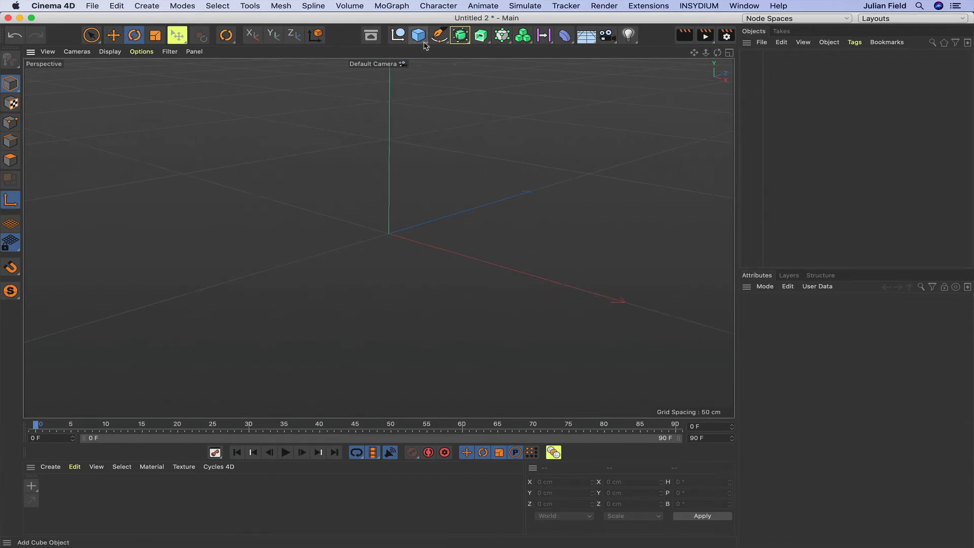
Add a cylinder with a radius of 32 cm and a height of 5 cm.
{"action": "left_click", "coordinate": [421, 40]}
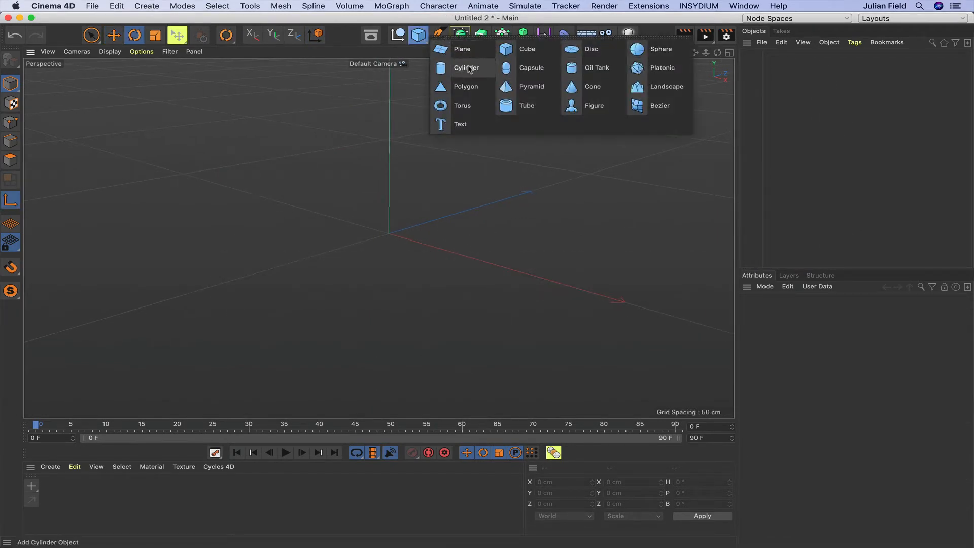
{"action": "left_click", "coordinate": [469, 69]}
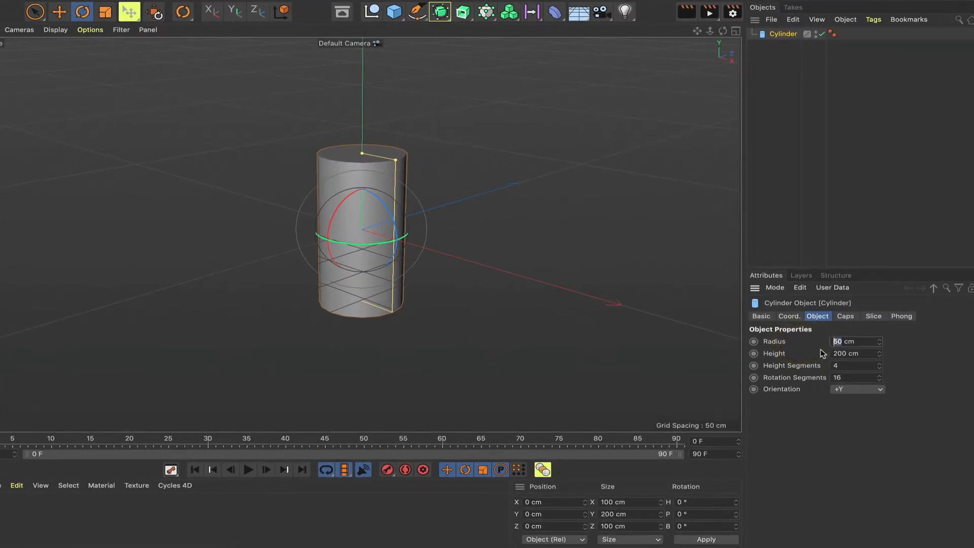
{"action": "double_click", "coordinate": [850, 353]}
{"action": "type", "text": "5"}
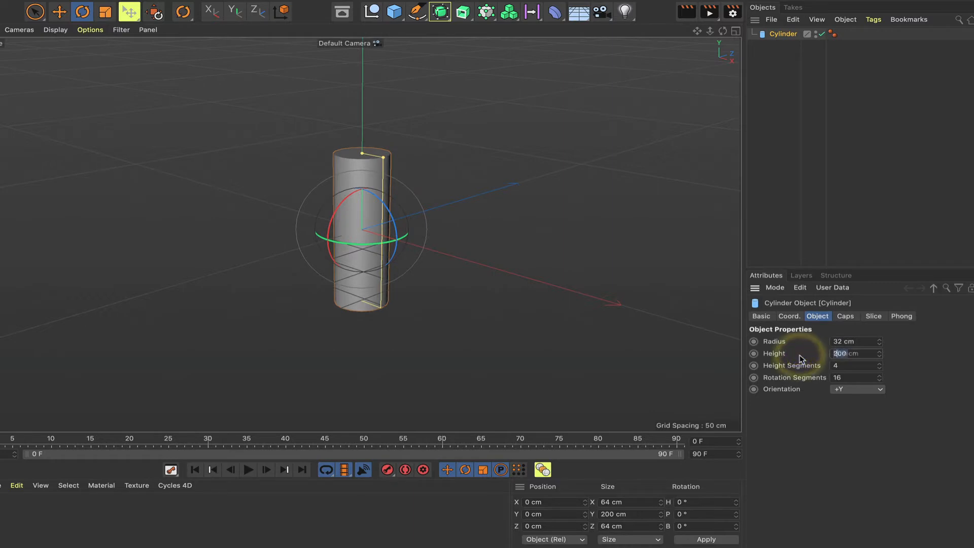
{"action": "key", "text": "Return"}
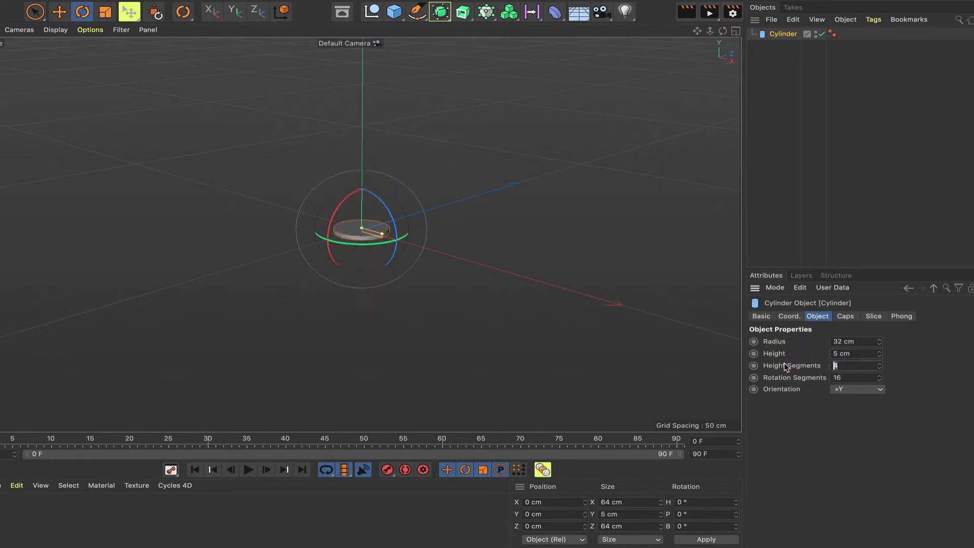
Set the cylinder's height segments to 1 and increase its rotation segments for a smooth round outline.
{"action": "left_click", "coordinate": [785, 367]}
{"action": "type", "text": "1"}
{"action": "type", "text": "6"}
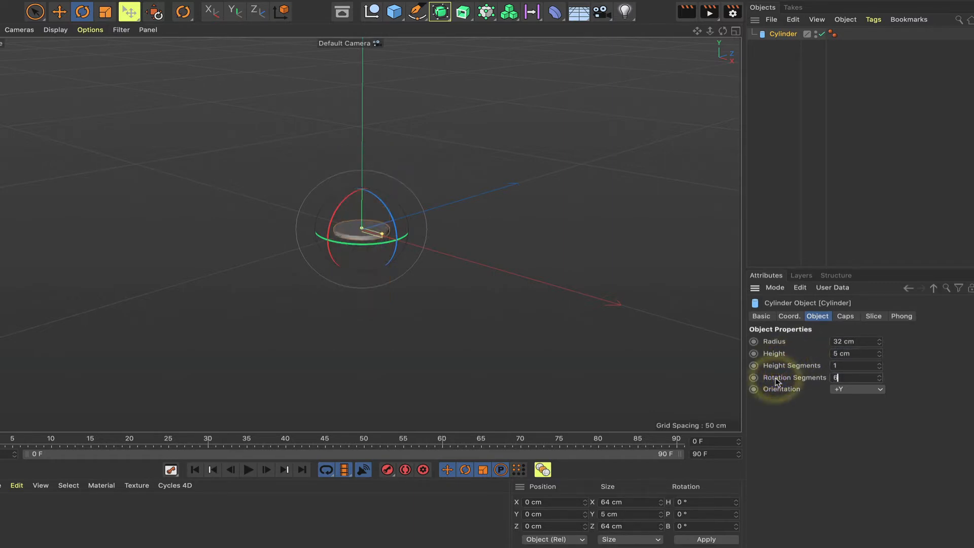
Enable the fillet on the cylinder's caps and set its radius to 1 cm.
{"action": "left_click", "coordinate": [844, 316]}
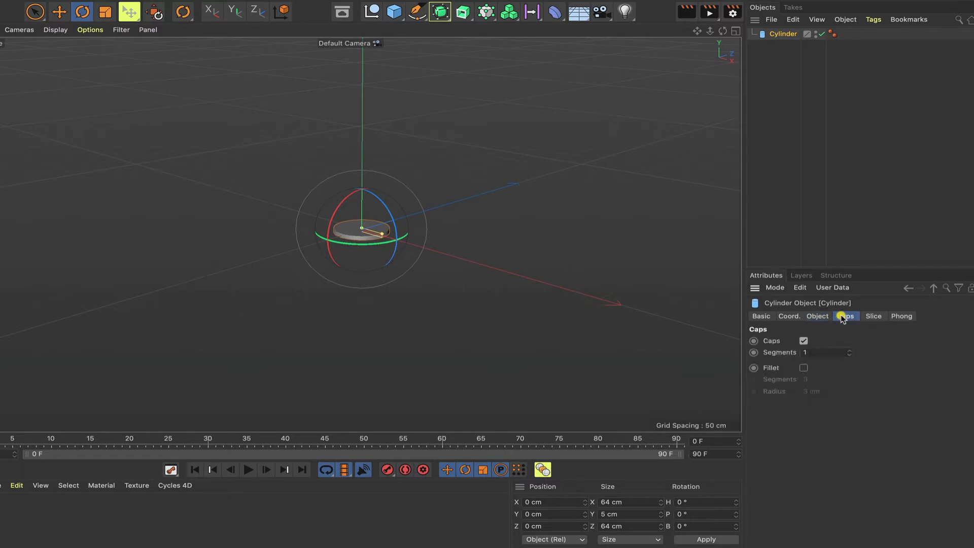
{"action": "left_click", "coordinate": [805, 368]}
{"action": "double_click", "coordinate": [809, 391]}
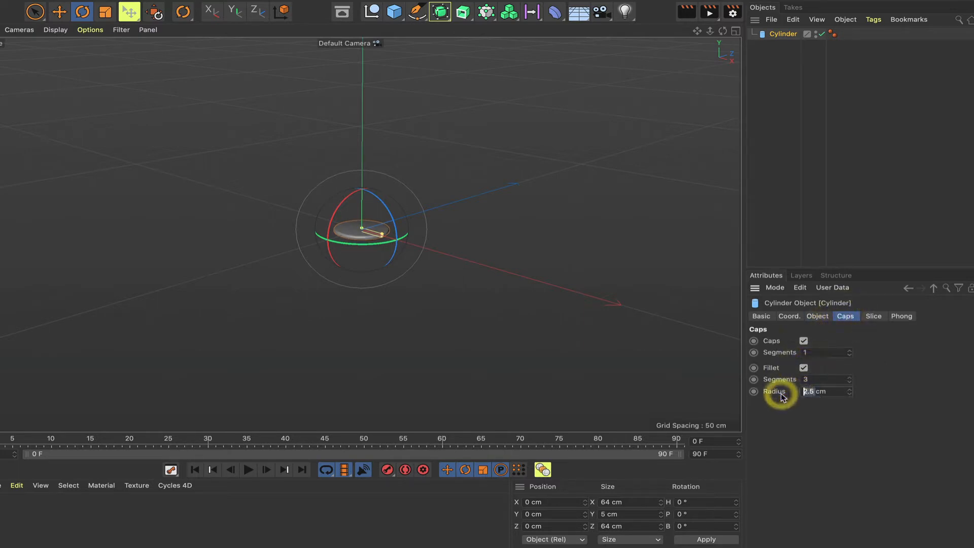
{"action": "type", "text": "1"}
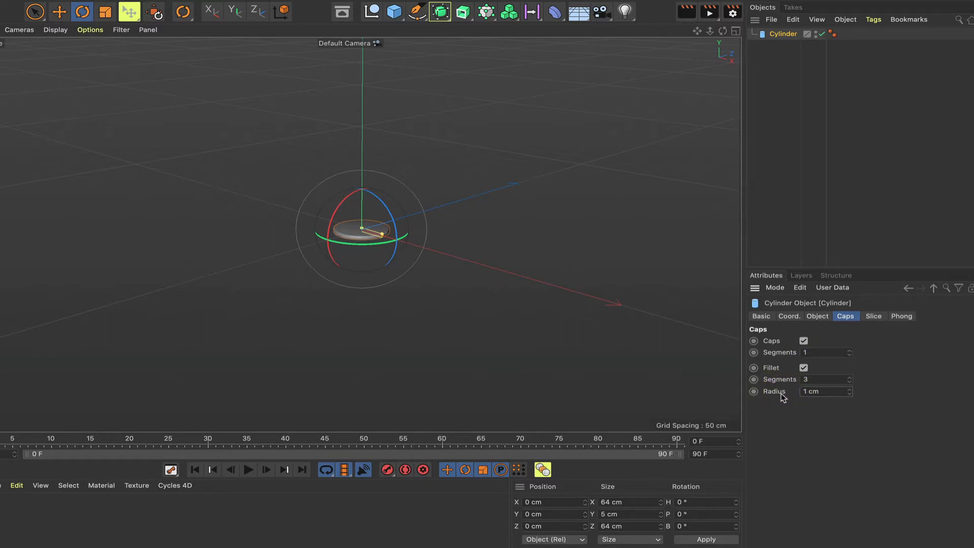
Frame the cylinder in the perspective view and show it with Gouraud Shading (Lines).
{"action": "type", "text": "o"}
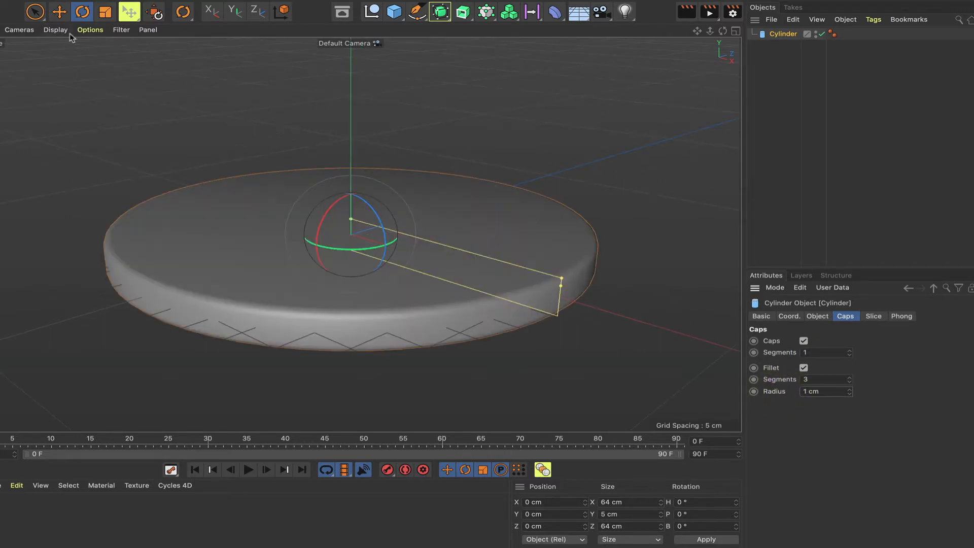
{"action": "left_click", "coordinate": [56, 30]}
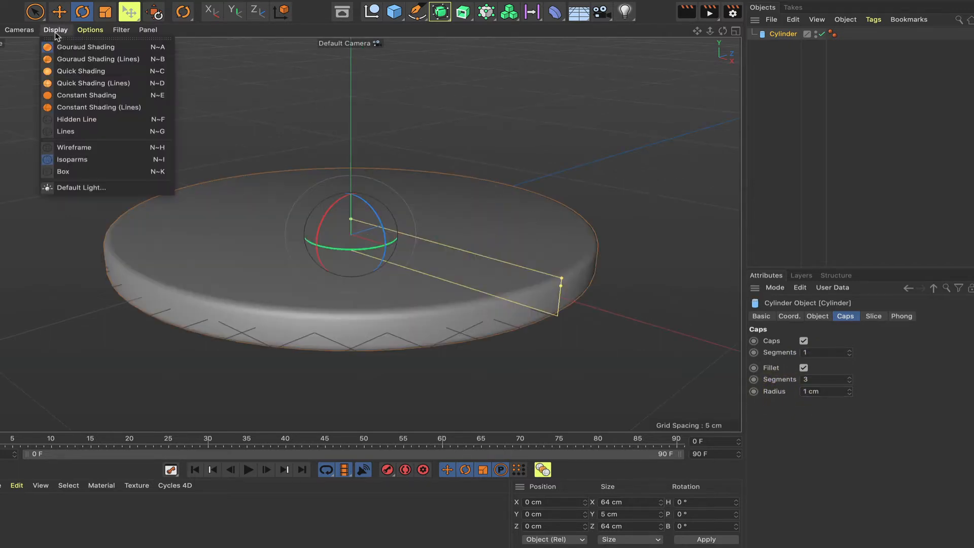
{"action": "left_click", "coordinate": [67, 60]}
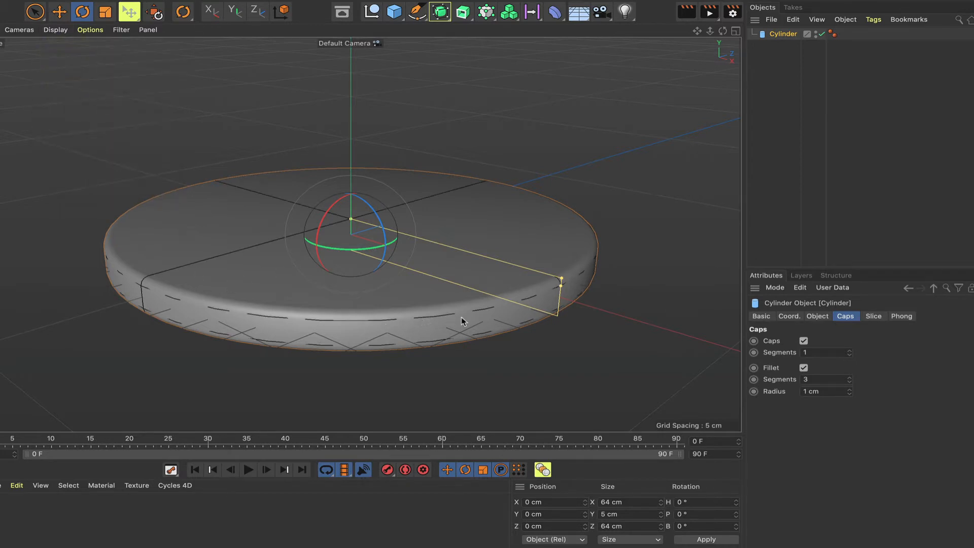
{"action": "mouse_move", "coordinate": [724, 32]}
{"action": "left_mouse_down"}
{"action": "mouse_move", "coordinate": [724, 105]}
{"action": "mouse_move", "coordinate": [724, 51]}
{"action": "left_mouse_up"}
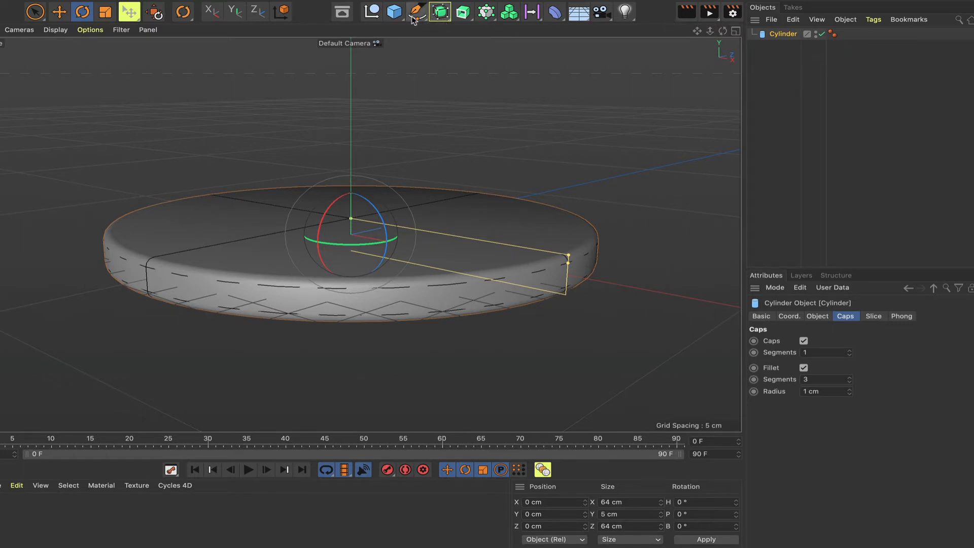
Add a cube and size it 2 cm in X, 2 cm in Y and 6 cm in Z.
{"action": "left_click", "coordinate": [393, 13]}
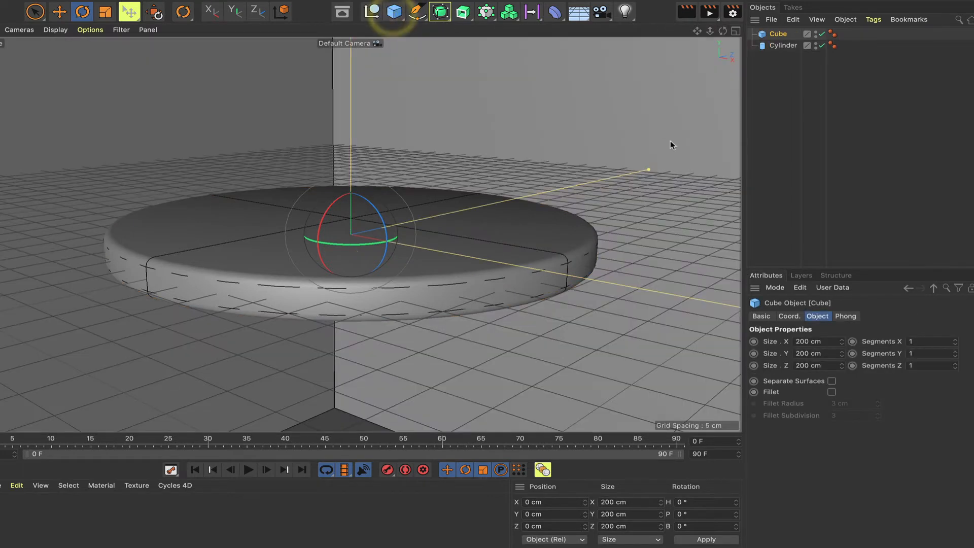
{"action": "left_click", "coordinate": [775, 36]}
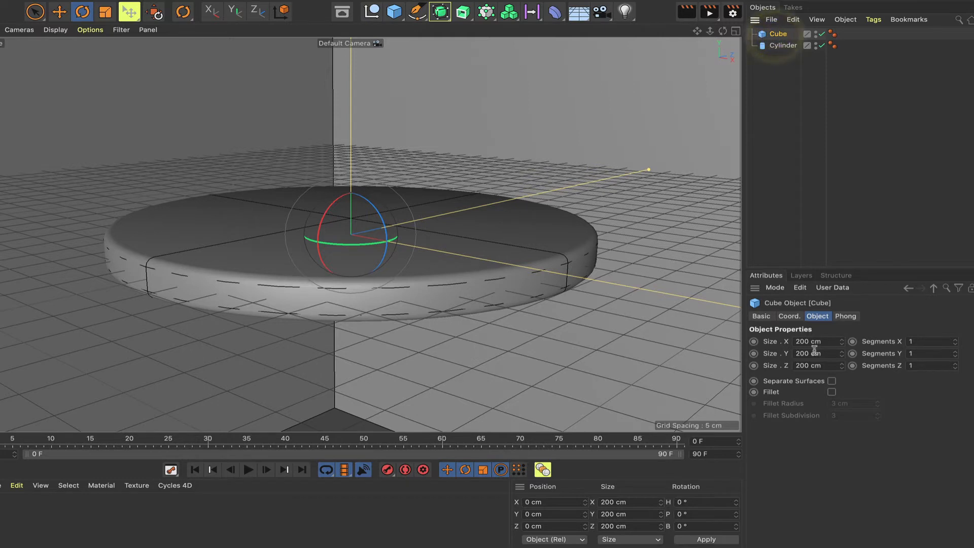
{"action": "double_click", "coordinate": [809, 342]}
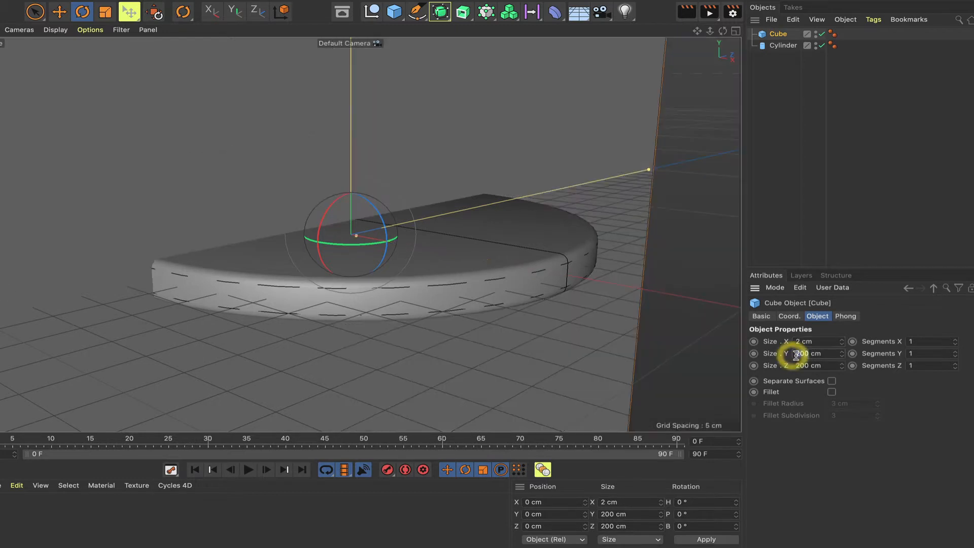
{"action": "left_click", "coordinate": [773, 365]}
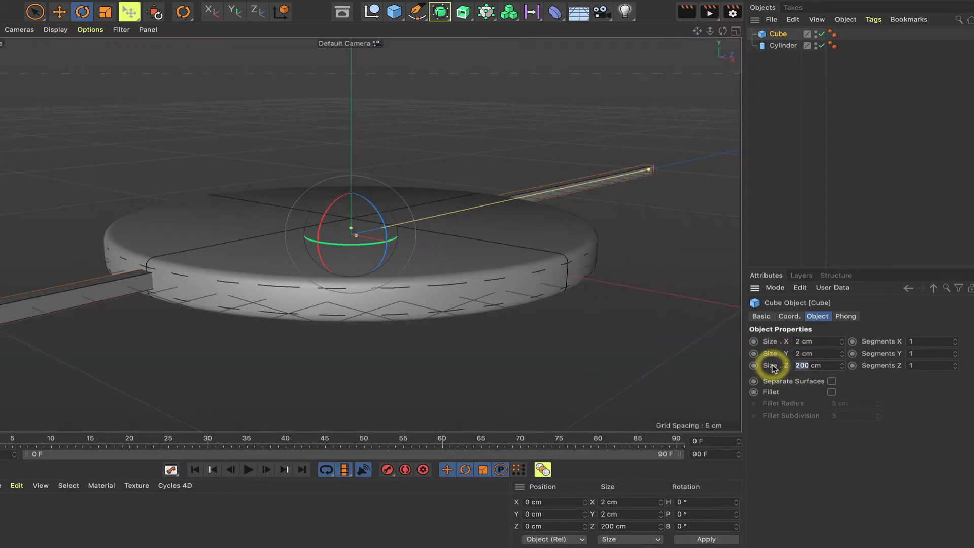
{"action": "type", "text": "6"}
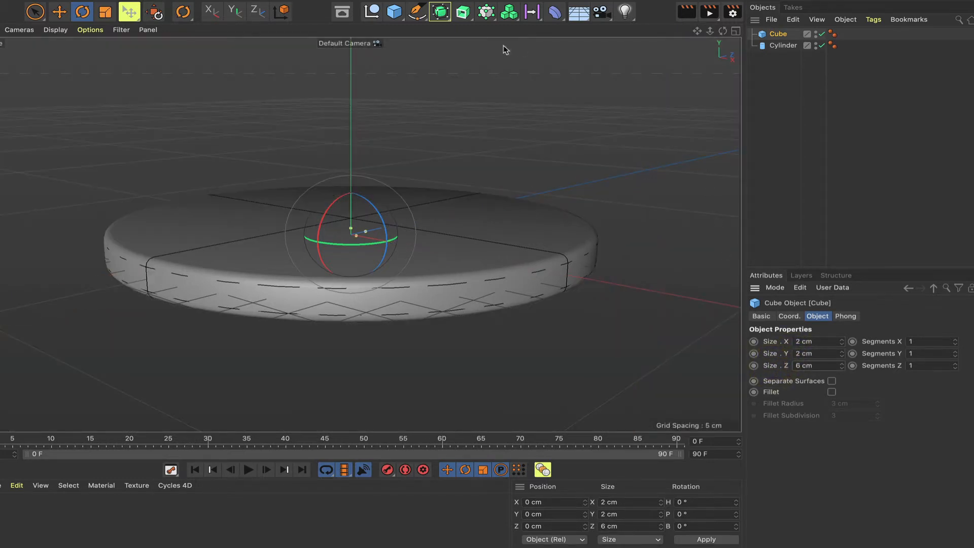
Move the cube straight down to just beneath the cylinder, at about Y -6.3 cm.
{"action": "left_click", "coordinate": [59, 12]}
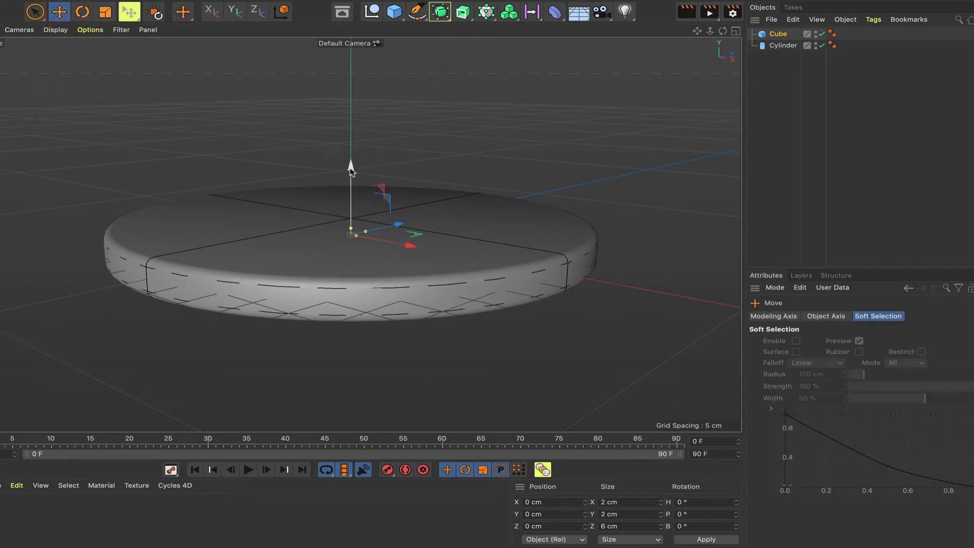
{"action": "left_click_drag", "start_coordinate": [351, 167], "coordinate": [350, 208]}
{"action": "scroll", "coordinate": [349, 208], "scroll_direction": "up", "scroll_amount": 5}
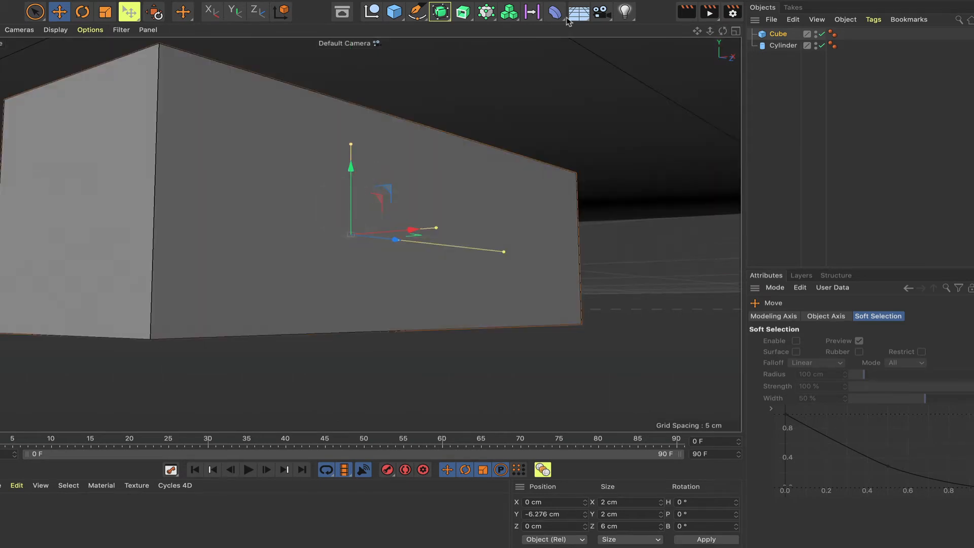
{"action": "scroll", "coordinate": [352, 234], "scroll_direction": "down", "scroll_amount": 5}
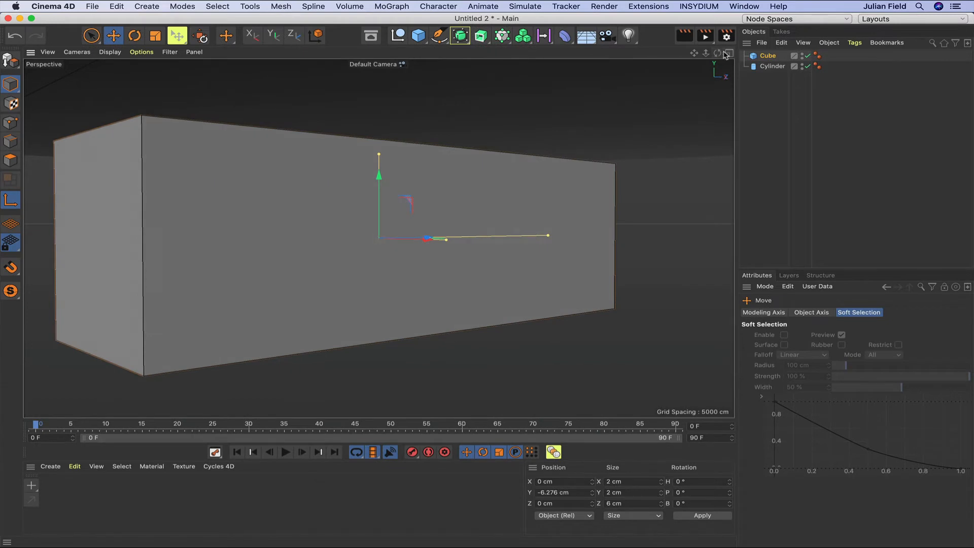
Make the cube editable and select its two opposite long side faces in polygon mode.
{"action": "key", "text": "c"}
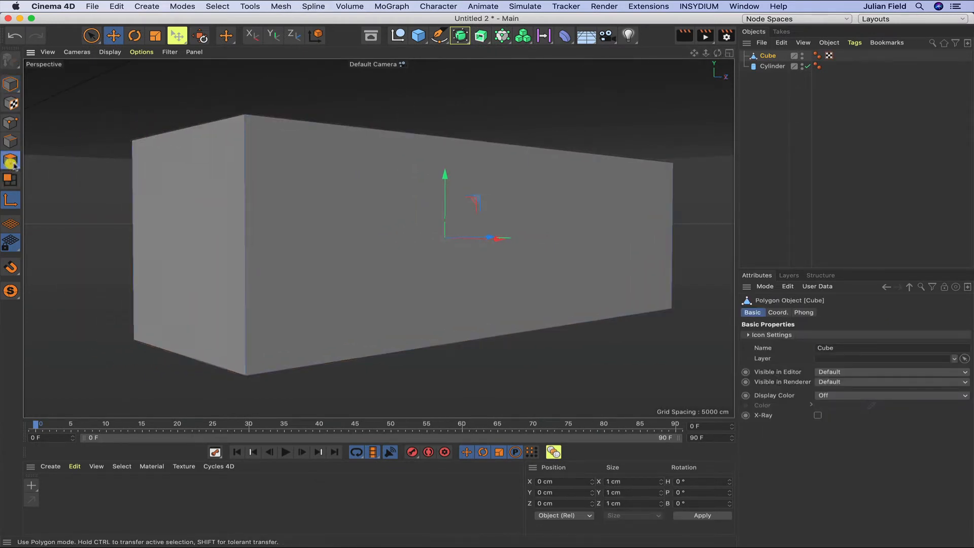
{"action": "left_click", "coordinate": [10, 162]}
{"action": "key", "text": "9"}
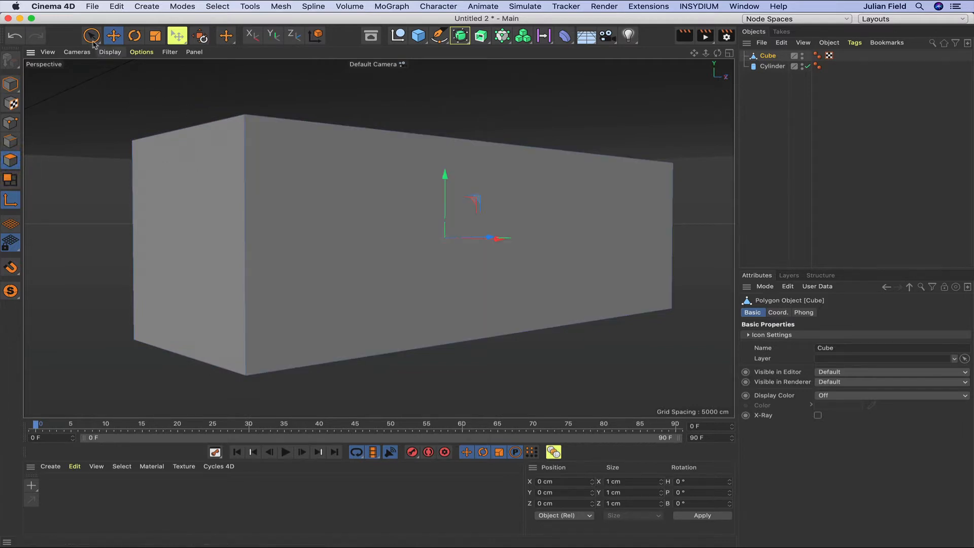
{"action": "left_click", "coordinate": [362, 233]}
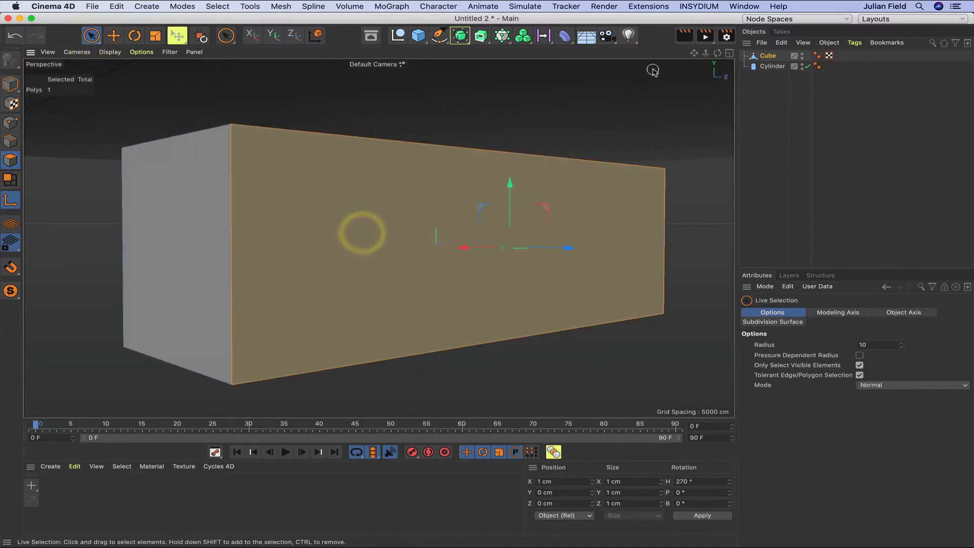
{"action": "left_click_drag", "start_coordinate": [717, 53], "coordinate": [738, 55]}
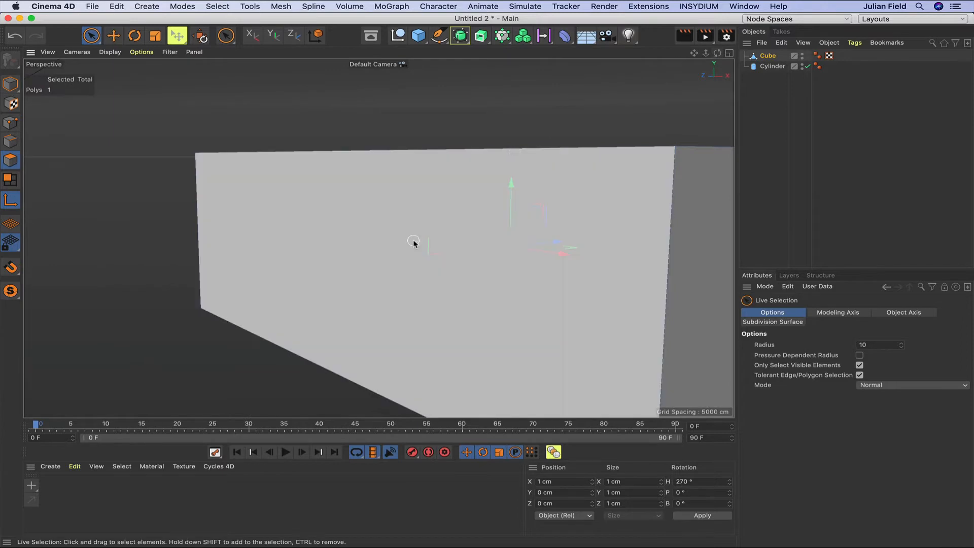
{"action": "left_click", "coordinate": [413, 240], "text": "shift"}
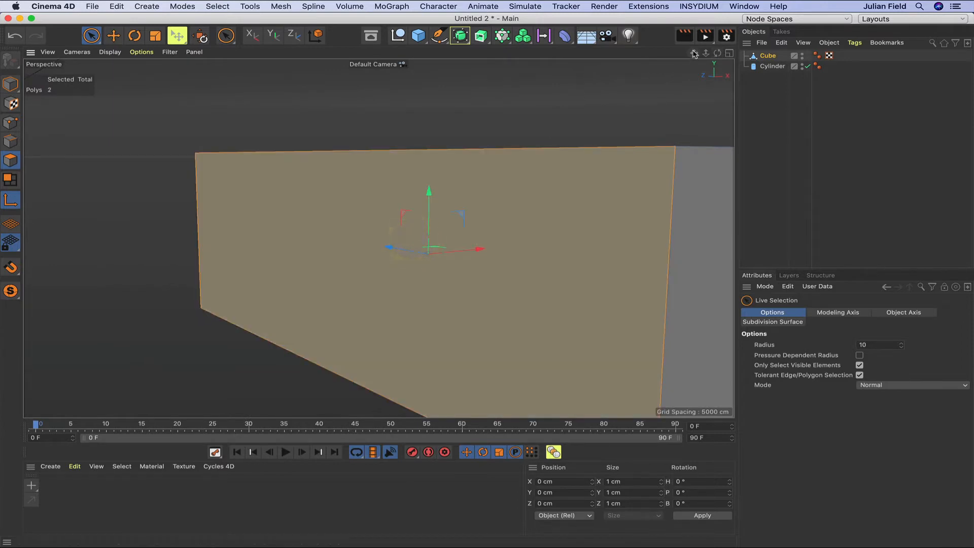
Extrude the two selected side faces of the cube outward with an offset of 6 cm.
{"action": "mouse_move", "coordinate": [706, 53]}
{"action": "left_mouse_down"}
{"action": "mouse_move", "coordinate": [690, 53]}
{"action": "mouse_move", "coordinate": [722, 59]}
{"action": "left_mouse_up"}
{"action": "key", "text": "d"}
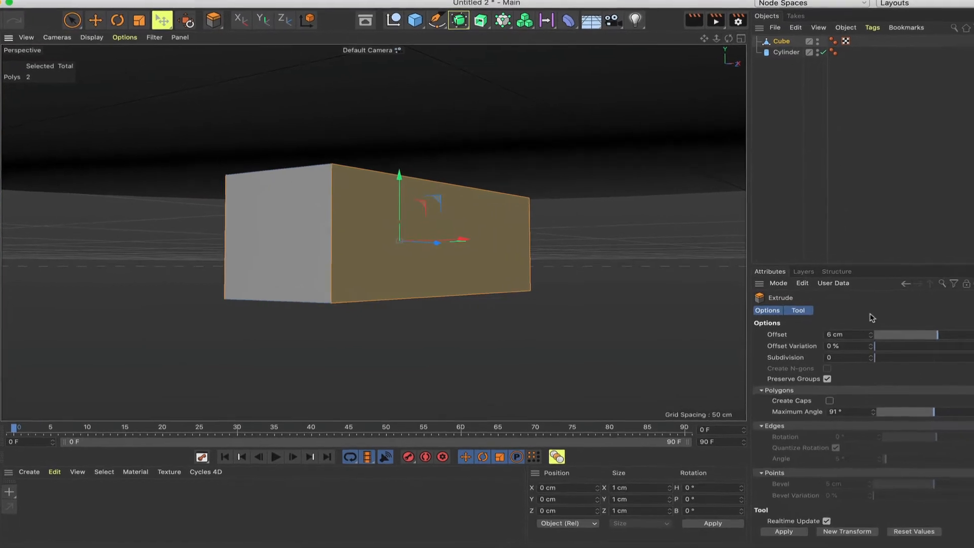
{"action": "left_click", "coordinate": [822, 334]}
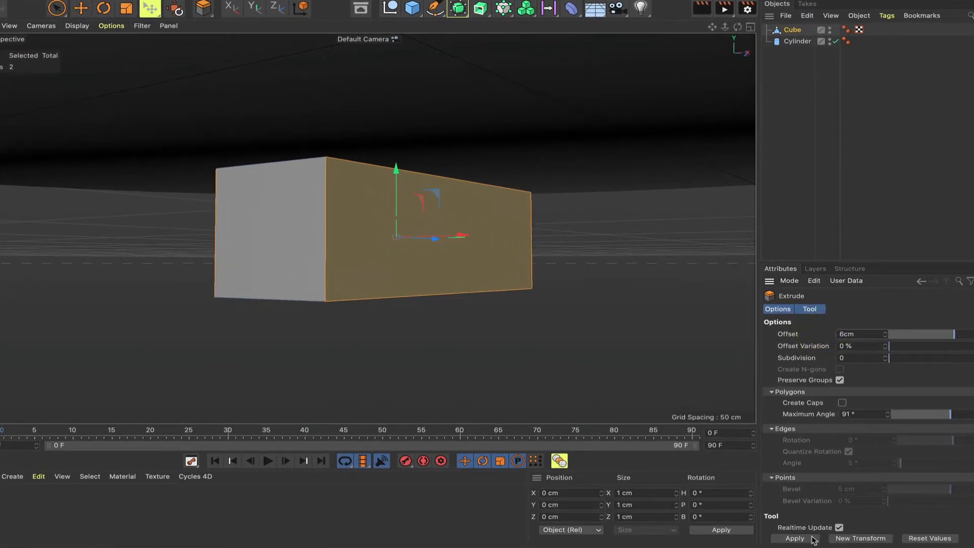
{"action": "left_click", "coordinate": [795, 538]}
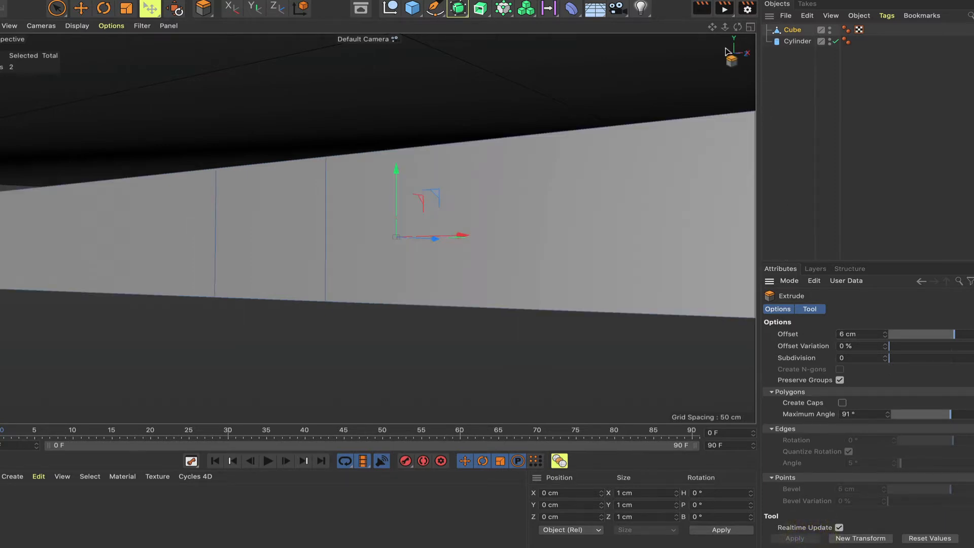
Select only the central polygon on the block's underside and extrude it 2 cm downward.
{"action": "scroll", "coordinate": [369, 229], "scroll_direction": "down", "scroll_amount": 5}
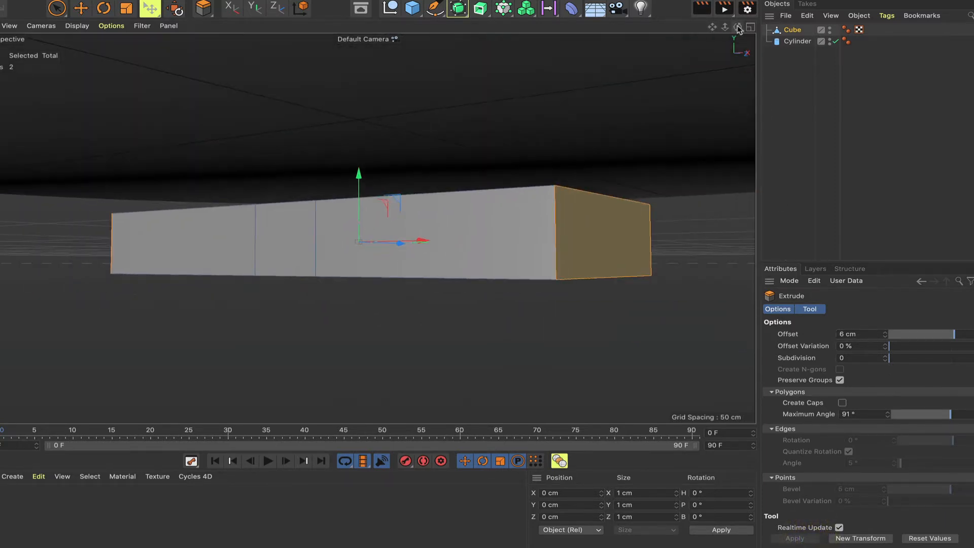
{"action": "left_click_drag", "start_coordinate": [739, 29], "coordinate": [724, 66]}
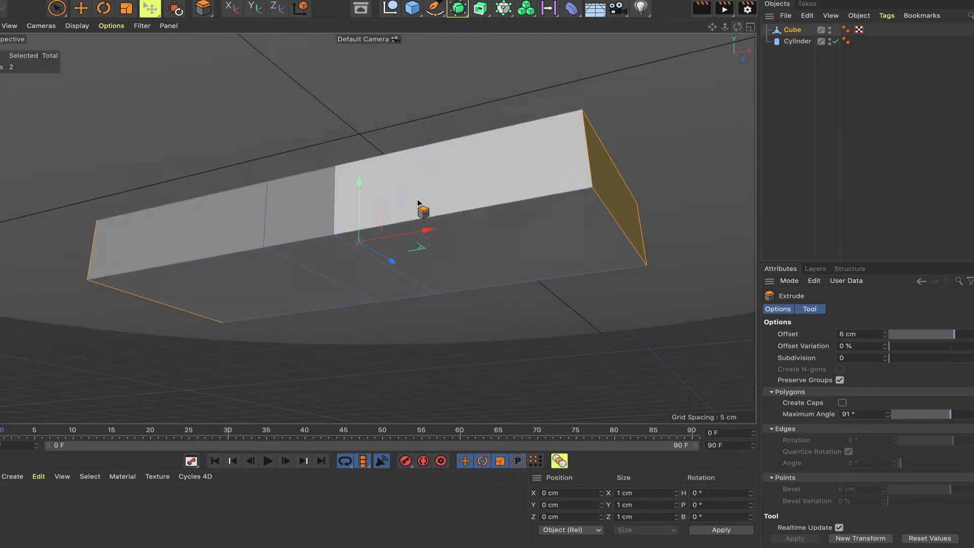
{"action": "left_click", "coordinate": [332, 265]}
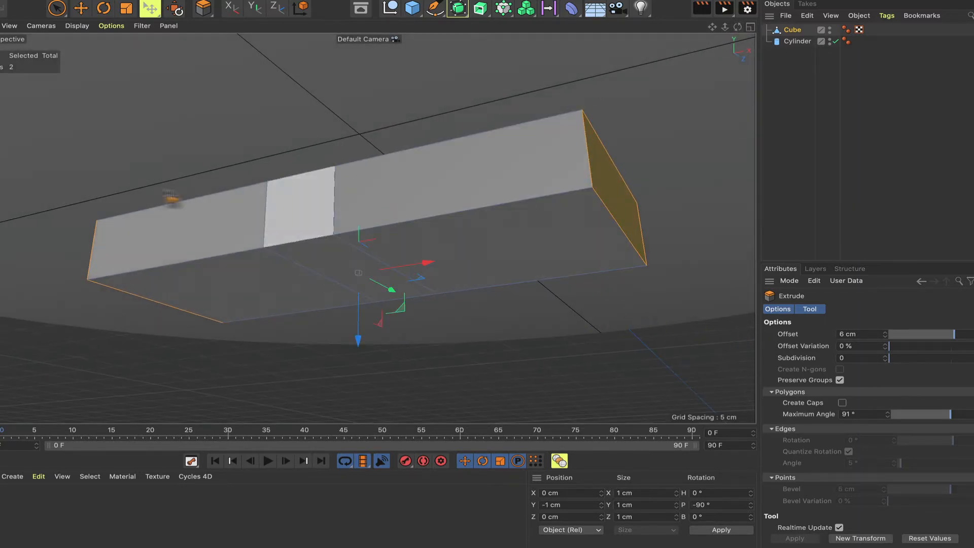
{"action": "left_click", "coordinate": [57, 8]}
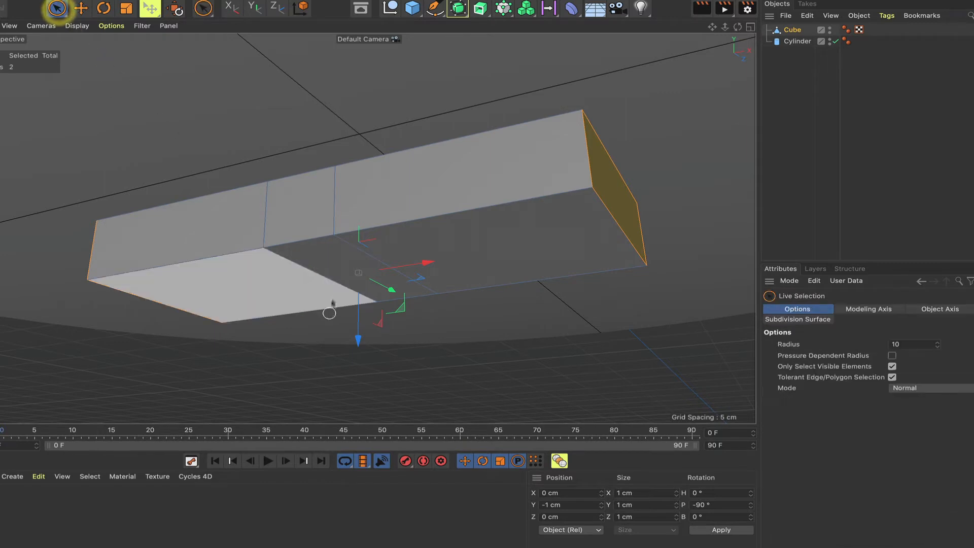
{"action": "left_click", "coordinate": [335, 262]}
{"action": "key", "text": "d"}
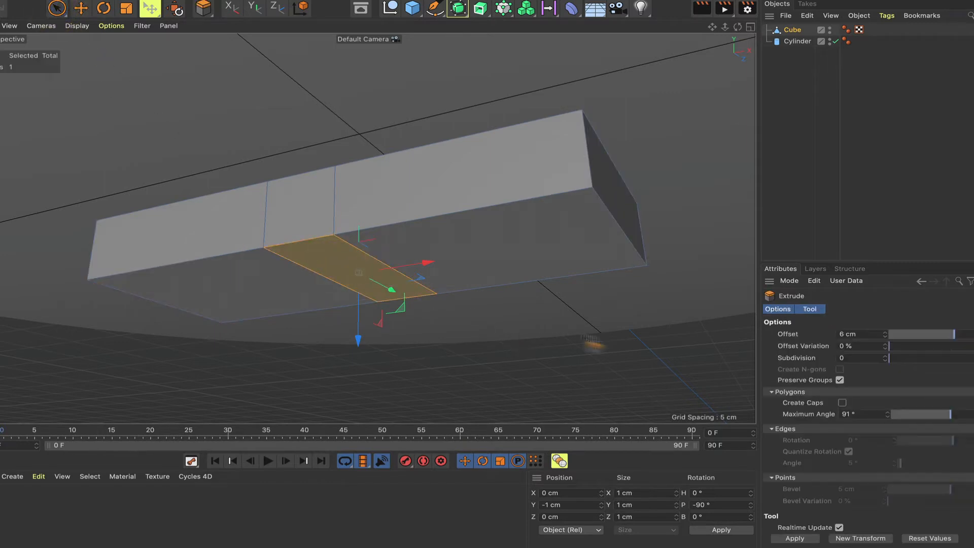
{"action": "type", "text": "2"}
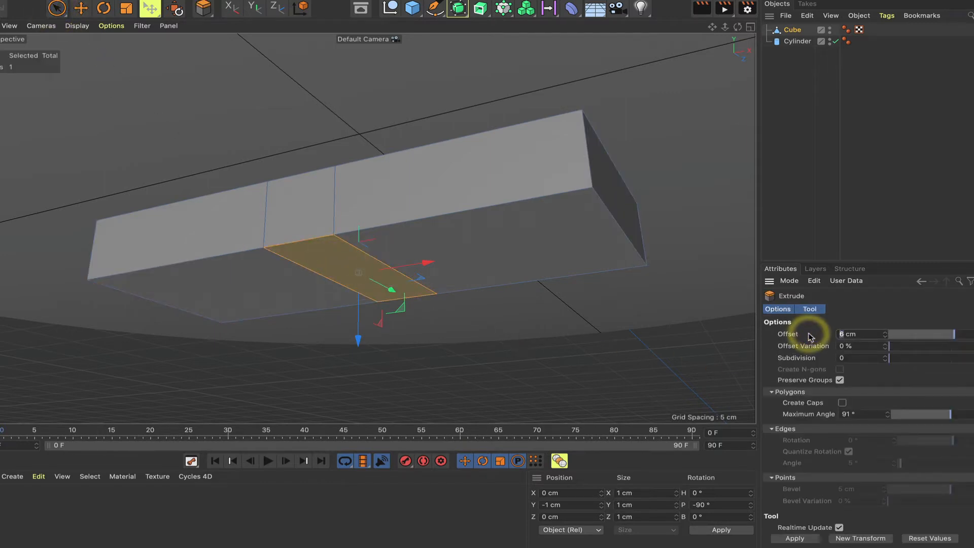
{"action": "key", "text": "Return"}
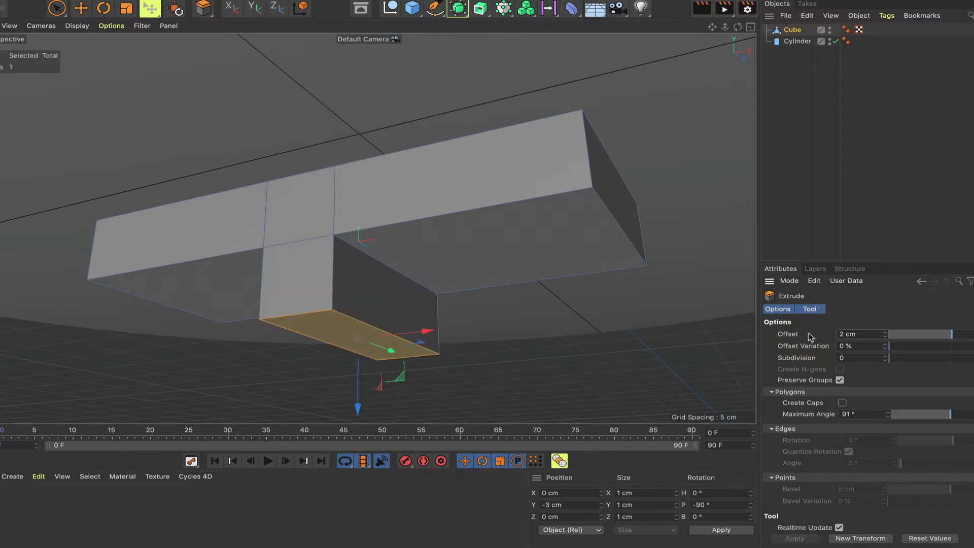
Extrude the bottom polygon downward again as a second stem segment with an offset of 6 cm.
{"action": "left_click", "coordinate": [859, 538]}
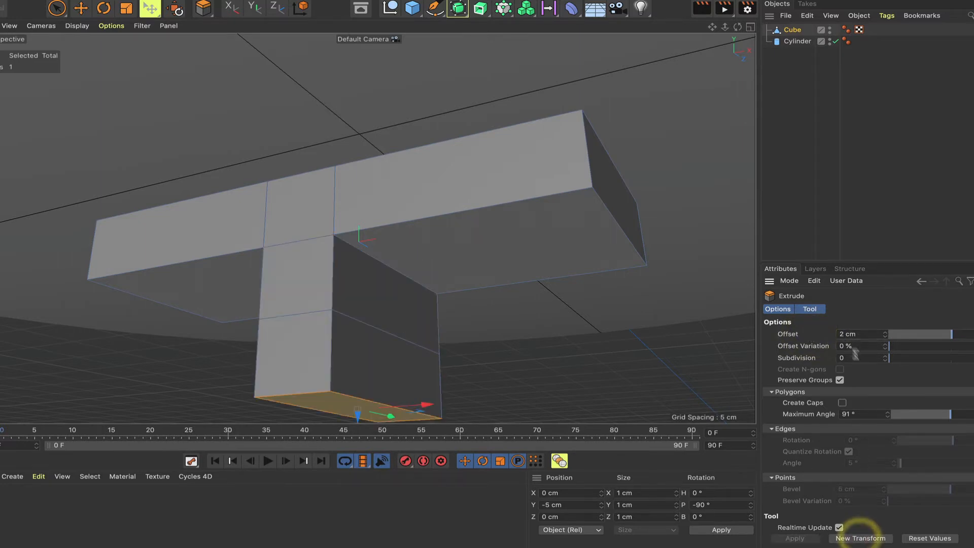
{"action": "left_click", "coordinate": [814, 337]}
{"action": "type", "text": "6cm"}
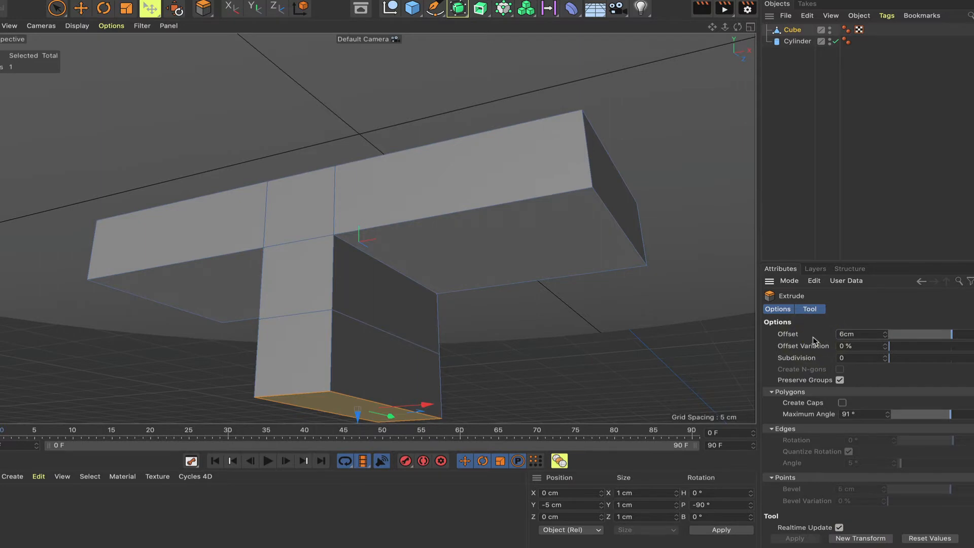
{"action": "key", "text": "Return"}
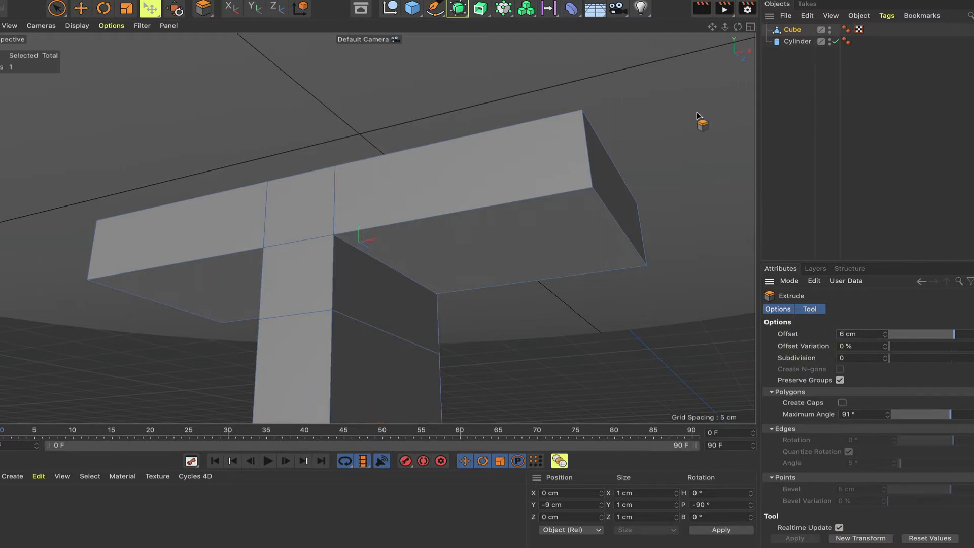
Add a Subdivision Surface as the parent of the T-shaped cube object.
{"action": "key", "text": "o"}
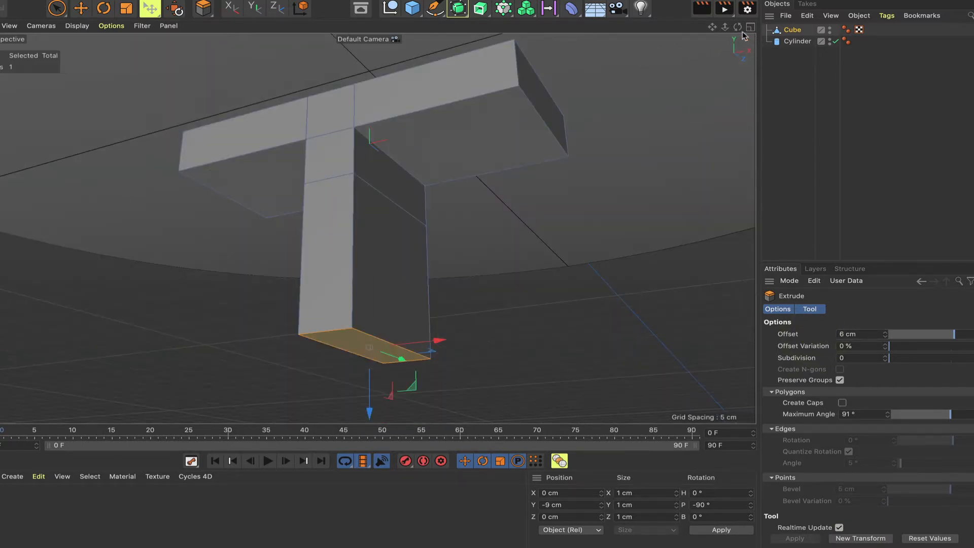
{"action": "left_click_drag", "start_coordinate": [737, 27], "coordinate": [739, 61]}
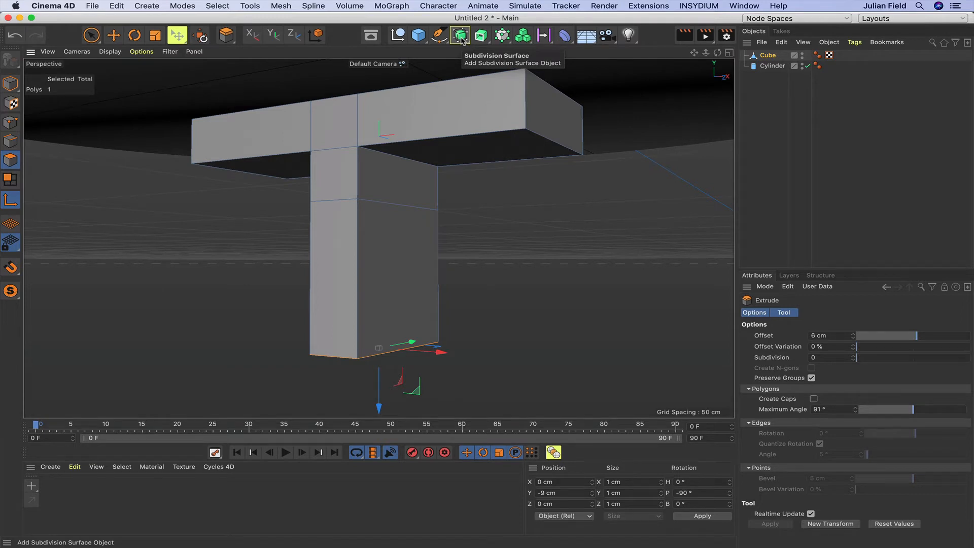
{"action": "left_click", "coordinate": [461, 37], "text": "alt"}
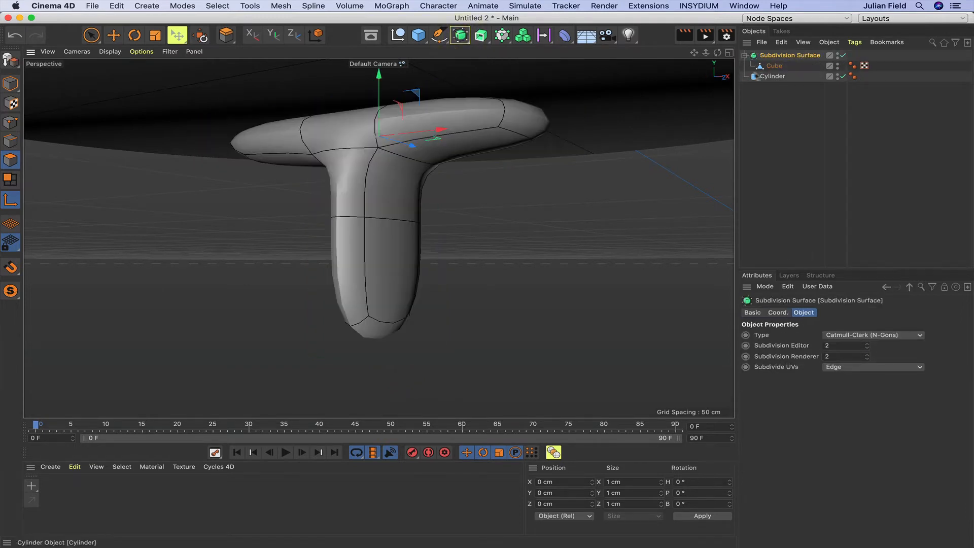
{"action": "left_click_drag", "start_coordinate": [773, 70], "coordinate": [213, 111]}
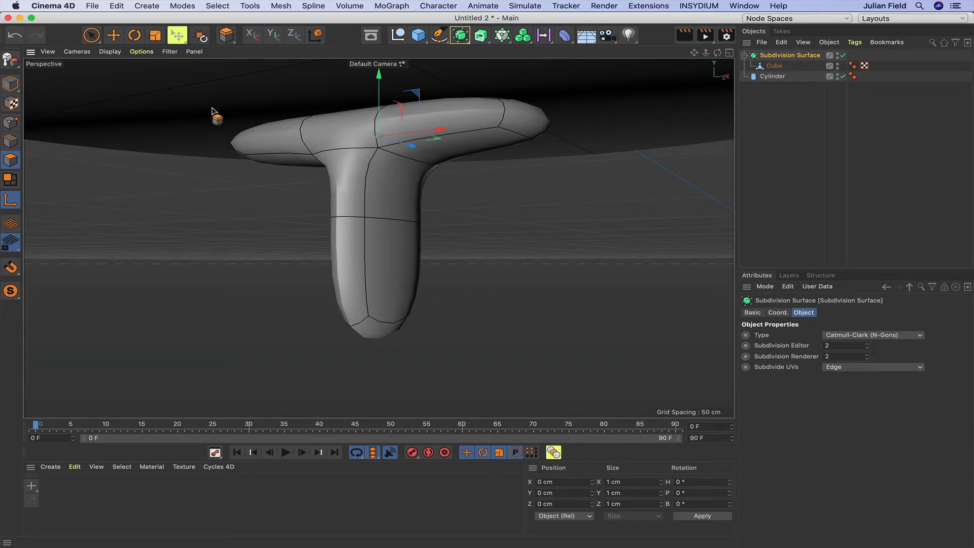
{"action": "left_click_drag", "start_coordinate": [116, 75], "coordinate": [138, 56]}
On the cube in edge mode, loop-select the edges outlining one broad side face of the stem.
{"action": "left_click", "coordinate": [773, 65]}
{"action": "key", "text": "d"}
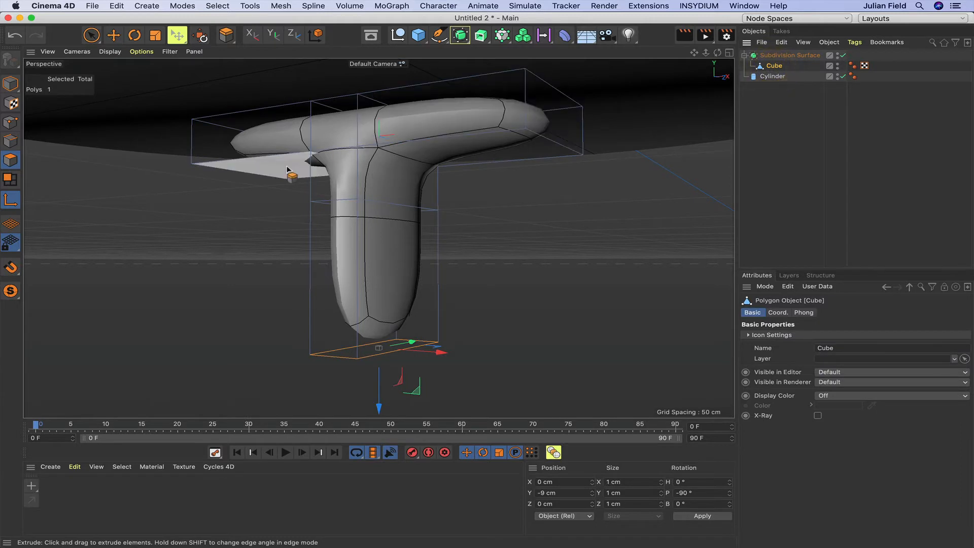
{"action": "left_click", "coordinate": [11, 142]}
{"action": "right_click", "coordinate": [380, 154]}
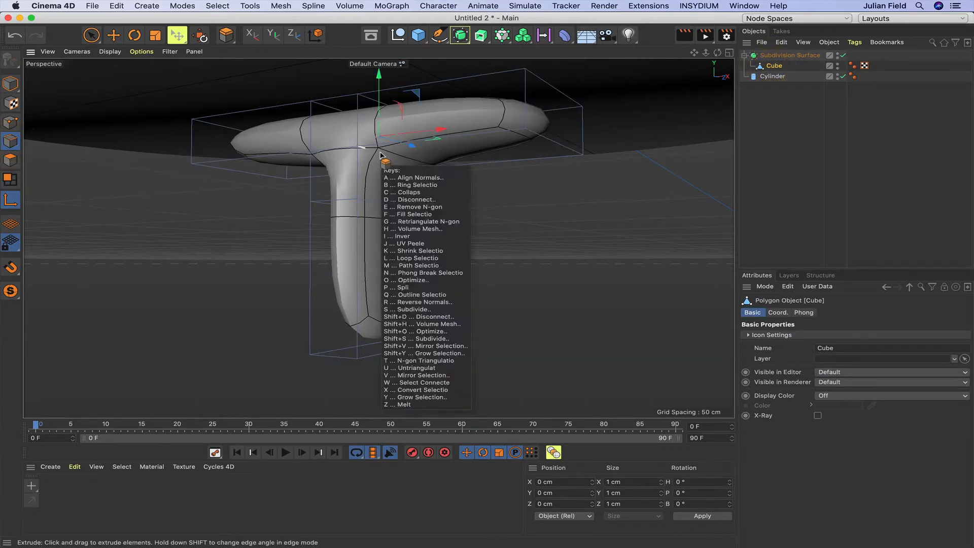
{"action": "left_click", "coordinate": [408, 175]}
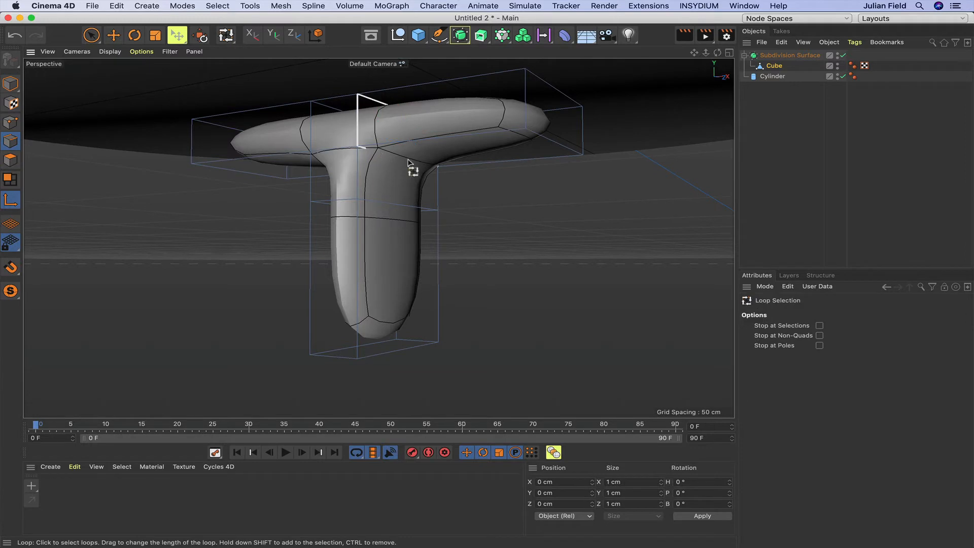
{"action": "left_click", "coordinate": [358, 148]}
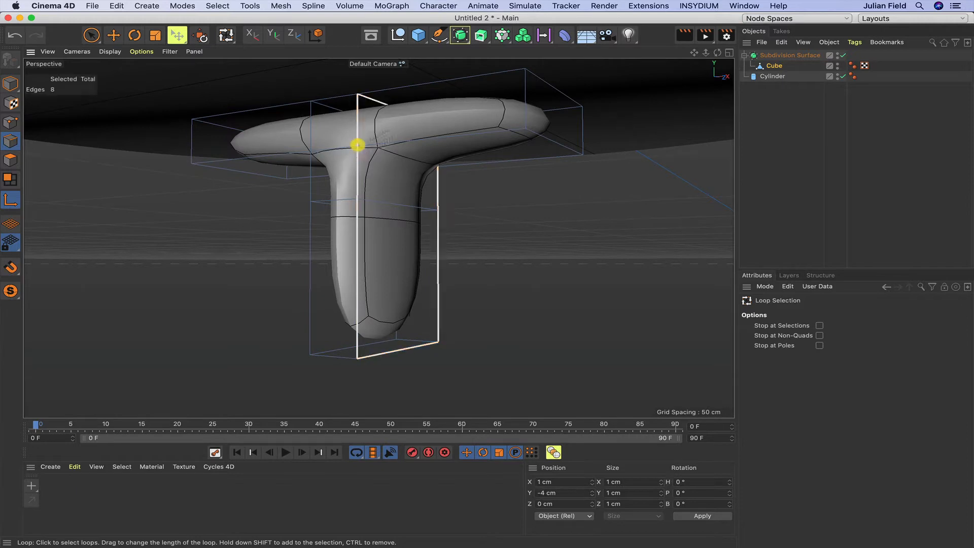
Add the edge loop of the stem's opposite side and the crossbar's lower and upper perimeter loops to the selection, using the Lines display.
{"action": "left_click_drag", "start_coordinate": [718, 53], "coordinate": [568, 60]}
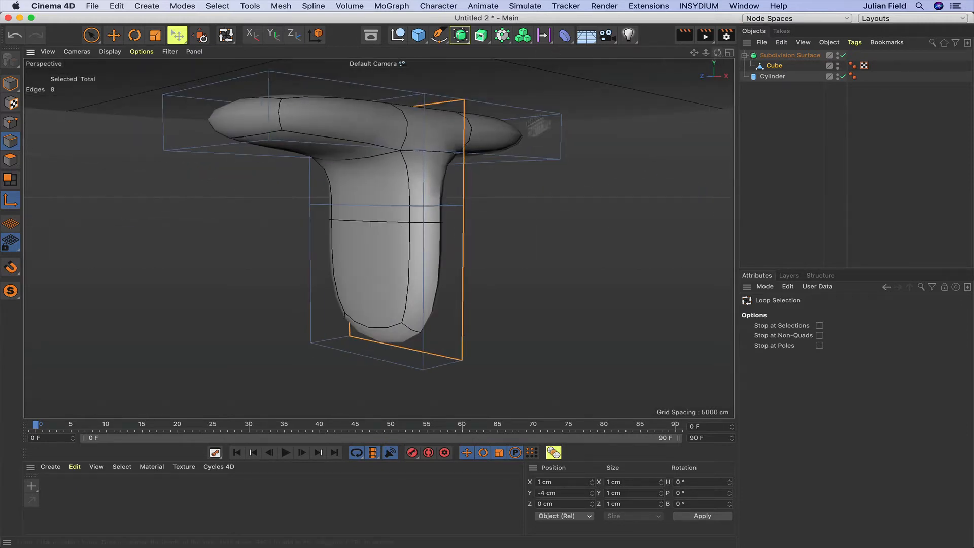
{"action": "left_click", "coordinate": [420, 177], "text": "shift"}
{"action": "left_click", "coordinate": [363, 150], "text": "shift"}
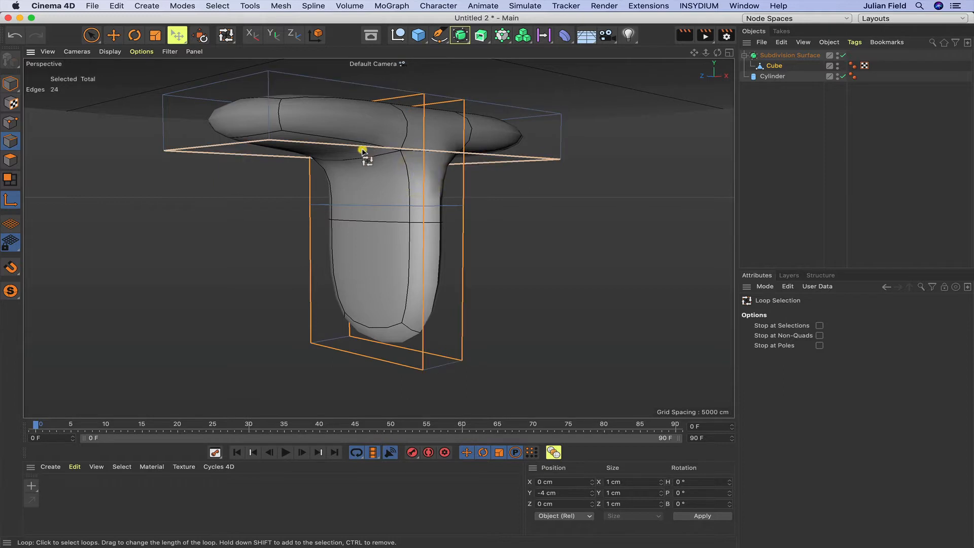
{"action": "left_click_drag", "start_coordinate": [717, 53], "coordinate": [725, 118]}
{"action": "left_click", "coordinate": [110, 51]}
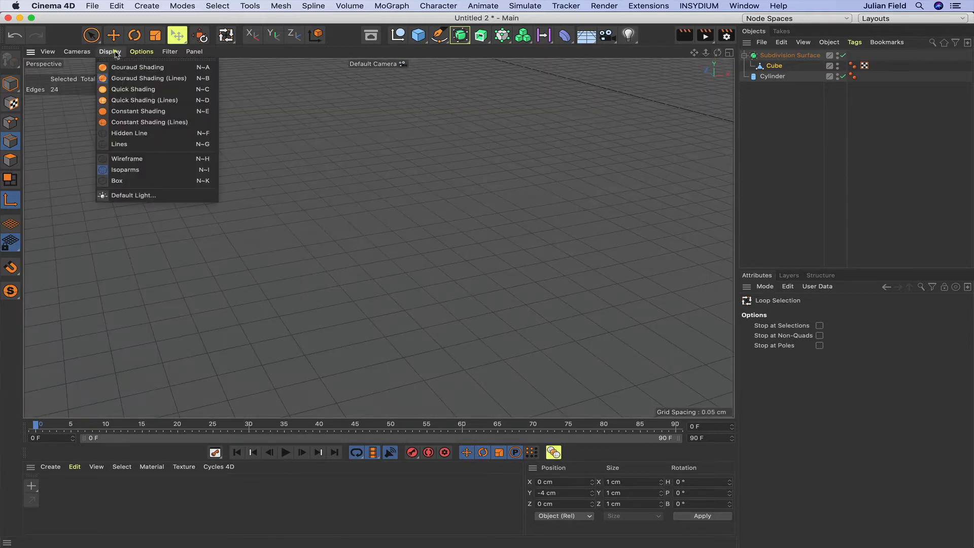
{"action": "left_click", "coordinate": [126, 146]}
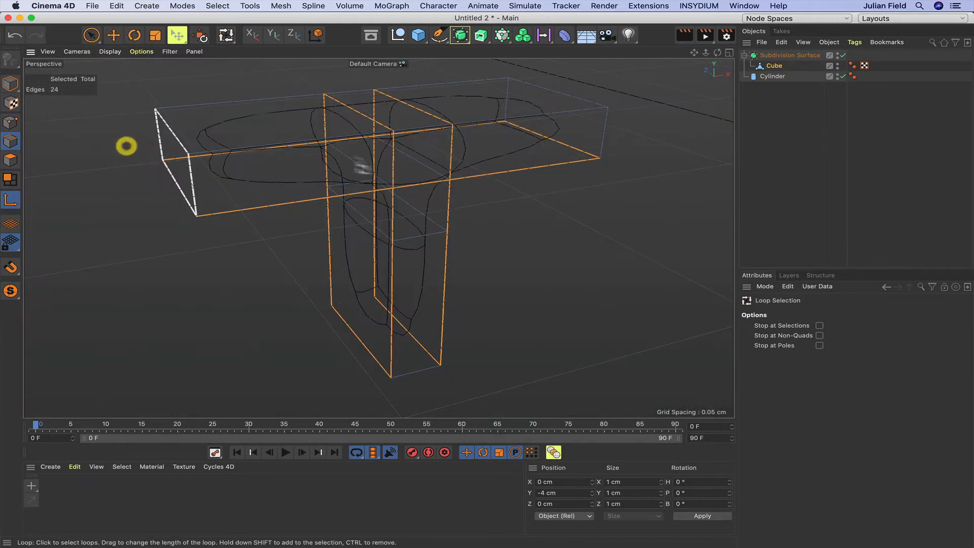
{"action": "left_click", "coordinate": [340, 129], "text": "shift"}
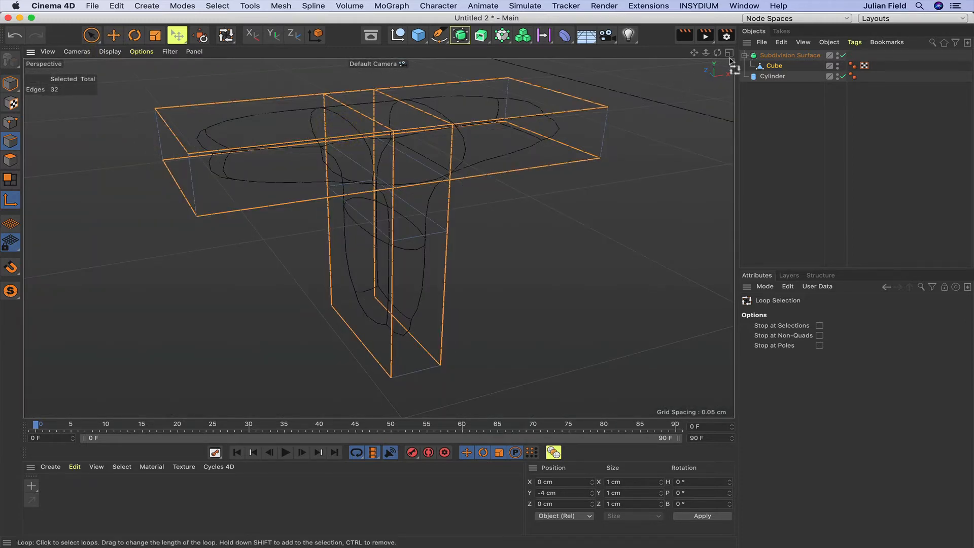
Restore the shaded viewport display with lines and increase the subdivision weight of the selected edge loops to sharpen them.
{"action": "left_click_drag", "start_coordinate": [718, 53], "coordinate": [718, 46]}
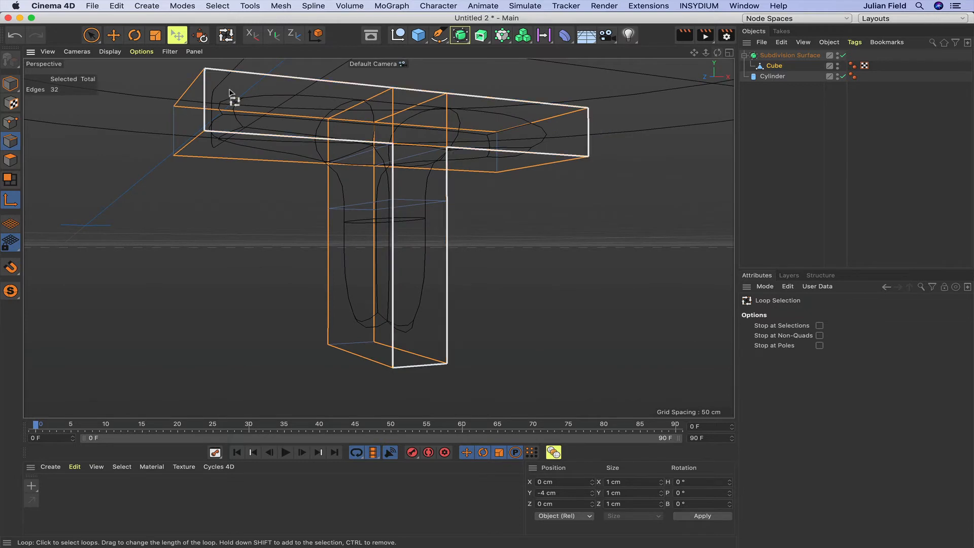
{"action": "left_click", "coordinate": [101, 52]}
{"action": "left_click", "coordinate": [118, 69]}
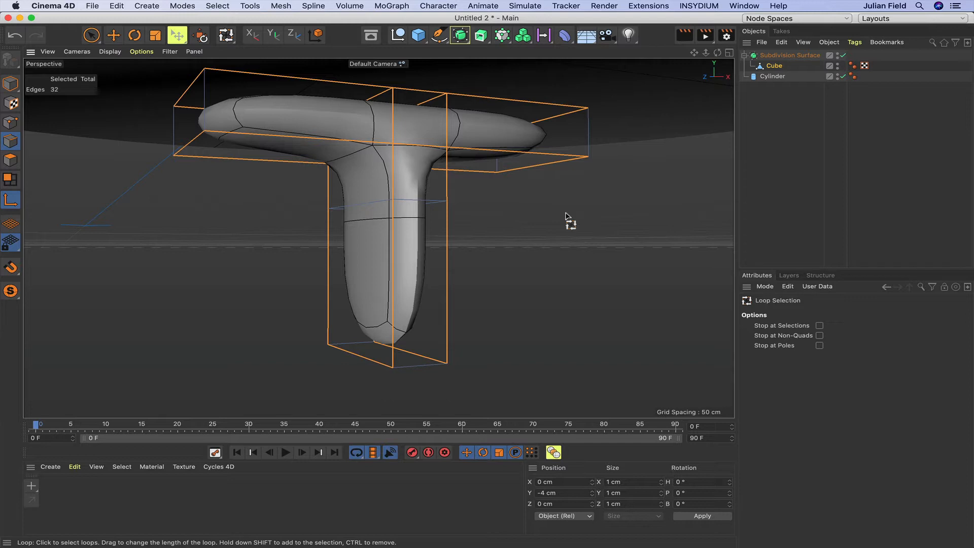
{"action": "key", "text": "period"}
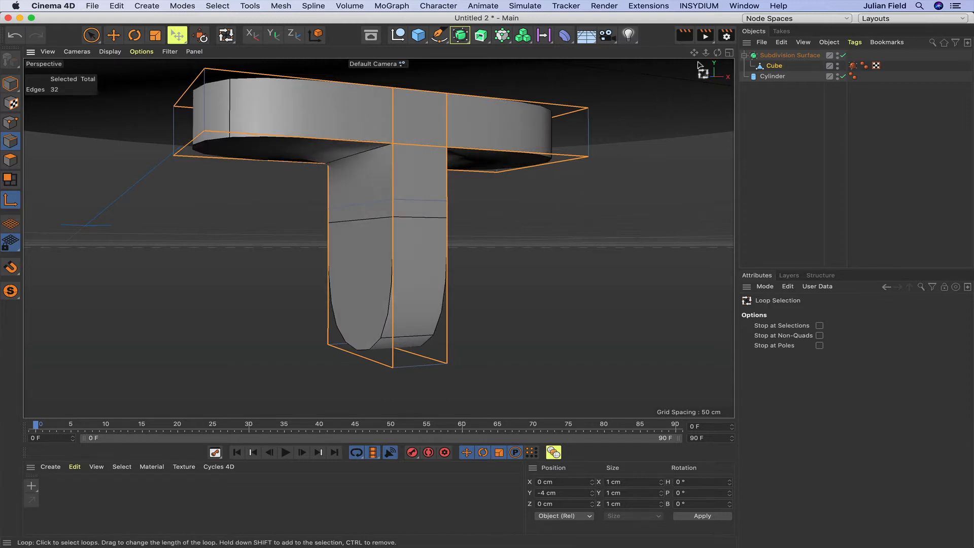
Loop-select the edges where the stem meets the crossbar on both sides and sharpen them with subdivision weighting.
{"action": "mouse_move", "coordinate": [716, 52]}
{"action": "left_mouse_down"}
{"action": "mouse_move", "coordinate": [382, 230]}
{"action": "mouse_move", "coordinate": [715, 52]}
{"action": "left_mouse_up"}
{"action": "scroll", "coordinate": [382, 230], "scroll_direction": "down", "scroll_amount": 10}
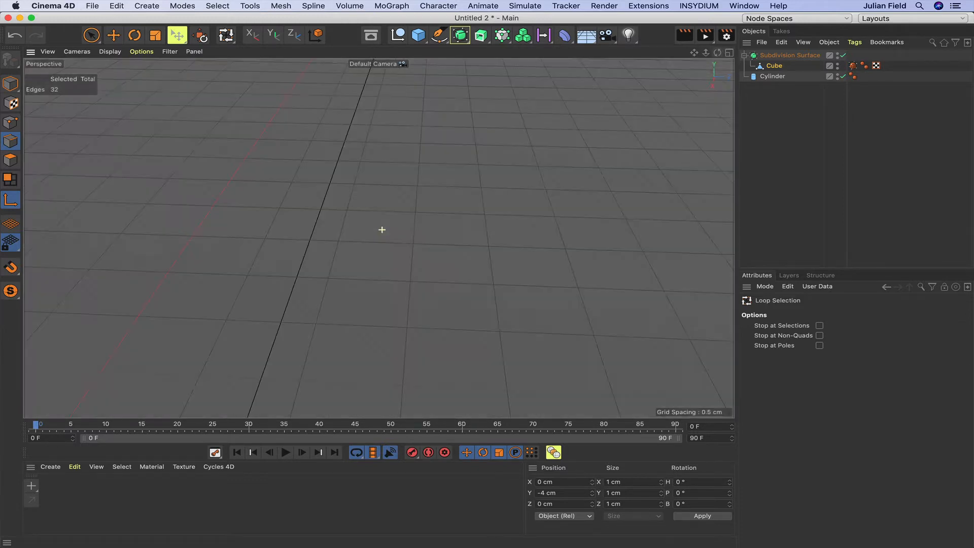
{"action": "scroll", "coordinate": [382, 230], "scroll_direction": "down", "scroll_amount": 2}
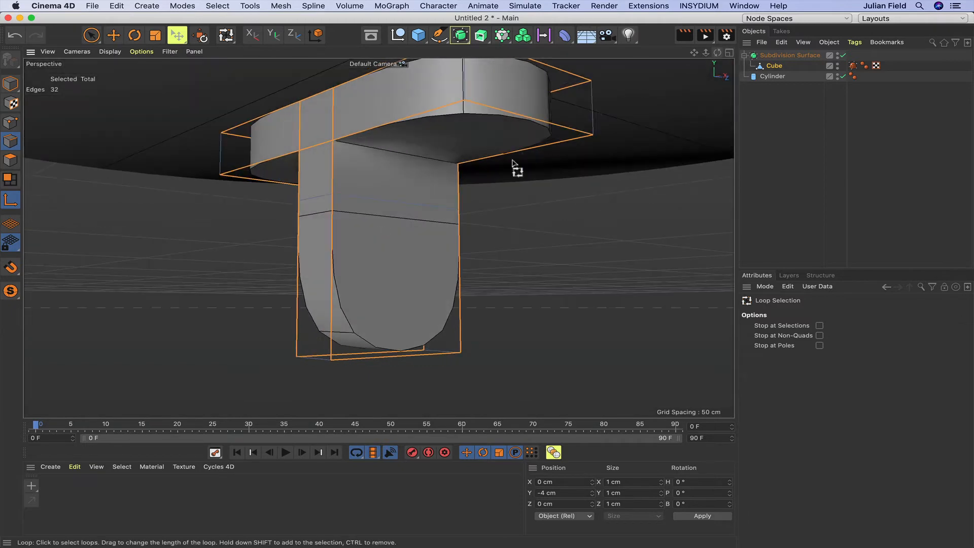
{"action": "left_click", "coordinate": [411, 159]}
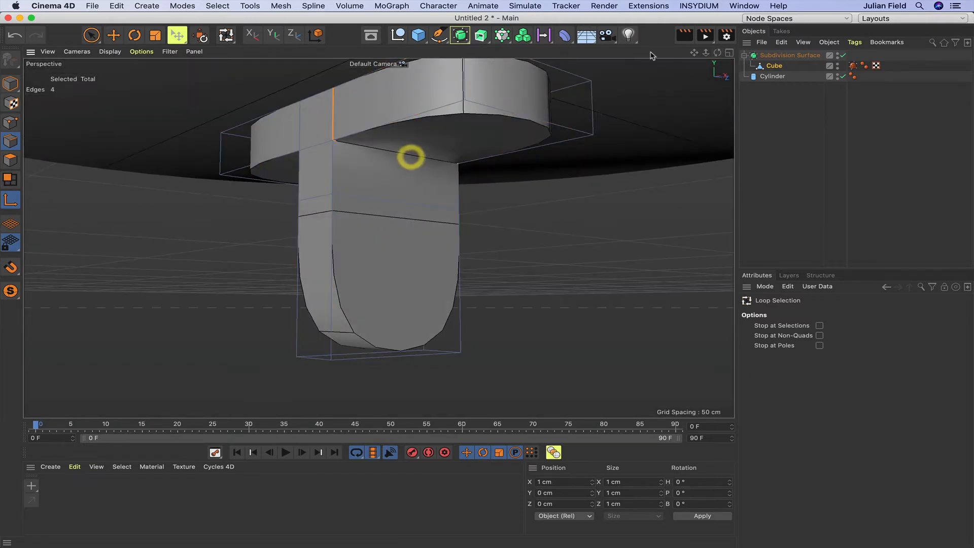
{"action": "left_click_drag", "start_coordinate": [717, 53], "coordinate": [700, 61]}
{"action": "scroll", "coordinate": [399, 129], "scroll_direction": "up", "scroll_amount": 8}
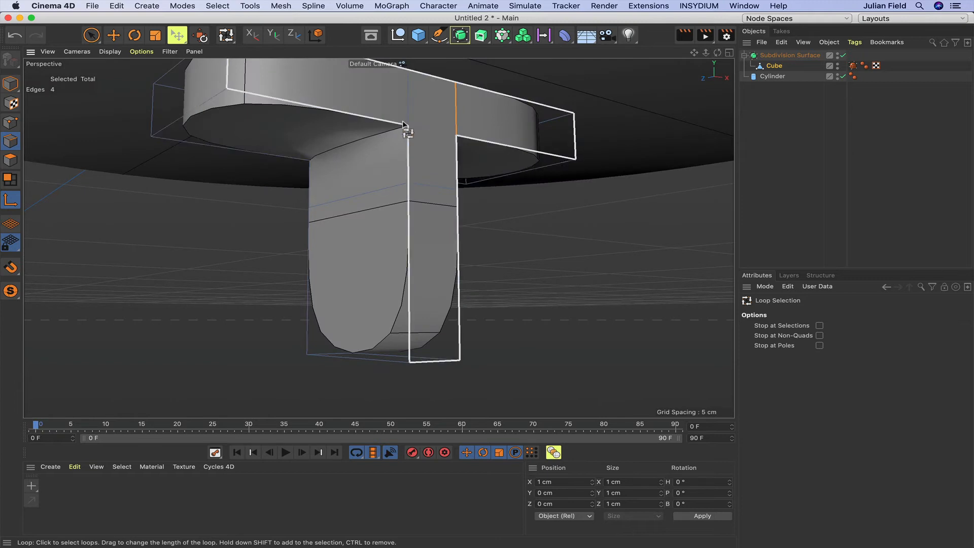
{"action": "left_click", "coordinate": [401, 128], "text": "shift"}
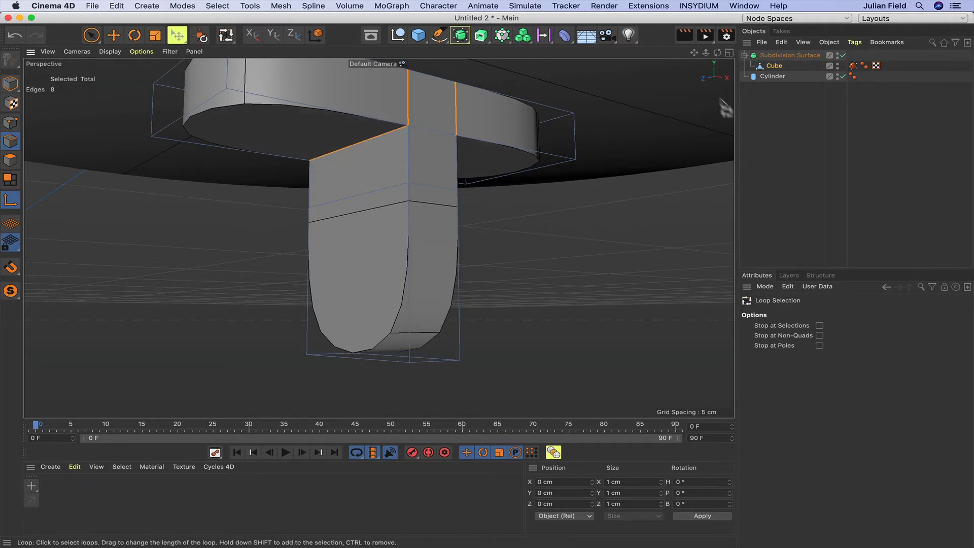
Create an Array object and nest the Subdivision Surface holding the T-shaped piece inside it.
{"action": "left_click_drag", "start_coordinate": [718, 52], "coordinate": [578, 55]}
{"action": "left_click_drag", "start_coordinate": [695, 55], "coordinate": [697, 101]}
{"action": "left_click_drag", "start_coordinate": [720, 53], "coordinate": [710, 71]}
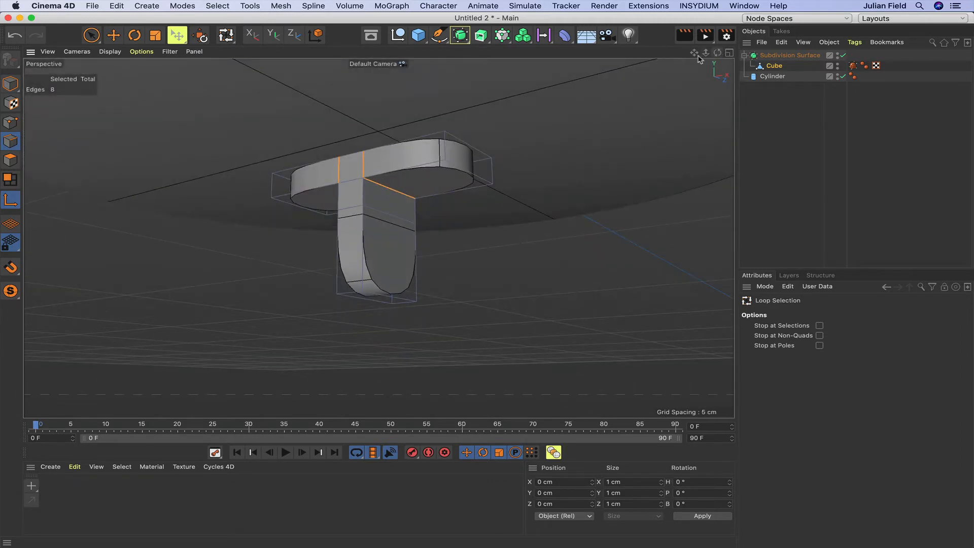
{"action": "right_click_drag", "start_coordinate": [695, 53], "coordinate": [659, 57]}
{"action": "mouse_move", "coordinate": [717, 53]}
{"action": "left_mouse_down"}
{"action": "mouse_move", "coordinate": [688, 83]}
{"action": "mouse_move", "coordinate": [714, 53]}
{"action": "left_mouse_up"}
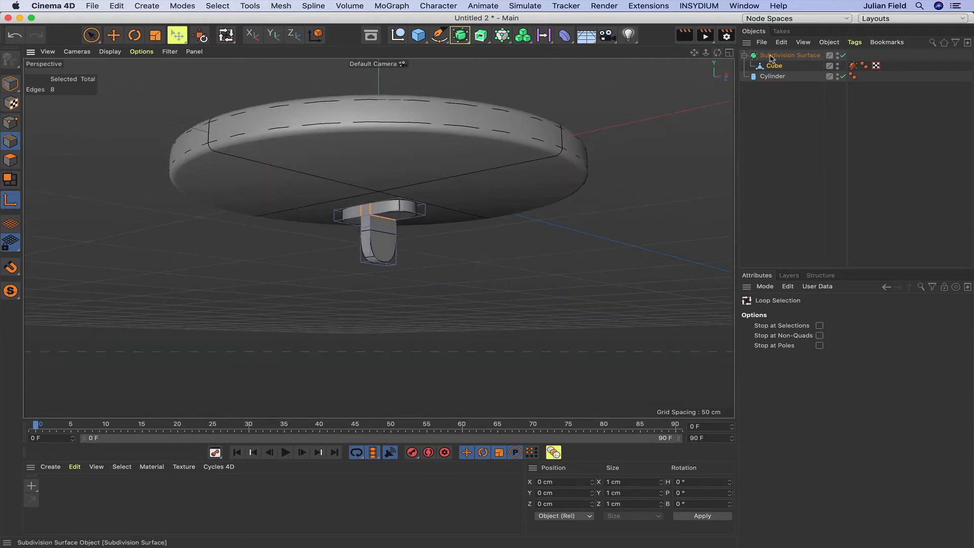
{"action": "left_click", "coordinate": [770, 56]}
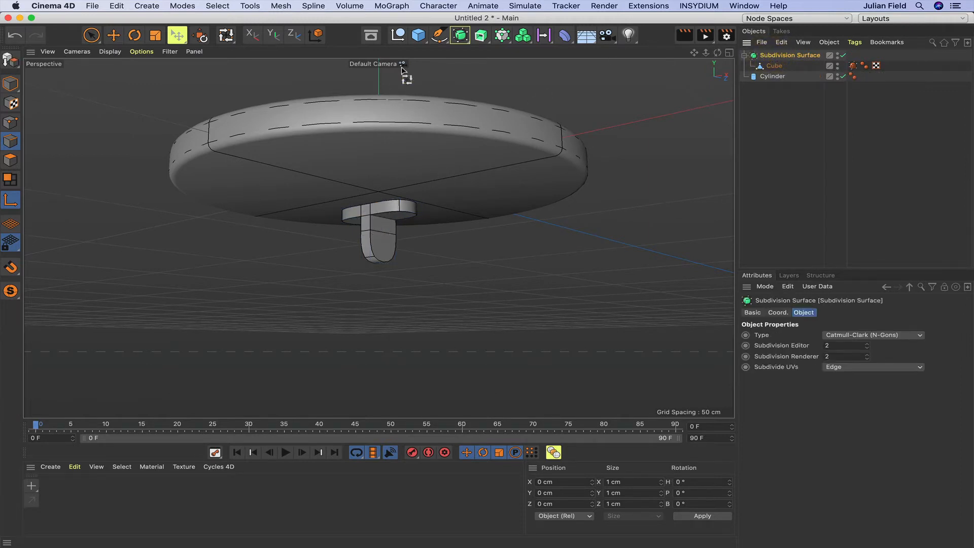
{"action": "left_click", "coordinate": [462, 39]}
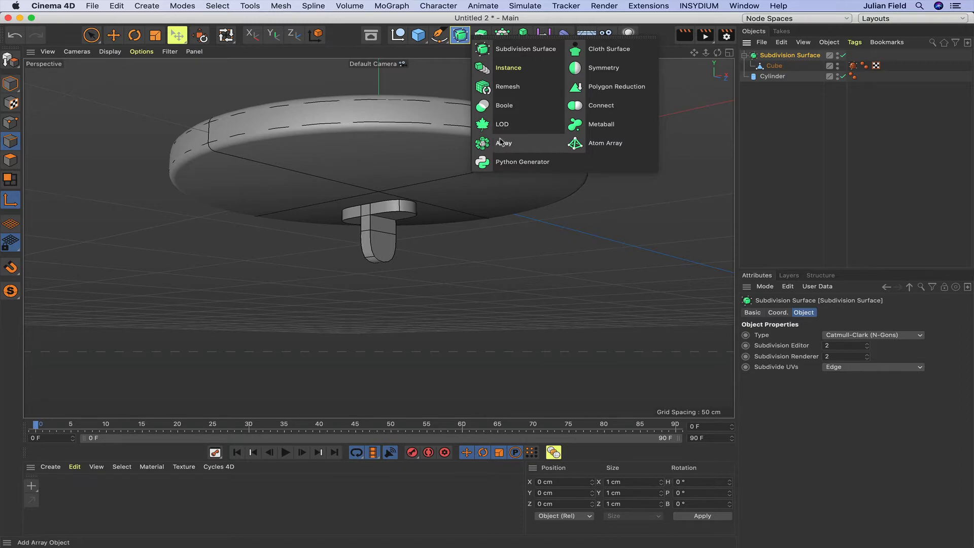
{"action": "left_click", "coordinate": [503, 143]}
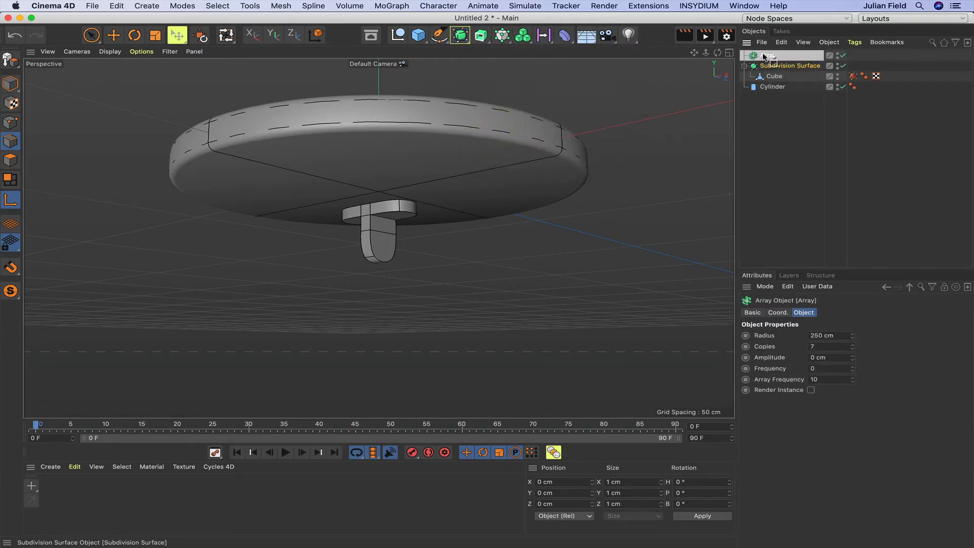
{"action": "left_click_drag", "start_coordinate": [763, 63], "coordinate": [767, 55]}
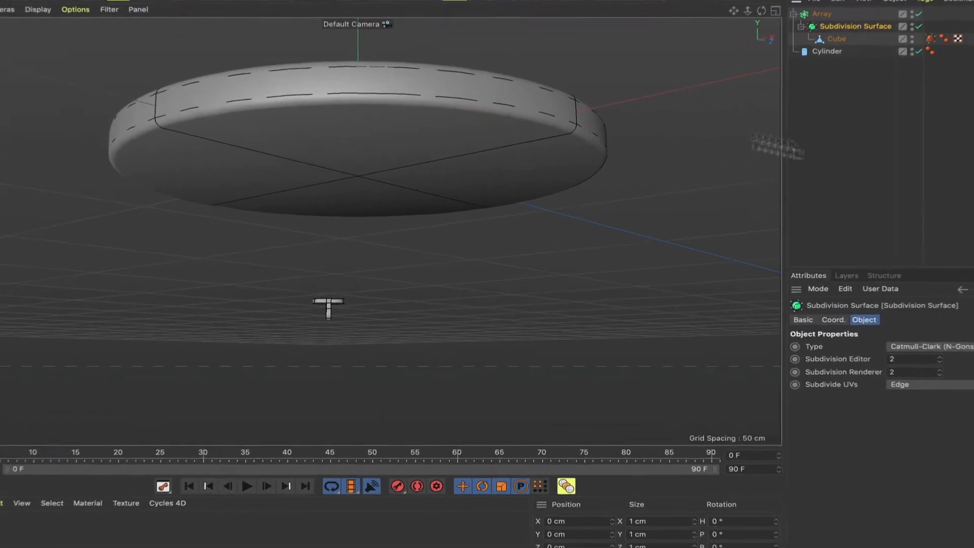
Set the array to 2 copies with a radius of 20 cm.
{"action": "left_click", "coordinate": [827, 13]}
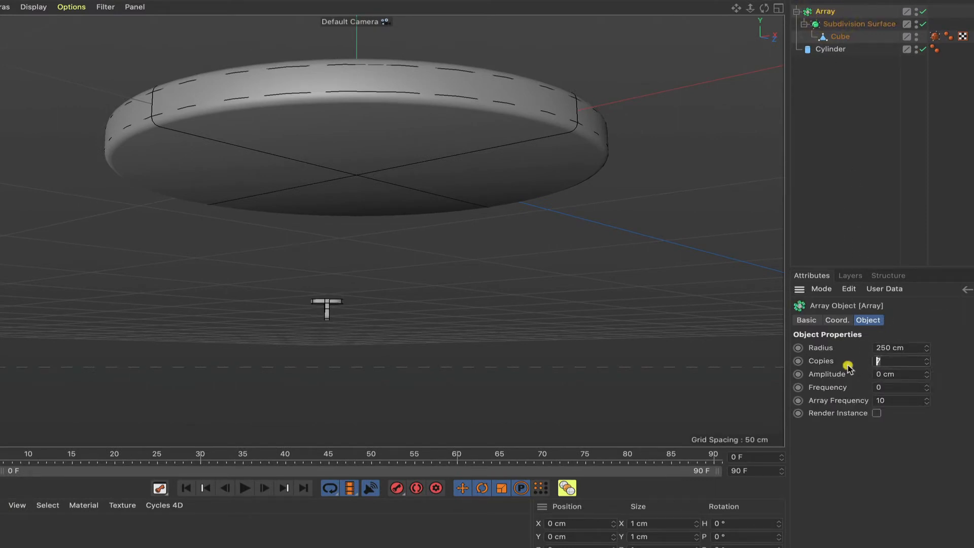
{"action": "type", "text": "2"}
{"action": "double_click", "coordinate": [891, 347]}
{"action": "type", "text": "20"}
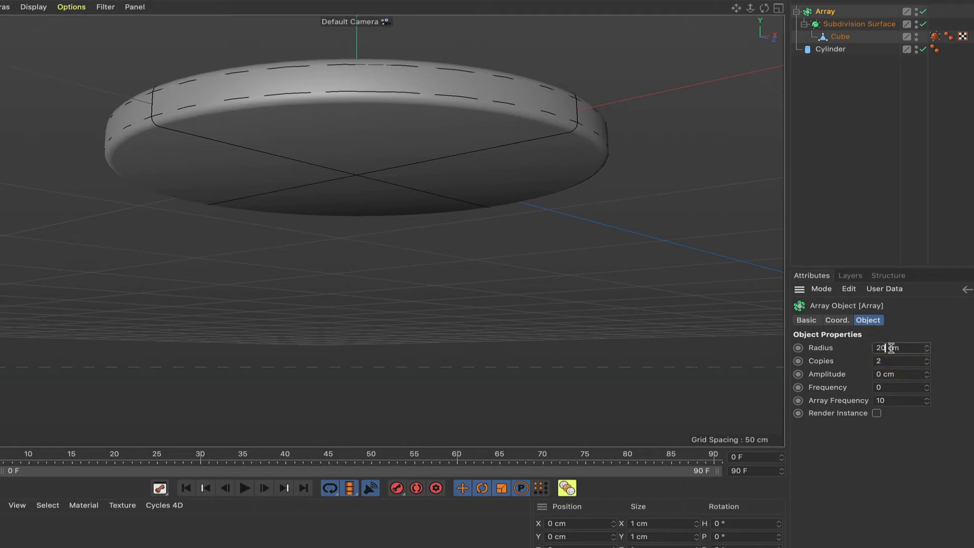
{"action": "key", "text": "Return"}
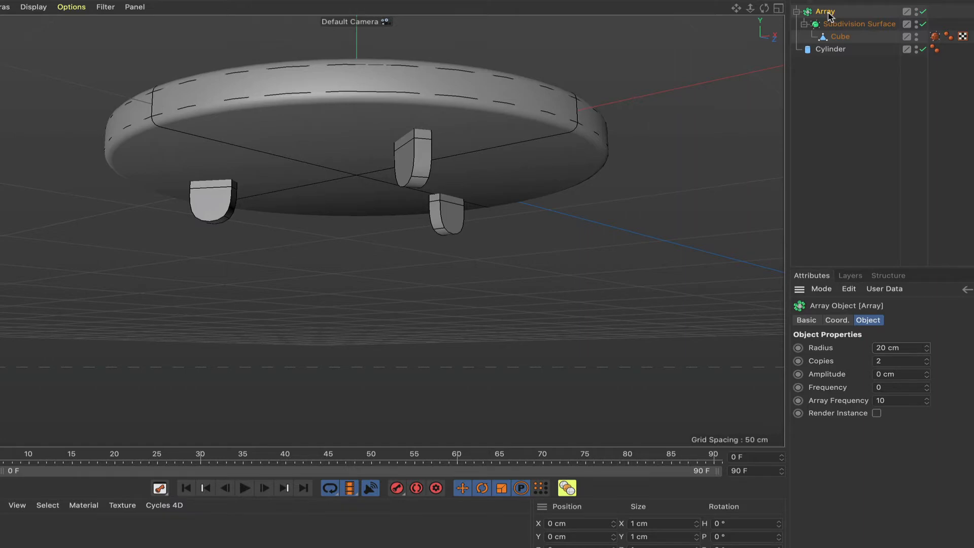
Move the array down along the Y axis so the crossbars sit against the disc's underside.
{"action": "left_click", "coordinate": [114, 38]}
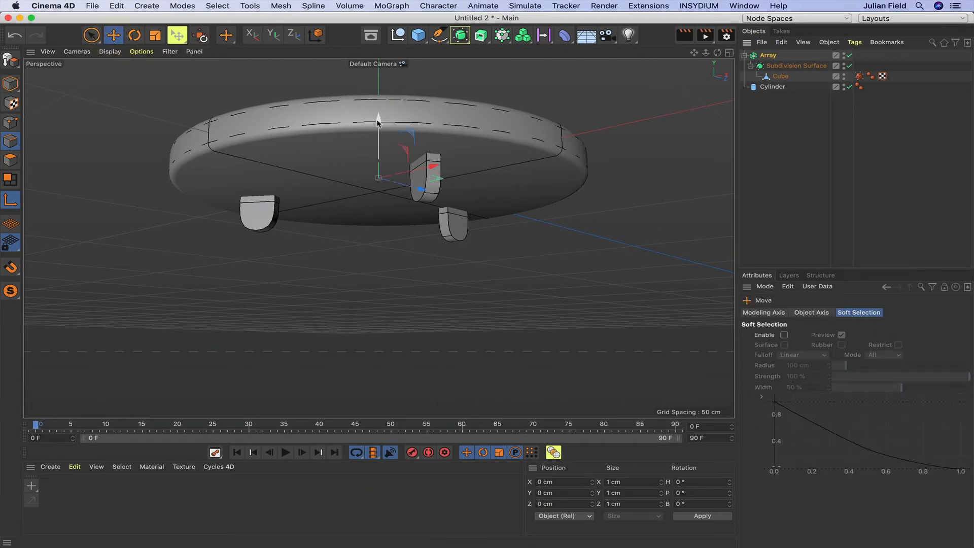
{"action": "left_click_drag", "start_coordinate": [378, 145], "coordinate": [377, 135]}
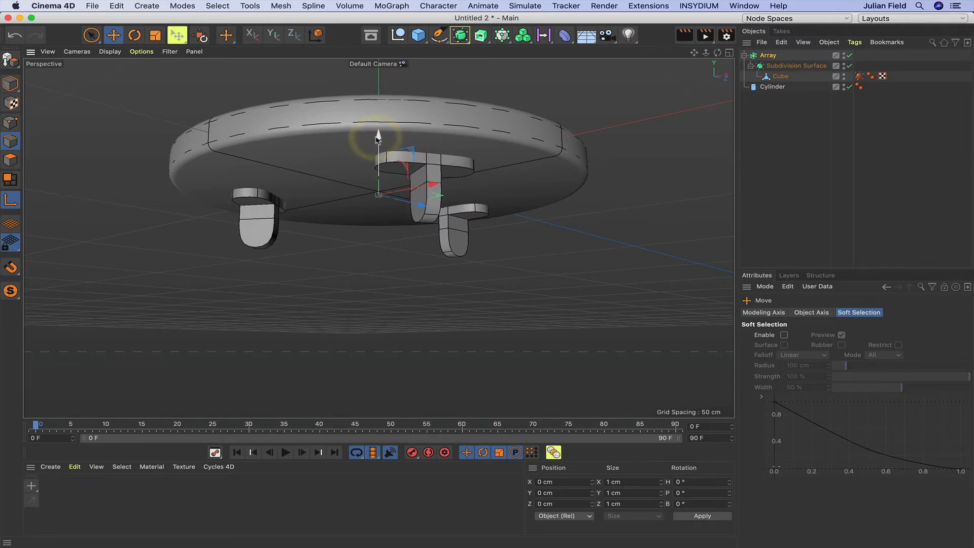
Lower the array slightly along Y in the Right view so the crossbars touch the disc's underside without overlapping it.
{"action": "key", "text": "F3"}
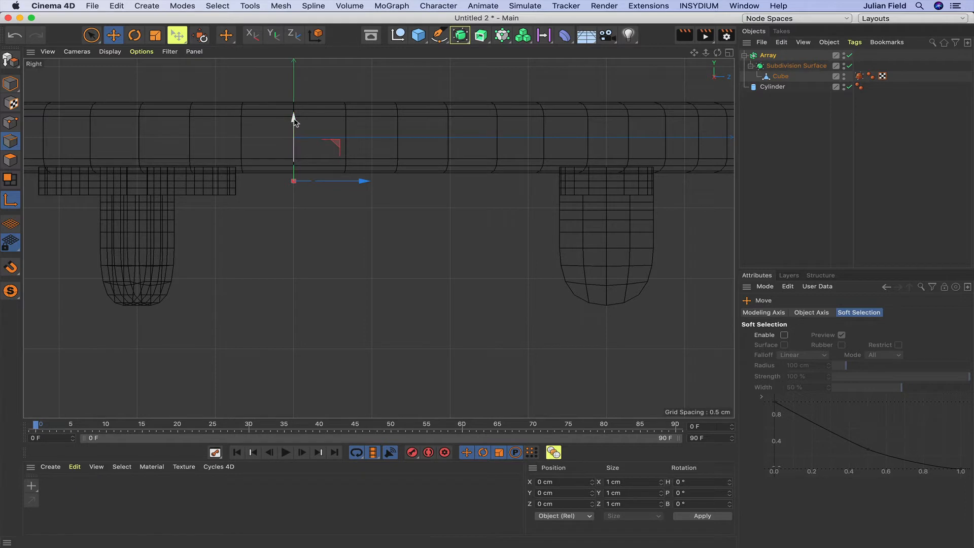
{"action": "left_click_drag", "start_coordinate": [294, 120], "coordinate": [294, 124]}
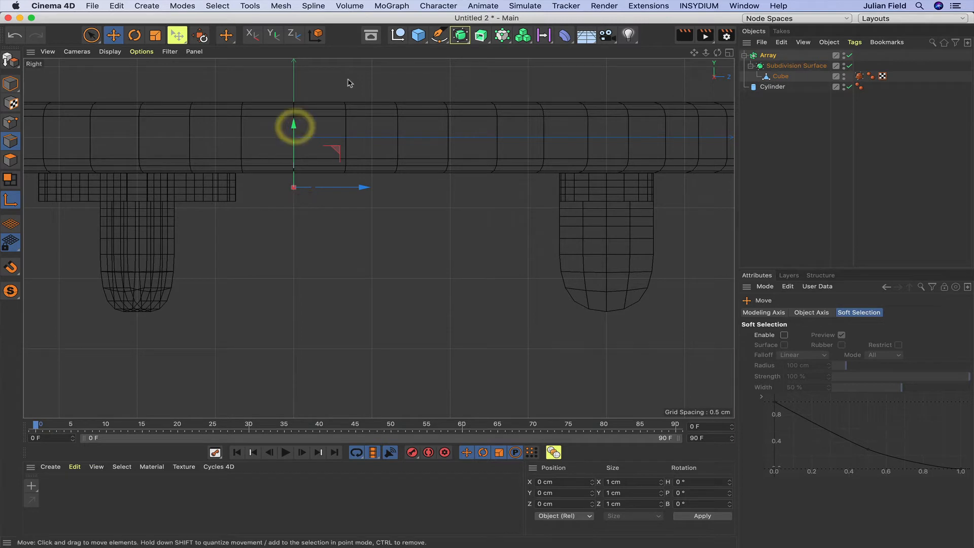
{"action": "key", "text": "F1"}
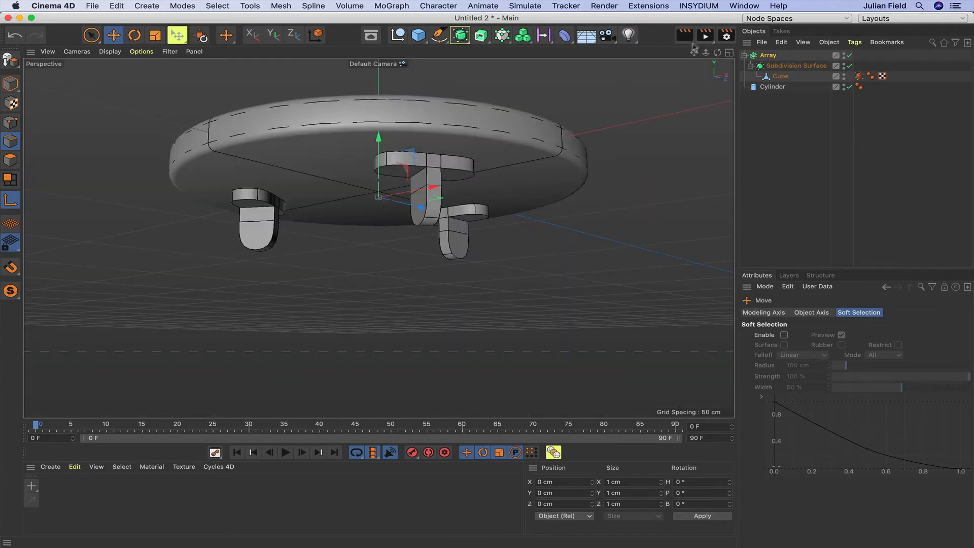
{"action": "left_click_drag", "start_coordinate": [717, 53], "coordinate": [820, 39]}
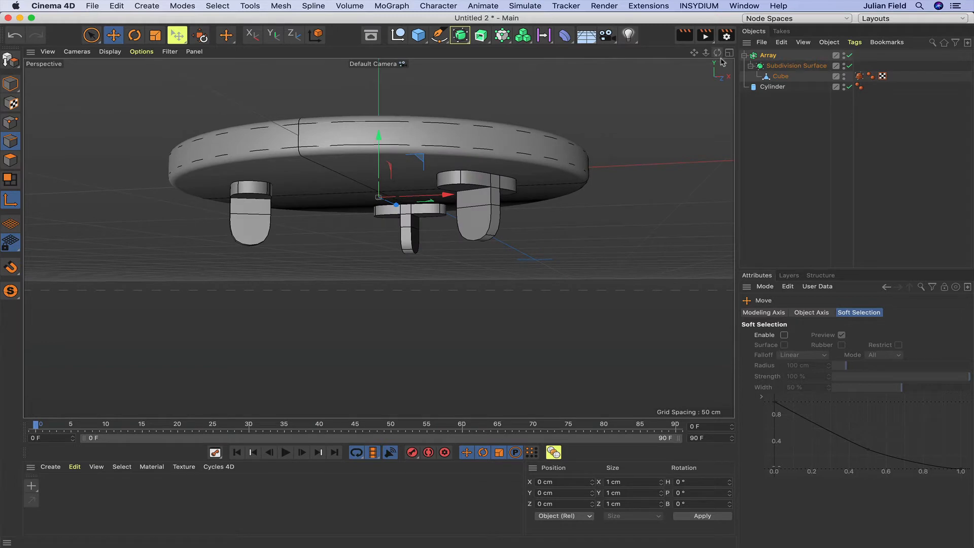
{"action": "left_click_drag", "start_coordinate": [717, 52], "coordinate": [723, 48]}
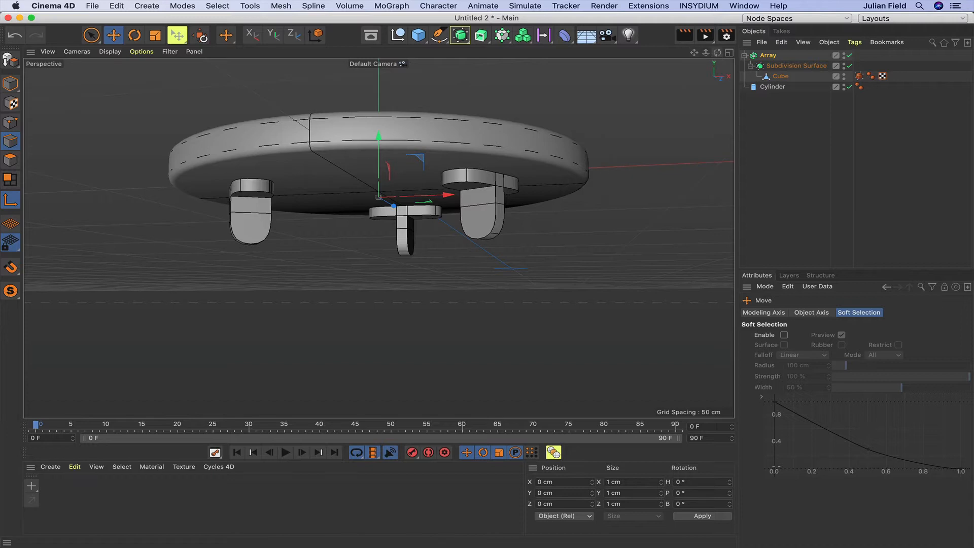
{"action": "left_click_drag", "start_coordinate": [717, 53], "coordinate": [718, 65]}
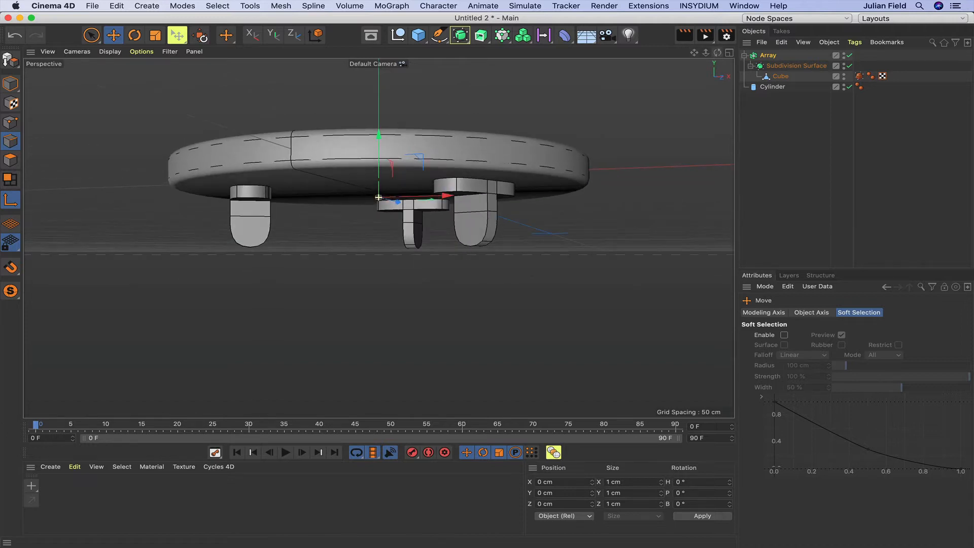
Add a null object and place it below the disc's cylinder at the end of the object hierarchy.
{"action": "left_click", "coordinate": [776, 135]}
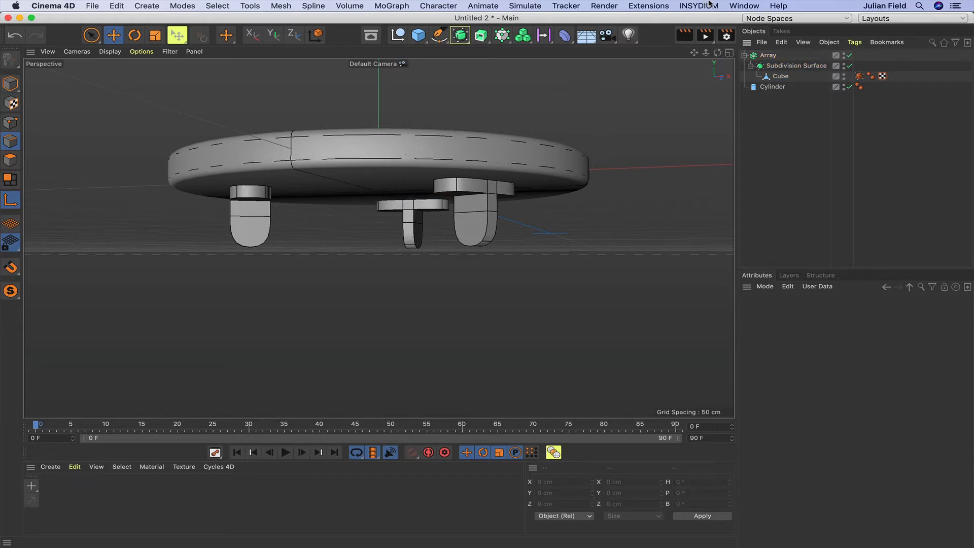
{"action": "left_click", "coordinate": [398, 35]}
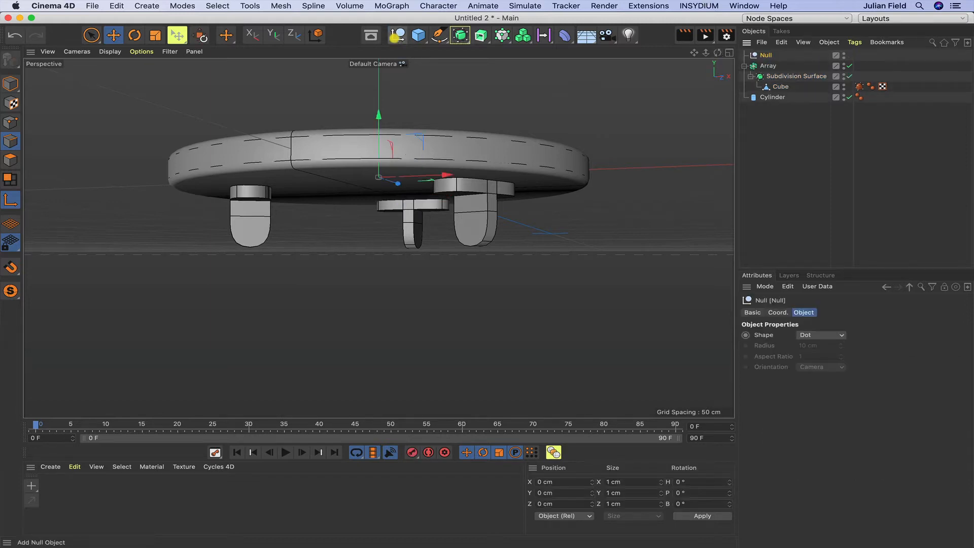
{"action": "left_click_drag", "start_coordinate": [762, 59], "coordinate": [759, 105]}
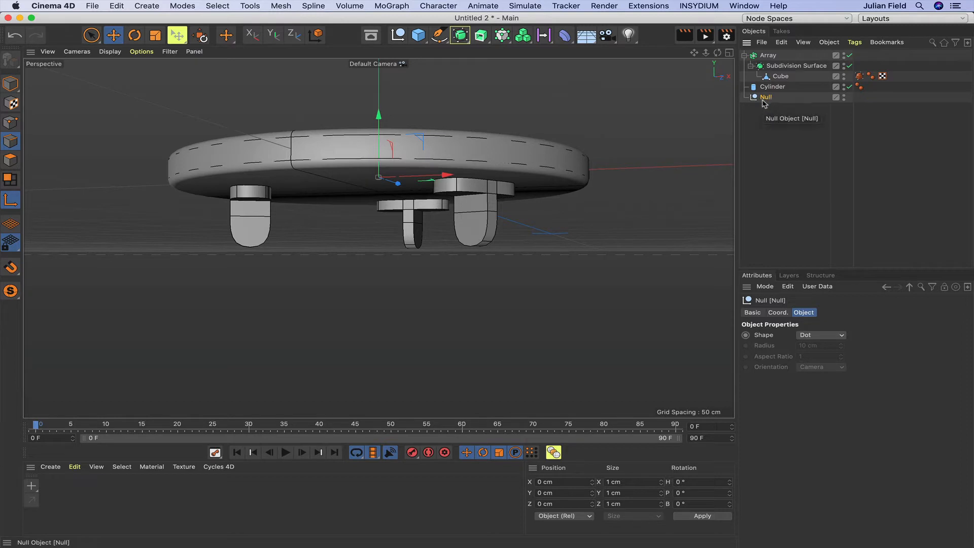
Add a second cylinder to the scene and set its orientation to +X.
{"action": "left_click", "coordinate": [419, 40]}
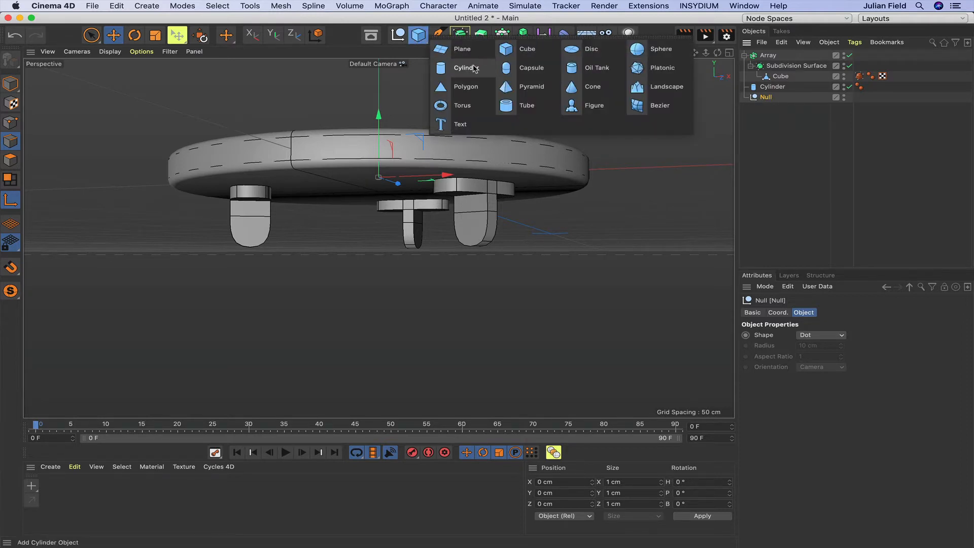
{"action": "left_click", "coordinate": [466, 67]}
{"action": "left_click", "coordinate": [772, 55]}
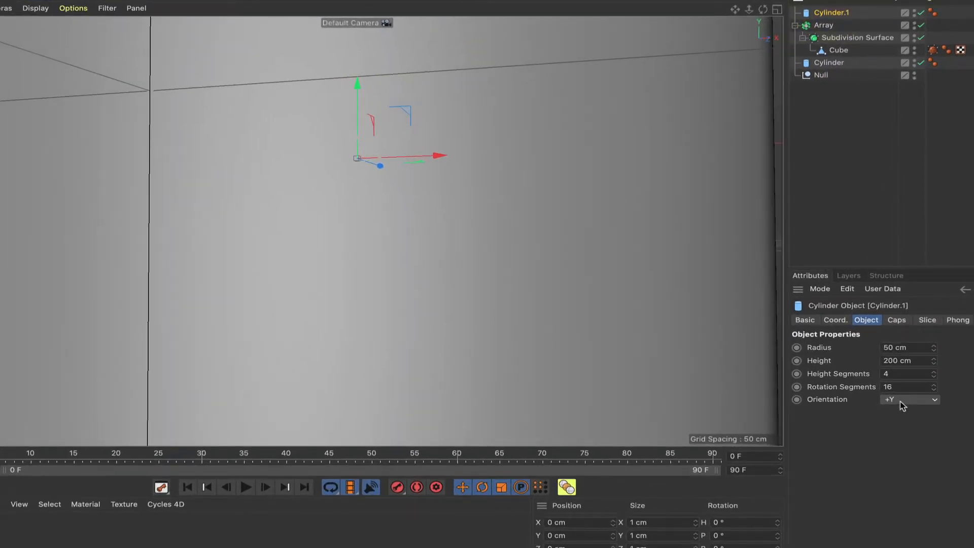
{"action": "left_click", "coordinate": [902, 401]}
{"action": "left_click", "coordinate": [902, 412]}
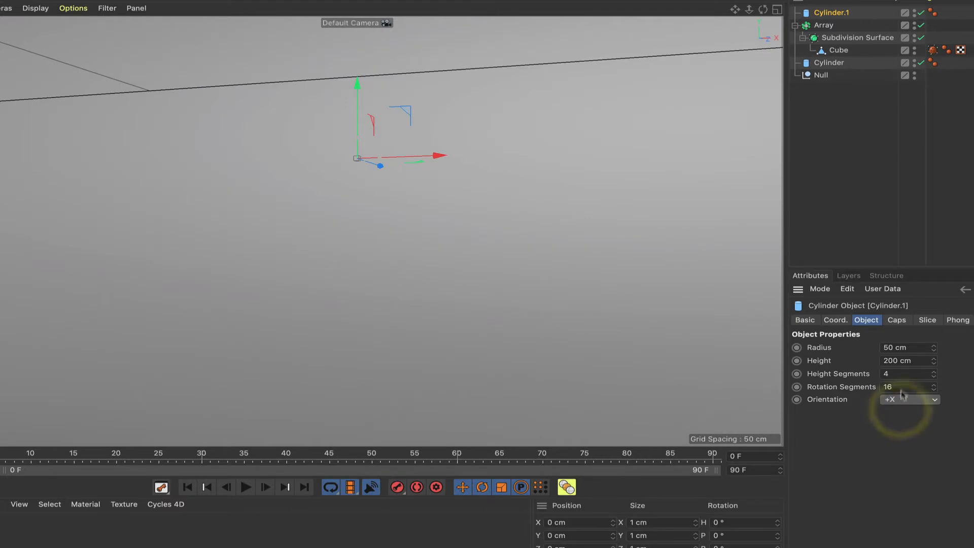
Set the new cylinder's radius to 1.4 cm and its height to 6 cm.
{"action": "double_click", "coordinate": [895, 348]}
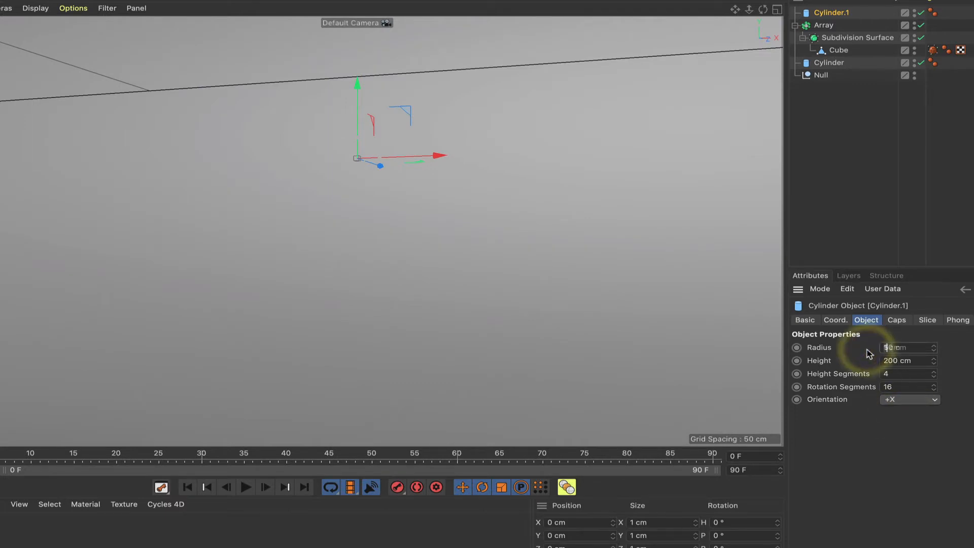
{"action": "type", "text": "1.4"}
{"action": "key", "text": "Return"}
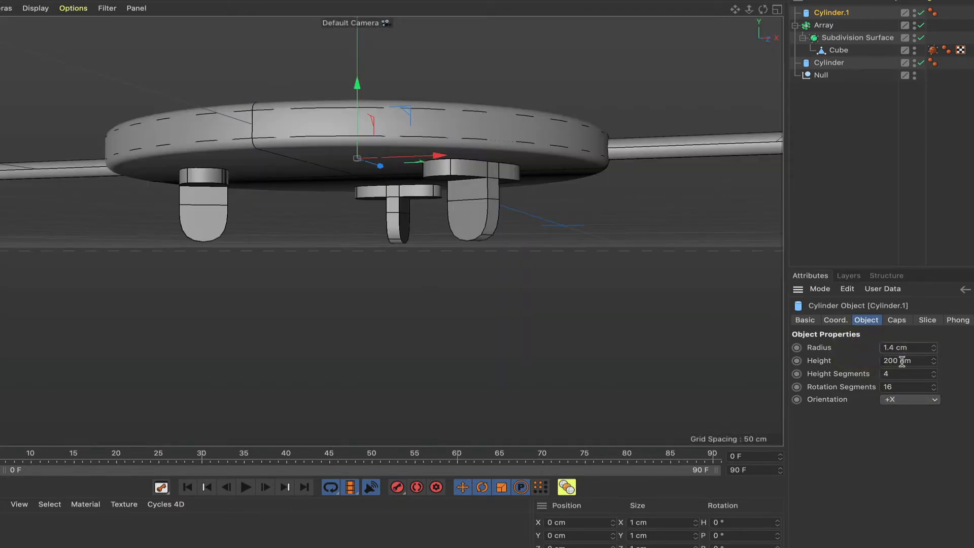
{"action": "type", "text": "6"}
{"action": "key", "text": "Return"}
Set the small cylinder to 1 height segment and 60 rotation segments.
{"action": "double_click", "coordinate": [896, 377]}
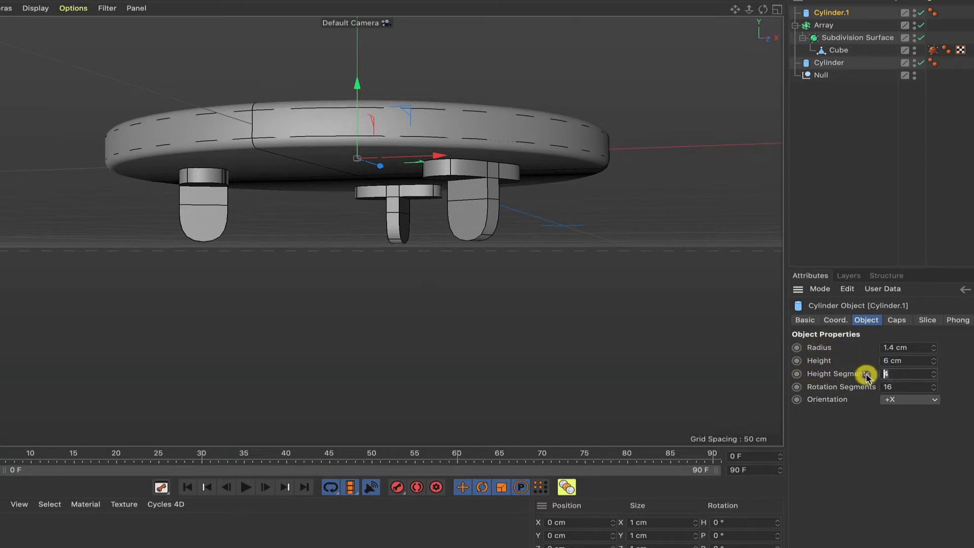
{"action": "type", "text": "1"}
{"action": "key", "text": "Tab"}
{"action": "type", "text": "60"}
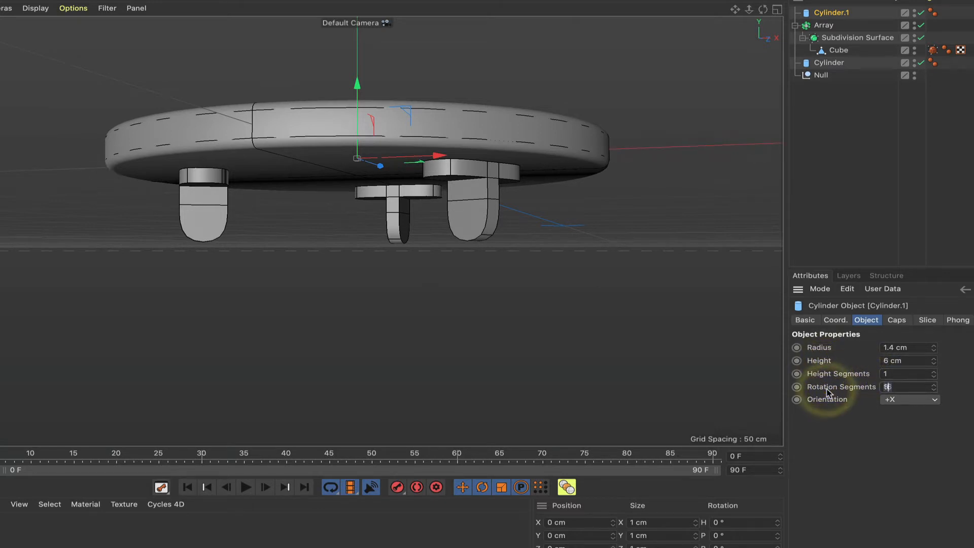
{"action": "key", "text": "Return"}
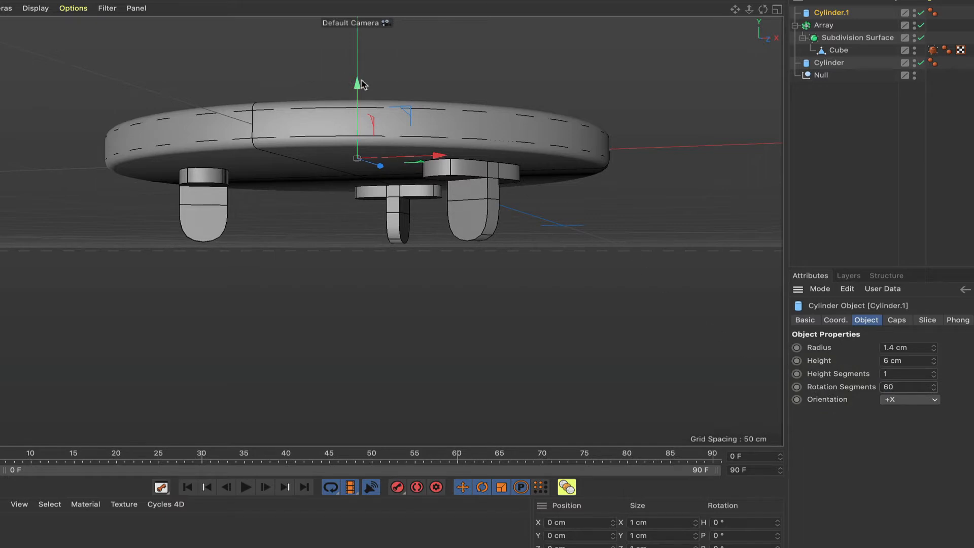
Move the small cylinder down along Y and along Z so it passes through the lower end of a support's stem.
{"action": "left_click_drag", "start_coordinate": [361, 83], "coordinate": [357, 124]}
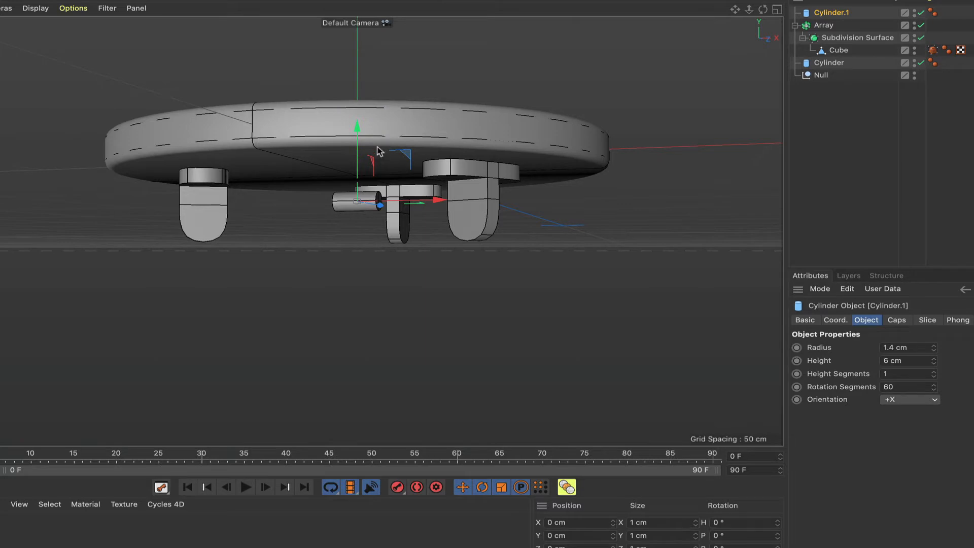
{"action": "left_click_drag", "start_coordinate": [358, 132], "coordinate": [358, 157]}
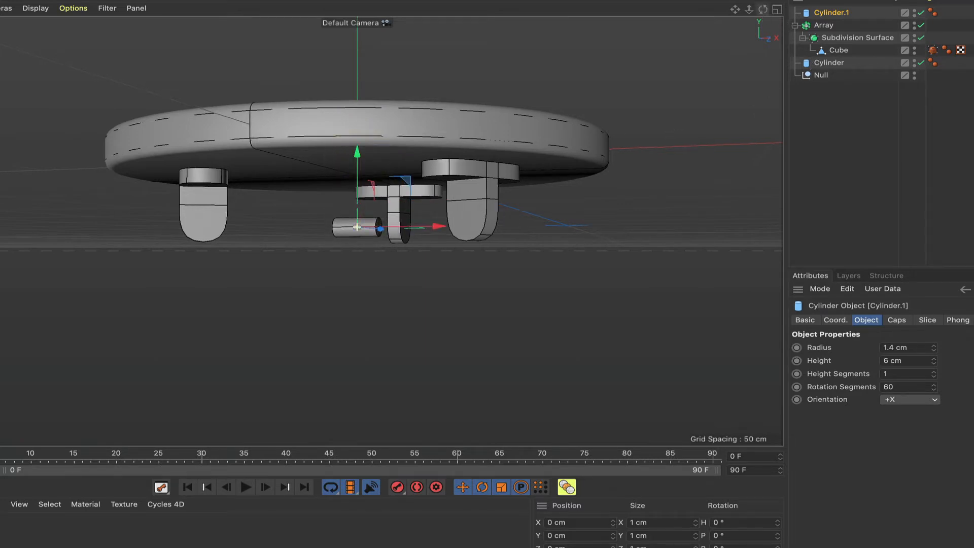
{"action": "left_click_drag", "start_coordinate": [763, 9], "coordinate": [700, 11]}
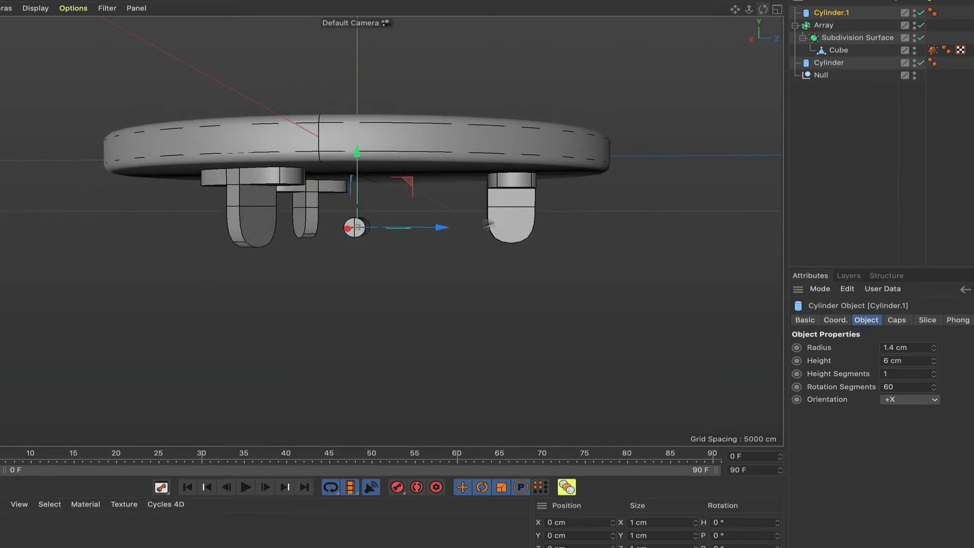
{"action": "left_click_drag", "start_coordinate": [443, 228], "coordinate": [598, 227]}
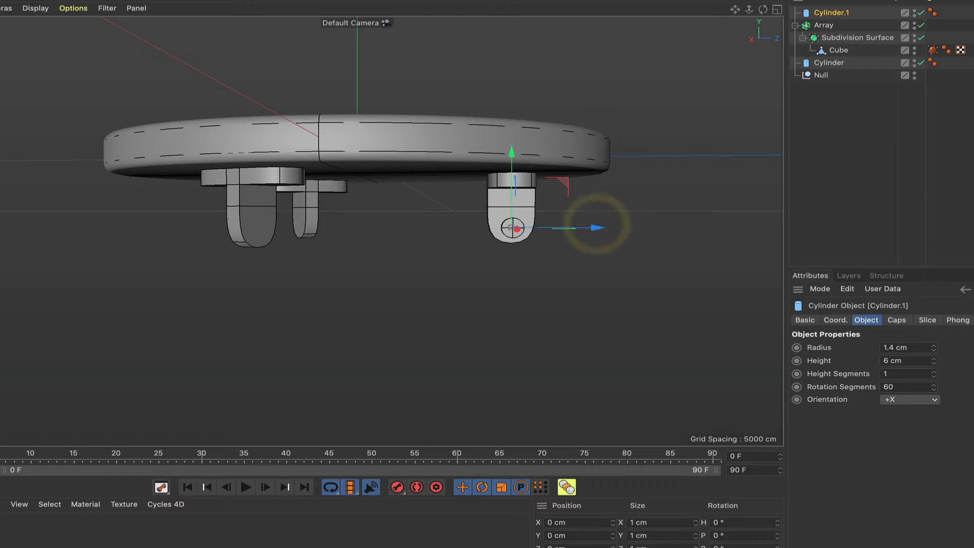
Raise the small cylinder slightly along Y to centre it within the stem's rounded end.
{"action": "mouse_move", "coordinate": [764, 9]}
{"action": "left_mouse_down"}
{"action": "mouse_move", "coordinate": [611, 9]}
{"action": "mouse_move", "coordinate": [763, 8]}
{"action": "left_mouse_up"}
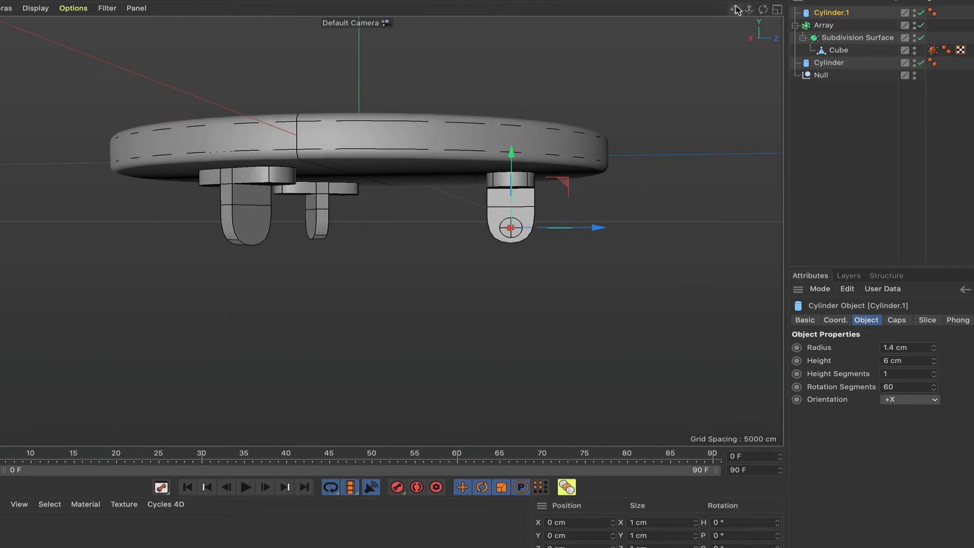
{"action": "mouse_move", "coordinate": [734, 9]}
{"action": "left_mouse_down"}
{"action": "mouse_move", "coordinate": [788, 9]}
{"action": "mouse_move", "coordinate": [736, 12]}
{"action": "left_mouse_up"}
{"action": "scroll", "coordinate": [358, 230], "scroll_direction": "up", "scroll_amount": 6}
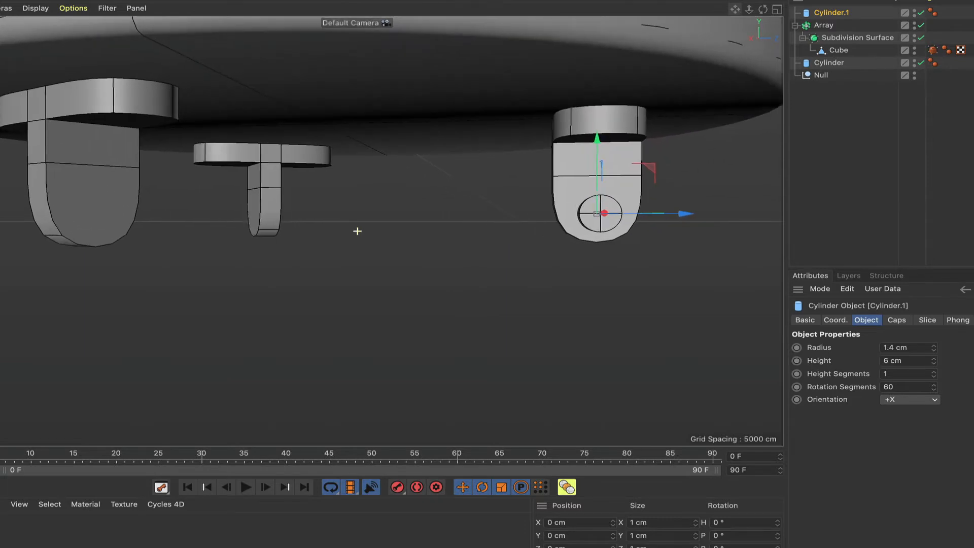
{"action": "scroll", "coordinate": [357, 231], "scroll_direction": "up", "scroll_amount": 4}
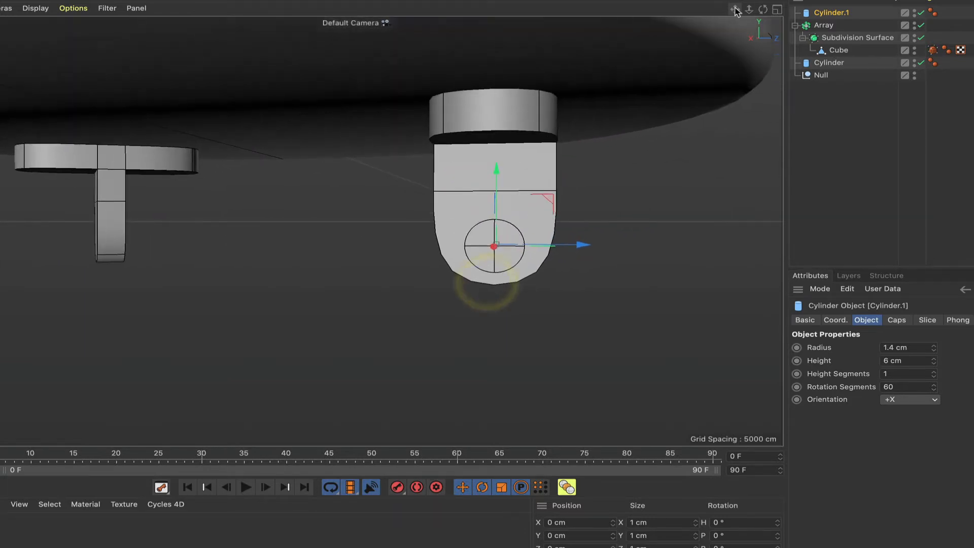
{"action": "scroll", "coordinate": [357, 231], "scroll_direction": "up", "scroll_amount": 2}
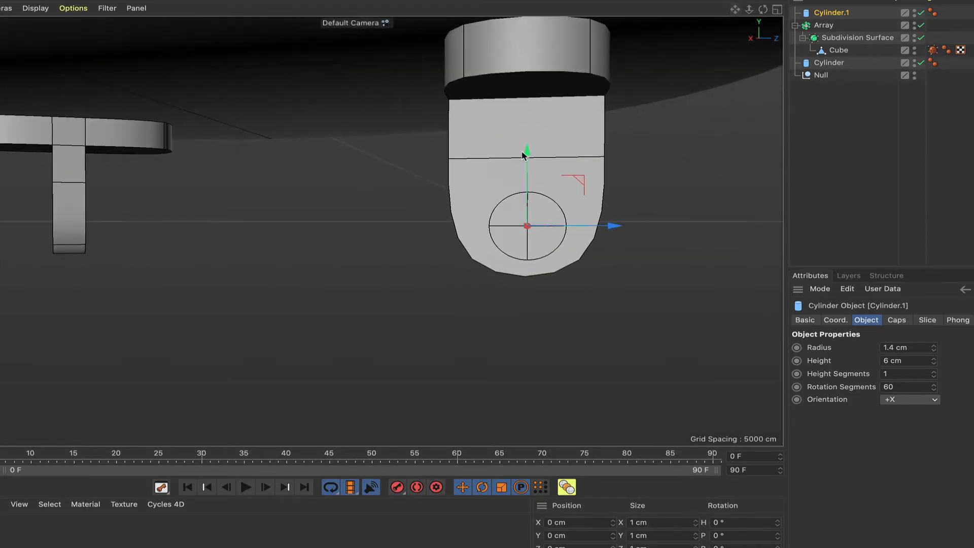
{"action": "left_click_drag", "start_coordinate": [524, 155], "coordinate": [523, 142]}
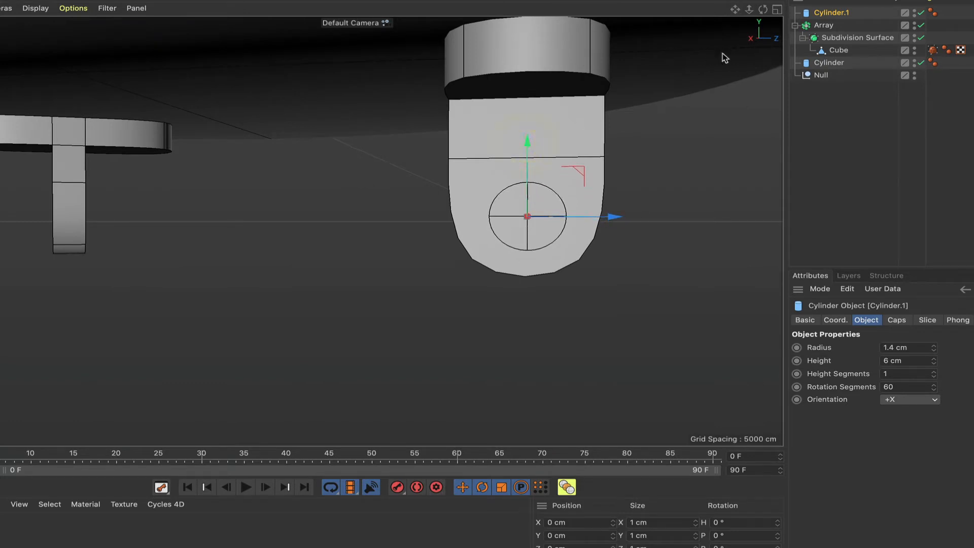
Enable filleted caps on the small cylinder with a fillet radius of 0.2 cm.
{"action": "left_click_drag", "start_coordinate": [764, 9], "coordinate": [872, 205]}
{"action": "left_click", "coordinate": [896, 320]}
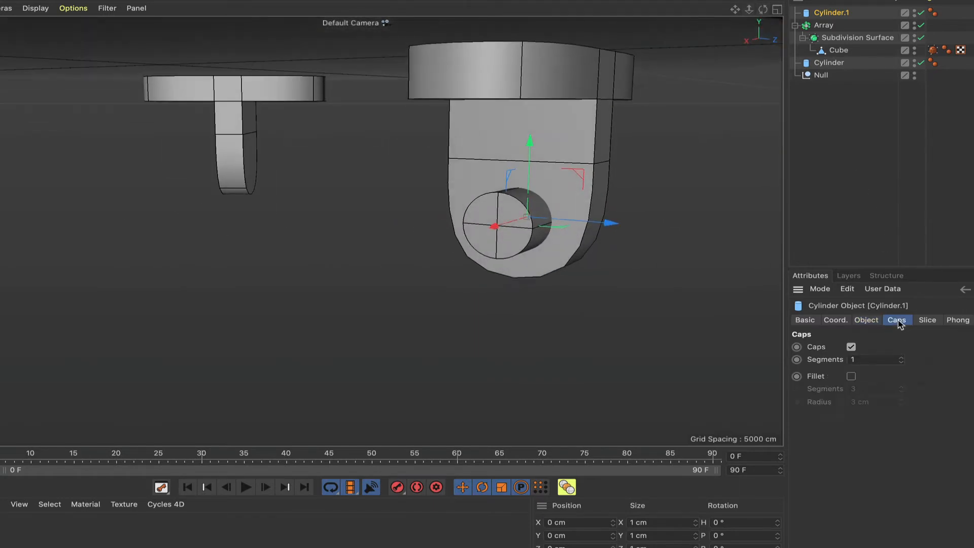
{"action": "left_click", "coordinate": [850, 376]}
{"action": "left_click_drag", "start_coordinate": [862, 402], "coordinate": [810, 406]}
{"action": "type", "text": "0.2"}
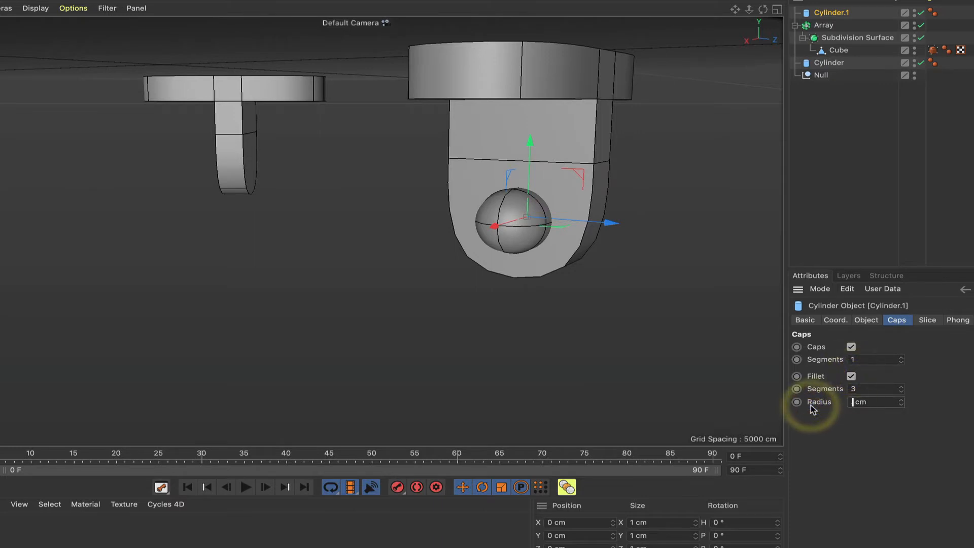
{"action": "key", "text": "Return"}
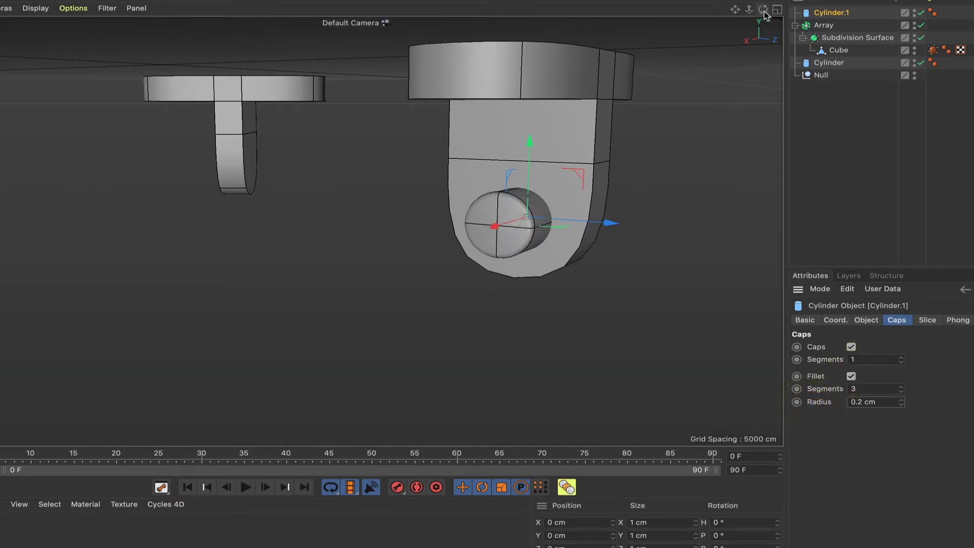
Add a Rectangle spline and nest it under the small cylinder inside the null.
{"action": "left_click_drag", "start_coordinate": [765, 14], "coordinate": [650, 25]}
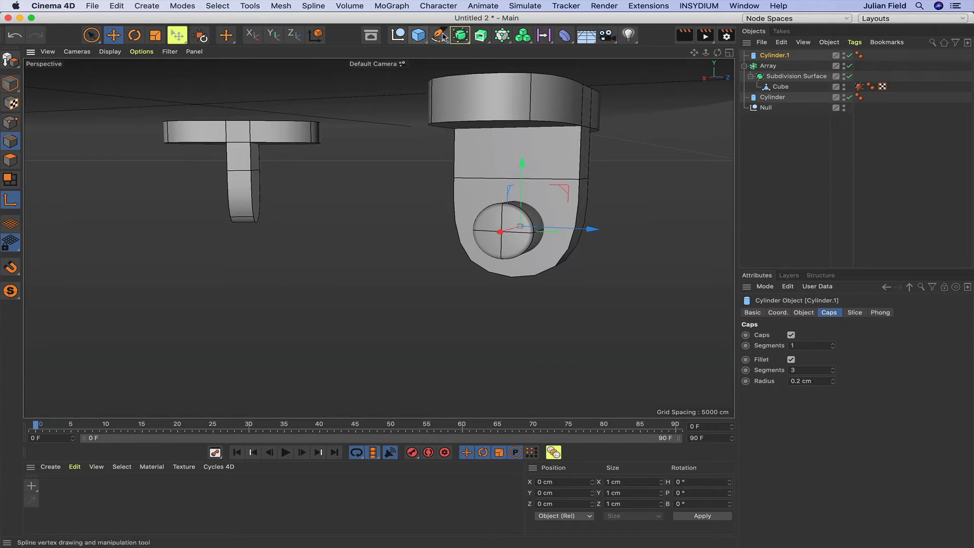
{"action": "left_click", "coordinate": [439, 35]}
{"action": "left_click", "coordinate": [544, 125]}
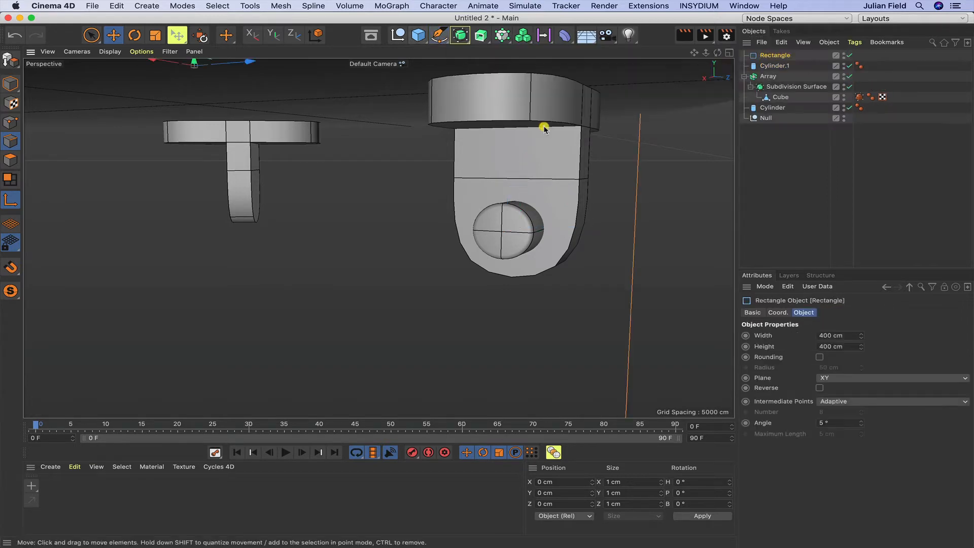
{"action": "left_click_drag", "start_coordinate": [781, 55], "coordinate": [766, 116]}
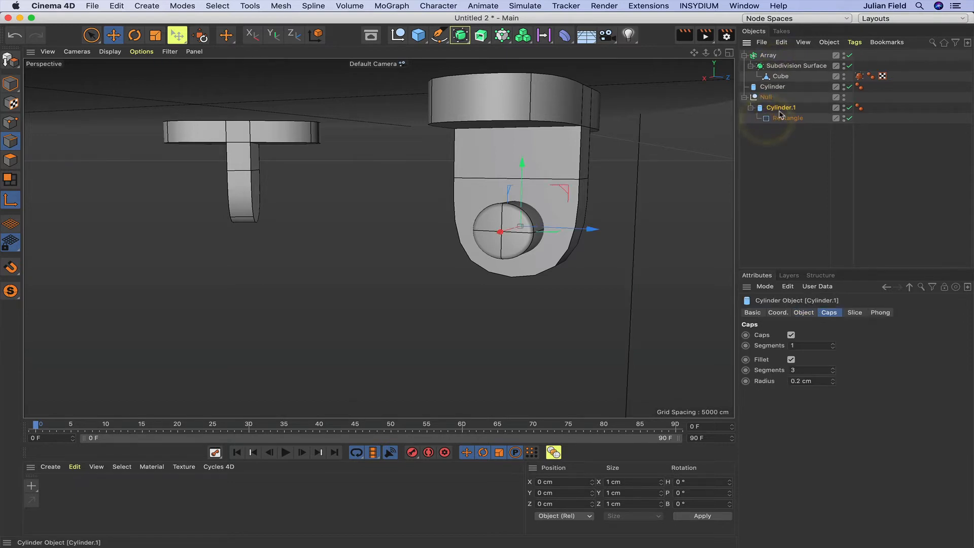
Set the rectangle spline's width to 8 cm and height to 24 cm.
{"action": "left_click", "coordinate": [836, 104]}
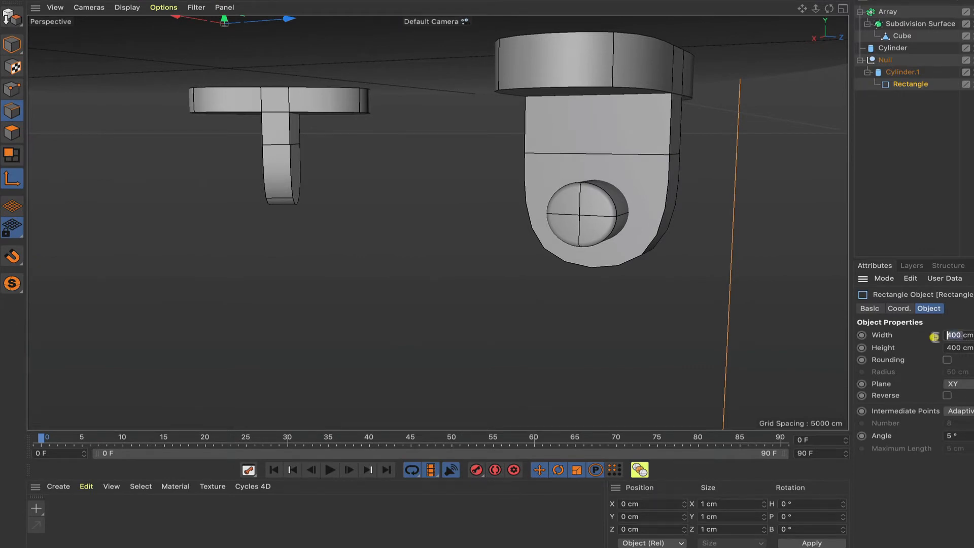
{"action": "type", "text": "8"}
{"action": "key", "text": "Return"}
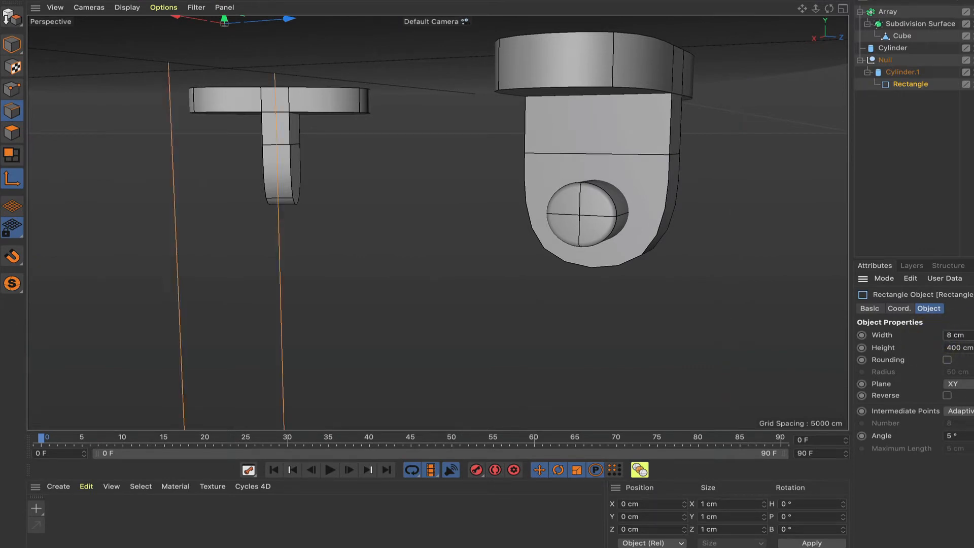
{"action": "left_click_drag", "start_coordinate": [962, 349], "coordinate": [918, 349]}
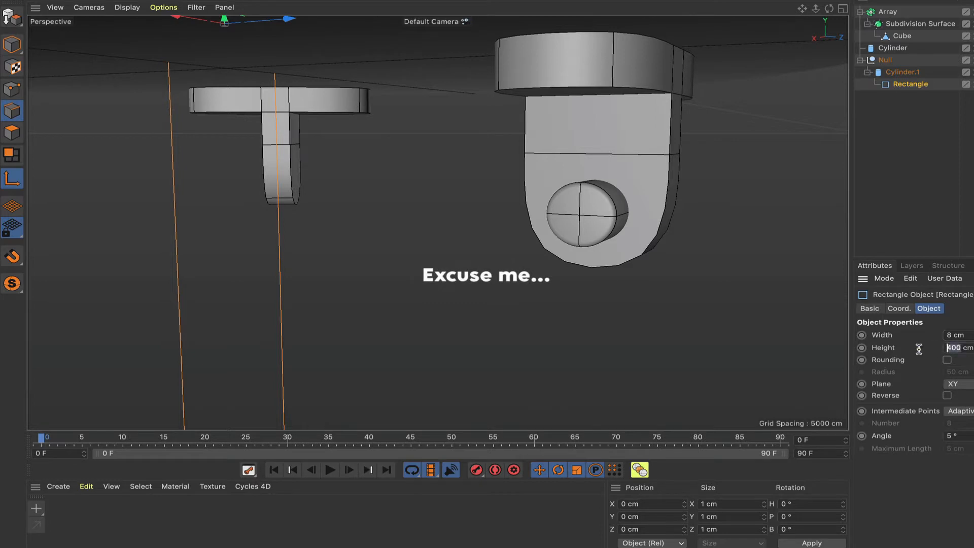
{"action": "type", "text": "24"}
{"action": "key", "text": "Return"}
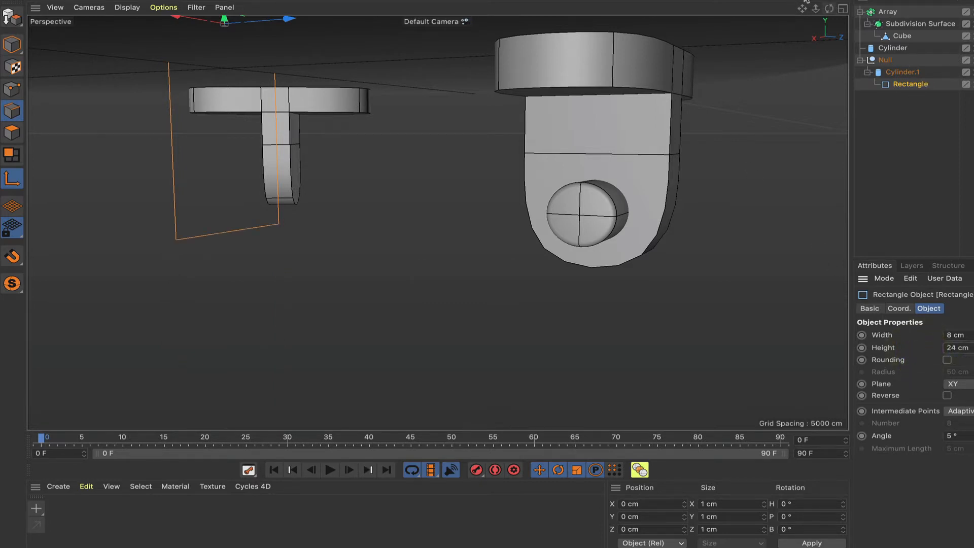
Centre the rectangle on its parent pin by setting its relative Y and Z positions to 0 cm.
{"action": "left_click_drag", "start_coordinate": [806, 11], "coordinate": [804, 11]}
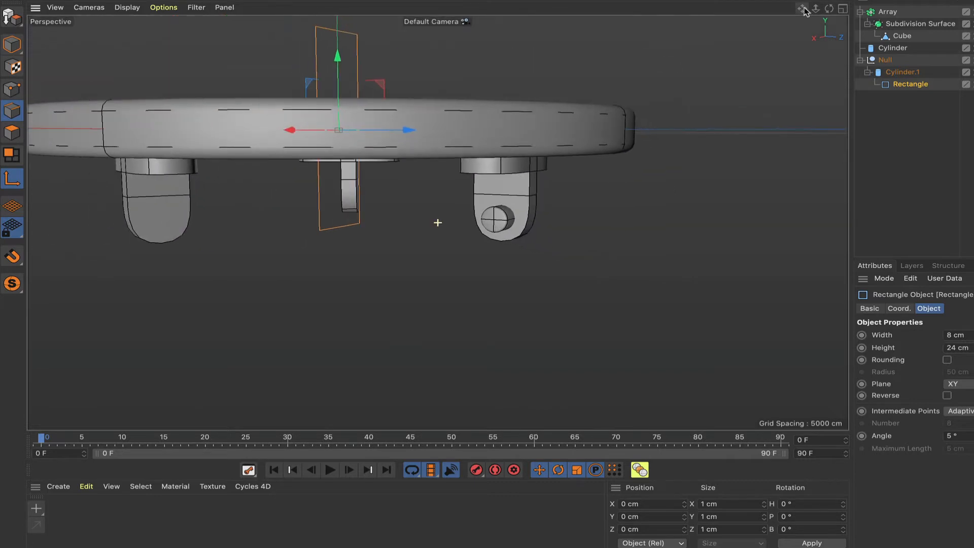
{"action": "left_click", "coordinate": [906, 85]}
{"action": "left_click", "coordinate": [15, 46]}
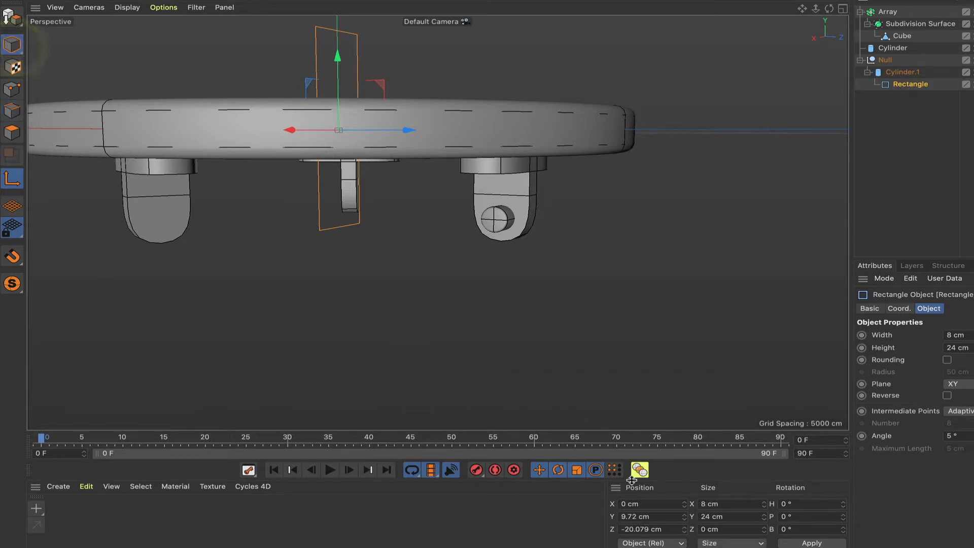
{"action": "left_click_drag", "start_coordinate": [637, 517], "coordinate": [594, 520]}
{"action": "type", "text": "0"}
{"action": "key", "text": "Return"}
{"action": "left_click_drag", "start_coordinate": [649, 530], "coordinate": [562, 531]}
{"action": "type", "text": "0"}
{"action": "key", "text": "Return"}
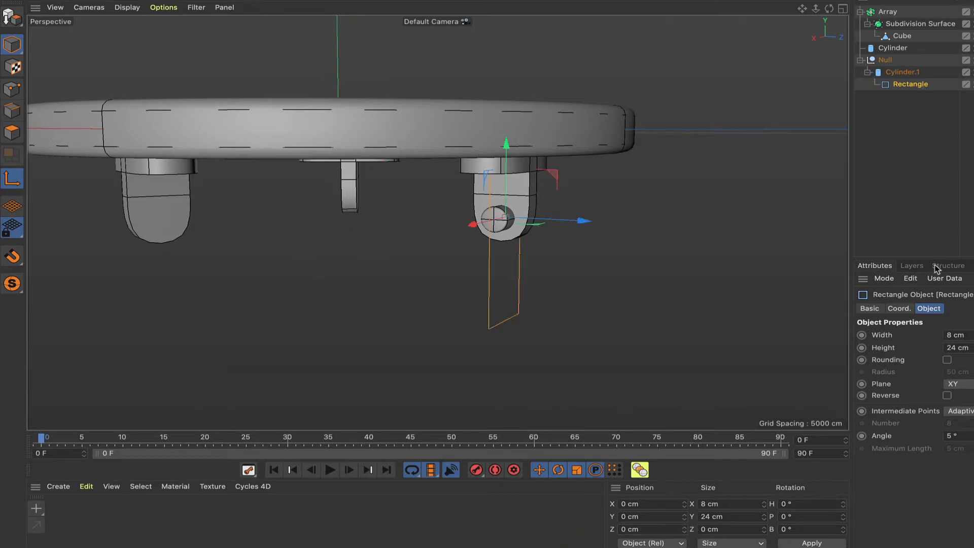
Orient the rectangle to the ZY plane and lower it along Y to about -9.5 cm.
{"action": "left_click", "coordinate": [965, 385]}
{"action": "left_click", "coordinate": [967, 410]}
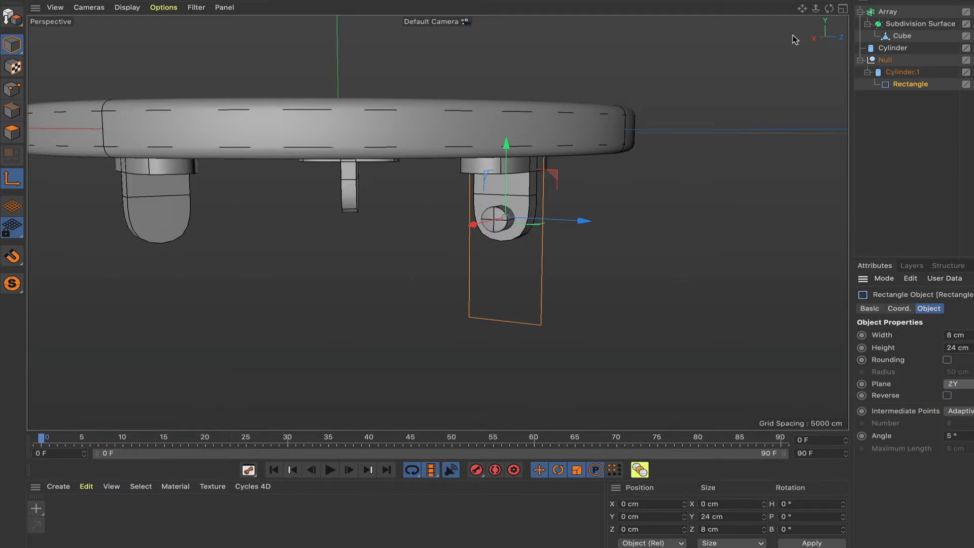
{"action": "left_click_drag", "start_coordinate": [802, 14], "coordinate": [564, 272]}
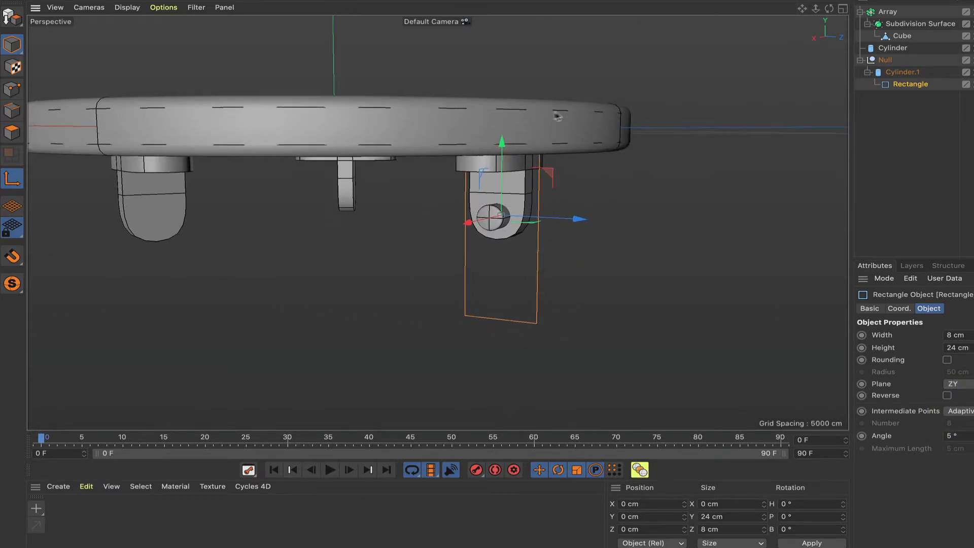
{"action": "left_click_drag", "start_coordinate": [502, 139], "coordinate": [497, 225]}
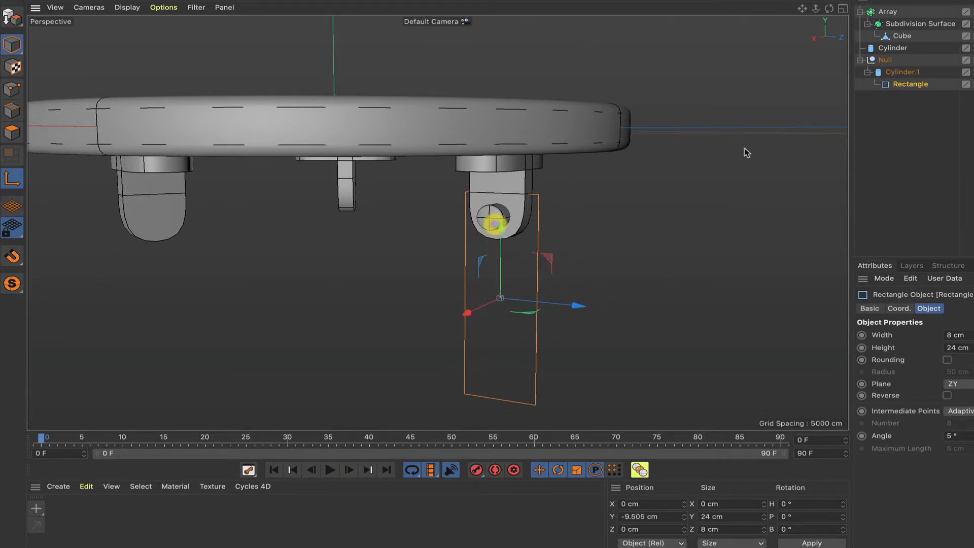
Enable rounding on the rectangle and move it along X to about 3.13 cm, just outside the end of the pin.
{"action": "left_click", "coordinate": [947, 360]}
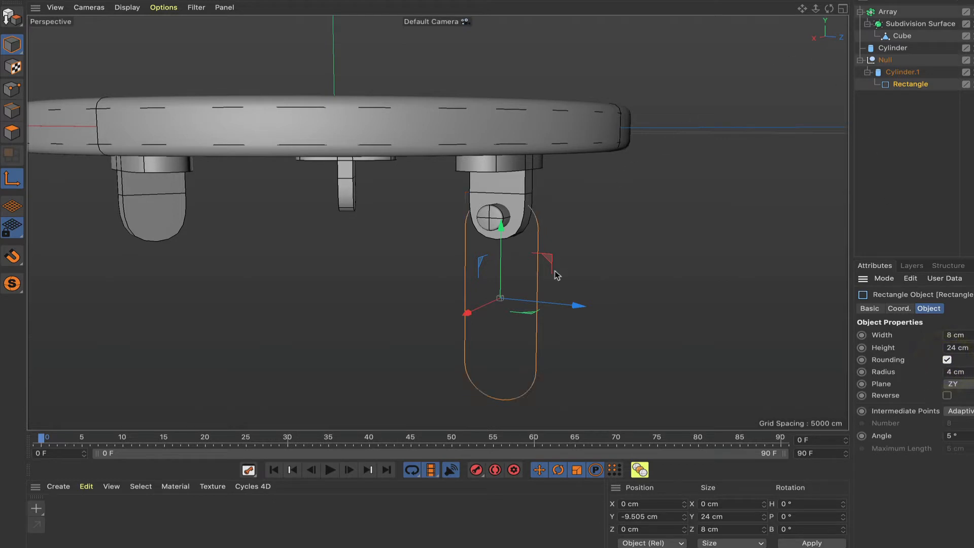
{"action": "left_click_drag", "start_coordinate": [467, 313], "coordinate": [330, 310]}
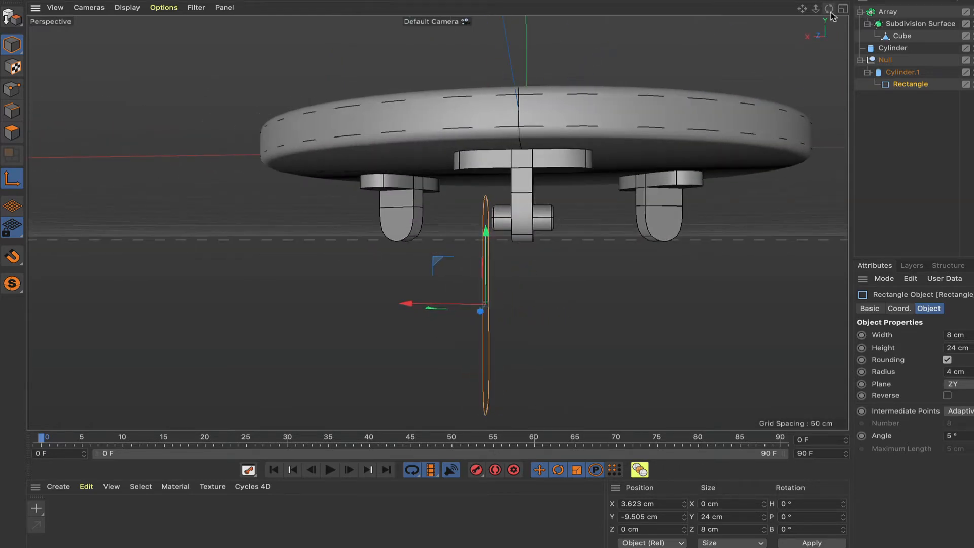
{"action": "key", "text": "F4"}
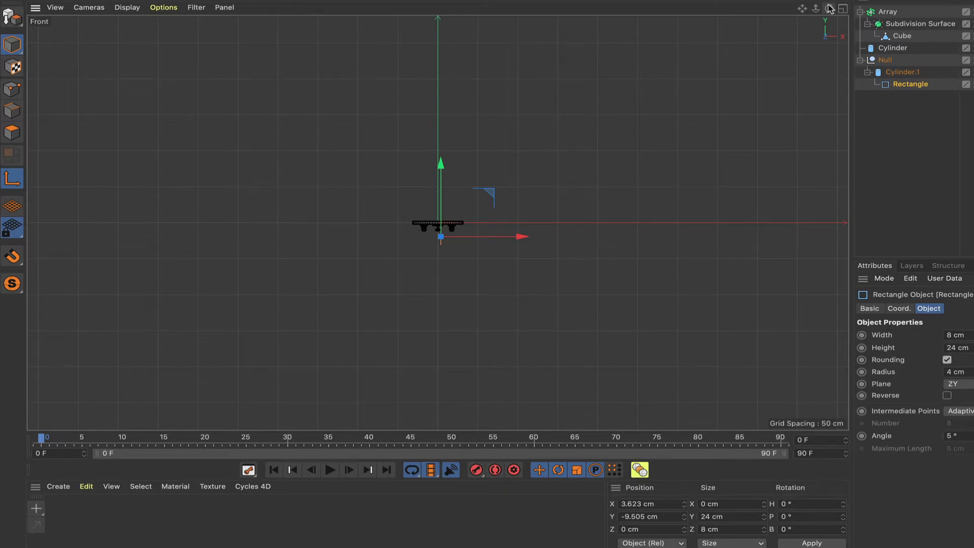
{"action": "key", "text": "s"}
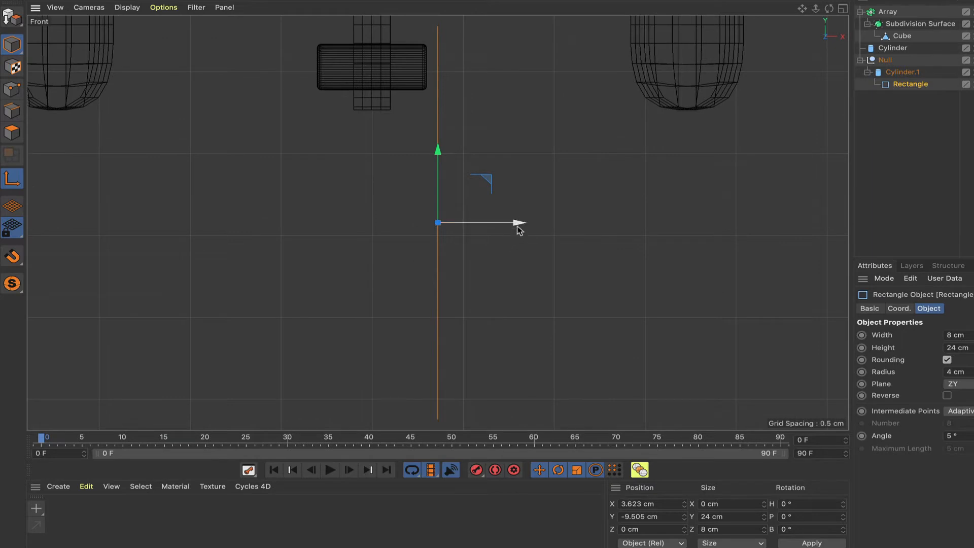
{"action": "left_click_drag", "start_coordinate": [517, 230], "coordinate": [507, 231]}
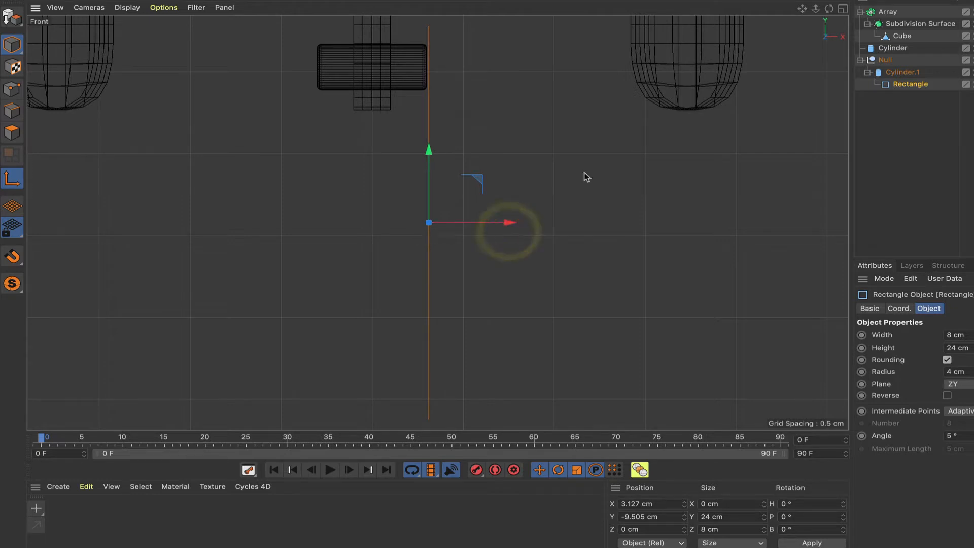
{"action": "key", "text": "F1"}
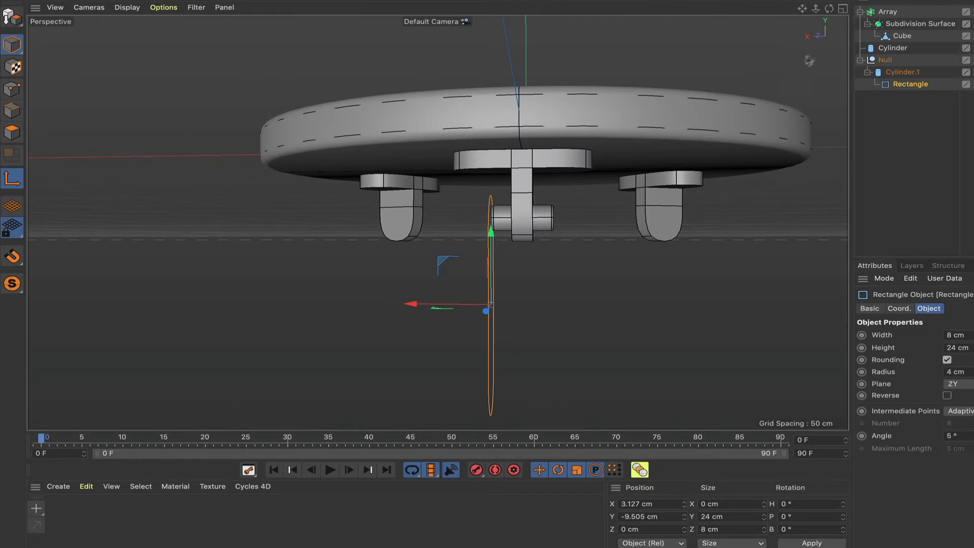
Raise the rectangle along Y to about -8.58 cm so its rounded upper end is centred around the pin.
{"action": "mouse_move", "coordinate": [833, 8]}
{"action": "left_mouse_down"}
{"action": "mouse_move", "coordinate": [785, 10]}
{"action": "mouse_move", "coordinate": [830, 9]}
{"action": "left_mouse_up"}
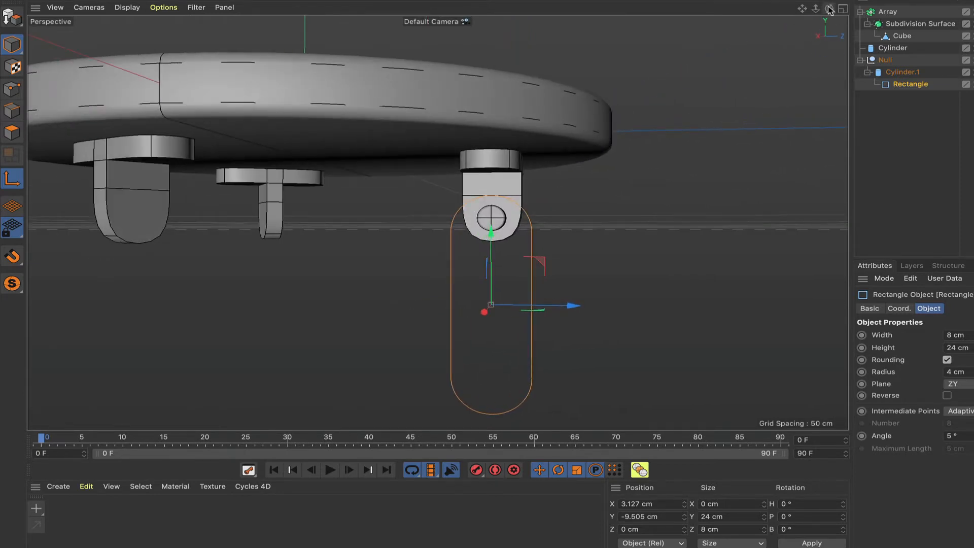
{"action": "key", "text": "F3"}
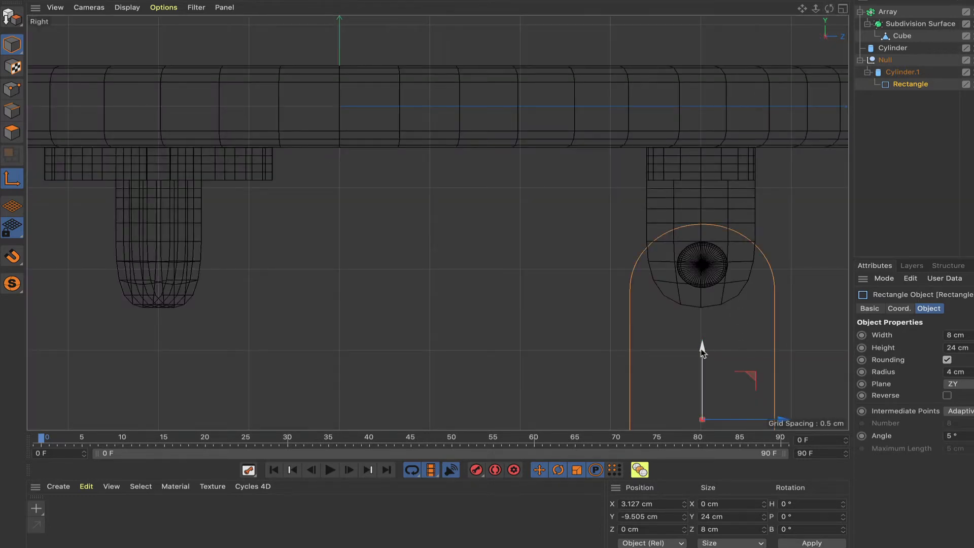
{"action": "left_click_drag", "start_coordinate": [702, 350], "coordinate": [702, 335]}
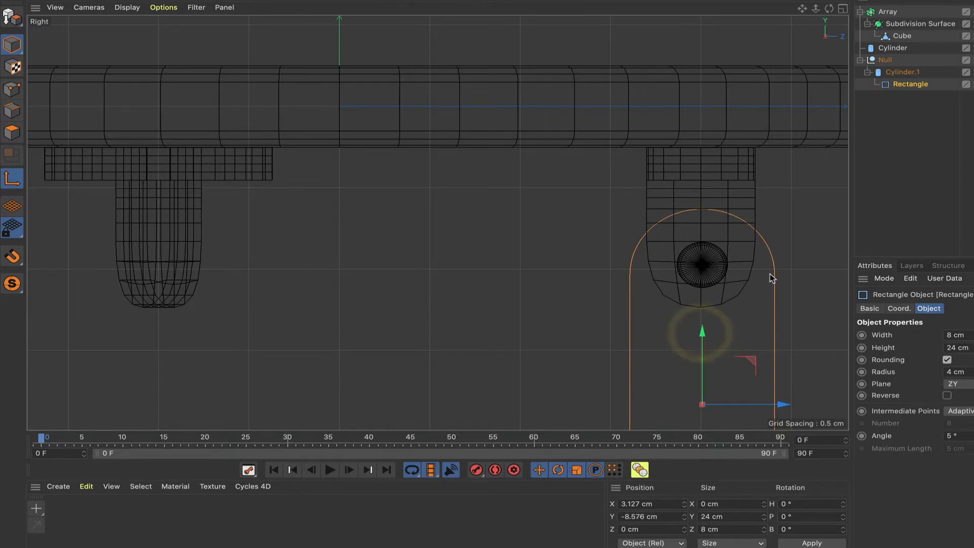
Add a Circle spline and nest it under the small cylinder, above the rectangle in the hierarchy.
{"action": "key", "text": "F1"}
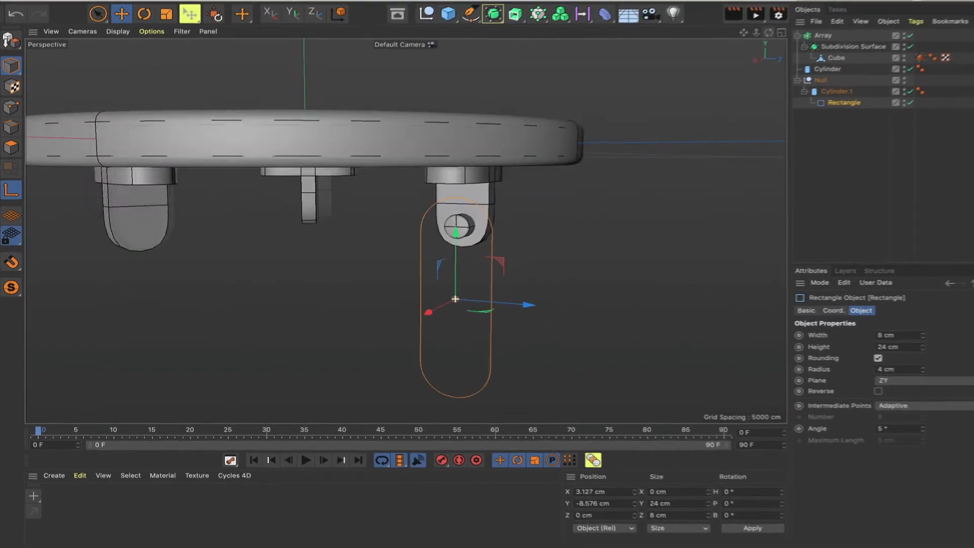
{"action": "left_click_drag", "start_coordinate": [455, 299], "coordinate": [415, 297], "text": "alt"}
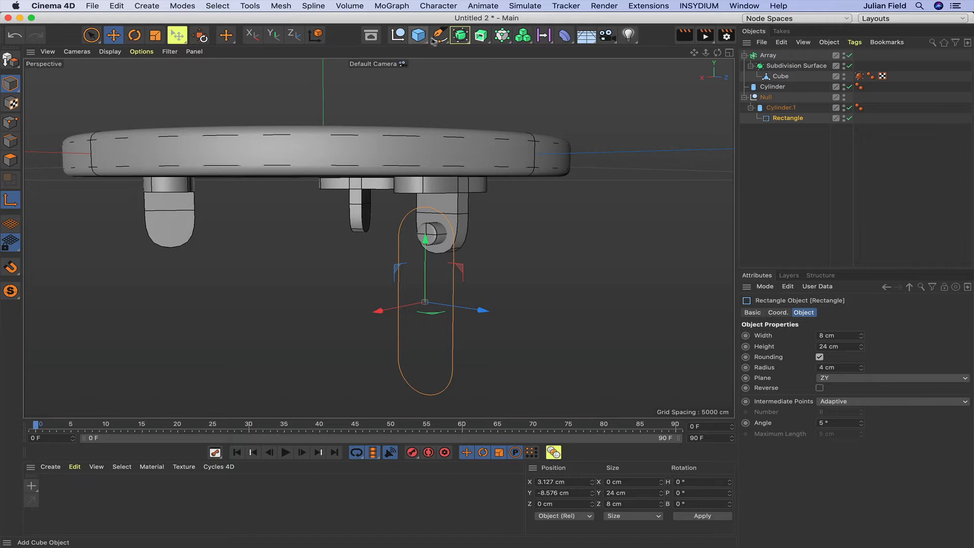
{"action": "left_click", "coordinate": [439, 35]}
{"action": "left_click", "coordinate": [549, 69]}
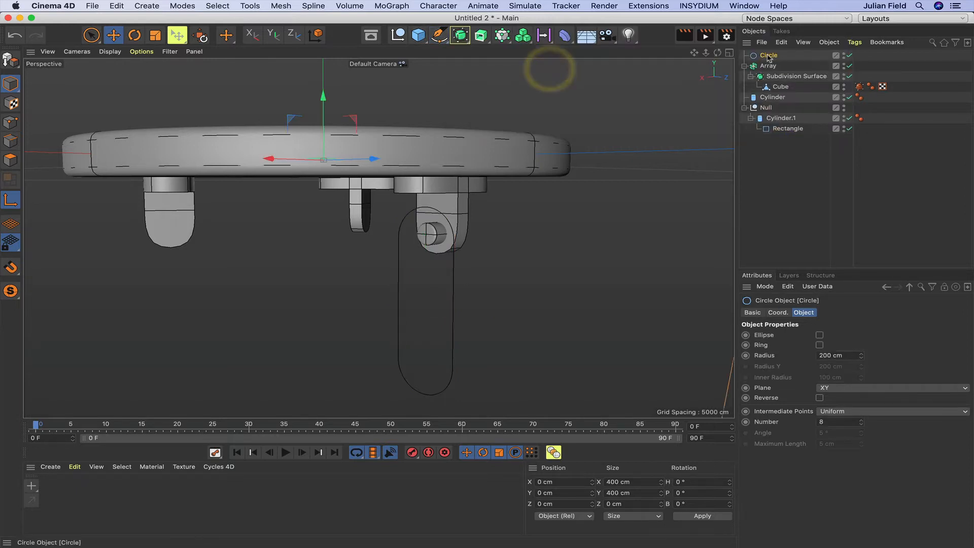
{"action": "left_click_drag", "start_coordinate": [768, 55], "coordinate": [781, 122]}
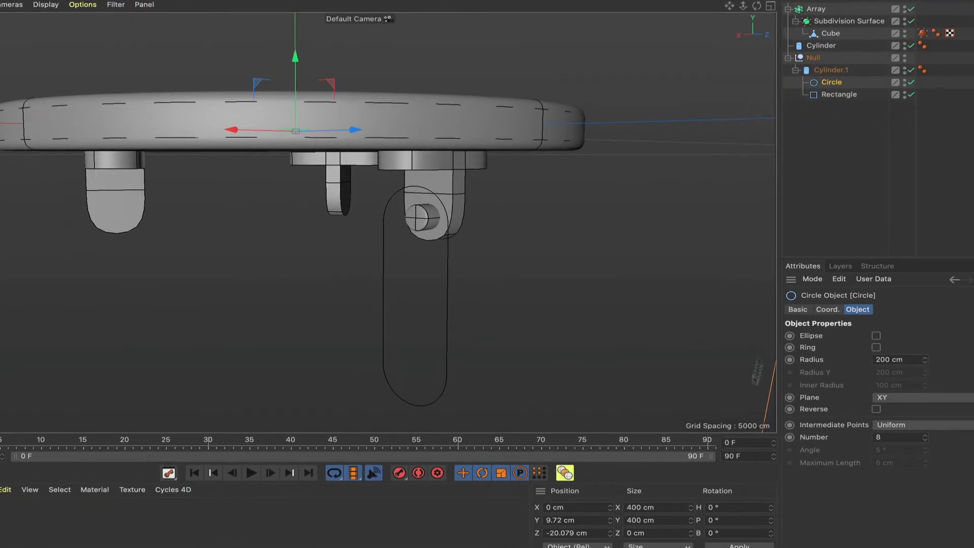
Set the circle's relative Y and Z positions to 0 cm and orient it to the ZY plane.
{"action": "double_click", "coordinate": [561, 520]}
{"action": "type", "text": "0"}
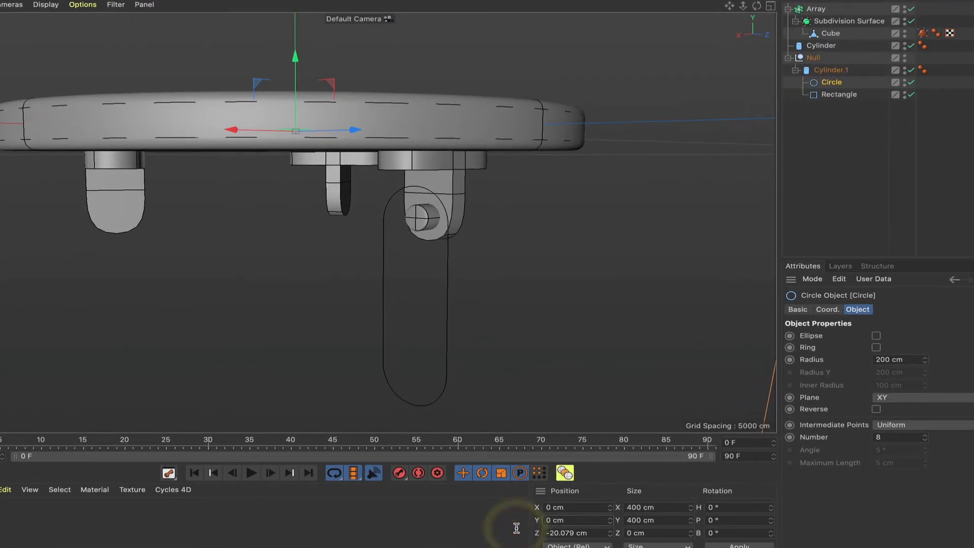
{"action": "key", "text": "Return"}
{"action": "double_click", "coordinate": [564, 533]}
{"action": "type", "text": "0"}
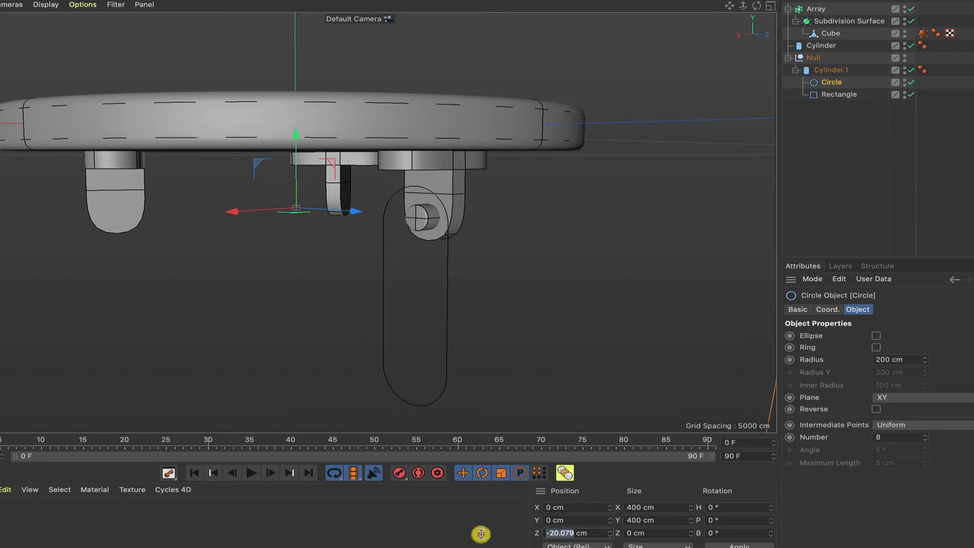
{"action": "key", "text": "Return"}
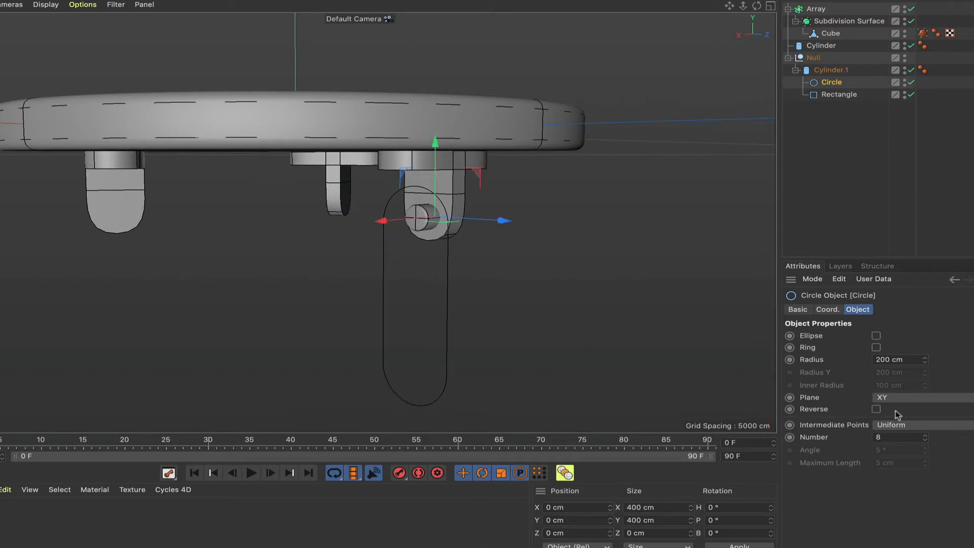
{"action": "left_click", "coordinate": [899, 398]}
{"action": "left_click", "coordinate": [897, 424]}
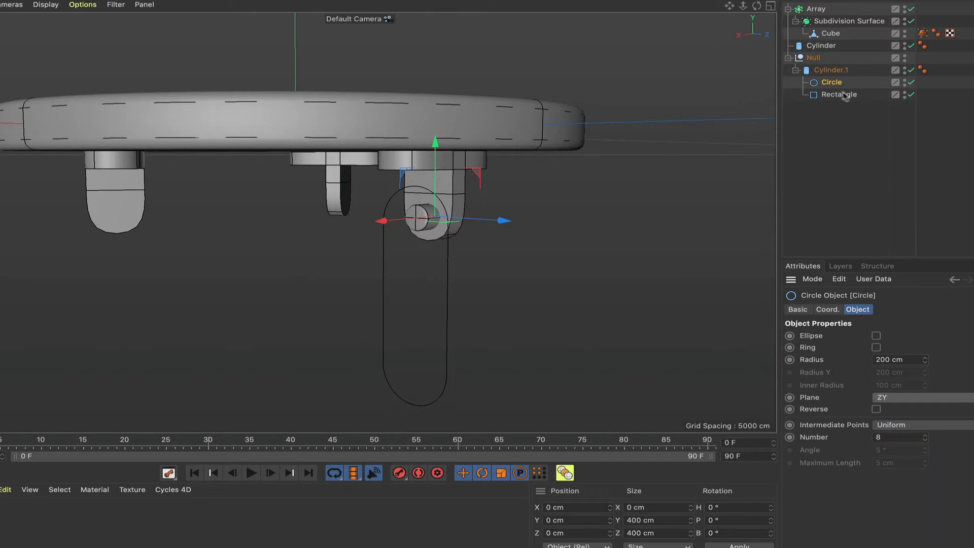
Nest the circle under the rectangle and set its relative X and Y positions to 0 cm.
{"action": "left_click_drag", "start_coordinate": [843, 92], "coordinate": [839, 94]}
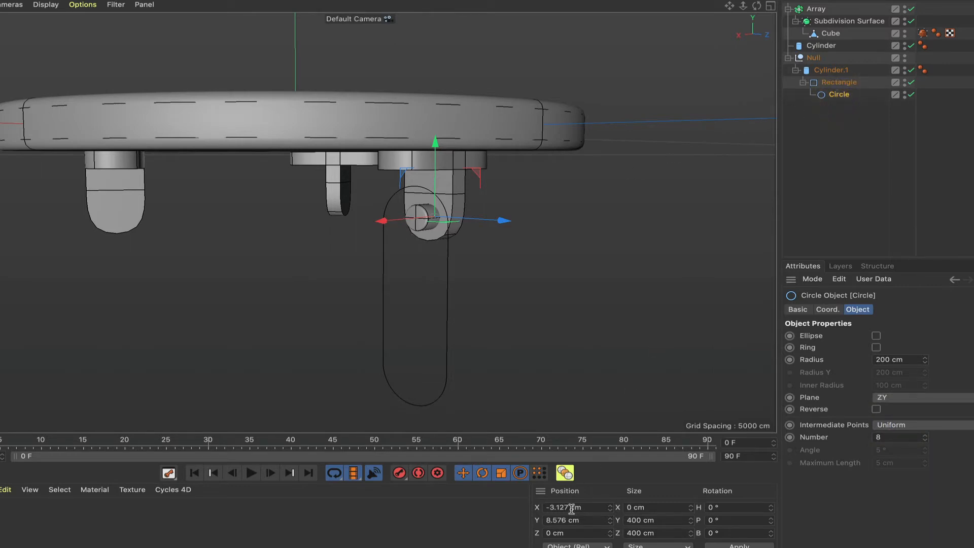
{"action": "left_click", "coordinate": [519, 508]}
{"action": "type", "text": "0"}
{"action": "left_click", "coordinate": [521, 518]}
{"action": "type", "text": "0"}
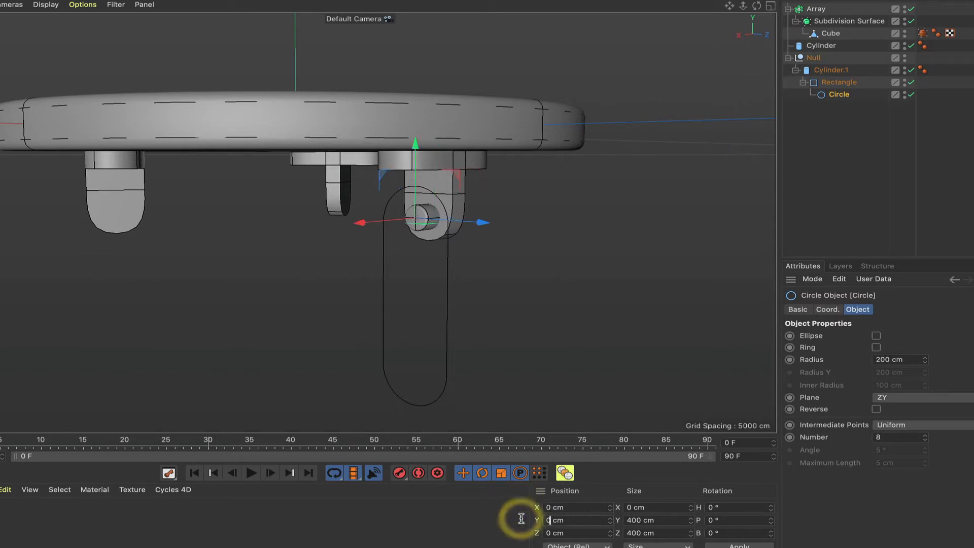
{"action": "key", "text": "Return"}
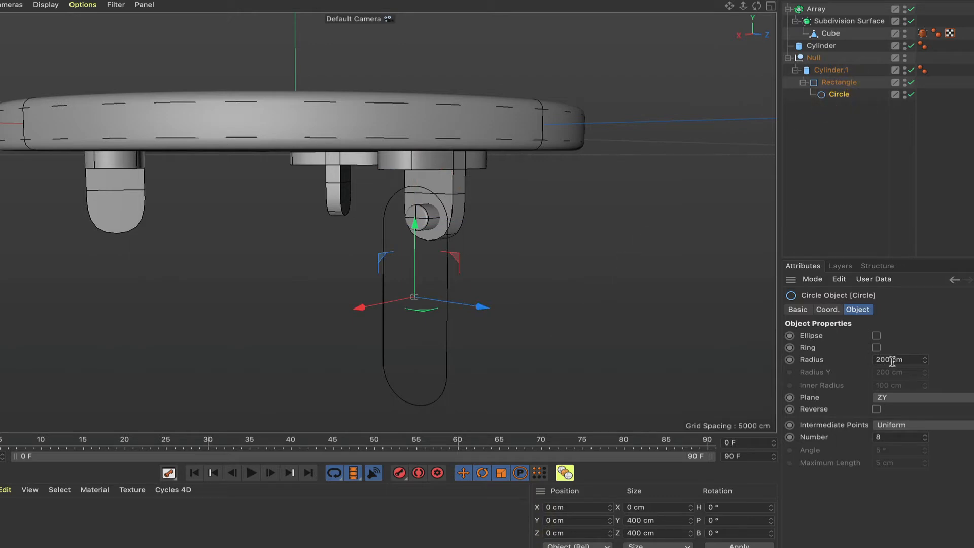
Set the circle's radius to 1.5 cm.
{"action": "left_click_drag", "start_coordinate": [888, 360], "coordinate": [838, 365]}
{"action": "type", "text": "1.5"}
{"action": "key", "text": "Return"}
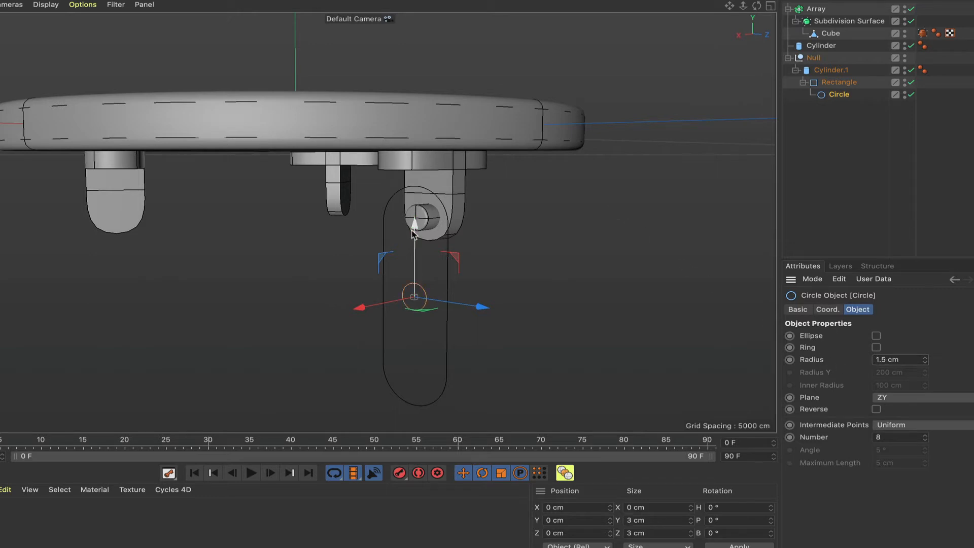
Raise the circle along Y to about 8.57 cm so it is concentric with the pin.
{"action": "left_click_drag", "start_coordinate": [417, 227], "coordinate": [425, 148]}
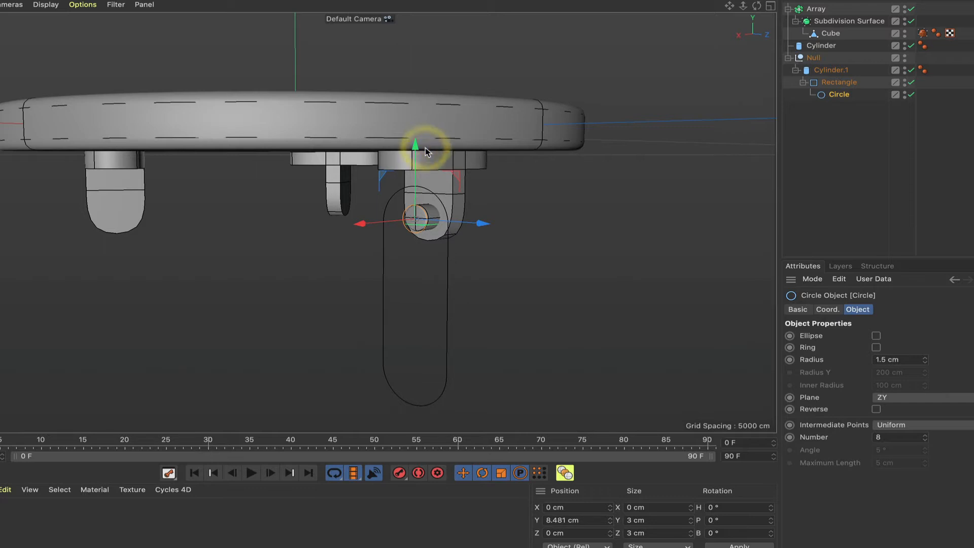
{"action": "key", "text": "F3"}
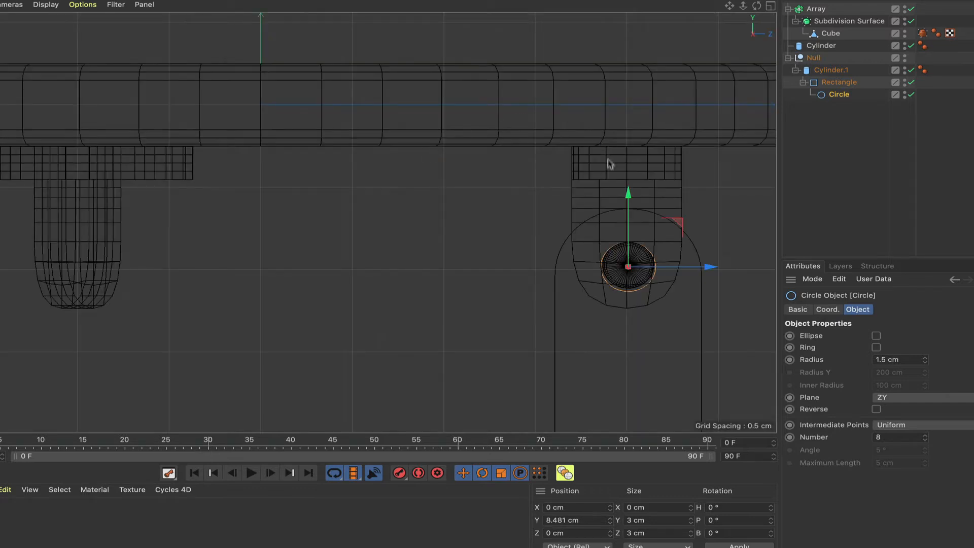
{"action": "mouse_move", "coordinate": [730, 6]}
{"action": "left_mouse_down"}
{"action": "mouse_move", "coordinate": [359, 222]}
{"action": "mouse_move", "coordinate": [730, 11]}
{"action": "left_mouse_up"}
{"action": "mouse_move", "coordinate": [730, 11]}
{"action": "right_mouse_down"}
{"action": "mouse_move", "coordinate": [359, 222]}
{"action": "mouse_move", "coordinate": [731, 11]}
{"action": "right_mouse_up"}
{"action": "mouse_move", "coordinate": [731, 11]}
{"action": "left_mouse_down"}
{"action": "mouse_move", "coordinate": [359, 221]}
{"action": "mouse_move", "coordinate": [731, 12]}
{"action": "left_mouse_up"}
{"action": "scroll", "coordinate": [359, 222], "scroll_direction": "up", "scroll_amount": 5}
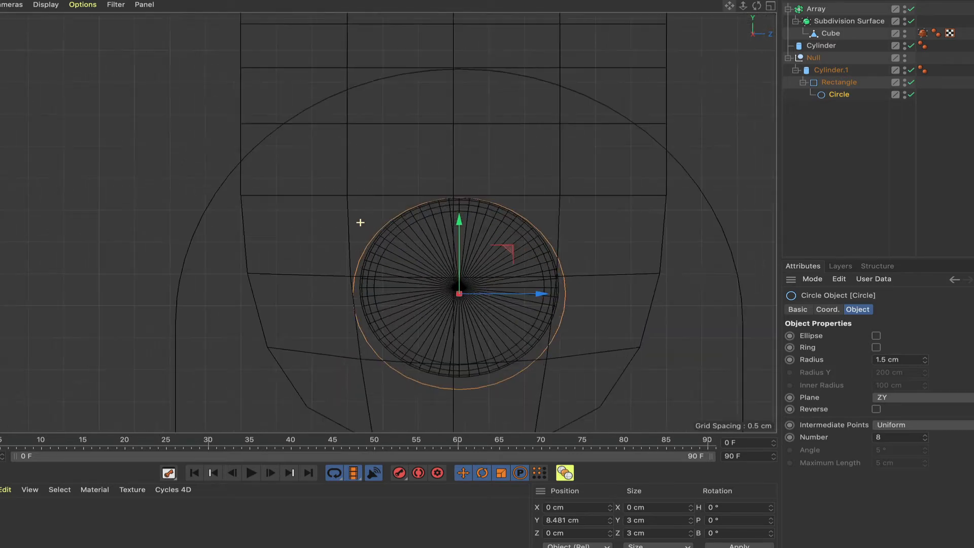
{"action": "left_click_drag", "start_coordinate": [486, 238], "coordinate": [487, 231]}
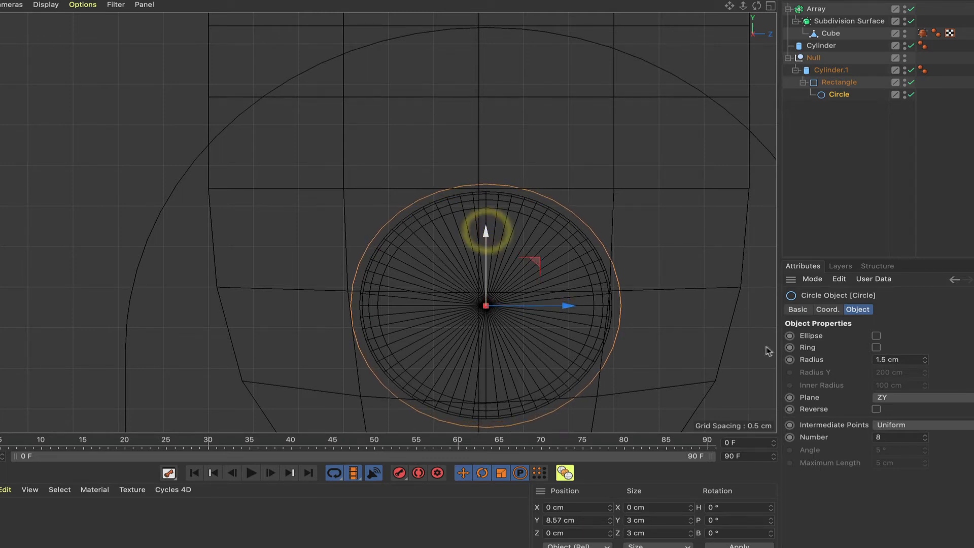
Set the circle's radius to 1.42 cm and raise it along Y to about 8.58 cm to match the pin.
{"action": "left_click", "coordinate": [882, 360]}
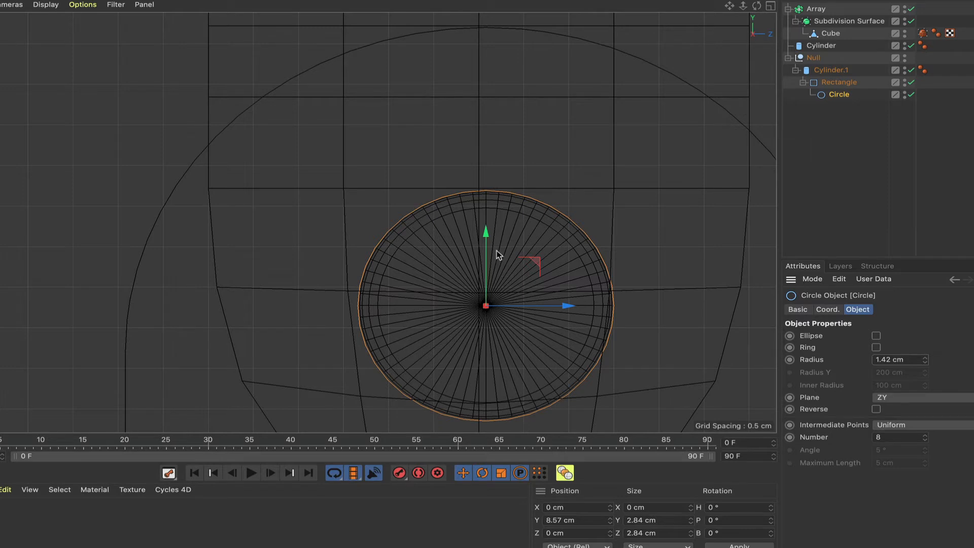
{"action": "left_click_drag", "start_coordinate": [486, 232], "coordinate": [485, 231]}
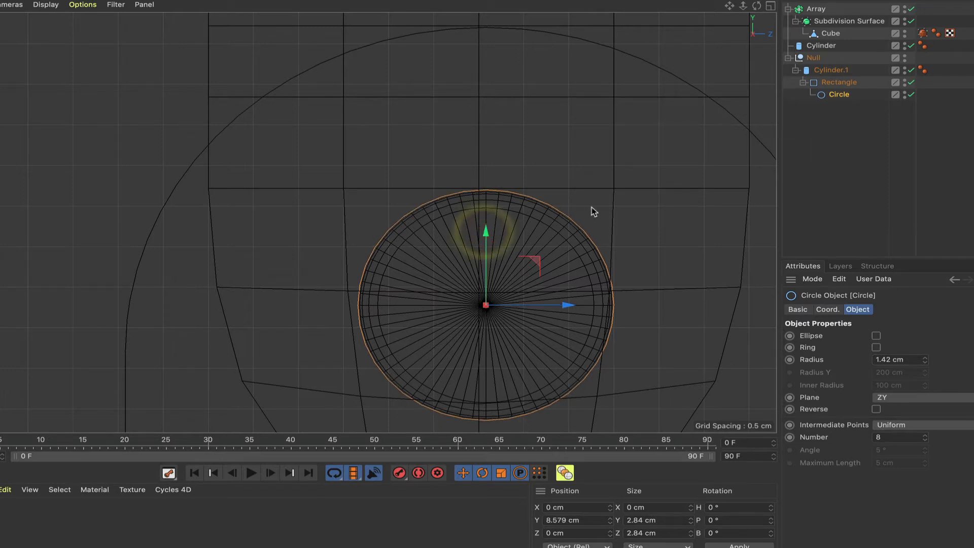
{"action": "scroll", "coordinate": [593, 208], "scroll_direction": "down", "scroll_amount": 10}
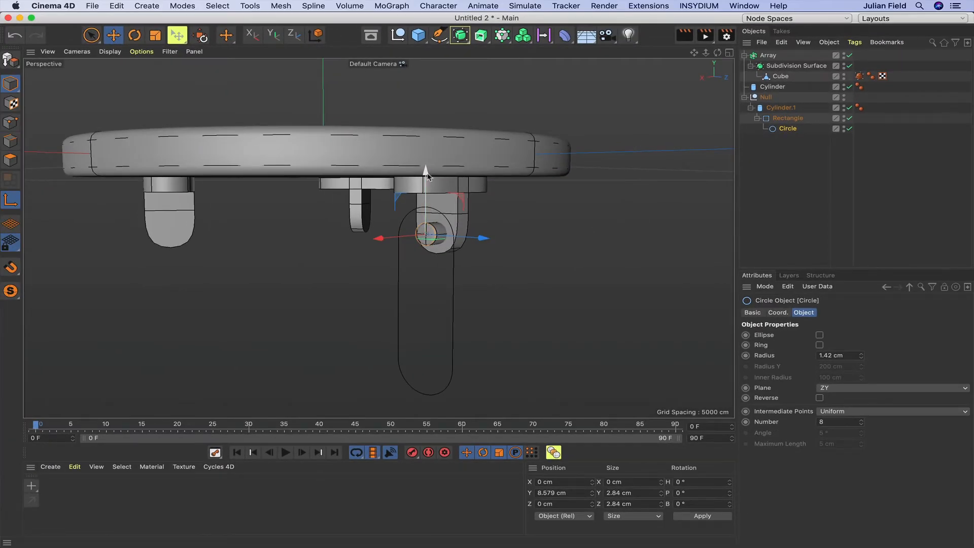
Move the circle down along Y to about -8.4 cm, near the lower end of the rounded rectangle.
{"action": "left_click_drag", "start_coordinate": [426, 172], "coordinate": [424, 304]}
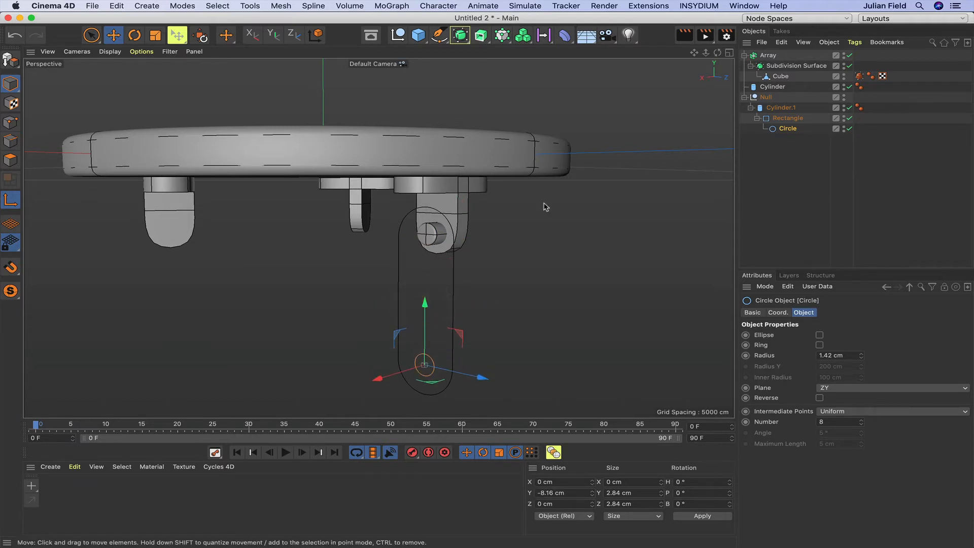
{"action": "key", "text": "F4"}
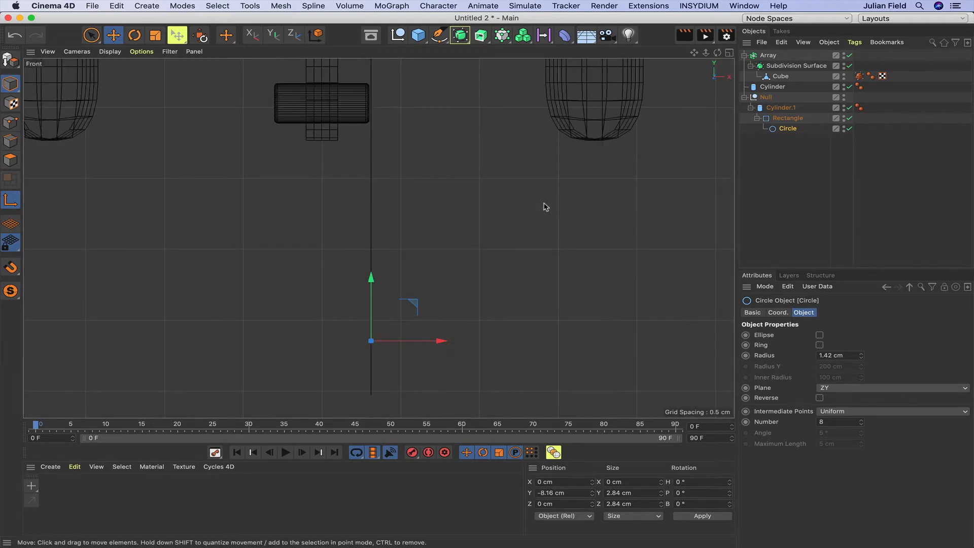
{"action": "key", "text": "F3"}
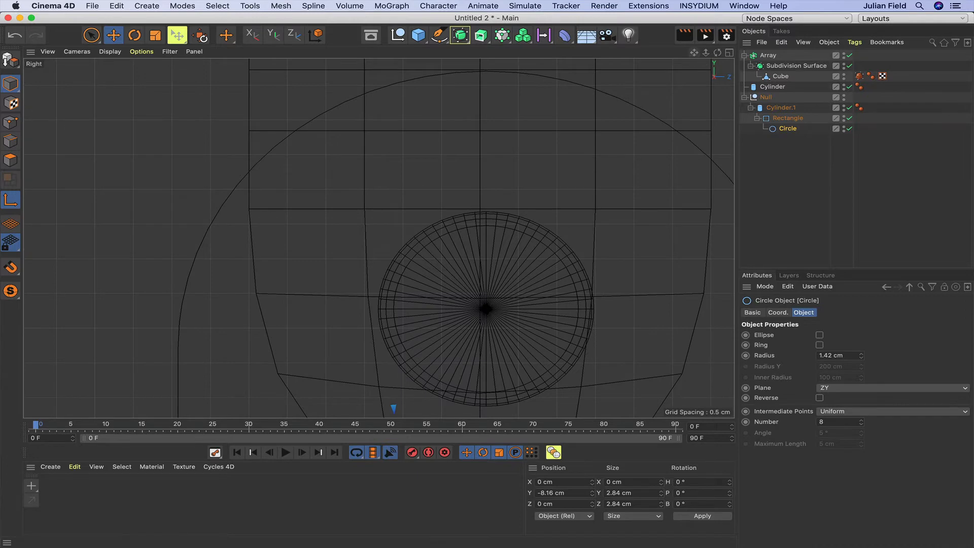
{"action": "mouse_move", "coordinate": [693, 53]}
{"action": "left_mouse_down"}
{"action": "mouse_move", "coordinate": [378, 234]}
{"action": "mouse_move", "coordinate": [695, 56]}
{"action": "left_mouse_up"}
{"action": "key", "text": "o"}
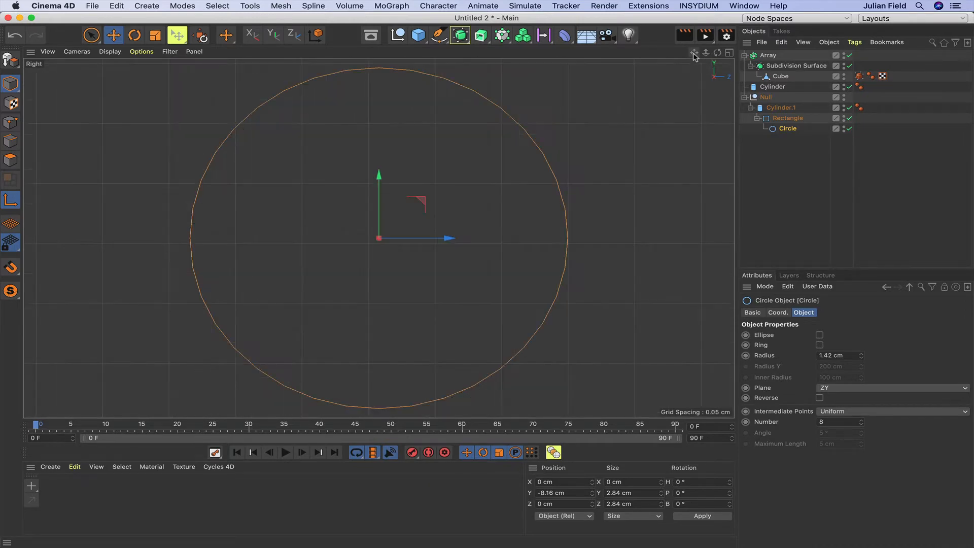
{"action": "right_click_drag", "start_coordinate": [693, 54], "coordinate": [520, 53]}
{"action": "left_click_drag", "start_coordinate": [693, 54], "coordinate": [692, 132]}
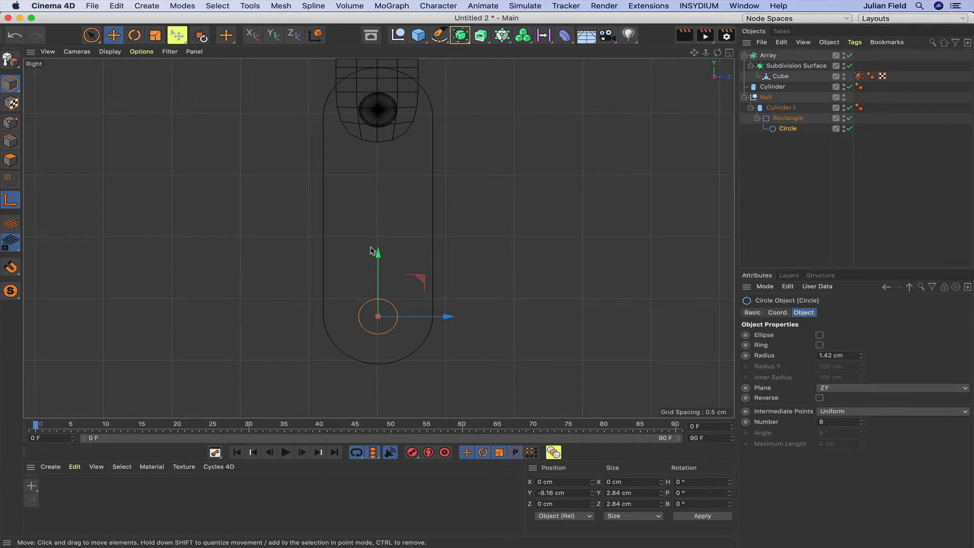
{"action": "left_click_drag", "start_coordinate": [376, 254], "coordinate": [377, 260]}
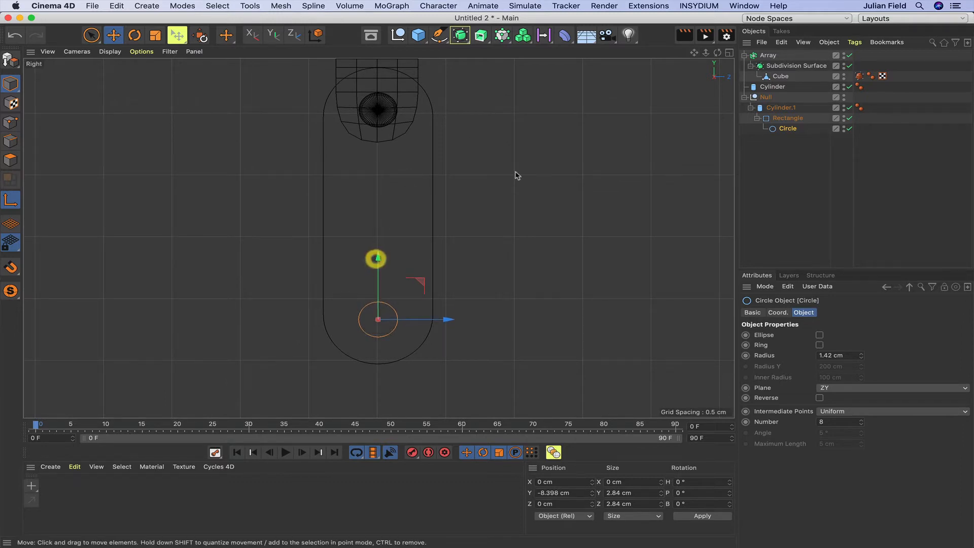
Move the circle back up along Y to about 8.55 cm at the pin.
{"action": "mouse_move", "coordinate": [716, 53]}
{"action": "left_mouse_down"}
{"action": "mouse_move", "coordinate": [687, 58]}
{"action": "mouse_move", "coordinate": [718, 53]}
{"action": "left_mouse_up"}
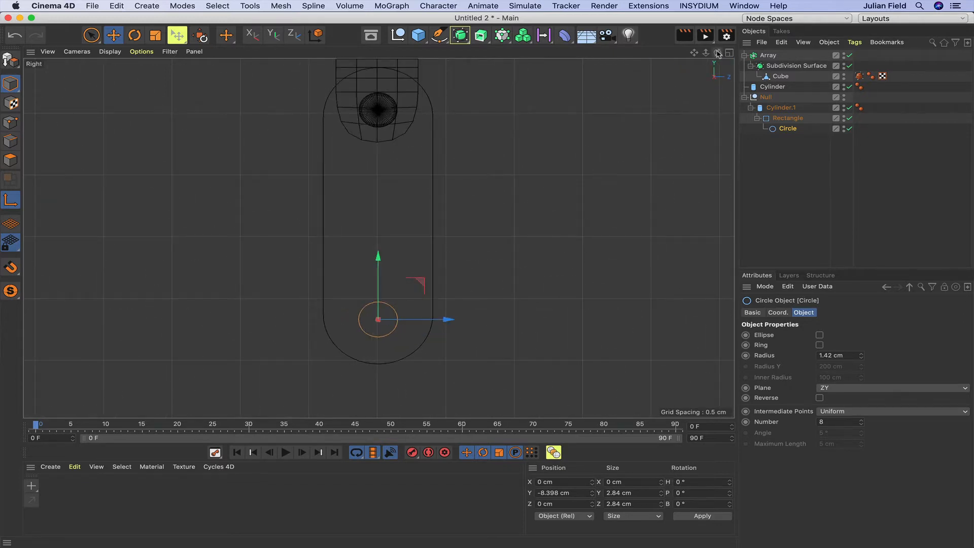
{"action": "key", "text": "F1"}
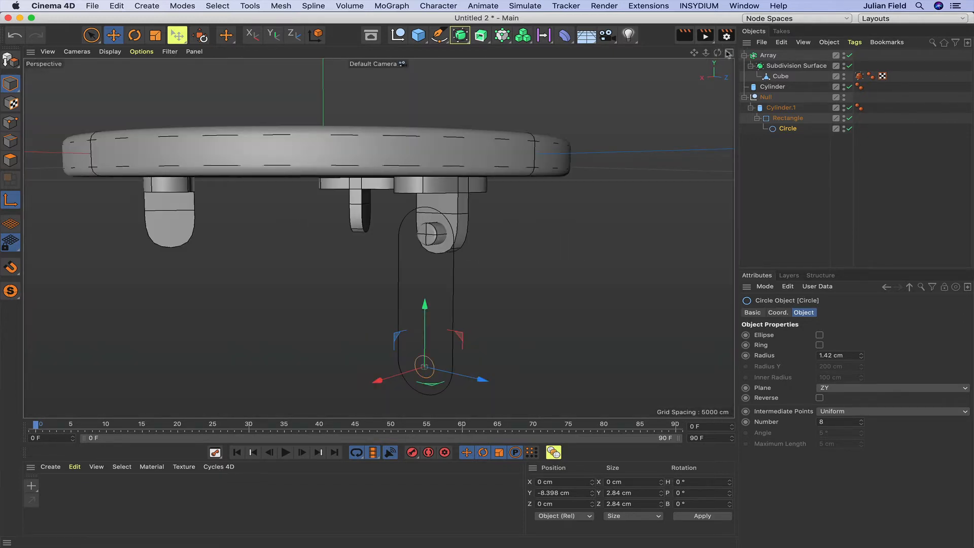
{"action": "left_click_drag", "start_coordinate": [718, 53], "coordinate": [650, 52]}
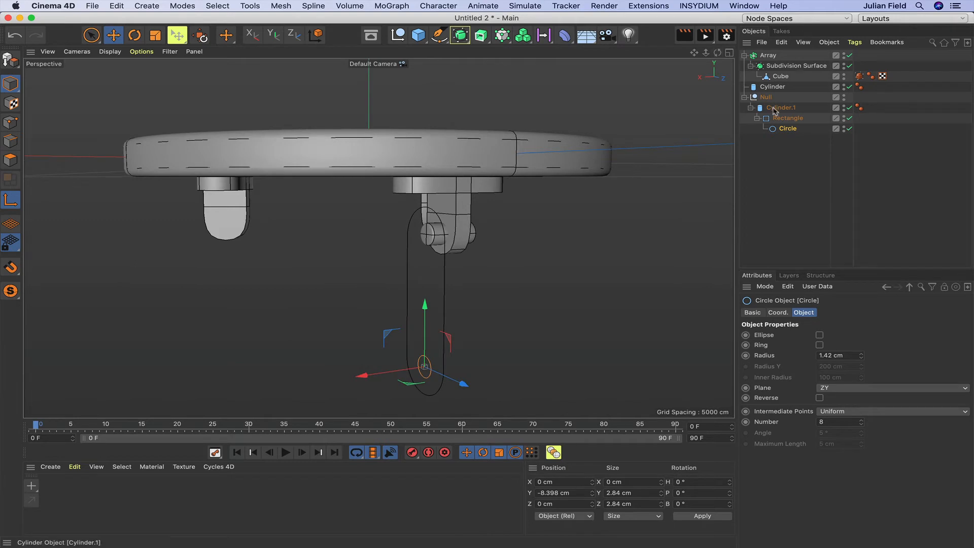
{"action": "mouse_move", "coordinate": [788, 129]}
{"action": "left_mouse_down"}
{"action": "mouse_move", "coordinate": [785, 118]}
{"action": "mouse_move", "coordinate": [785, 129]}
{"action": "left_mouse_up"}
{"action": "left_click_drag", "start_coordinate": [427, 305], "coordinate": [431, 176]}
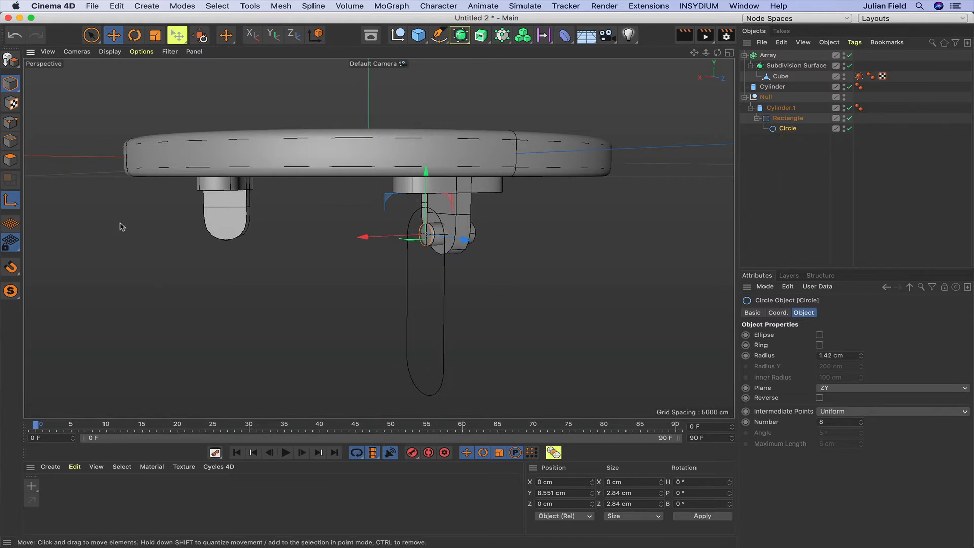
Turn off axis editing and duplicate the circle down along Y to about -8.48 cm, near the rectangle's lower end.
{"action": "left_click", "coordinate": [11, 202]}
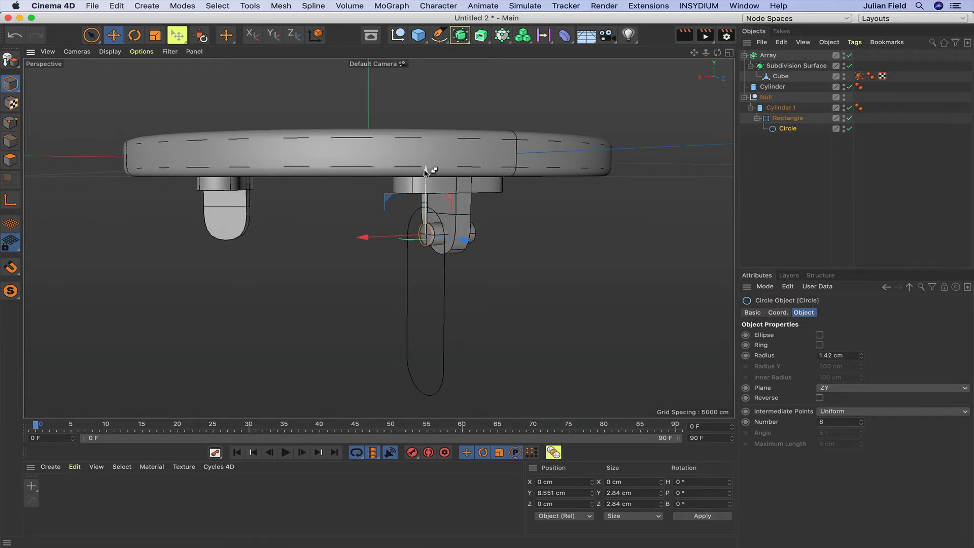
{"action": "left_click_drag", "start_coordinate": [425, 172], "coordinate": [424, 305], "text": "ctrl"}
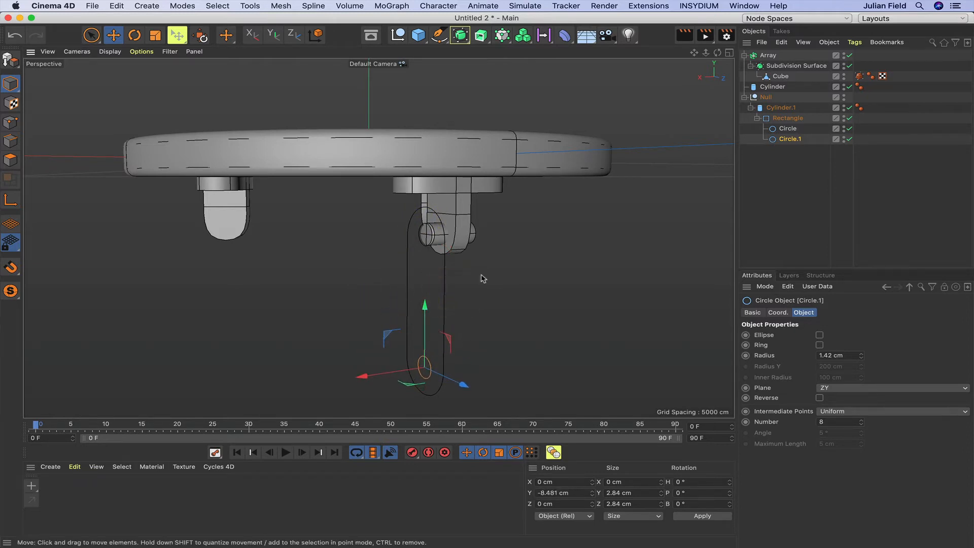
{"action": "key", "text": "F3"}
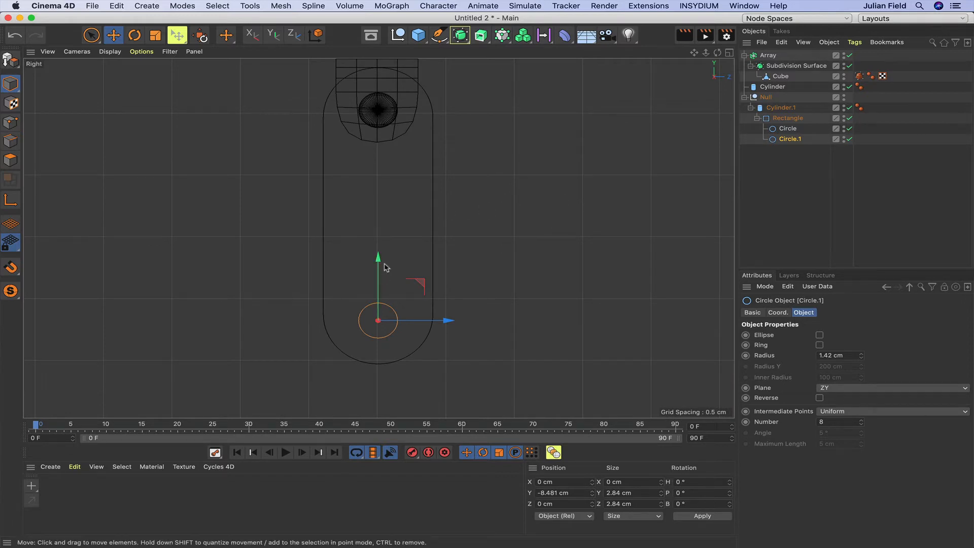
{"action": "left_click_drag", "start_coordinate": [379, 255], "coordinate": [377, 257]}
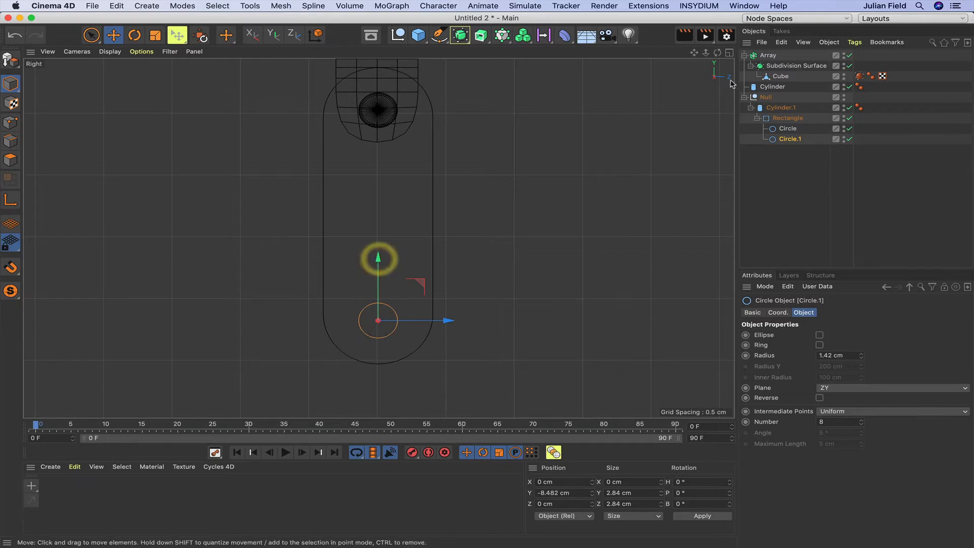
Fine-tune the upper circle's Y position to about 8.577 cm so it is concentric with the pin.
{"action": "left_click", "coordinate": [784, 129]}
{"action": "key", "text": "o"}
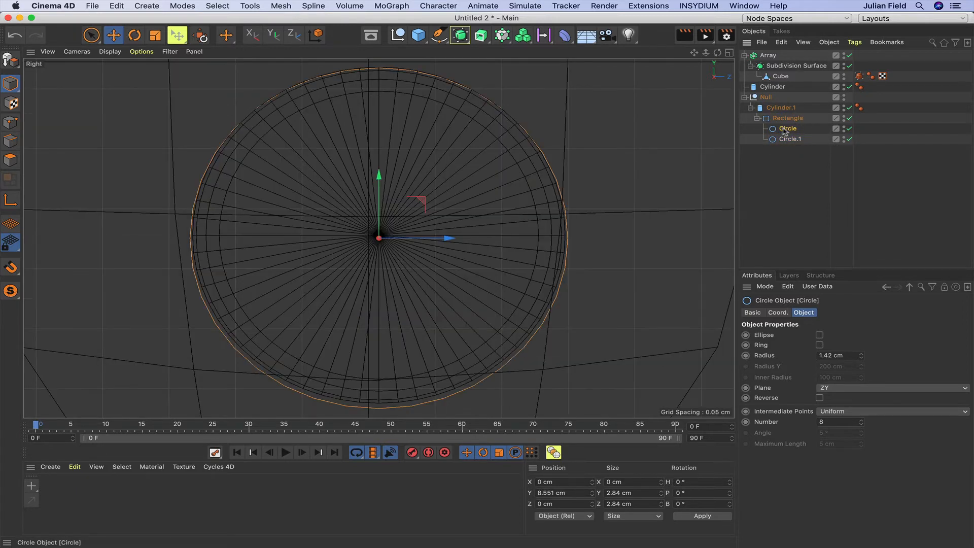
{"action": "left_click_drag", "start_coordinate": [378, 176], "coordinate": [378, 174]}
{"action": "key", "text": "F1"}
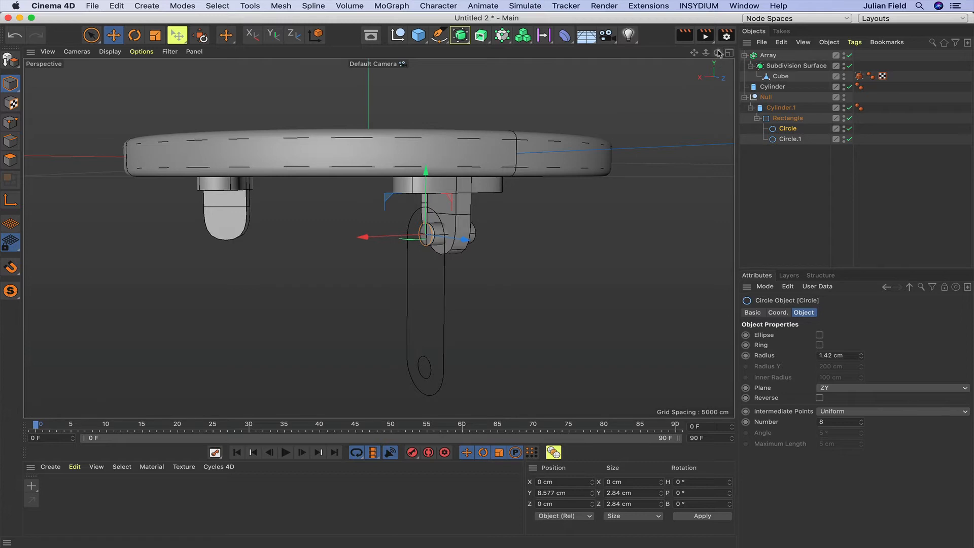
{"action": "left_click_drag", "start_coordinate": [718, 53], "coordinate": [716, 69]}
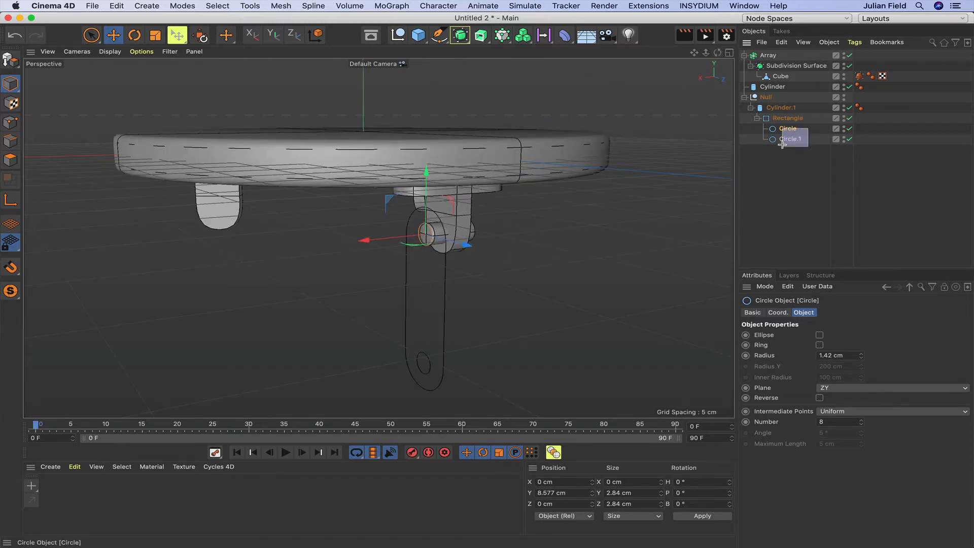
Move both circles out from under the rectangle and merge all three splines with Connect Objects + Delete.
{"action": "left_click", "coordinate": [787, 119]}
{"action": "mouse_move", "coordinate": [793, 130]}
{"action": "left_mouse_down"}
{"action": "mouse_move", "coordinate": [785, 139]}
{"action": "mouse_move", "coordinate": [787, 109]}
{"action": "mouse_move", "coordinate": [788, 139]}
{"action": "mouse_move", "coordinate": [778, 115]}
{"action": "mouse_move", "coordinate": [787, 113]}
{"action": "mouse_move", "coordinate": [788, 133]}
{"action": "left_mouse_up"}
{"action": "left_click", "coordinate": [787, 128]}
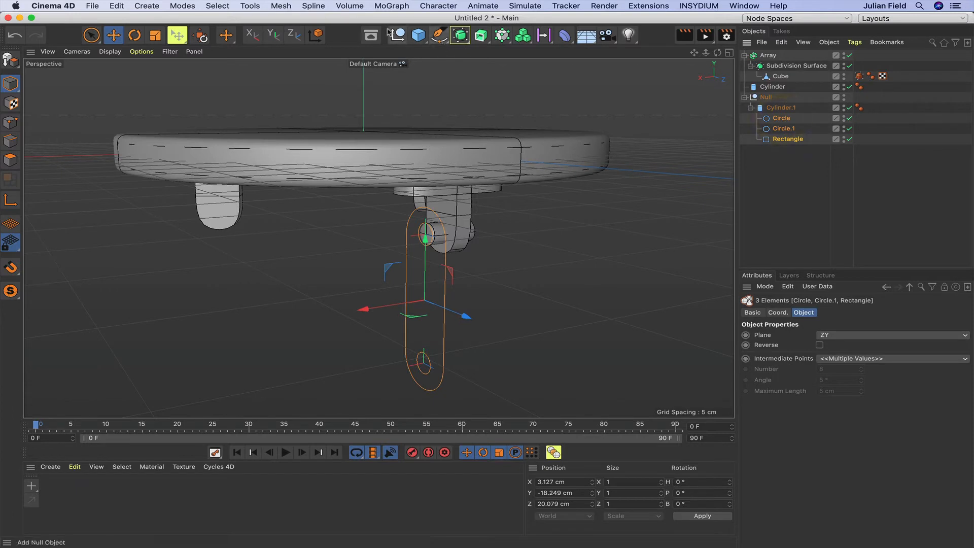
{"action": "left_click", "coordinate": [307, 6]}
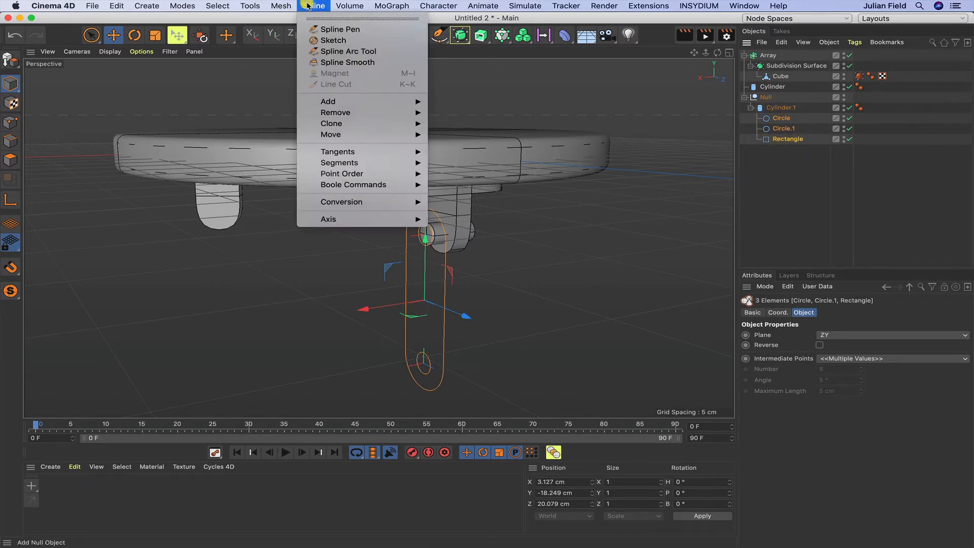
{"action": "mouse_move", "coordinate": [356, 202]}
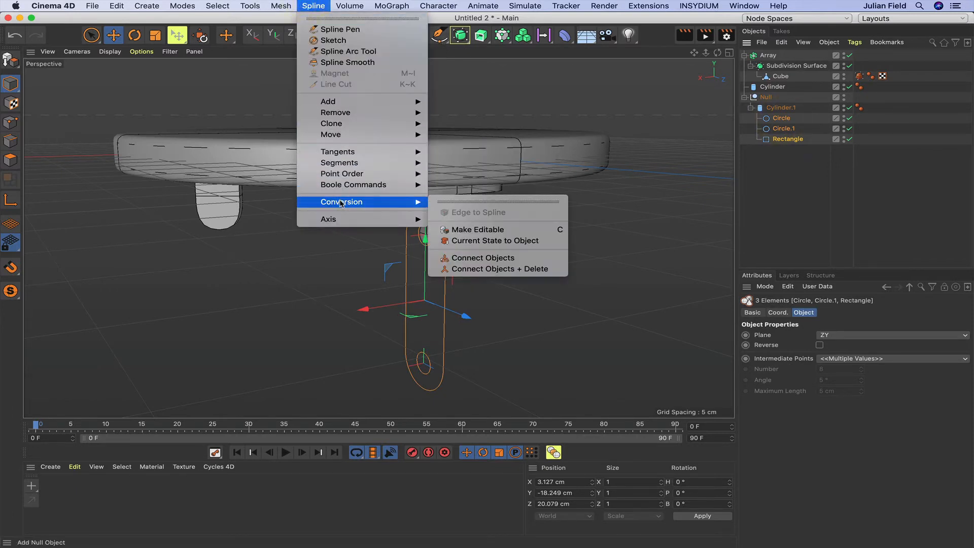
{"action": "left_click", "coordinate": [504, 270]}
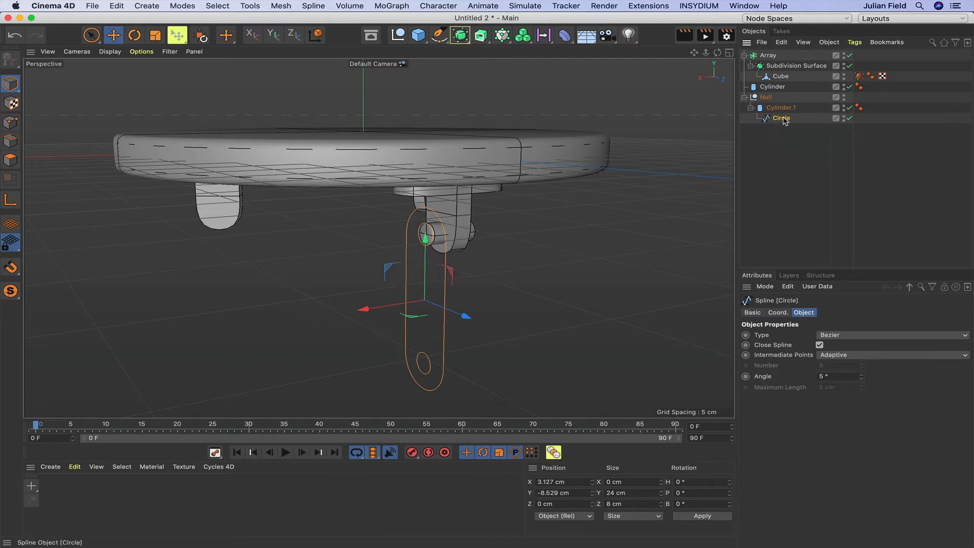
Place the merged spline under an Extrude object and set its offset to 2 cm.
{"action": "left_click", "coordinate": [482, 40], "text": "alt"}
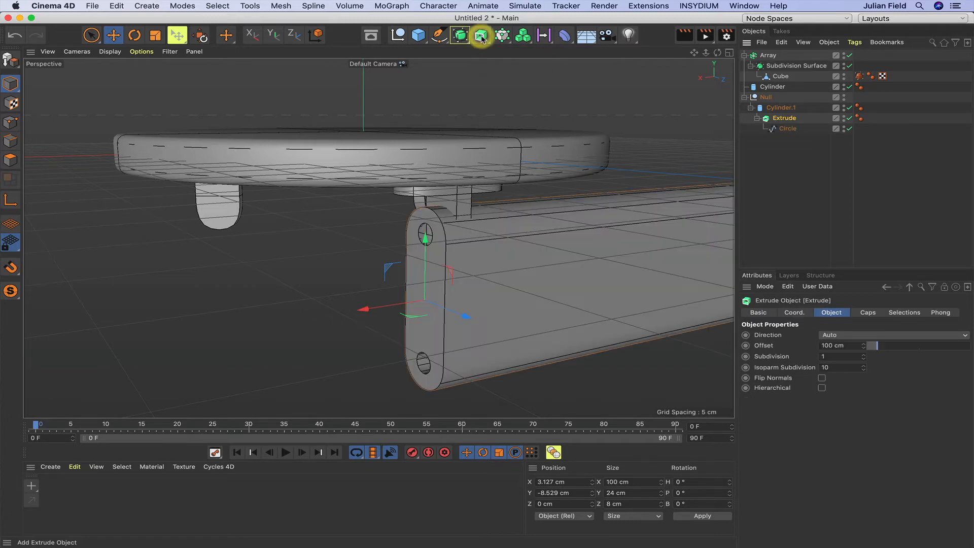
{"action": "left_click", "coordinate": [790, 118]}
{"action": "left_click_drag", "start_coordinate": [835, 346], "coordinate": [801, 346]}
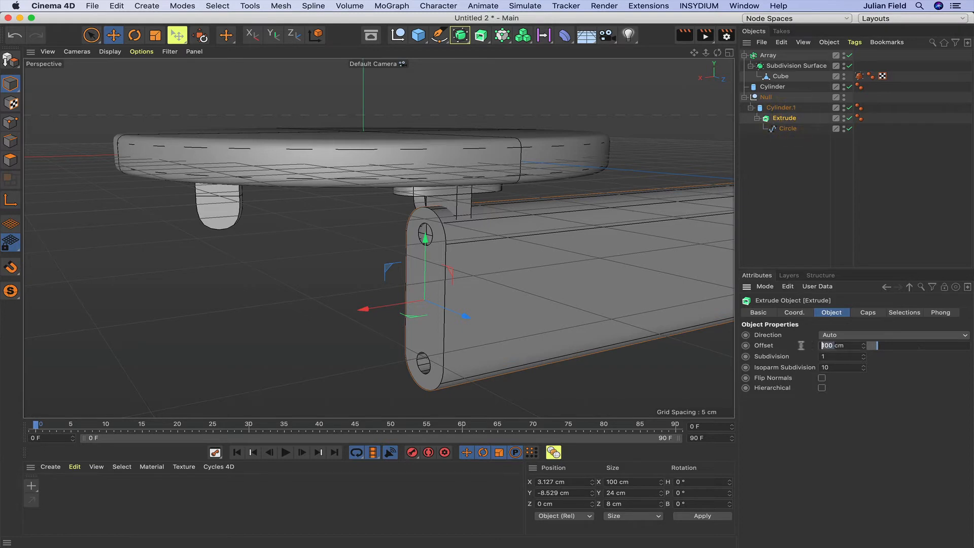
{"action": "type", "text": "2"}
{"action": "key", "text": "Return"}
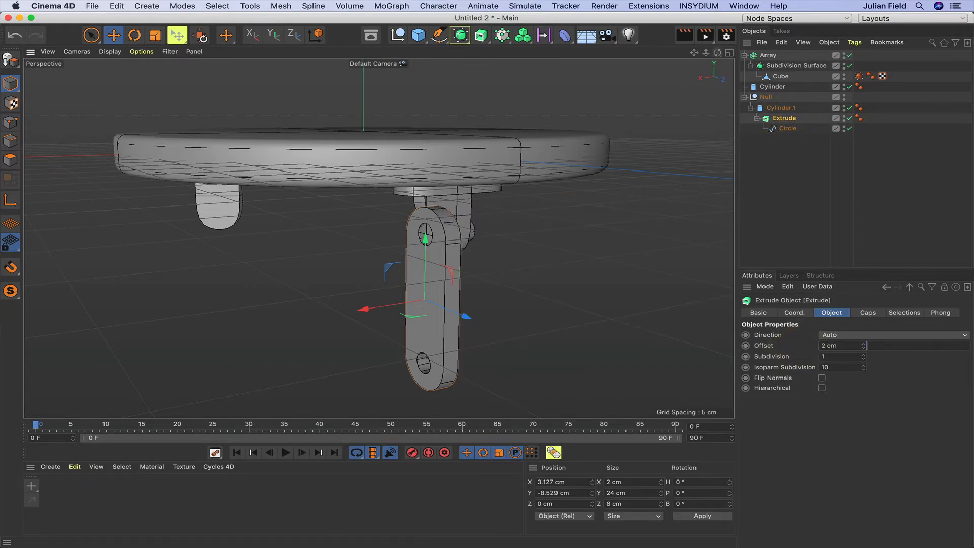
Duplicate the extruded link and move the copy along X to about -1.12 cm, on the other side of the support.
{"action": "left_click_drag", "start_coordinate": [717, 52], "coordinate": [473, 66]}
{"action": "mouse_move", "coordinate": [717, 53]}
{"action": "left_mouse_down"}
{"action": "mouse_move", "coordinate": [696, 55]}
{"action": "mouse_move", "coordinate": [717, 48]}
{"action": "left_mouse_up"}
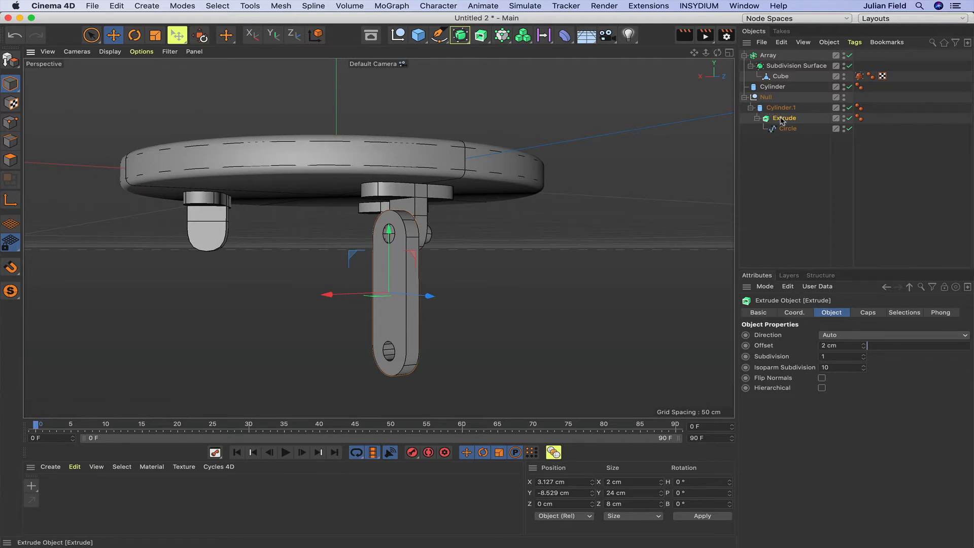
{"action": "left_click", "coordinate": [757, 118]}
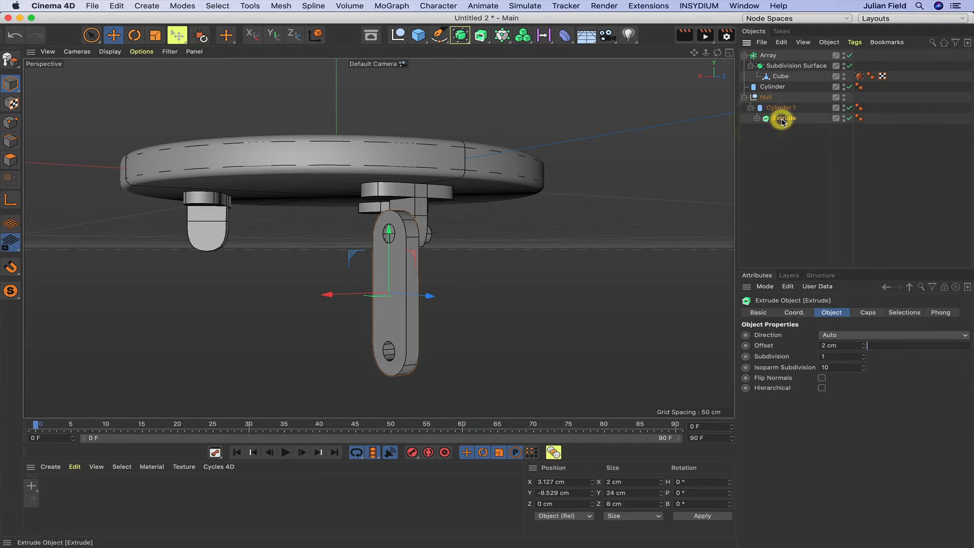
{"action": "left_click_drag", "start_coordinate": [782, 122], "coordinate": [785, 128]}
{"action": "left_click_drag", "start_coordinate": [328, 301], "coordinate": [416, 291]}
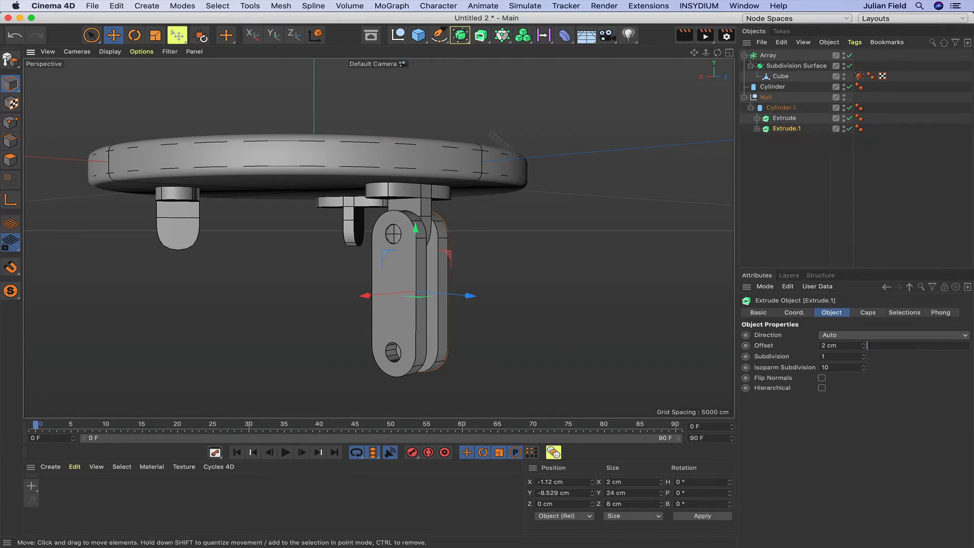
Add a Cylinder primitive and nest it under the existing pin cylinder.
{"action": "left_click", "coordinate": [418, 35]}
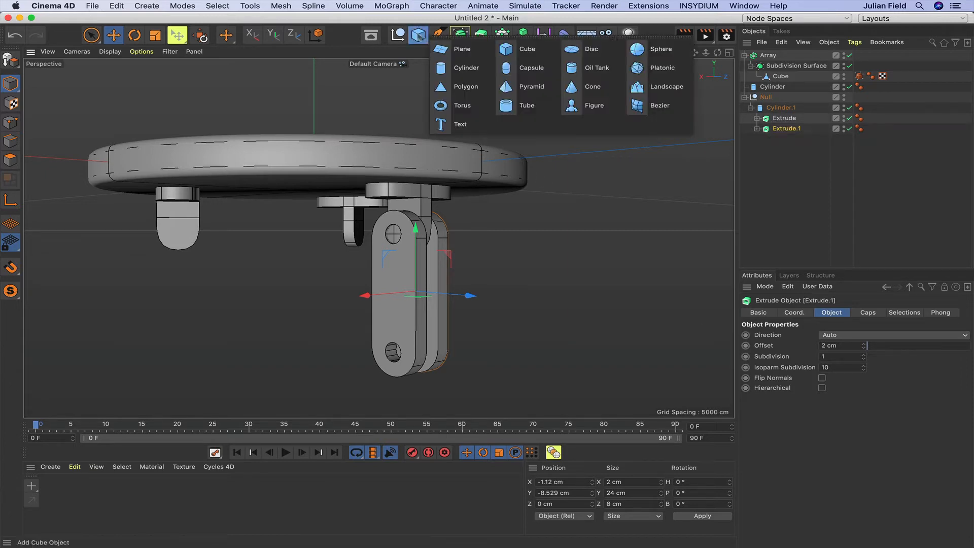
{"action": "left_click", "coordinate": [462, 71]}
{"action": "left_click_drag", "start_coordinate": [771, 55], "coordinate": [779, 123]}
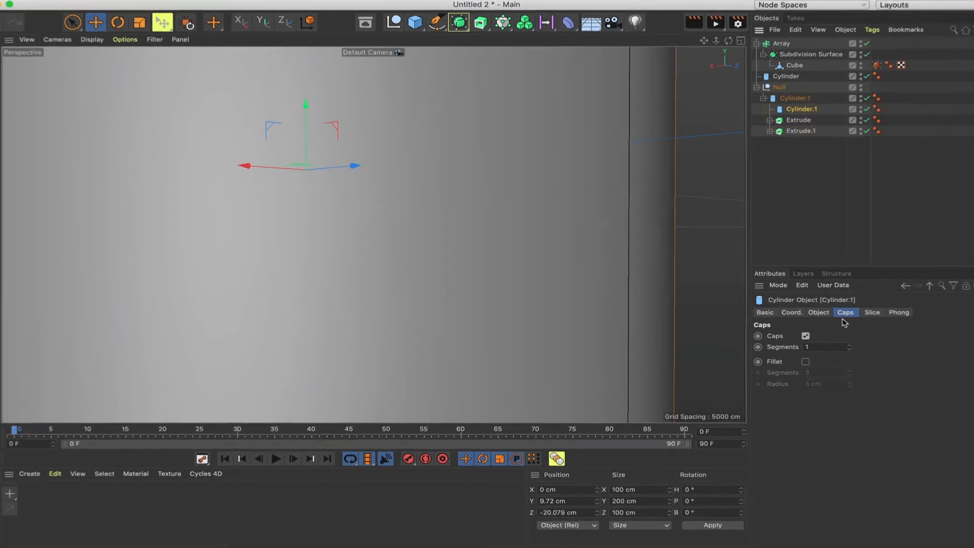
Set the new cylinder's radius to 1.4 cm and height to 6 cm.
{"action": "left_click", "coordinate": [804, 312]}
{"action": "double_click", "coordinate": [885, 339]}
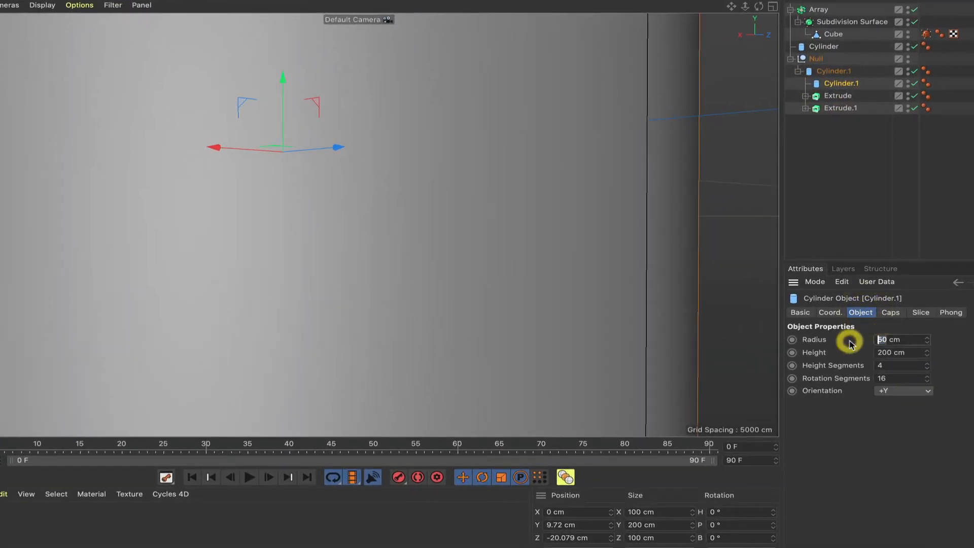
{"action": "type", "text": "1.4"}
{"action": "key", "text": "Return"}
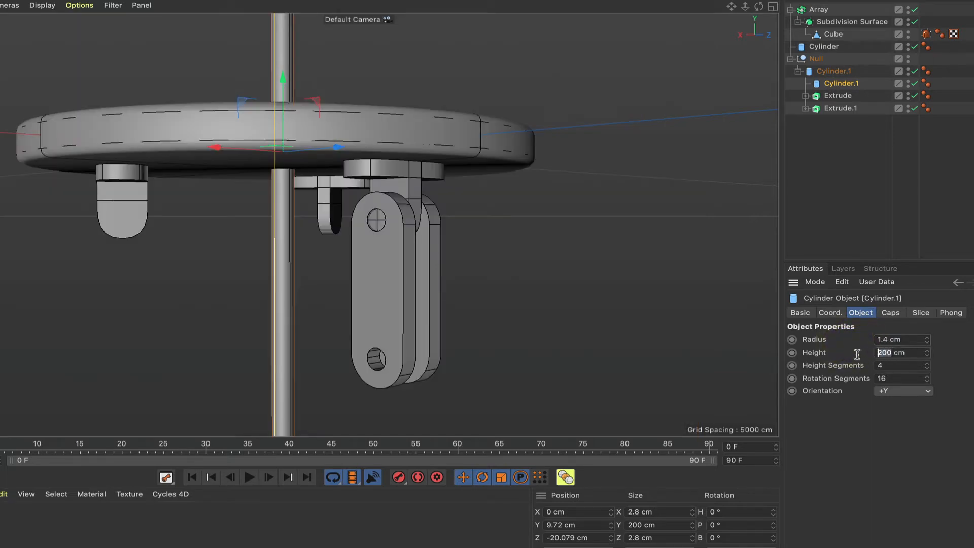
{"action": "double_click", "coordinate": [857, 353]}
{"action": "type", "text": "6"}
{"action": "key", "text": "Return"}
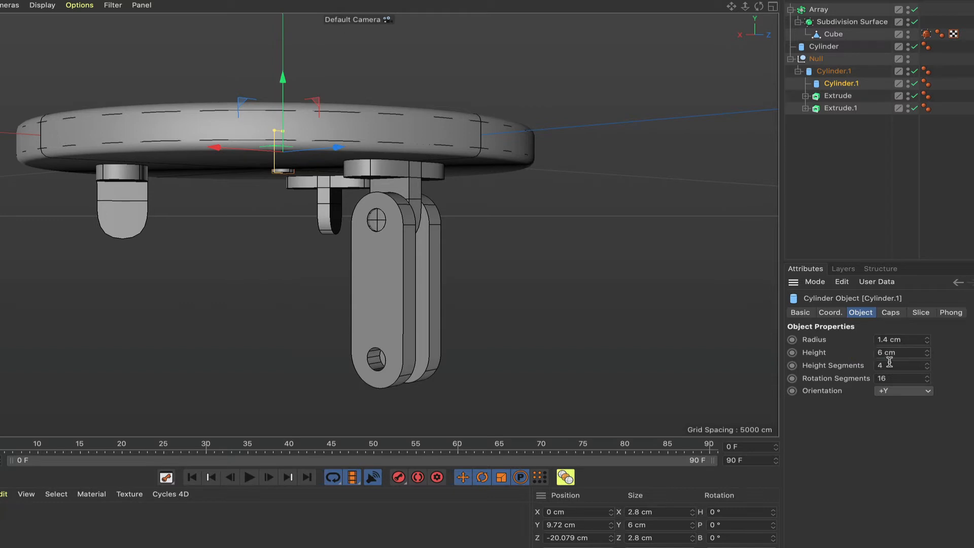
Set the new cylinder to 1 height segment and 60 rotation segments.
{"action": "double_click", "coordinate": [889, 365]}
{"action": "type", "text": "1"}
{"action": "key", "text": "Return"}
{"action": "type", "text": "60"}
{"action": "key", "text": "Return"}
Set the new cylinder's Y and Z positions to 0 cm and its orientation to +X.
{"action": "double_click", "coordinate": [566, 525]}
{"action": "type", "text": "0"}
{"action": "left_click", "coordinate": [510, 523]}
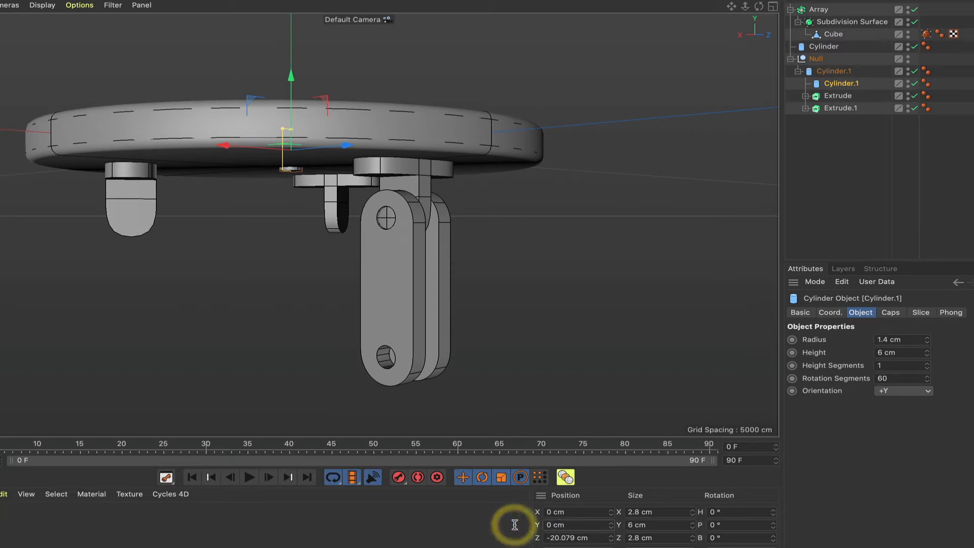
{"action": "double_click", "coordinate": [522, 538]}
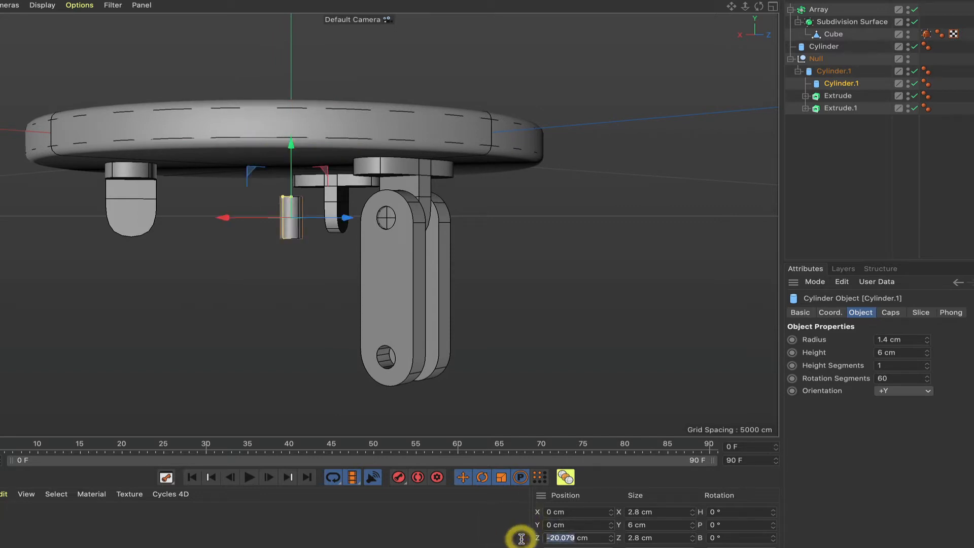
{"action": "type", "text": "0"}
{"action": "key", "text": "Return"}
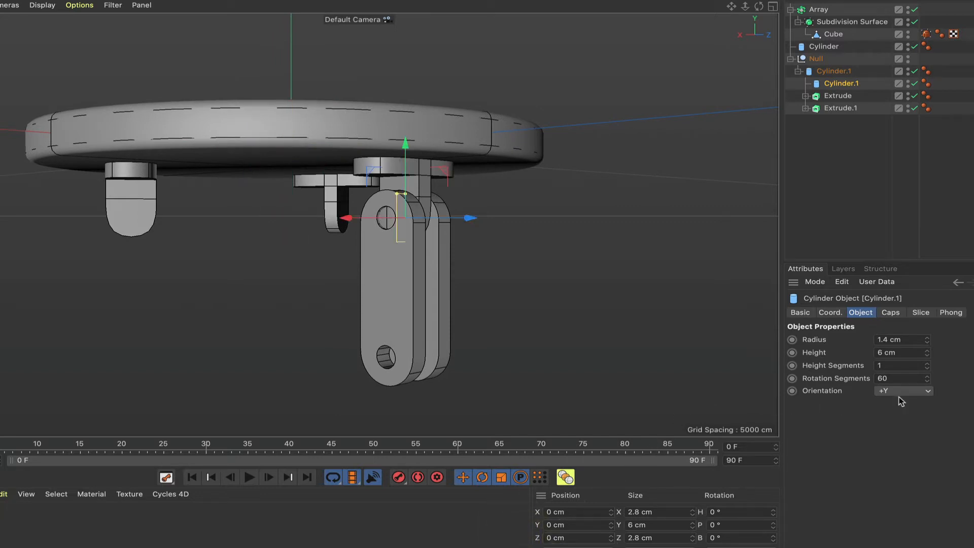
{"action": "left_click", "coordinate": [884, 403]}
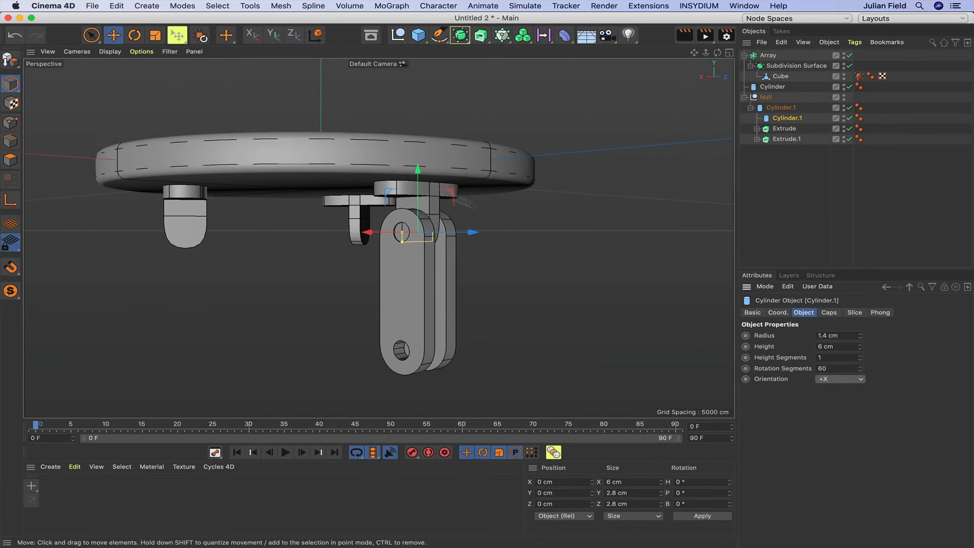
Move the new cylinder down to about -17.06 cm in Y, centred in the links' lower hole.
{"action": "left_click_drag", "start_coordinate": [417, 170], "coordinate": [416, 287]}
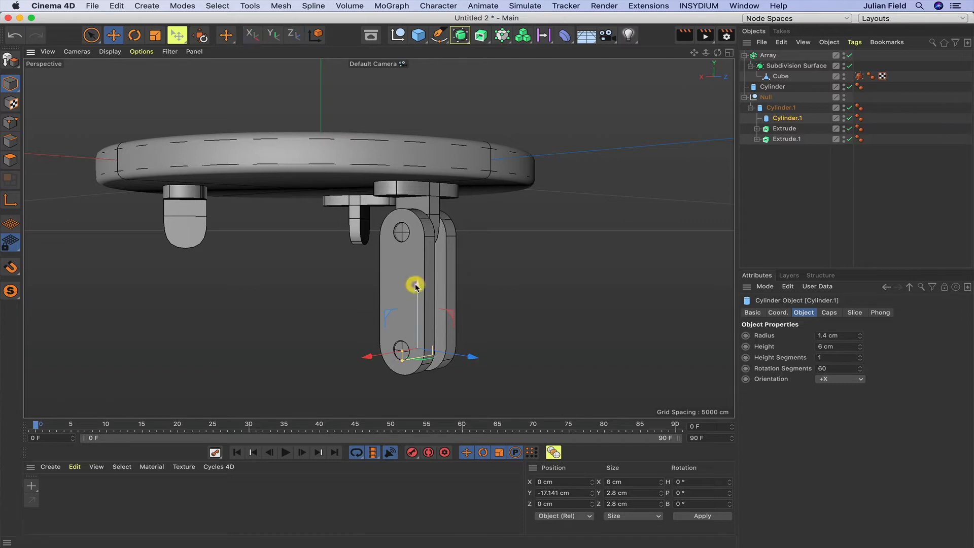
{"action": "key", "text": "F3"}
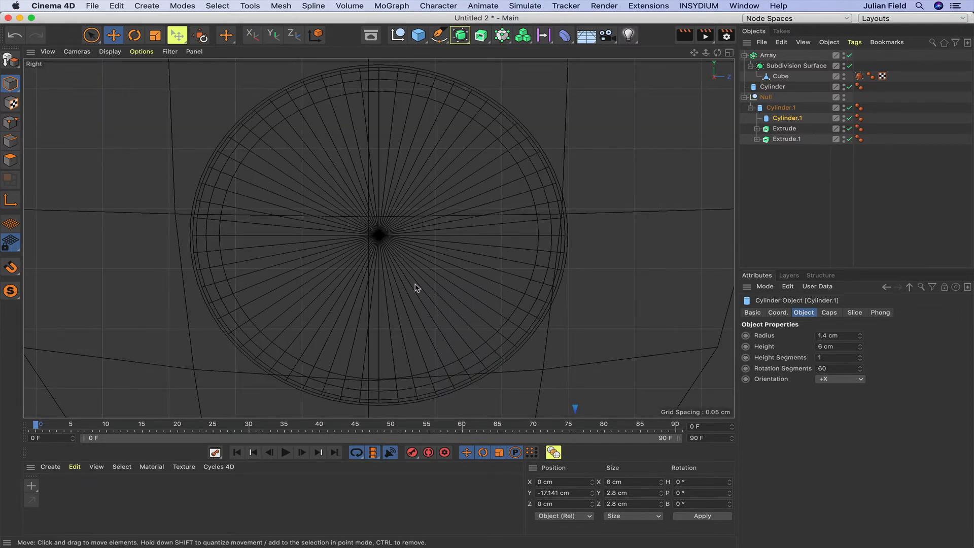
{"action": "key", "text": "s"}
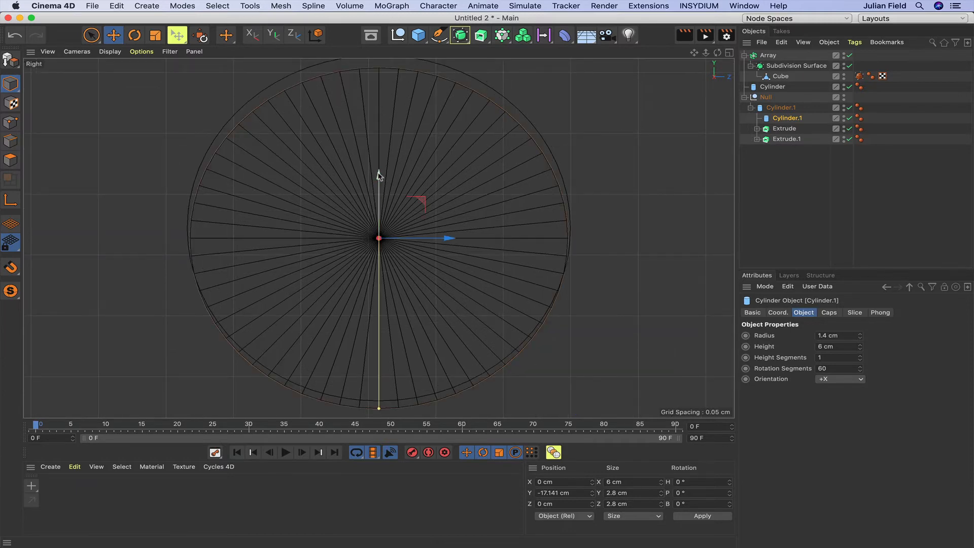
{"action": "left_click_drag", "start_coordinate": [378, 175], "coordinate": [379, 164]}
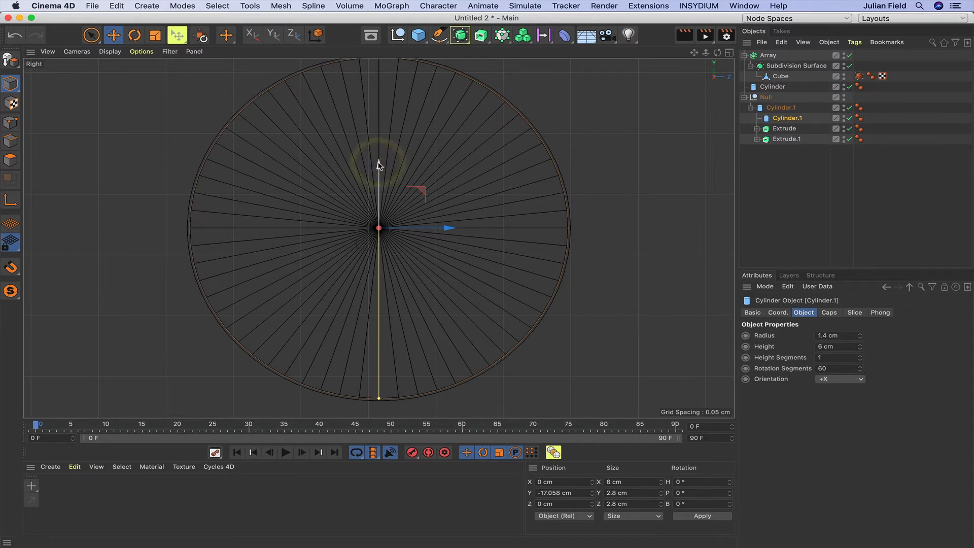
{"action": "key", "text": "F1"}
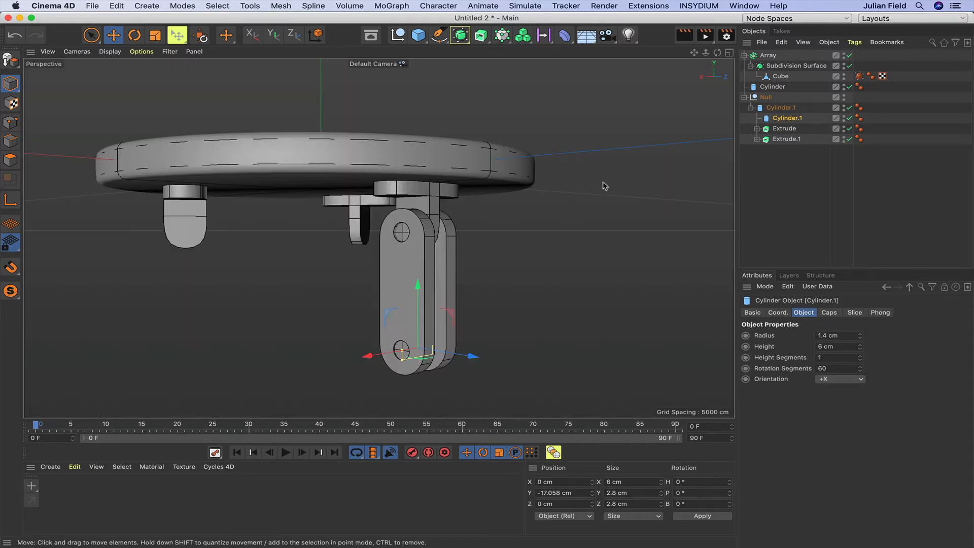
Add a 0.2 cm fillet to the lower pin cylinder's caps and reorder it below both Extrude objects in the hierarchy.
{"action": "left_click", "coordinate": [832, 313]}
{"action": "left_click", "coordinate": [791, 359]}
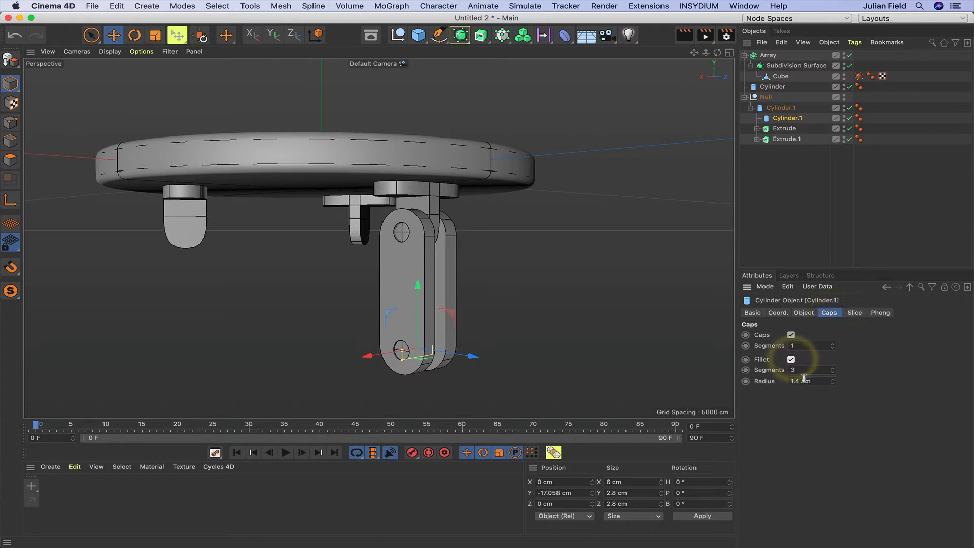
{"action": "left_click_drag", "start_coordinate": [804, 379], "coordinate": [756, 383]}
{"action": "key", "text": "BackSpace"}
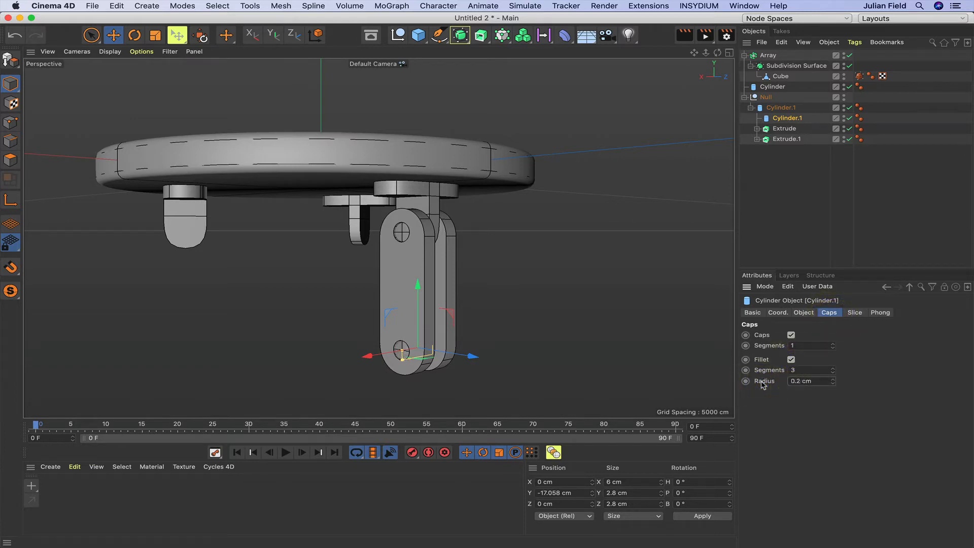
{"action": "left_click", "coordinate": [774, 170]}
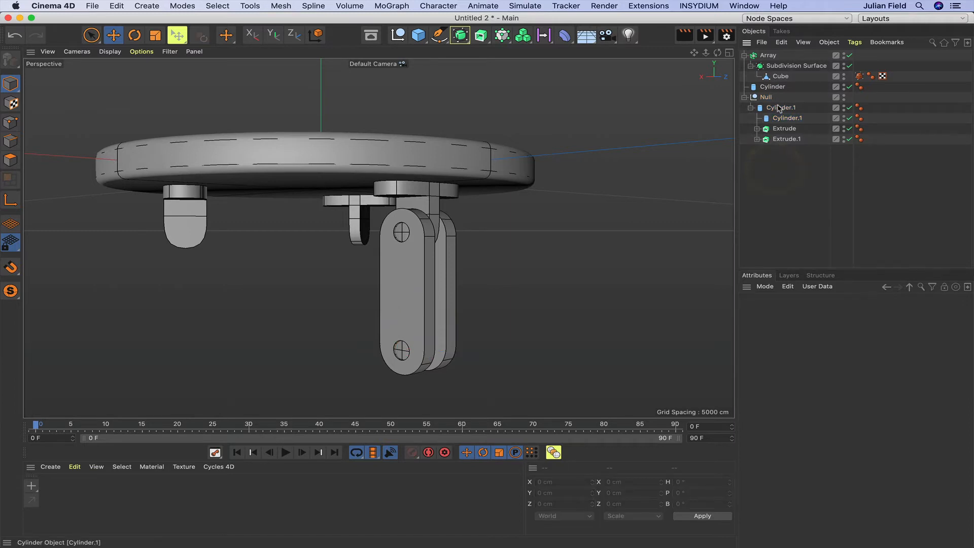
{"action": "left_click_drag", "start_coordinate": [780, 120], "coordinate": [786, 146]}
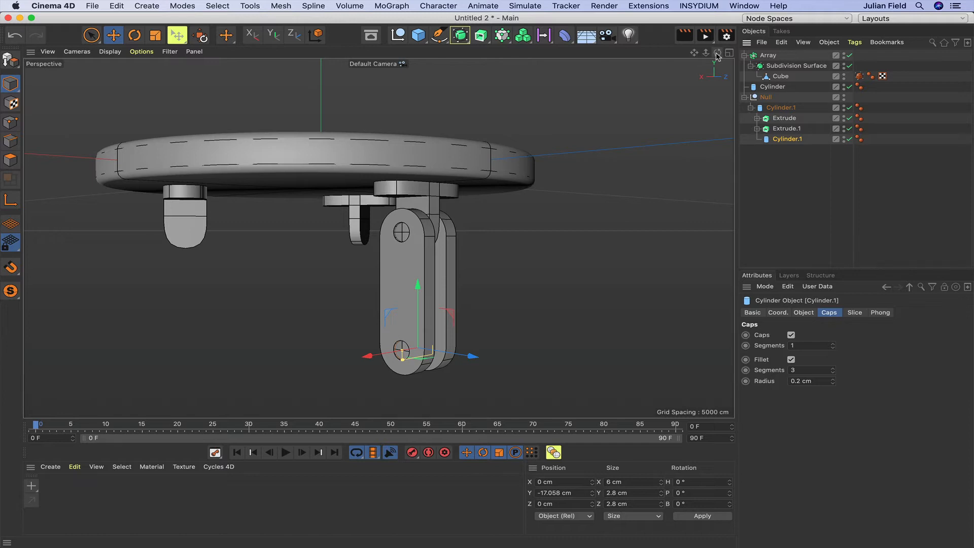
Add a Rectangle spline and nest it under the lower pin cylinder.
{"action": "left_click", "coordinate": [438, 35]}
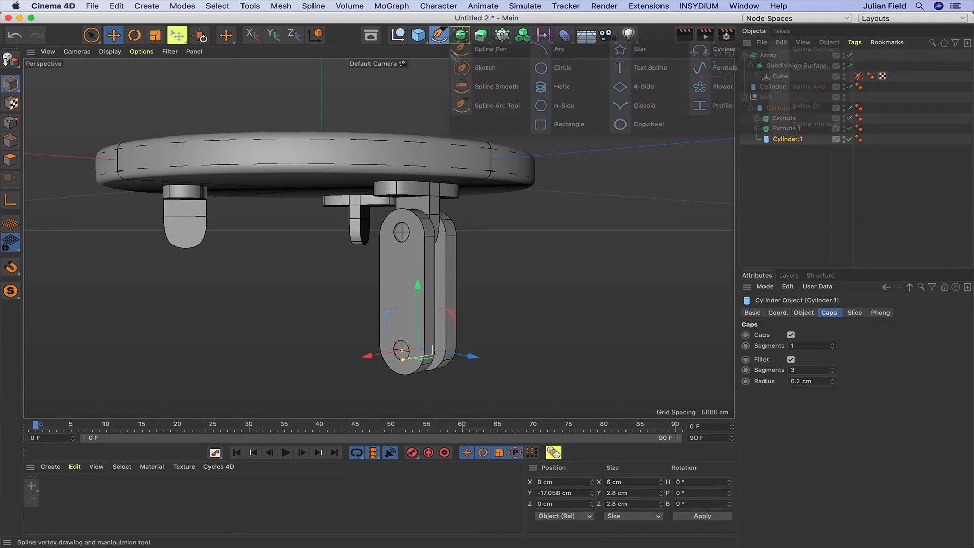
{"action": "left_click", "coordinate": [547, 127]}
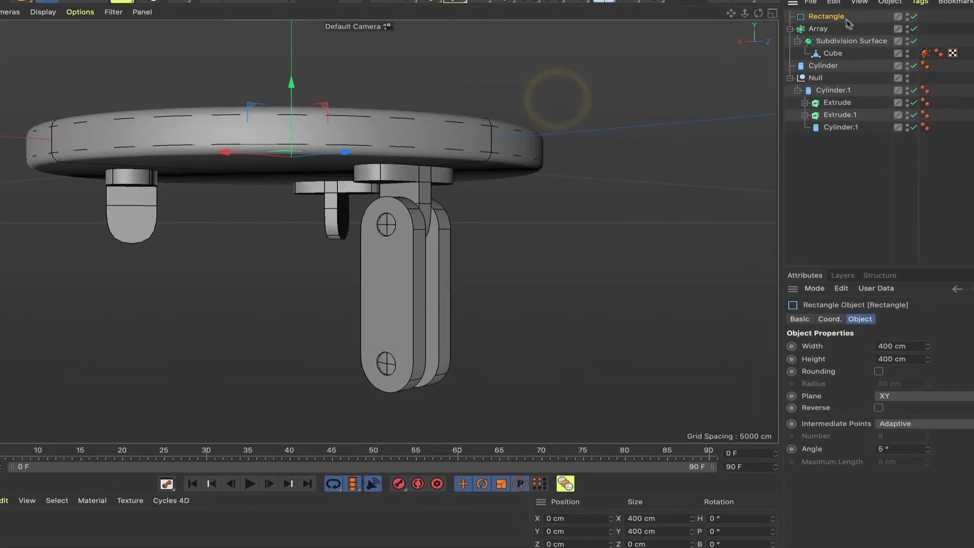
{"action": "left_click_drag", "start_coordinate": [838, 58], "coordinate": [839, 131]}
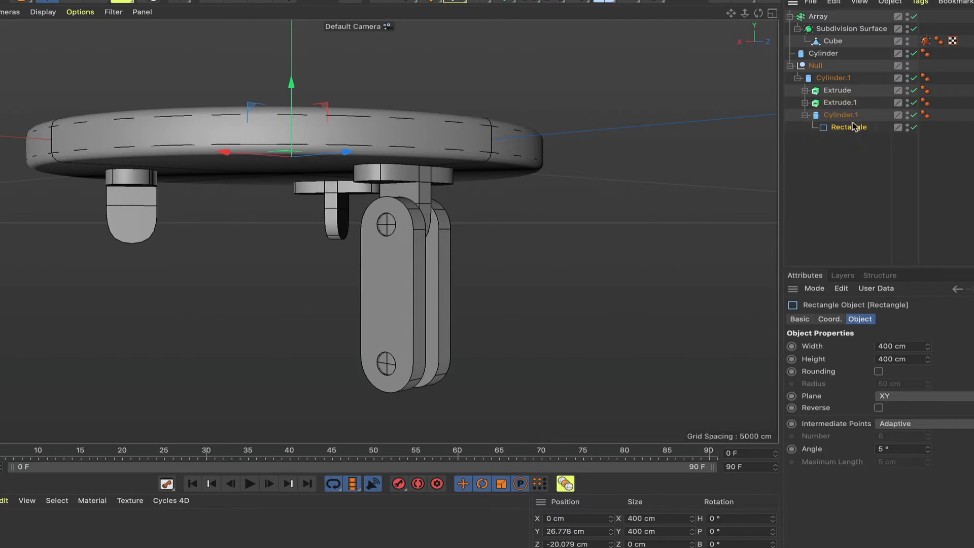
Set the rectangle's width to 8 cm, its height to 24 cm and its plane to ZY.
{"action": "double_click", "coordinate": [892, 346]}
{"action": "left_click_drag", "start_coordinate": [895, 360], "coordinate": [820, 362]}
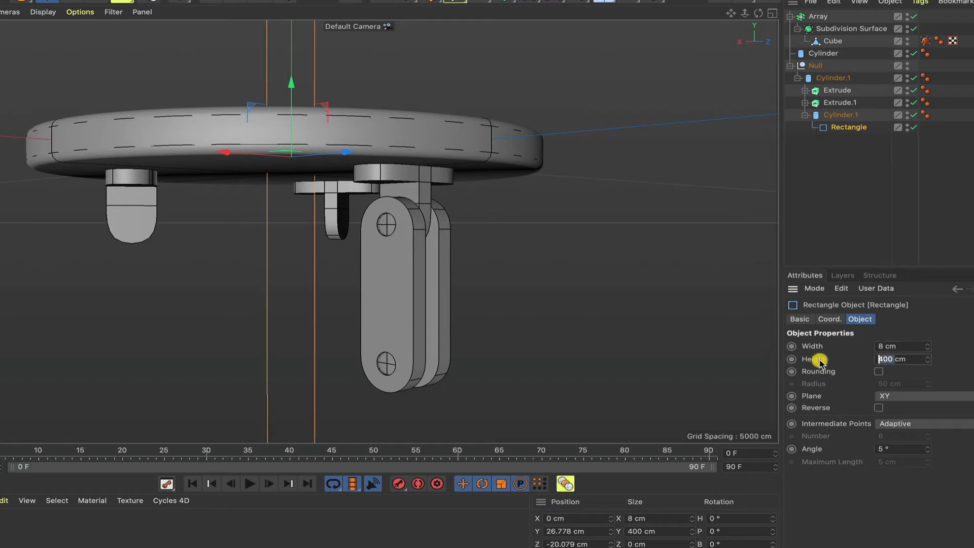
{"action": "type", "text": "24"}
{"action": "key", "text": "Return"}
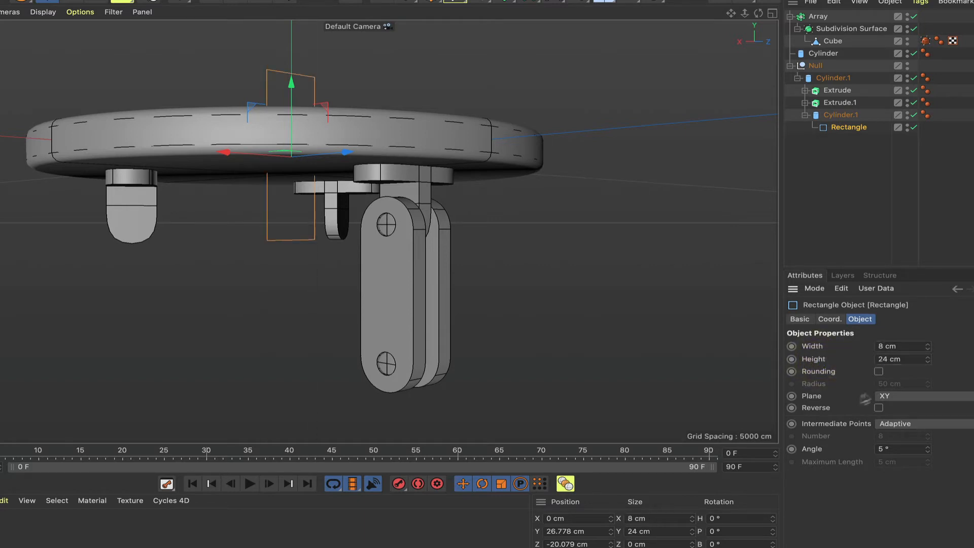
{"action": "left_click", "coordinate": [886, 396]}
{"action": "left_click", "coordinate": [897, 420]}
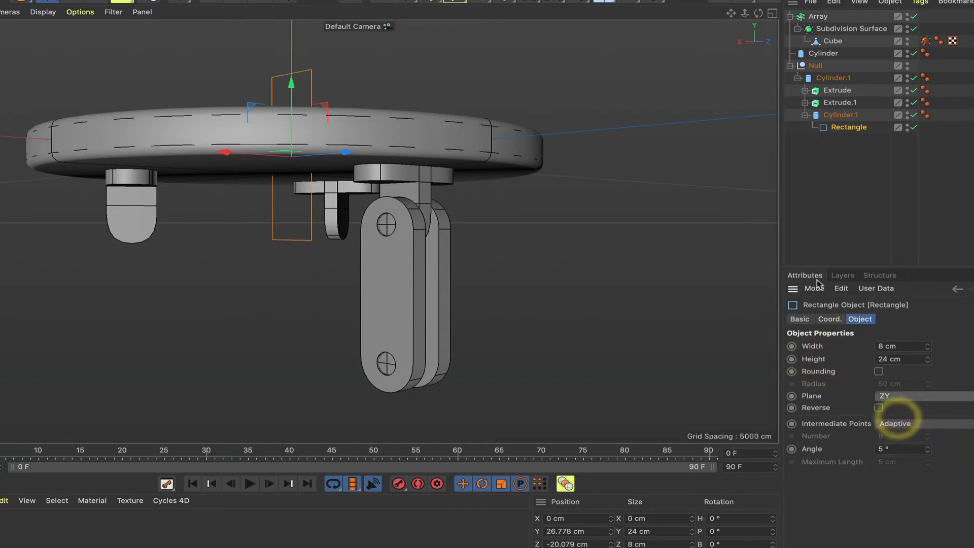
Set the rectangle's Y and Z positions to 0 cm so it centres on the lower pin.
{"action": "left_click", "coordinate": [558, 532]}
{"action": "type", "text": "0"}
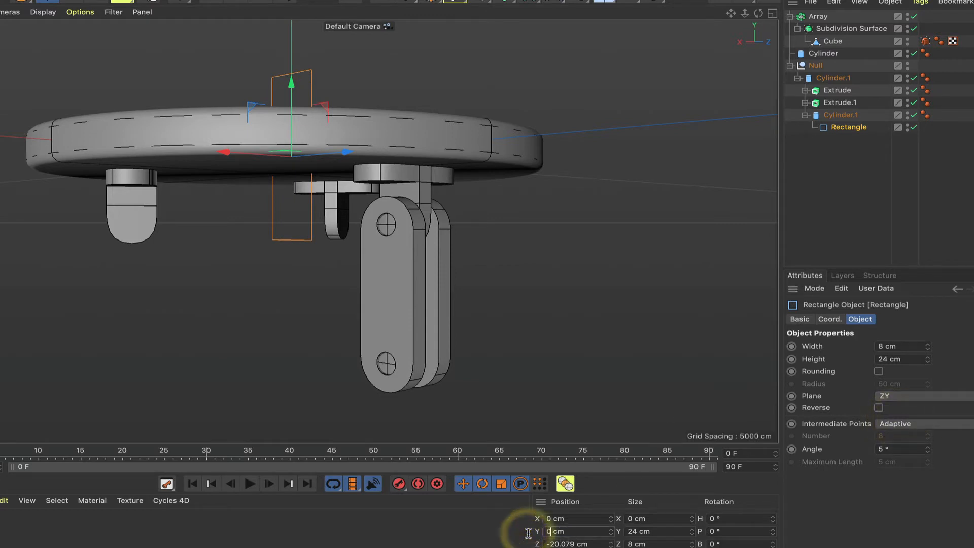
{"action": "key", "text": "Return"}
{"action": "left_click", "coordinate": [578, 544]}
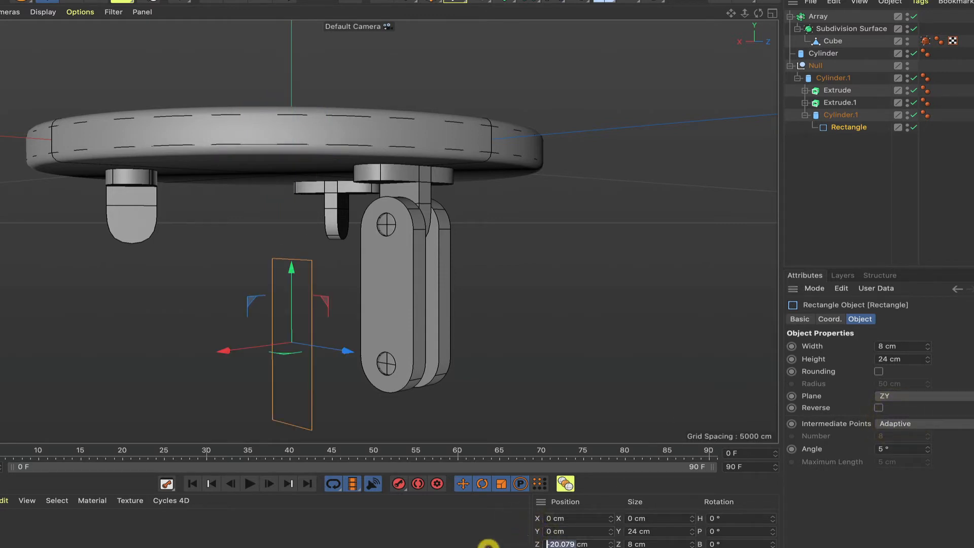
{"action": "type", "text": "0"}
{"action": "key", "text": "Return"}
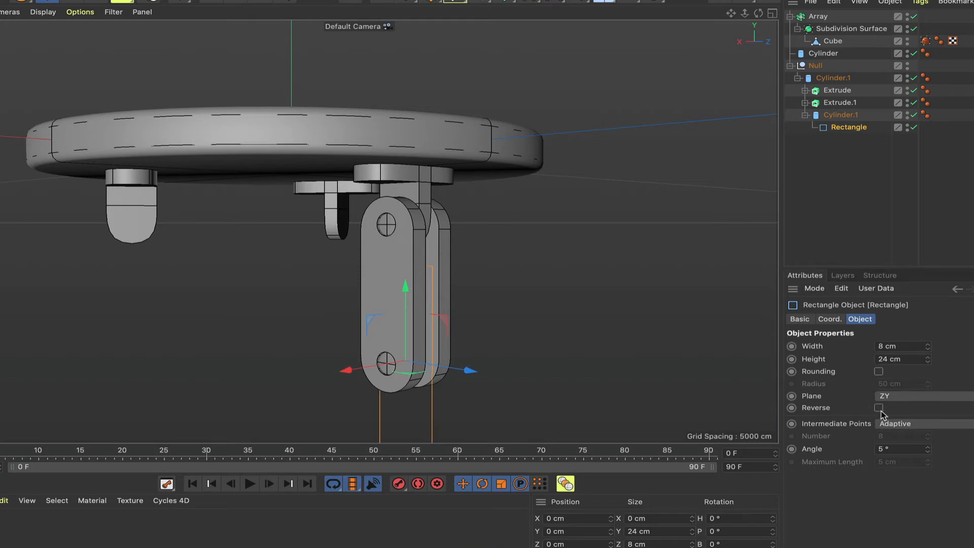
Enable rounding on the rectangle, keeping its Reverse option off.
{"action": "left_click", "coordinate": [878, 408]}
{"action": "key", "text": "o"}
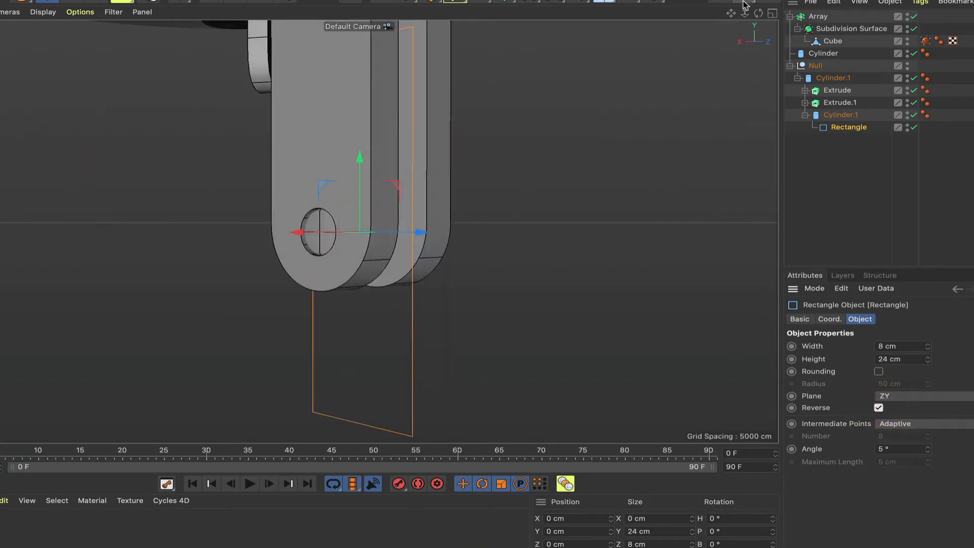
{"action": "left_click", "coordinate": [878, 408]}
{"action": "left_click", "coordinate": [879, 372]}
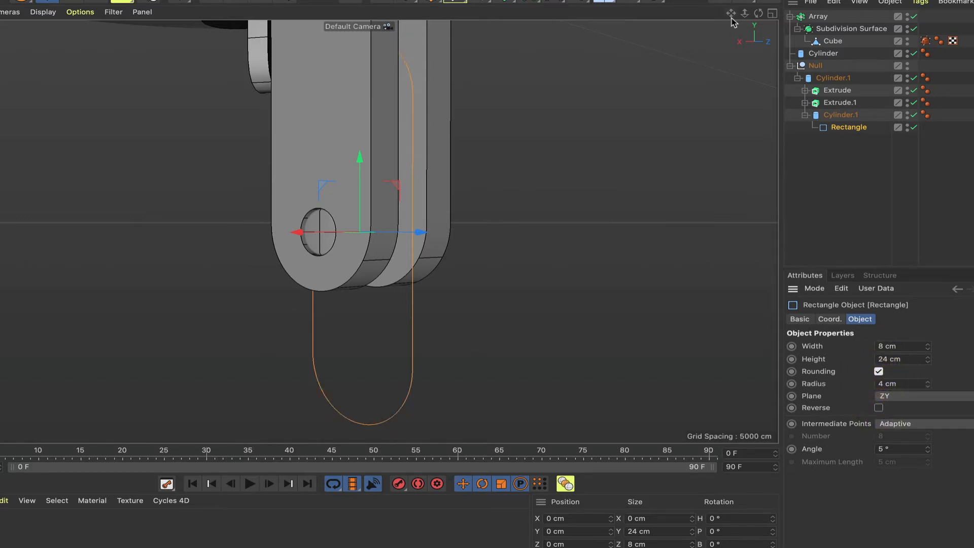
Move the rounded rectangle down to about -8.1 cm in Y, so its upper end wraps around the lower pin.
{"action": "scroll", "coordinate": [379, 238], "scroll_direction": "down", "scroll_amount": 3}
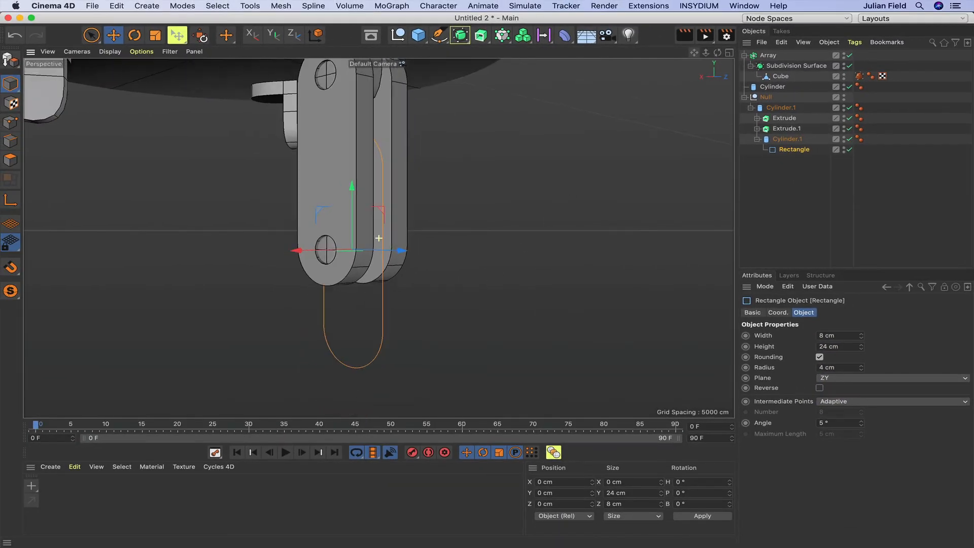
{"action": "scroll", "coordinate": [379, 238], "scroll_direction": "down", "scroll_amount": 3}
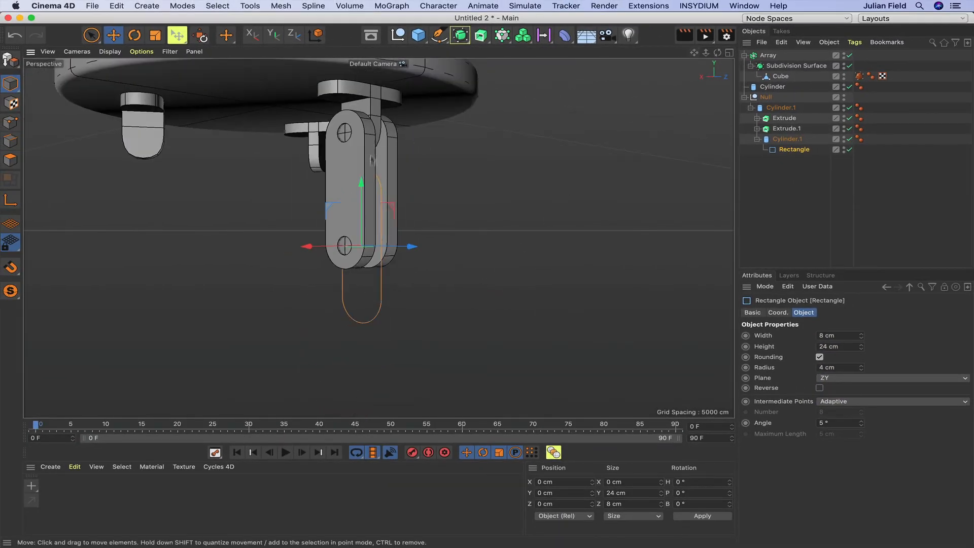
{"action": "left_click_drag", "start_coordinate": [361, 187], "coordinate": [363, 242]}
{"action": "key", "text": "F3"}
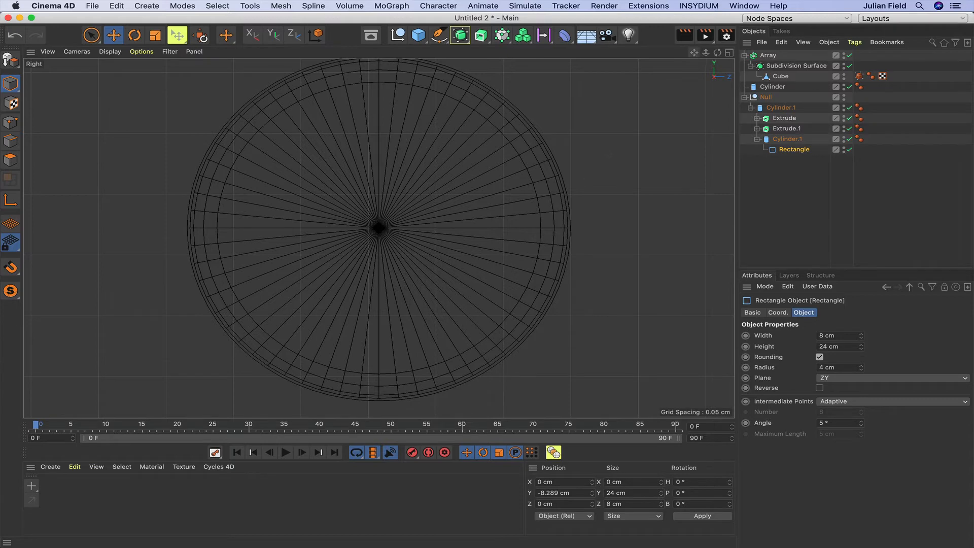
{"action": "left_click_drag", "start_coordinate": [706, 53], "coordinate": [640, 53]}
{"action": "left_click_drag", "start_coordinate": [377, 397], "coordinate": [377, 391]}
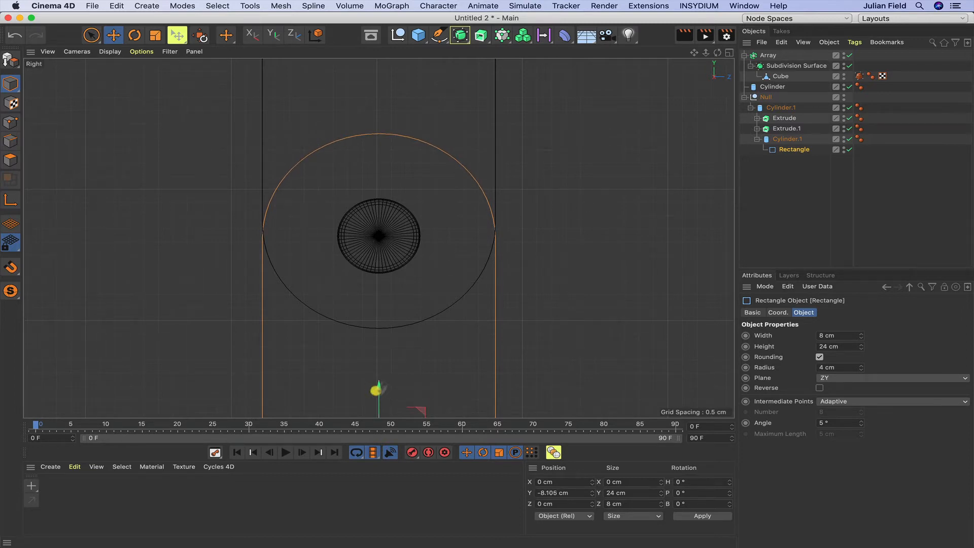
Convert the rounded rectangle into an editable spline.
{"action": "left_click_drag", "start_coordinate": [695, 54], "coordinate": [640, 58]}
{"action": "right_click_drag", "start_coordinate": [694, 54], "coordinate": [619, 54]}
{"action": "left_click_drag", "start_coordinate": [695, 53], "coordinate": [713, 2]}
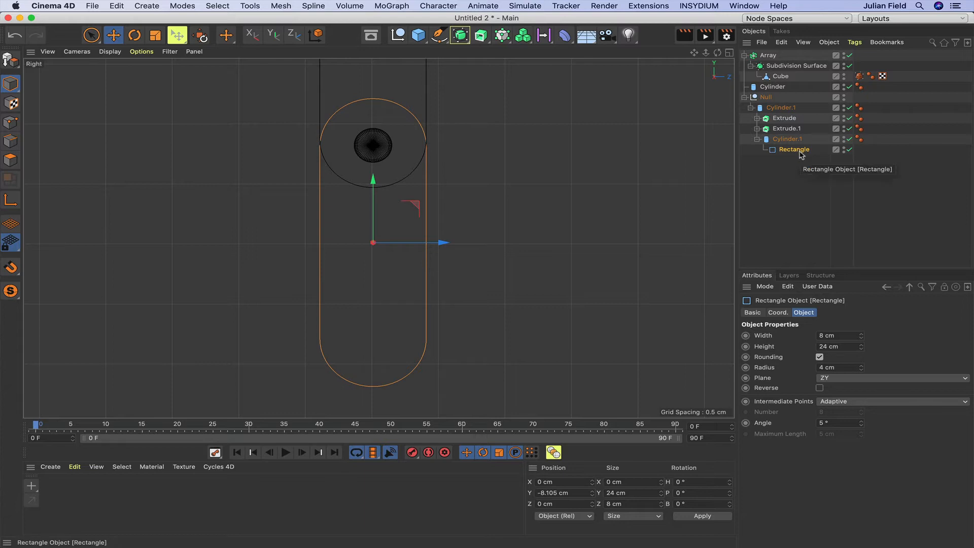
{"action": "key", "text": "c"}
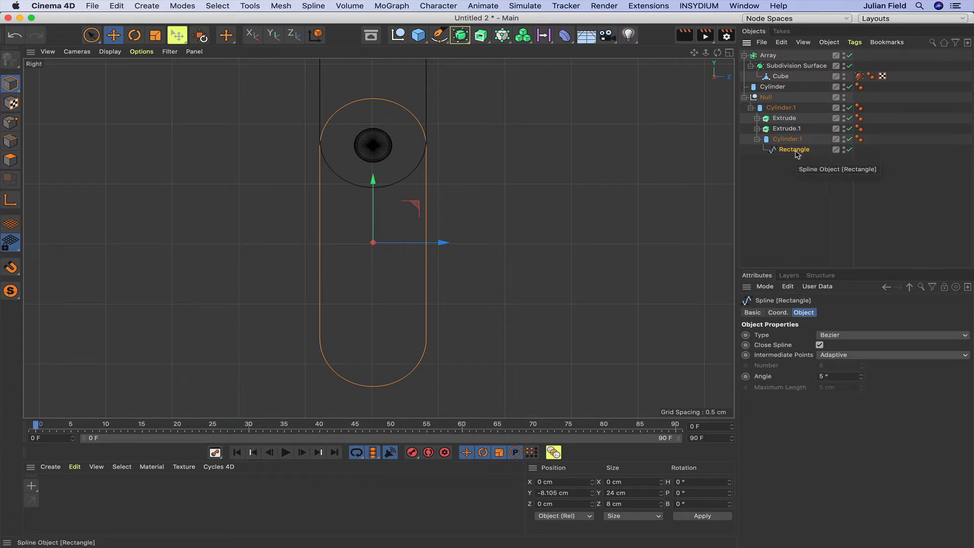
Apply Equal Tangent Length to the middle point at the bottom of the spline.
{"action": "left_click", "coordinate": [10, 122]}
{"action": "left_click", "coordinate": [373, 386]}
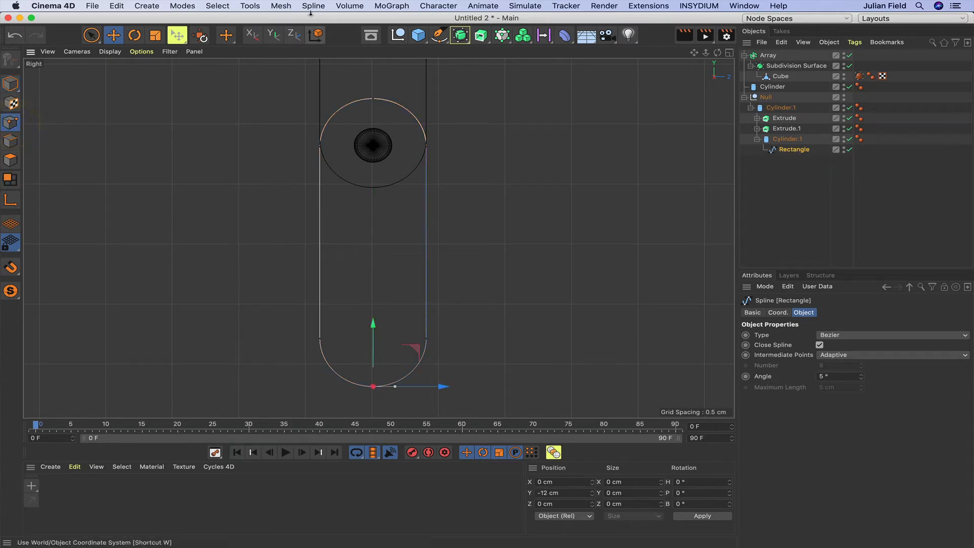
{"action": "left_click", "coordinate": [322, 6]}
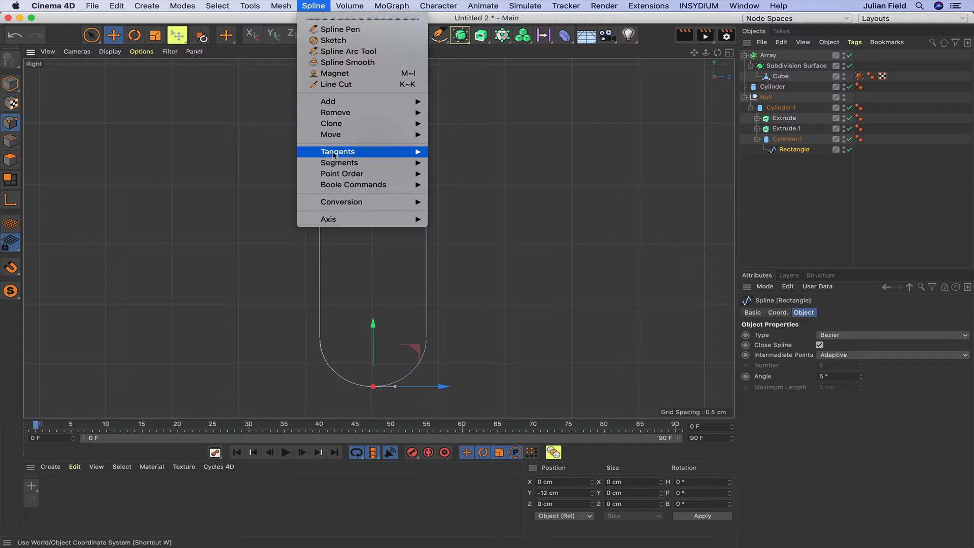
{"action": "mouse_move", "coordinate": [335, 152]}
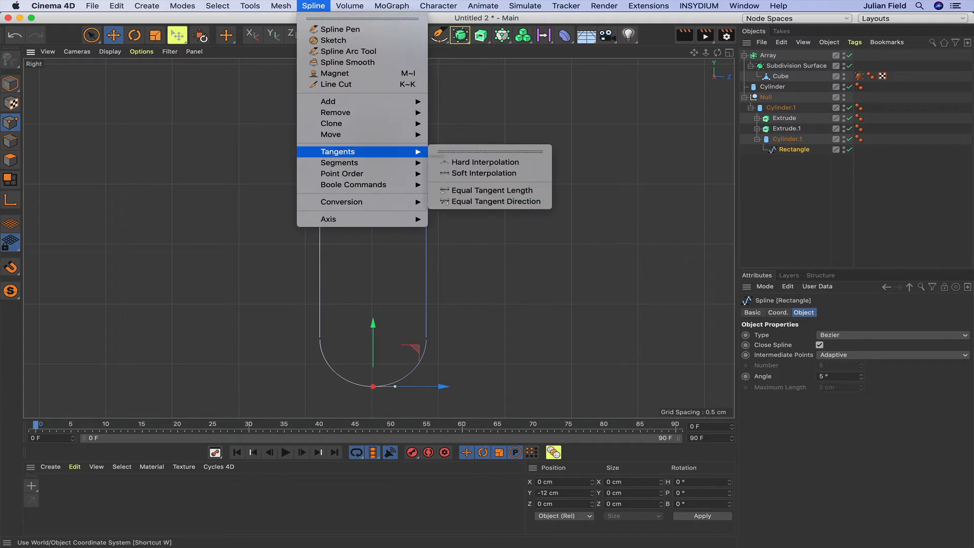
{"action": "left_click", "coordinate": [477, 191]}
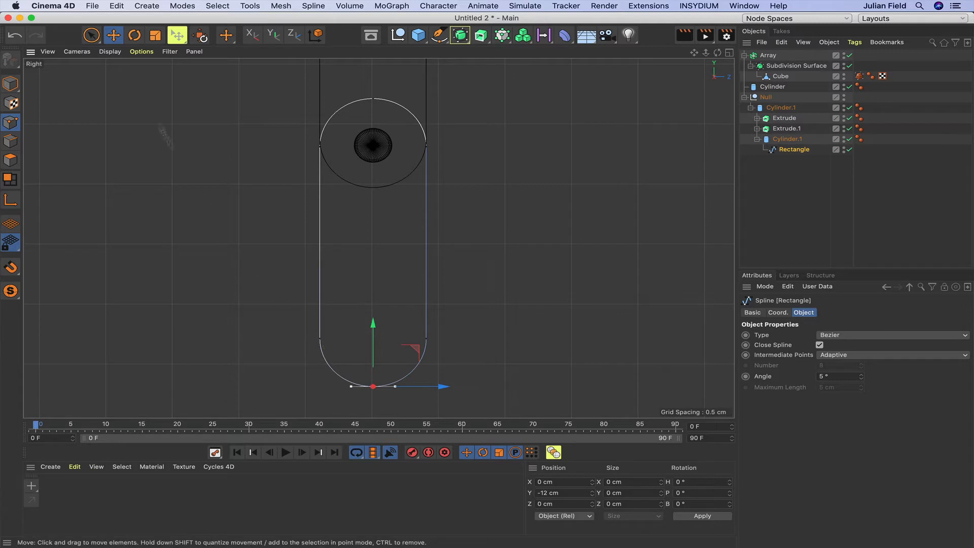
Scale the spline's lower end points to about 6.2 cm wide and delete the stray duplicate point at the bottom centre.
{"action": "left_click", "coordinate": [92, 34]}
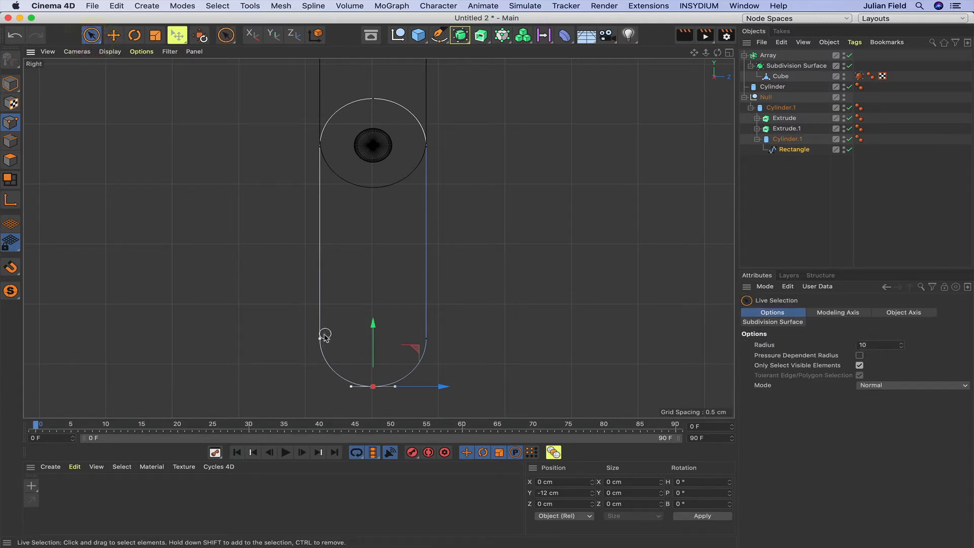
{"action": "left_click_drag", "start_coordinate": [323, 338], "coordinate": [426, 336], "text": "shift"}
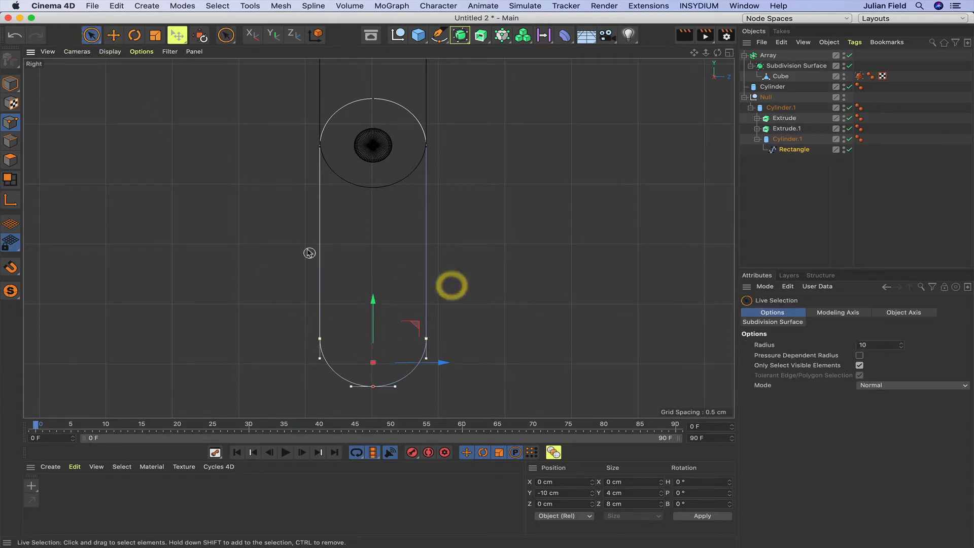
{"action": "key", "text": "t"}
{"action": "left_click_drag", "start_coordinate": [563, 292], "coordinate": [451, 307]}
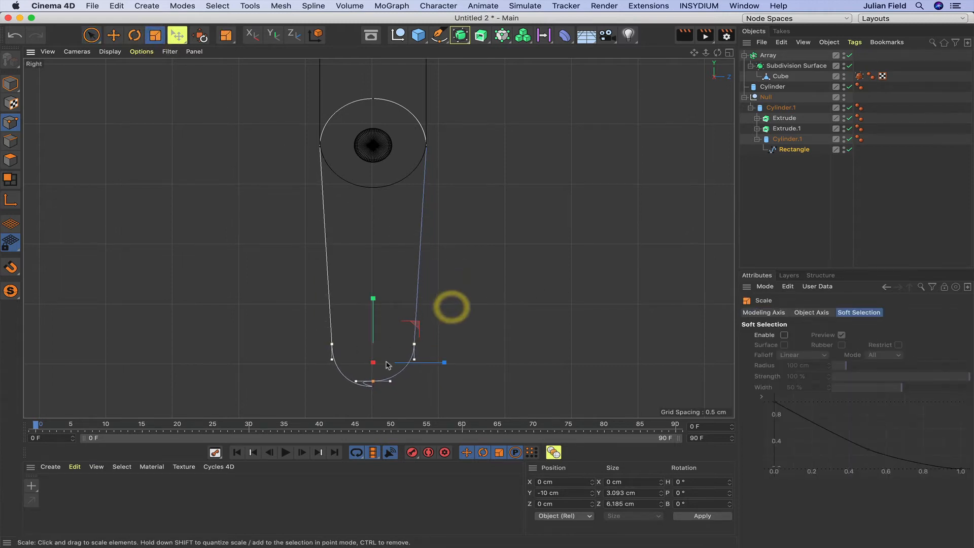
{"action": "left_click", "coordinate": [372, 387]}
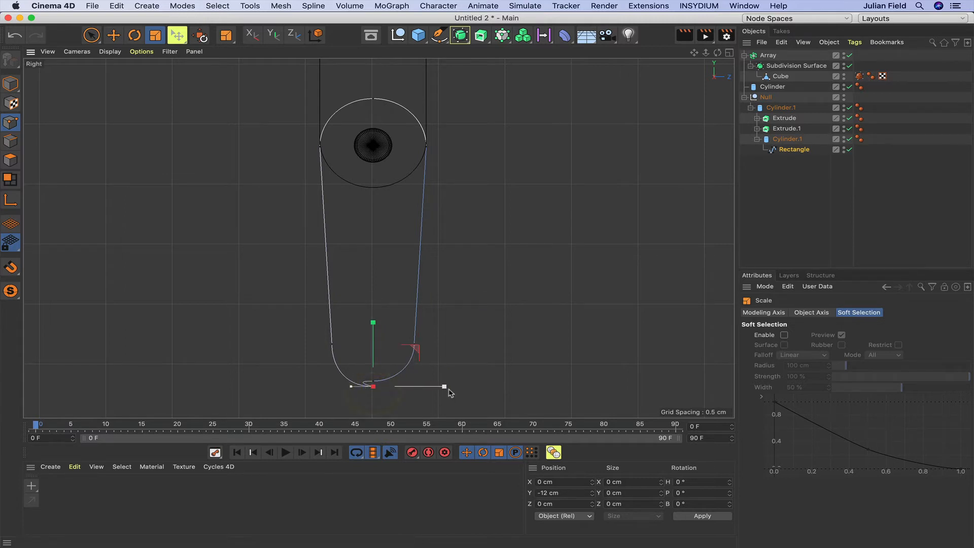
{"action": "key", "text": "Delete"}
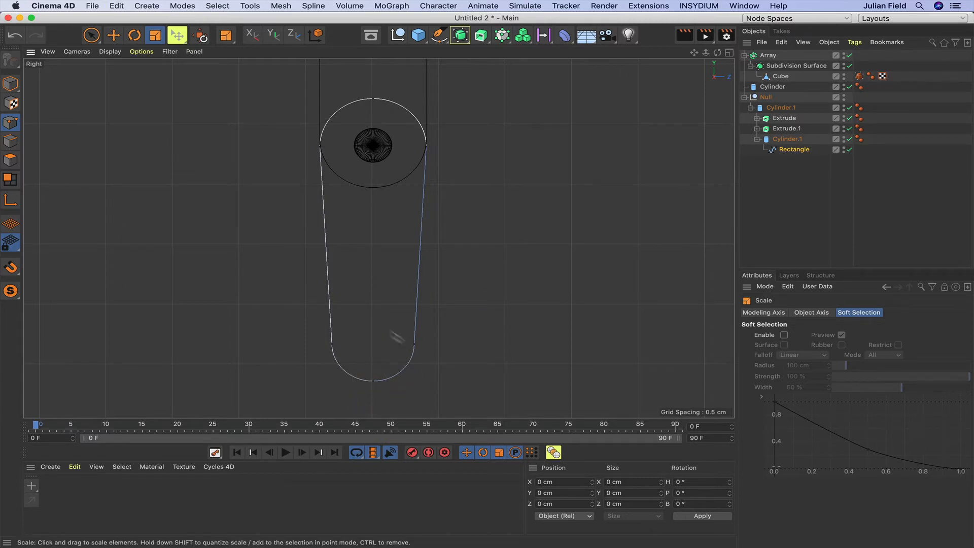
Reselect the spline's lower end points and scale them to about 2.8 cm wide, tapering the outline to a narrow tip.
{"action": "left_click", "coordinate": [91, 34]}
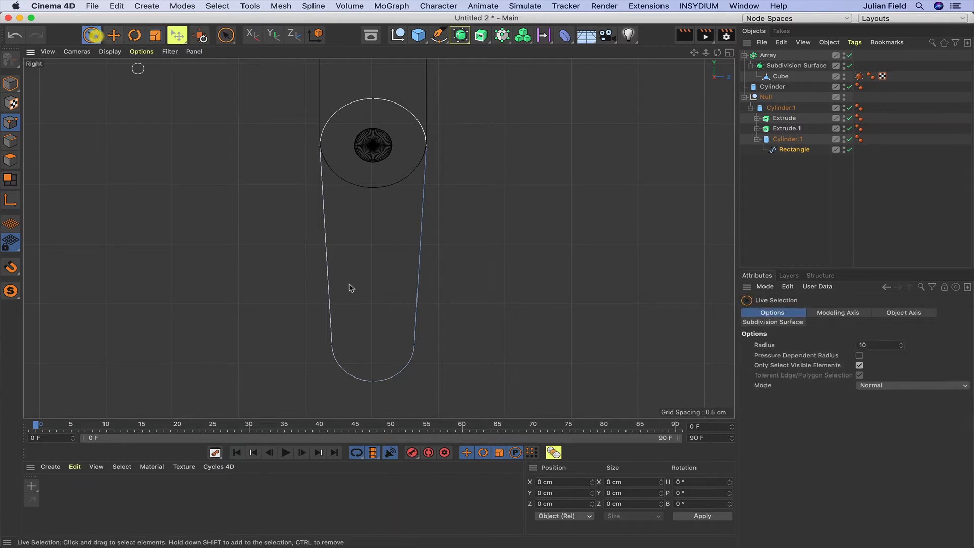
{"action": "mouse_move", "coordinate": [333, 339]}
{"action": "left_mouse_down"}
{"action": "mouse_move", "coordinate": [418, 350]}
{"action": "mouse_move", "coordinate": [374, 382]}
{"action": "left_mouse_up"}
{"action": "left_click", "coordinate": [155, 35]}
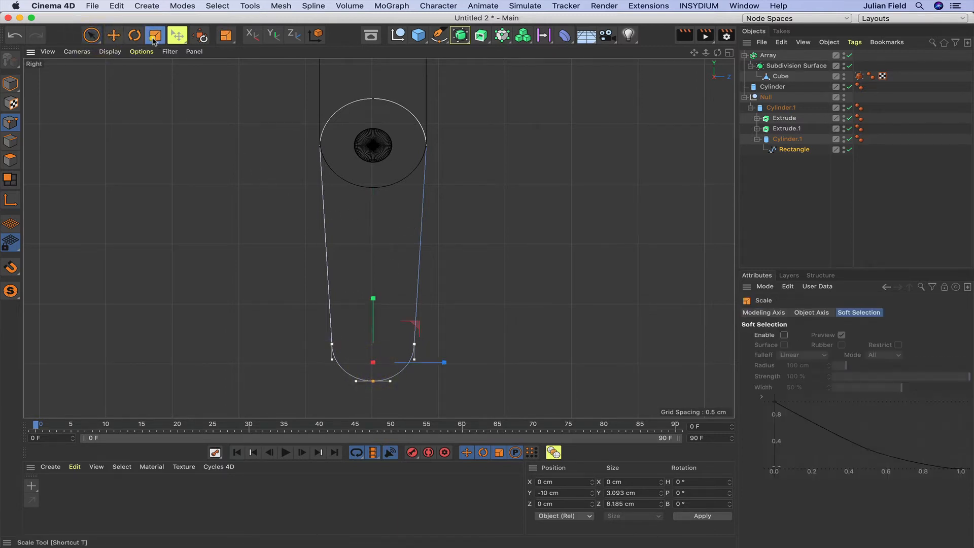
{"action": "left_click_drag", "start_coordinate": [505, 290], "coordinate": [281, 339]}
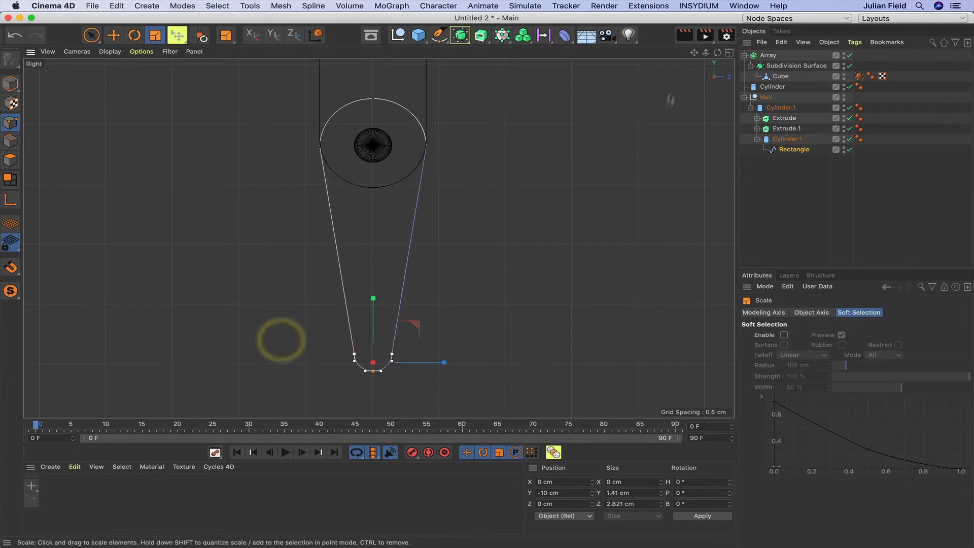
Tilt the lower tangent handles of the tip's two side points inward to smooth the transition from the straight sides.
{"action": "middle_click_drag", "start_coordinate": [331, 246], "coordinate": [378, 238], "text": "alt"}
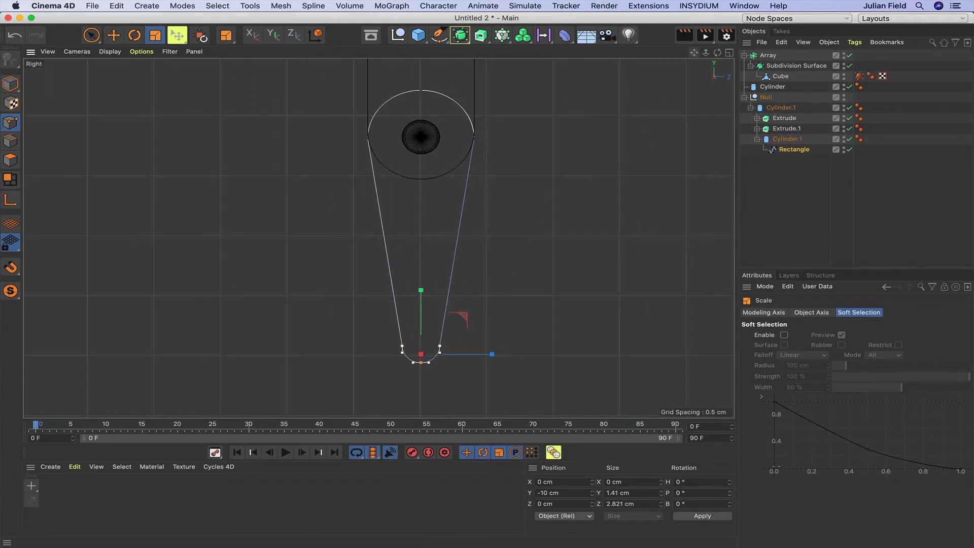
{"action": "left_click_drag", "start_coordinate": [705, 52], "coordinate": [743, 52]}
{"action": "left_click_drag", "start_coordinate": [693, 54], "coordinate": [591, 0]}
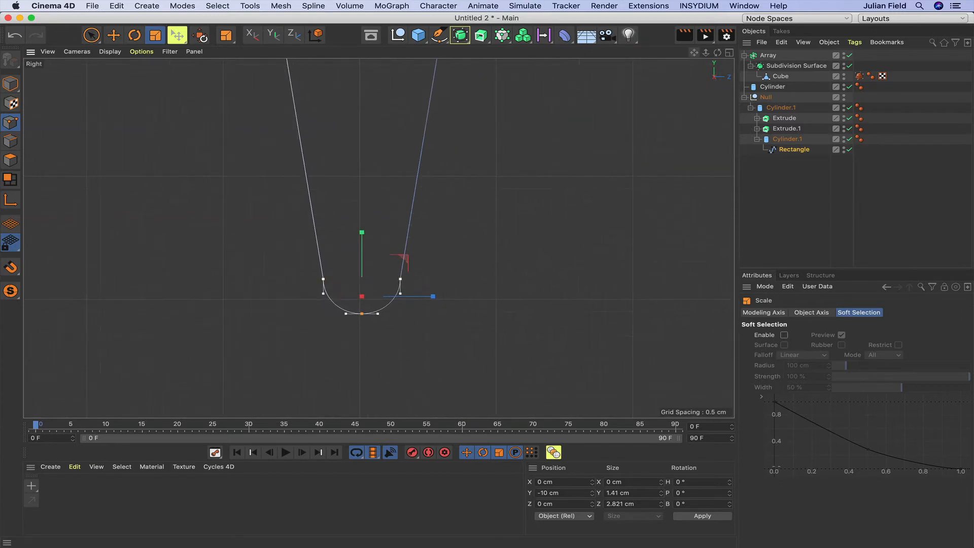
{"action": "scroll", "coordinate": [378, 238], "scroll_direction": "up", "scroll_amount": 5}
{"action": "middle_click_drag", "start_coordinate": [487, 338], "coordinate": [500, 214], "text": "alt"}
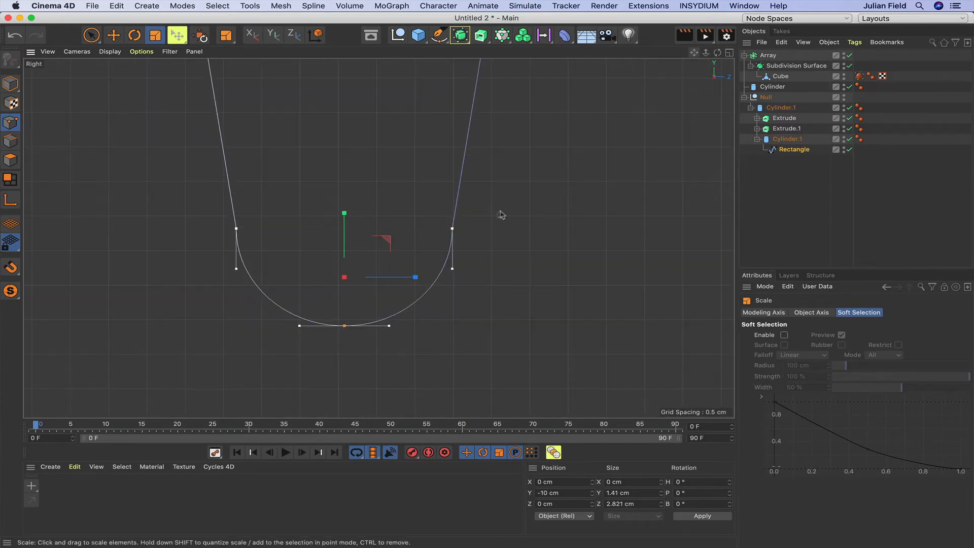
{"action": "left_click", "coordinate": [91, 35]}
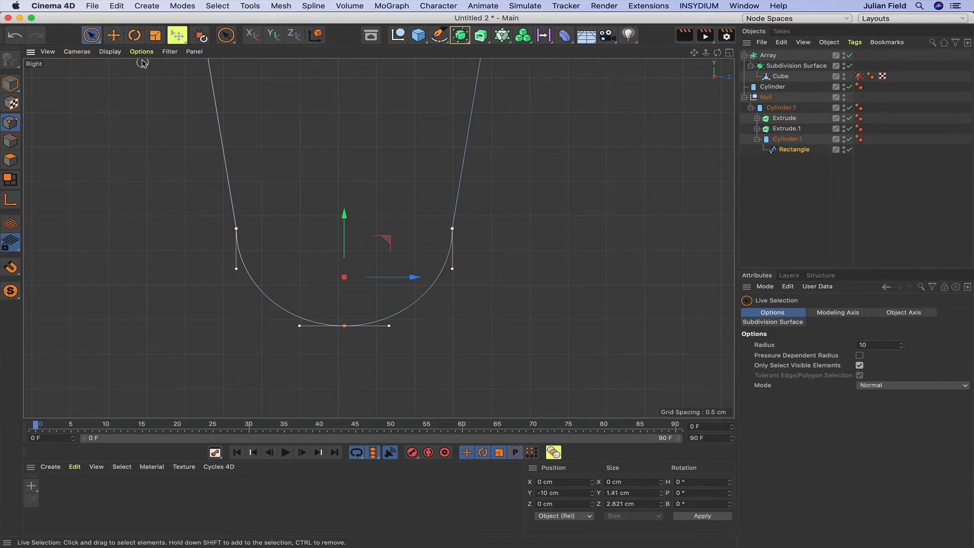
{"action": "left_click", "coordinate": [113, 35]}
{"action": "left_click", "coordinate": [212, 217]}
{"action": "left_click", "coordinate": [235, 230]}
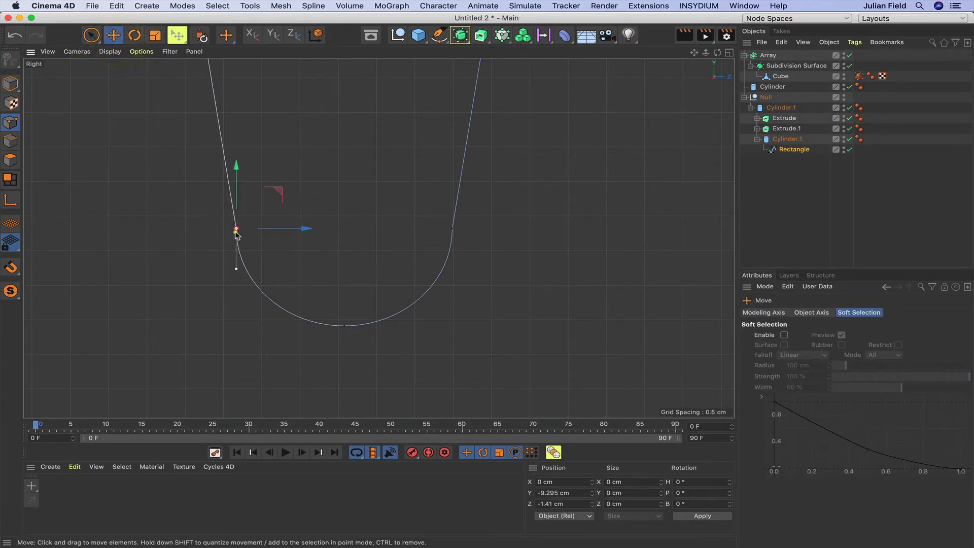
{"action": "left_click_drag", "start_coordinate": [237, 267], "coordinate": [244, 267]}
{"action": "left_click", "coordinate": [244, 267]}
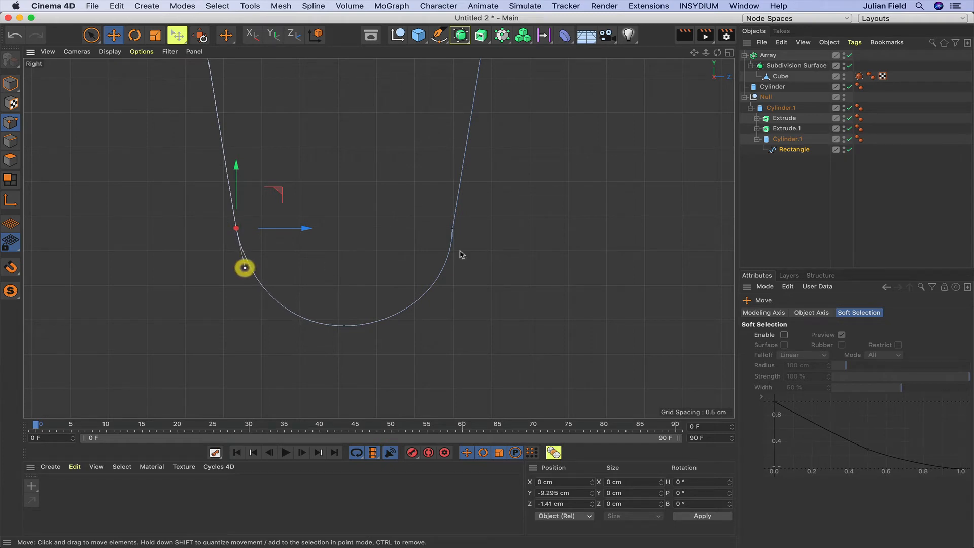
{"action": "left_click", "coordinate": [453, 230]}
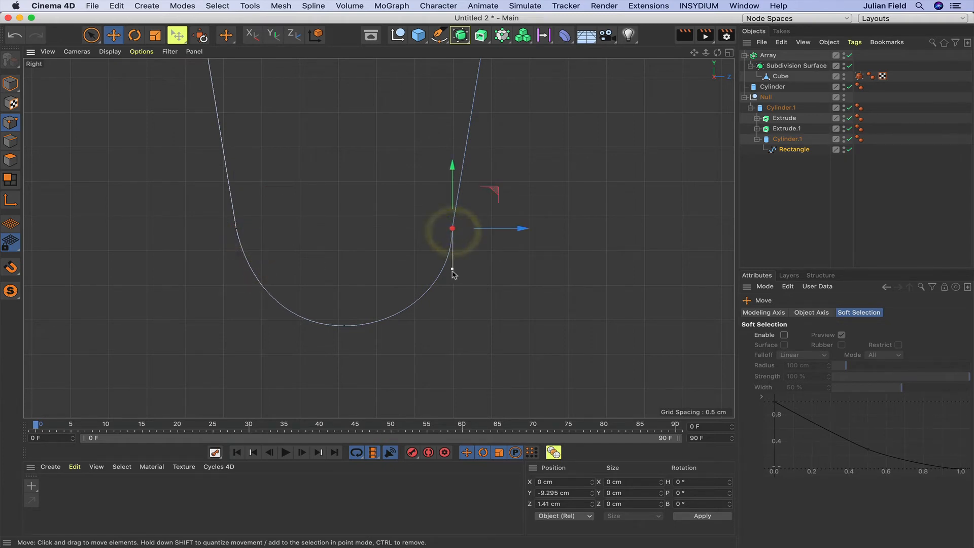
{"action": "left_click_drag", "start_coordinate": [452, 268], "coordinate": [444, 272]}
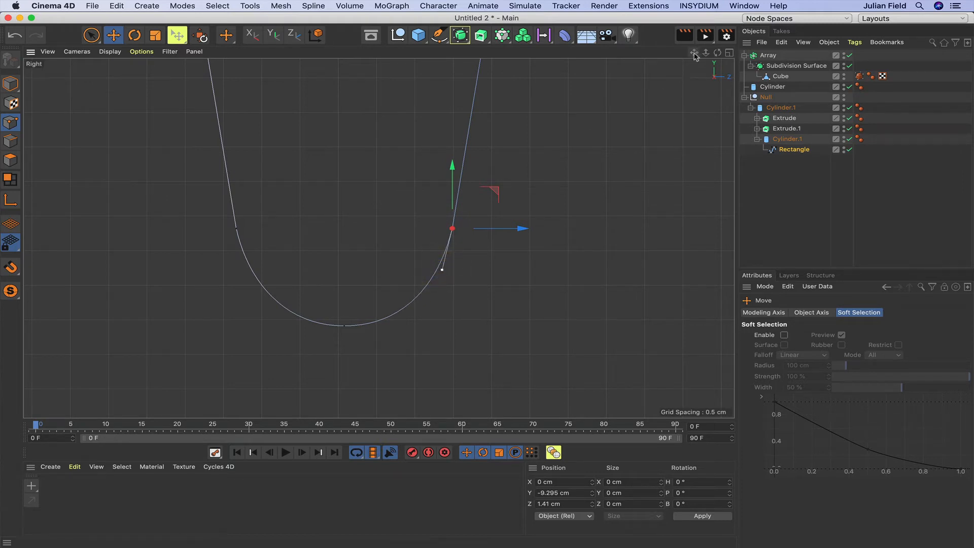
Move the whole tapered spline along X, entering 1.08 cm and nudging it back to about 0.92 cm.
{"action": "middle_click_drag", "start_coordinate": [406, 231], "coordinate": [379, 238], "text": "alt"}
{"action": "scroll", "coordinate": [379, 238], "scroll_direction": "down", "scroll_amount": 10}
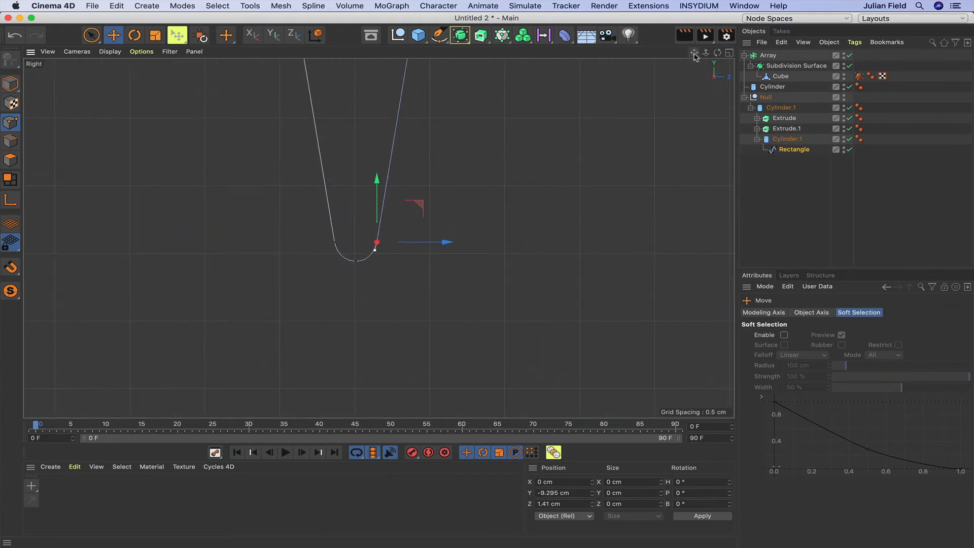
{"action": "scroll", "coordinate": [379, 238], "scroll_direction": "up", "scroll_amount": 5}
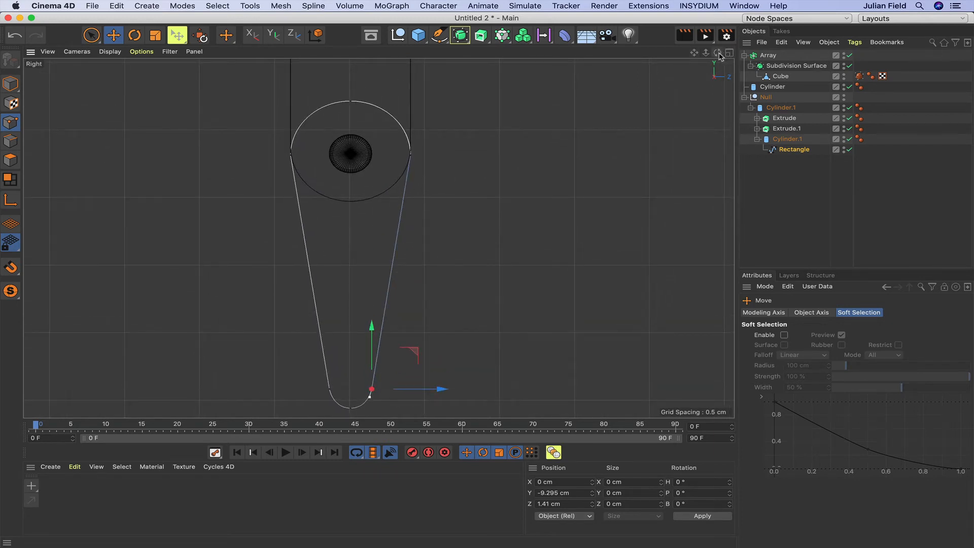
{"action": "key", "text": "F1"}
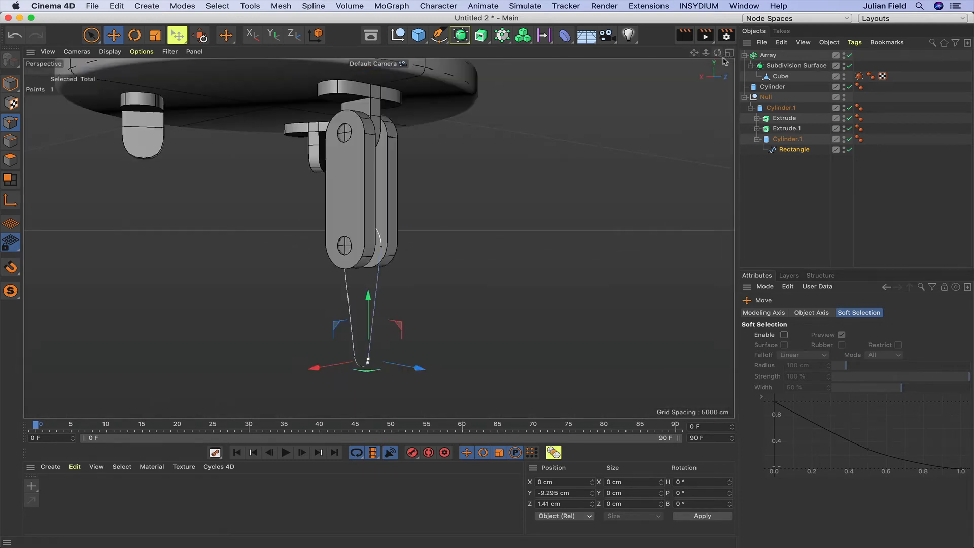
{"action": "left_click_drag", "start_coordinate": [718, 54], "coordinate": [661, 56]}
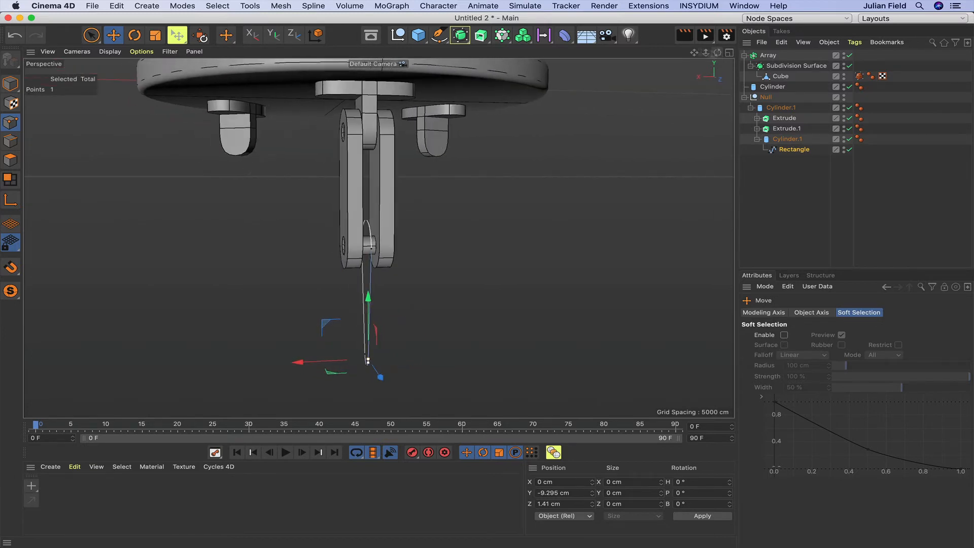
{"action": "left_click", "coordinate": [113, 35]}
{"action": "left_click", "coordinate": [13, 84]}
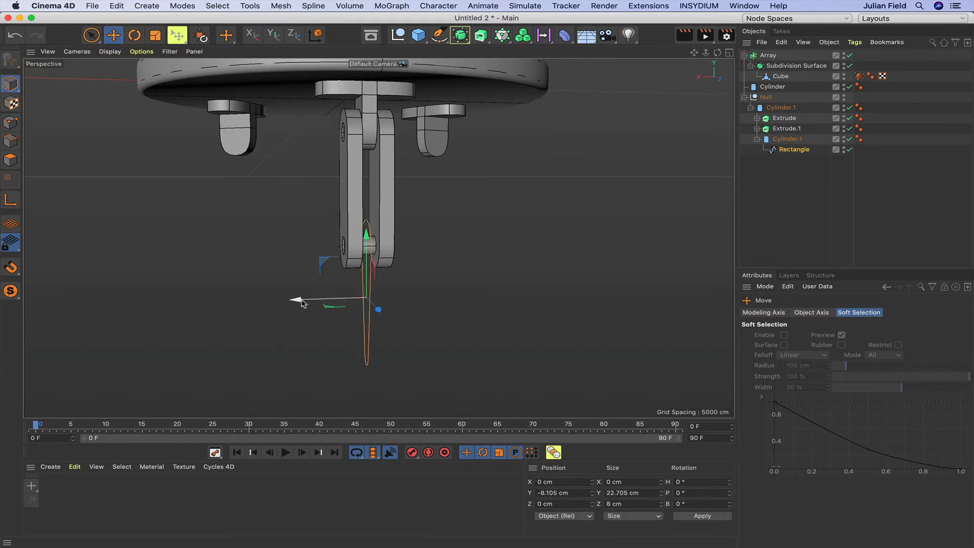
{"action": "left_click_drag", "start_coordinate": [302, 303], "coordinate": [300, 302]}
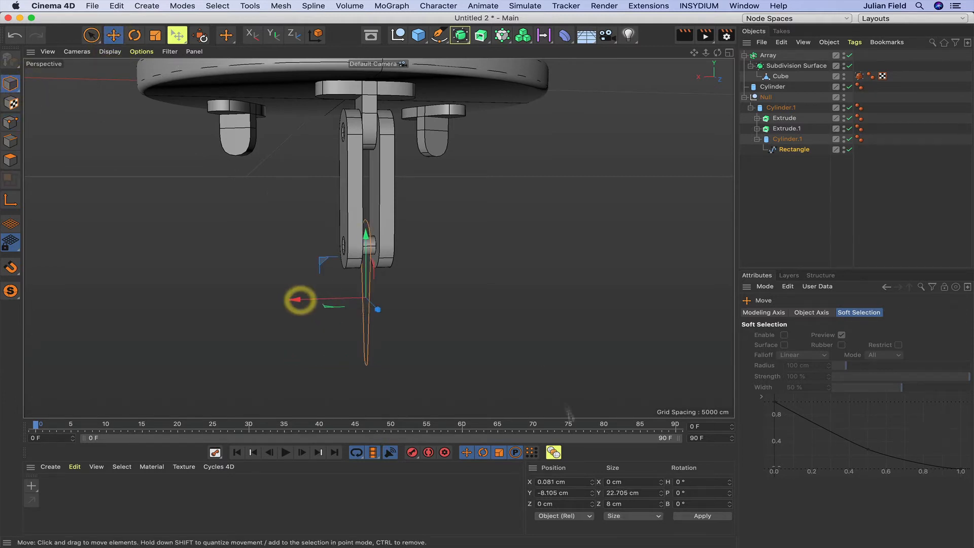
{"action": "left_click", "coordinate": [554, 481]}
{"action": "key", "text": "BackSpace"}
{"action": "key", "text": "BackSpace"}
{"action": "key", "text": "Return"}
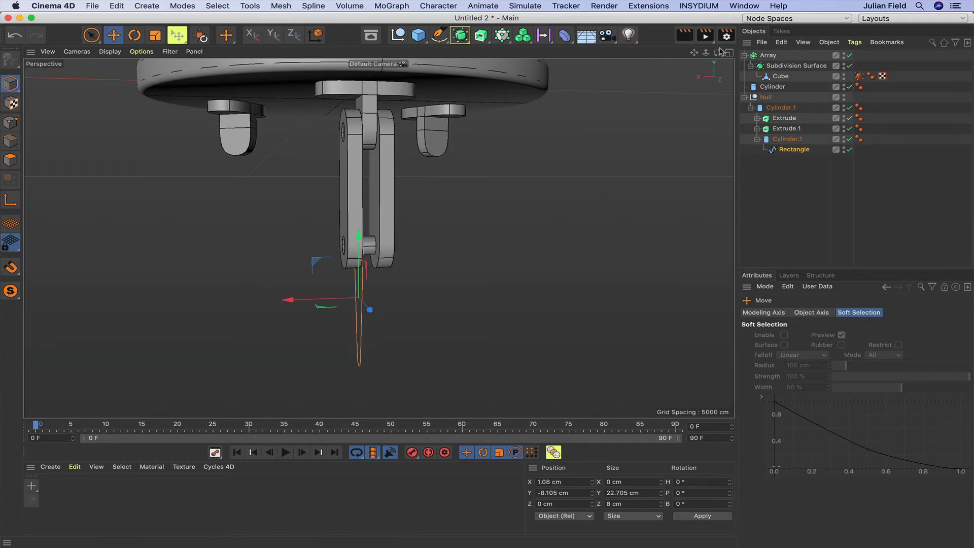
{"action": "left_click_drag", "start_coordinate": [718, 53], "coordinate": [710, 48]}
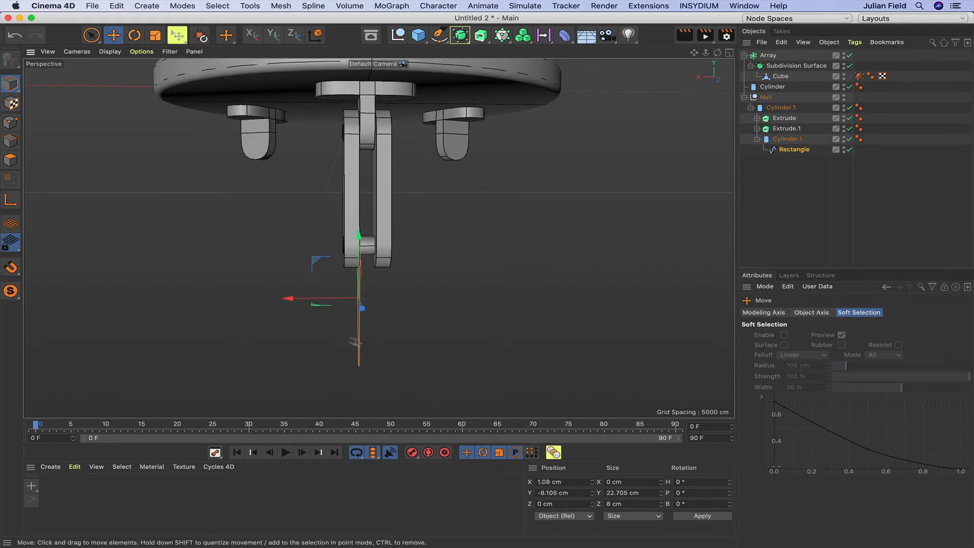
{"action": "left_click_drag", "start_coordinate": [292, 303], "coordinate": [293, 298]}
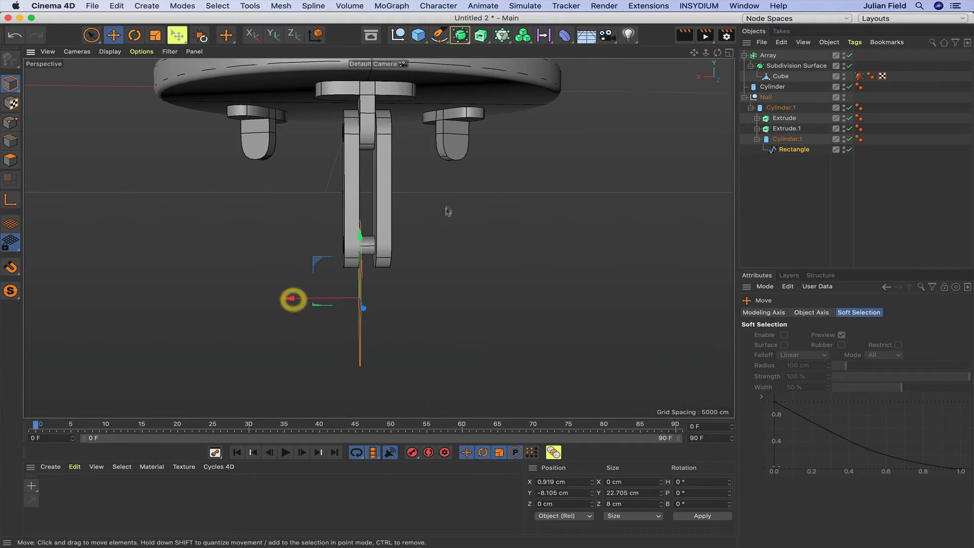
Add an Extrude as parent of the tapered spline and set its offset to 2 cm.
{"action": "left_click", "coordinate": [481, 40], "text": "alt"}
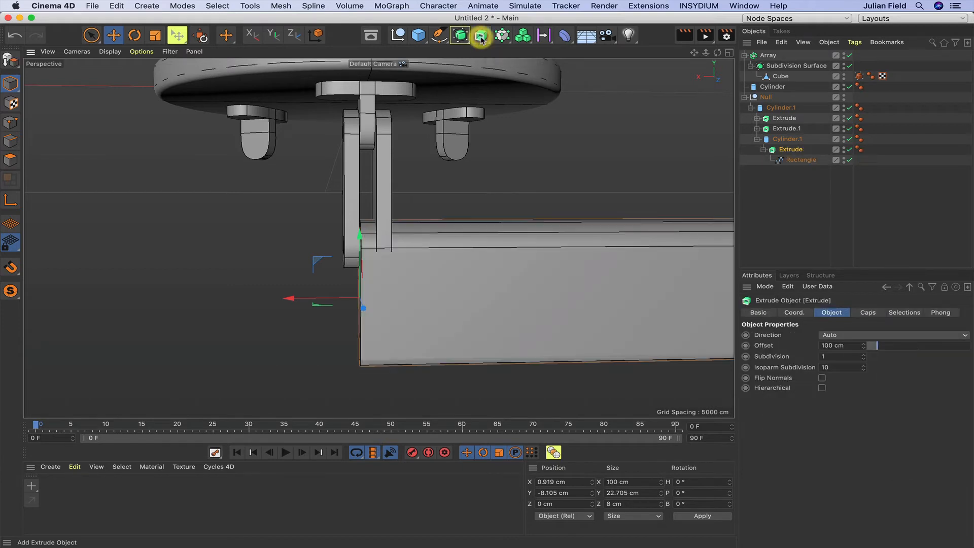
{"action": "left_click", "coordinate": [788, 150]}
{"action": "double_click", "coordinate": [832, 346]}
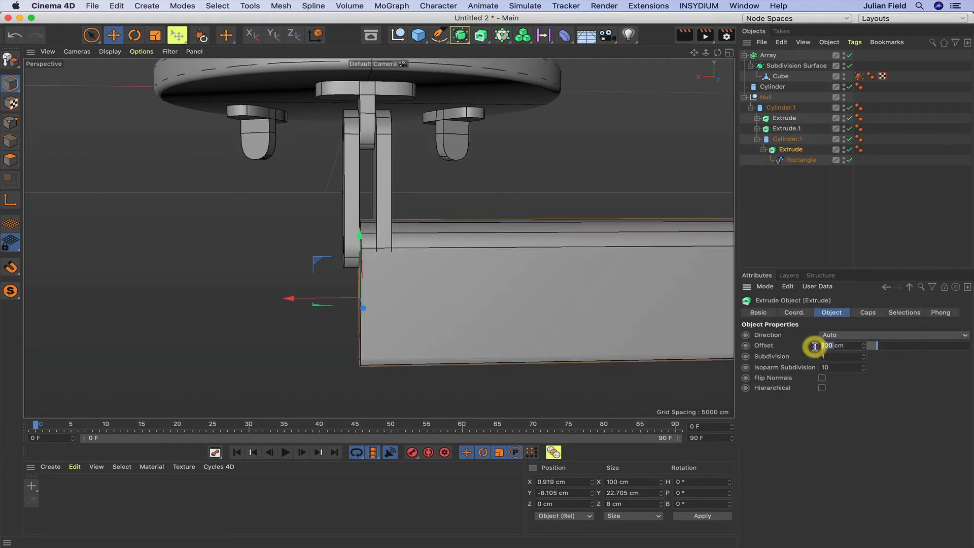
{"action": "type", "text": "2"}
{"action": "key", "text": "Return"}
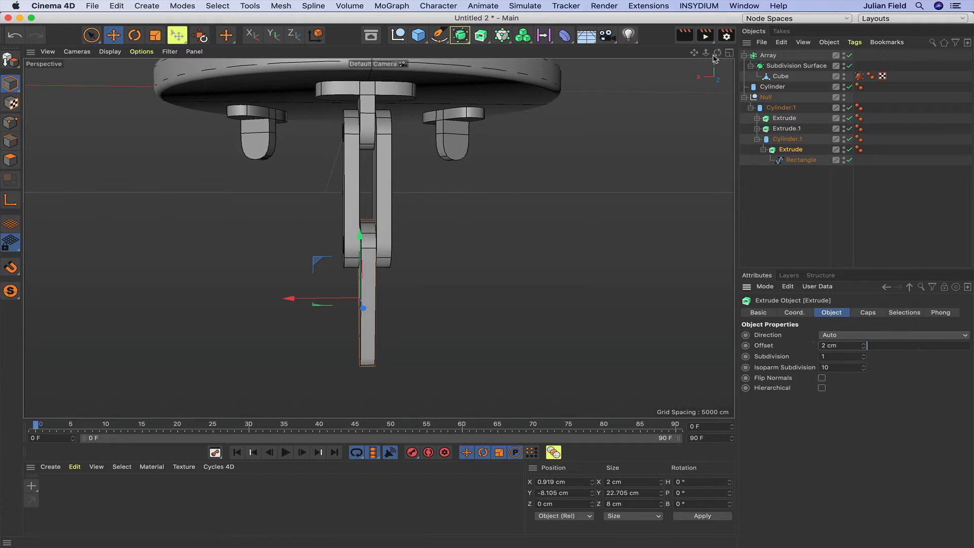
Move the extruded tapered link to about 1.015 cm in X to centre it between the two side plates.
{"action": "mouse_move", "coordinate": [717, 52]}
{"action": "left_mouse_down"}
{"action": "mouse_move", "coordinate": [797, 53]}
{"action": "mouse_move", "coordinate": [723, 52]}
{"action": "left_mouse_up"}
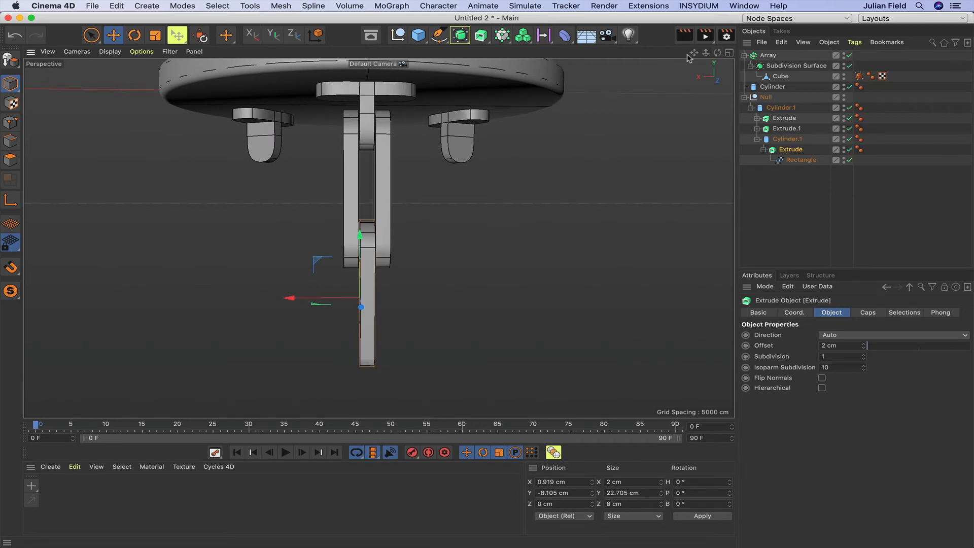
{"action": "left_click_drag", "start_coordinate": [694, 53], "coordinate": [620, 53]}
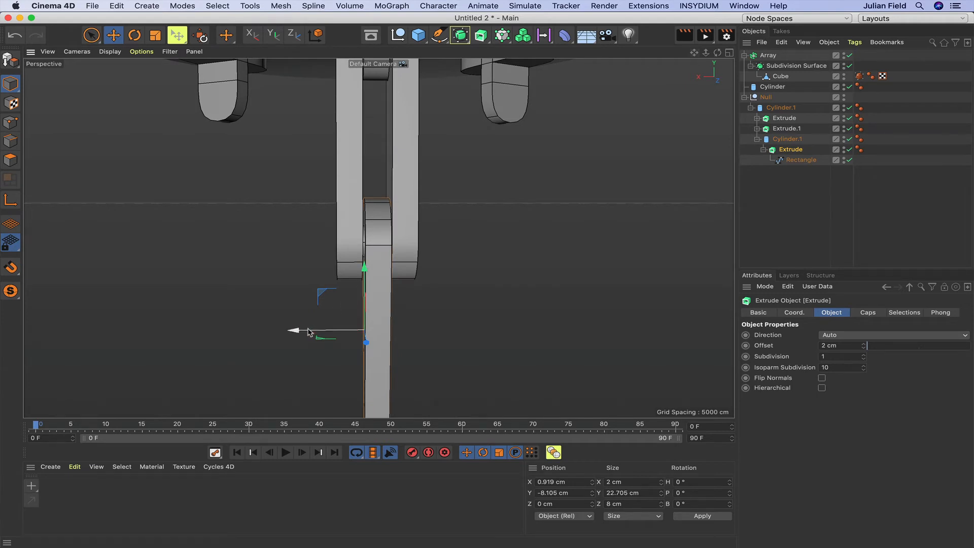
{"action": "left_click_drag", "start_coordinate": [308, 332], "coordinate": [306, 331]}
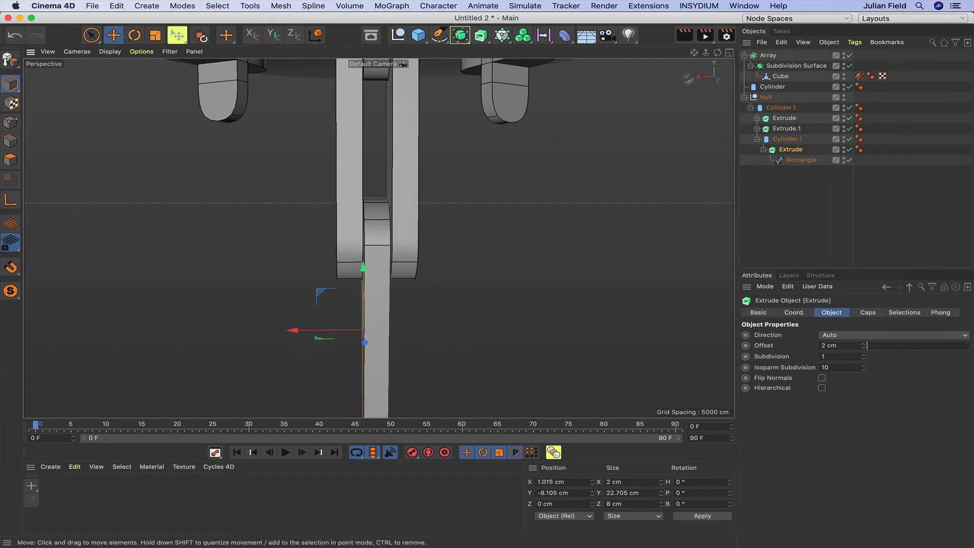
Move only the axis of the tapered link's Extrude to Y 0 cm so that its pivot sits at the pin.
{"action": "left_click_drag", "start_coordinate": [717, 53], "coordinate": [791, 56]}
{"action": "scroll", "coordinate": [381, 235], "scroll_direction": "down", "scroll_amount": 5}
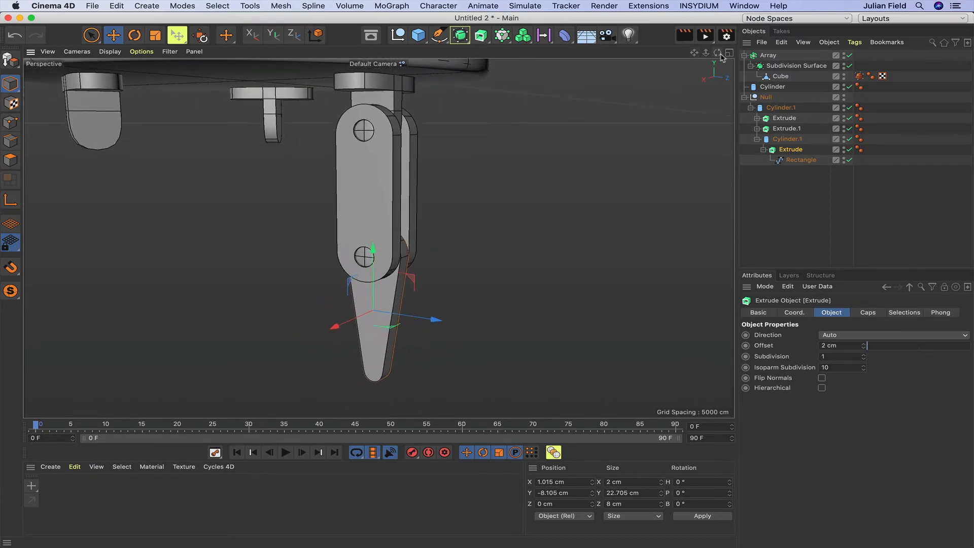
{"action": "left_click_drag", "start_coordinate": [718, 53], "coordinate": [736, 53]}
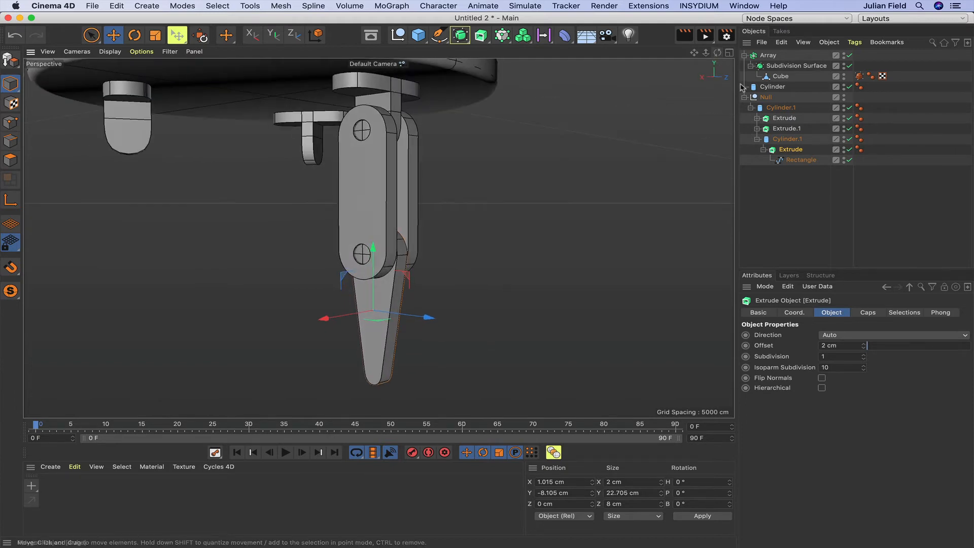
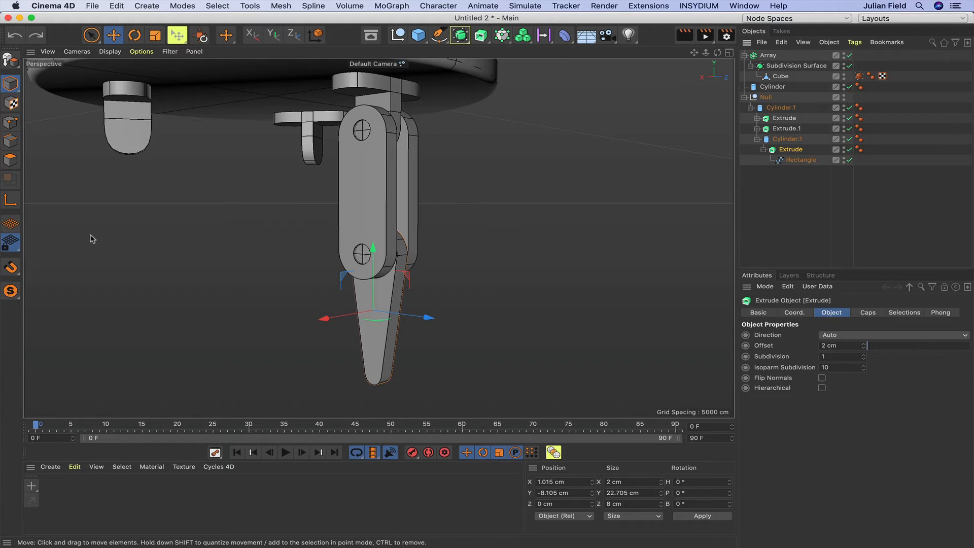
{"action": "left_click", "coordinate": [12, 202]}
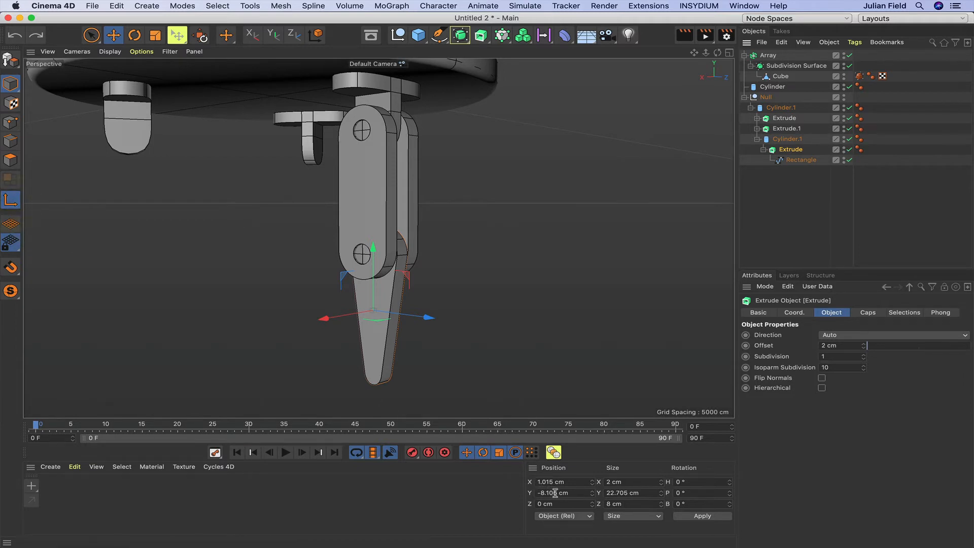
{"action": "type", "text": "0"}
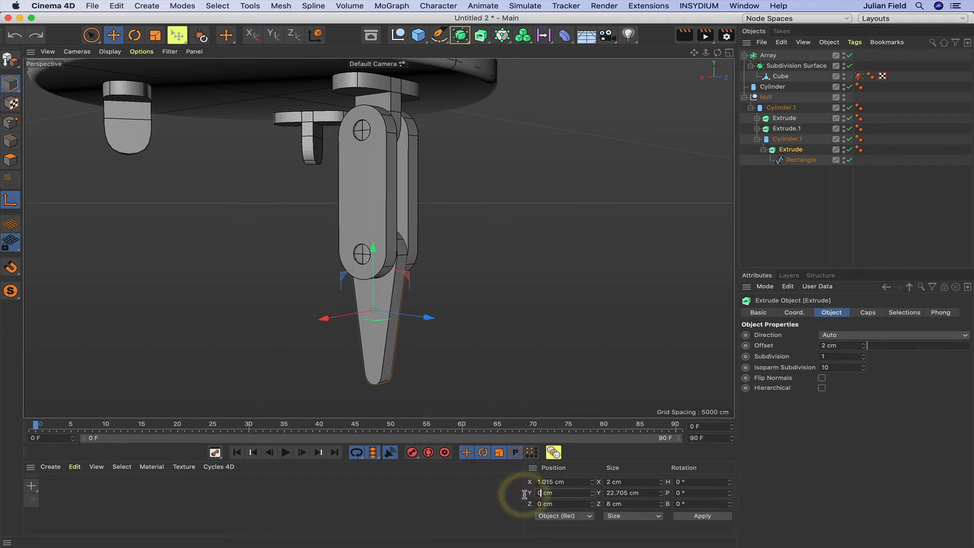
{"action": "key", "text": "Return"}
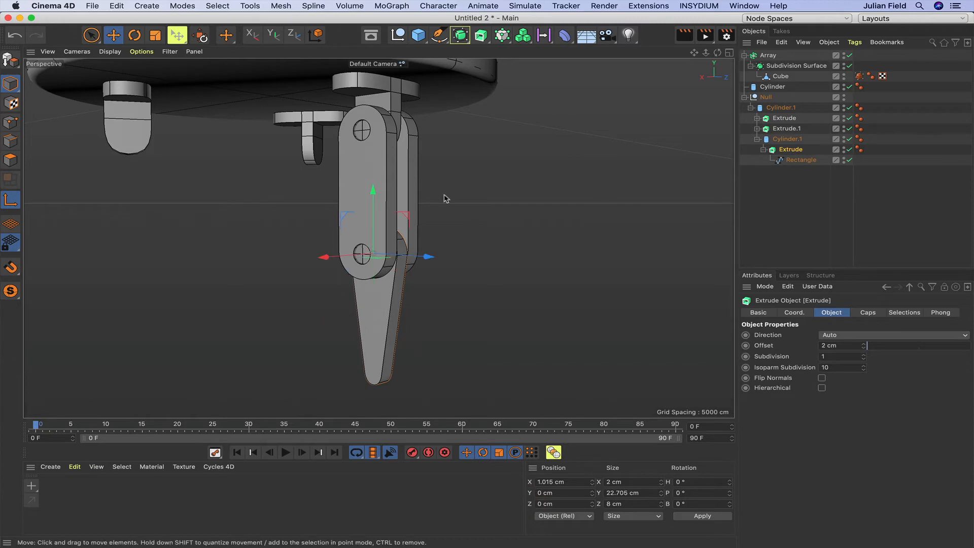
{"action": "left_click", "coordinate": [11, 199]}
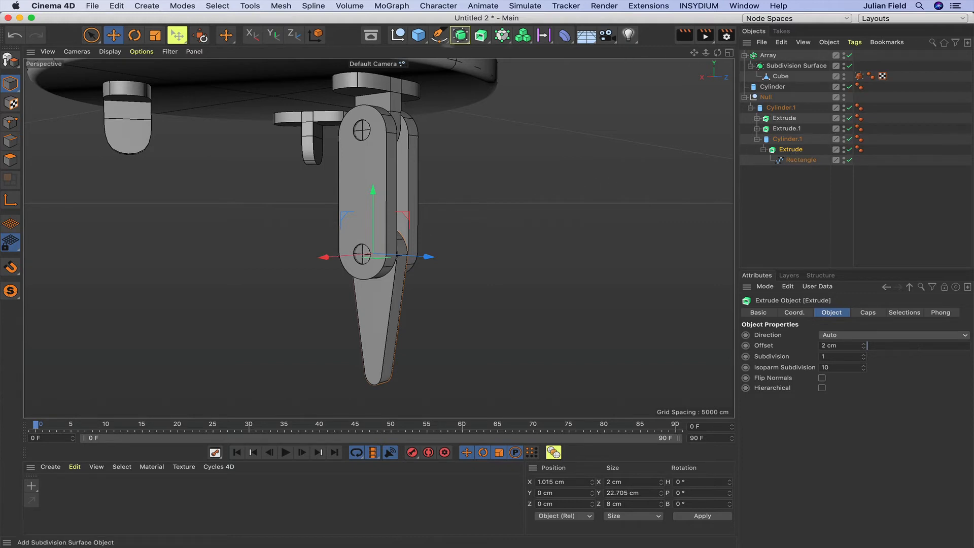
Add a new Null and make it a child of the tapered link's Extrude, below the Rectangle spline.
{"action": "left_click", "coordinate": [399, 36]}
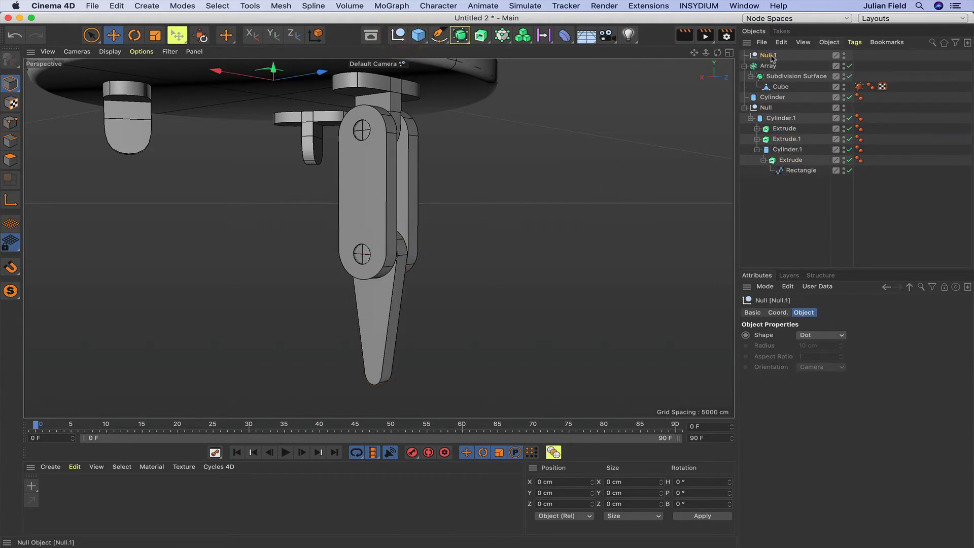
{"action": "left_click_drag", "start_coordinate": [771, 56], "coordinate": [794, 157]}
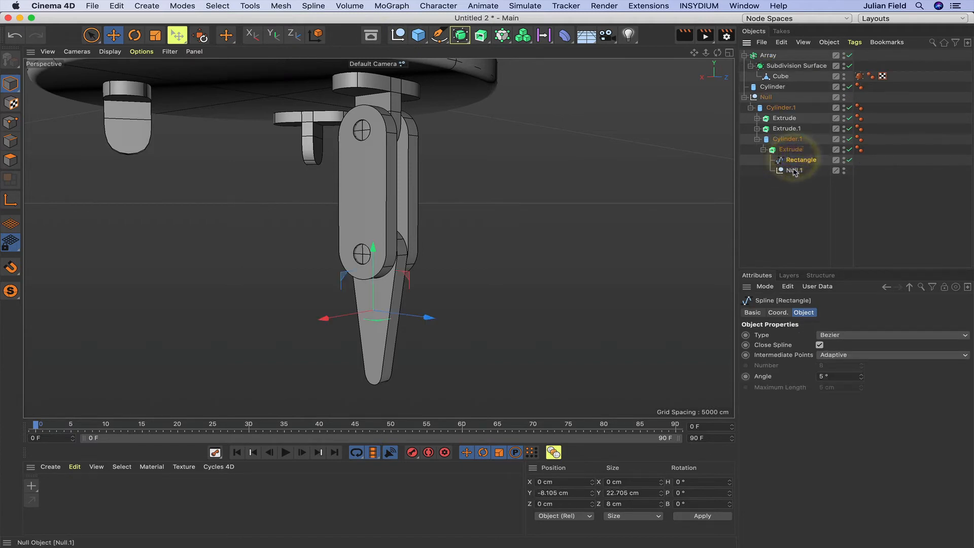
{"action": "left_click", "coordinate": [795, 171]}
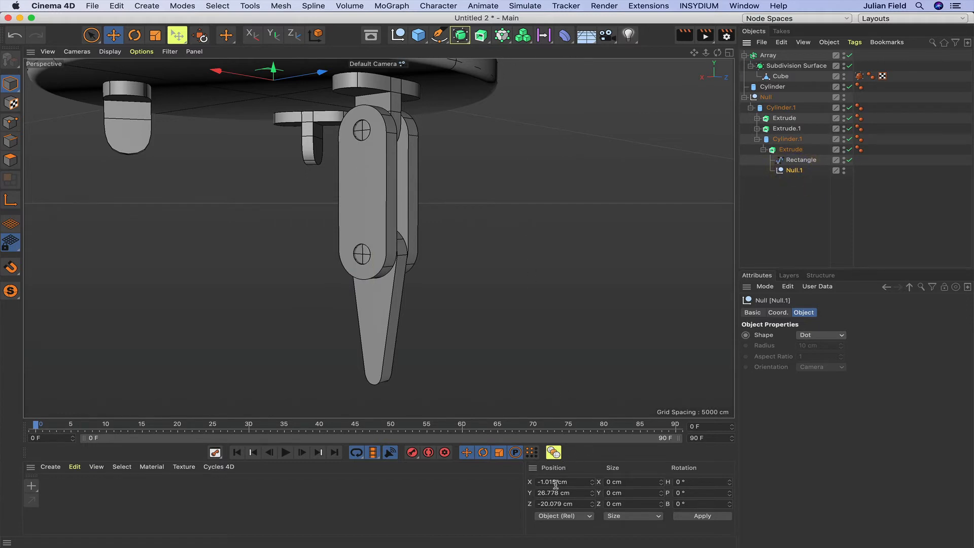
Set the new null's X, Y and Z position to 0 cm relative to the tapered link.
{"action": "left_click", "coordinate": [528, 482]}
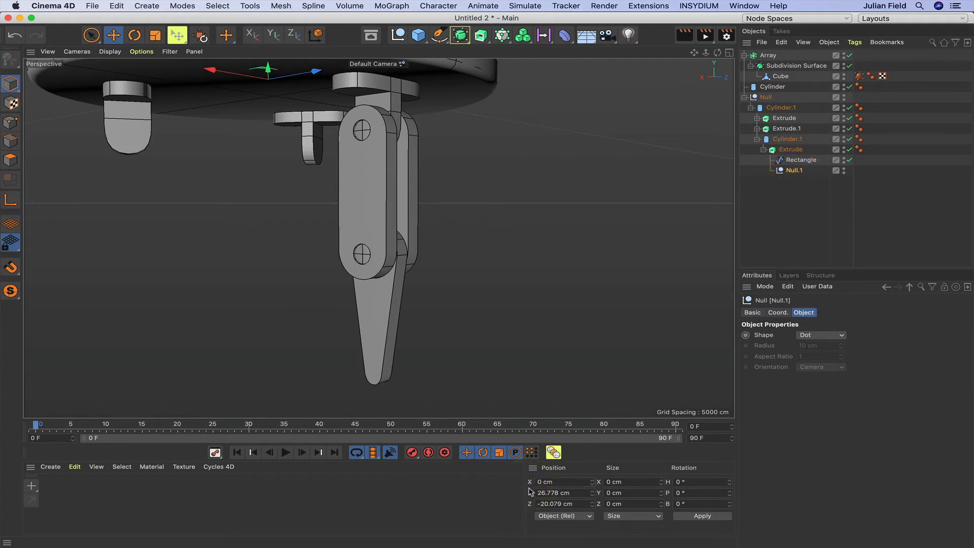
{"action": "type", "text": "0"}
{"action": "key", "text": "Return"}
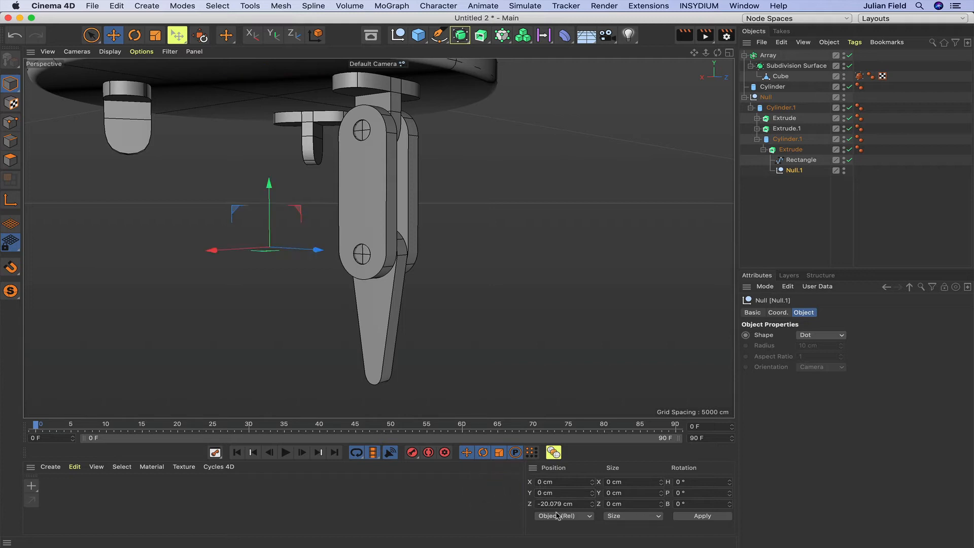
{"action": "type", "text": "0"}
{"action": "key", "text": "Return"}
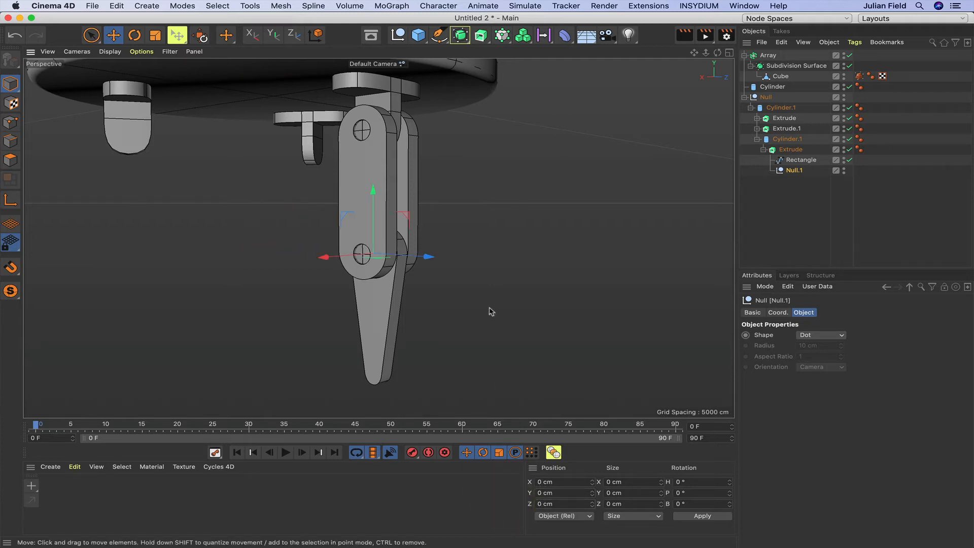
Move the null down along Y to about -18.77 cm, at the tapered link's lower end, and display it in the Right view.
{"action": "left_click_drag", "start_coordinate": [375, 194], "coordinate": [377, 328]}
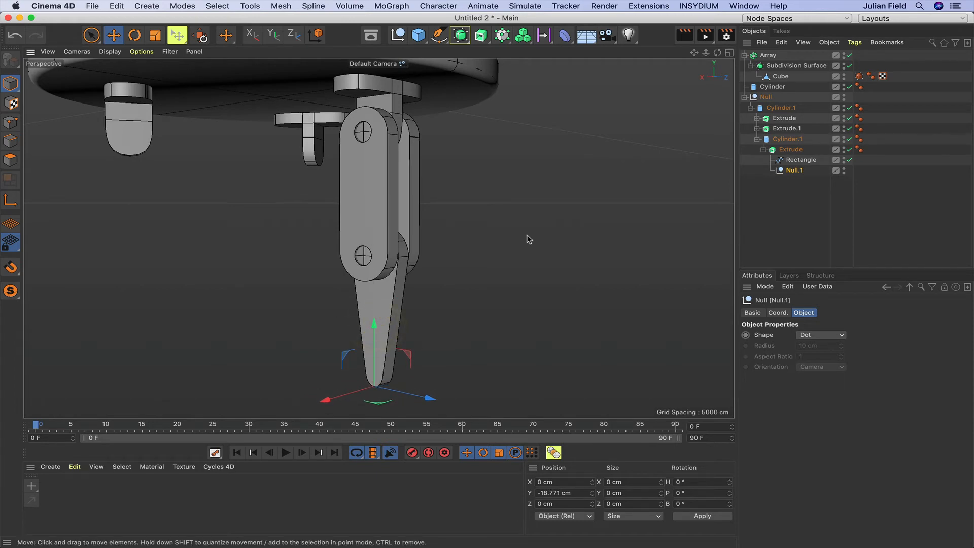
{"action": "key", "text": "F3"}
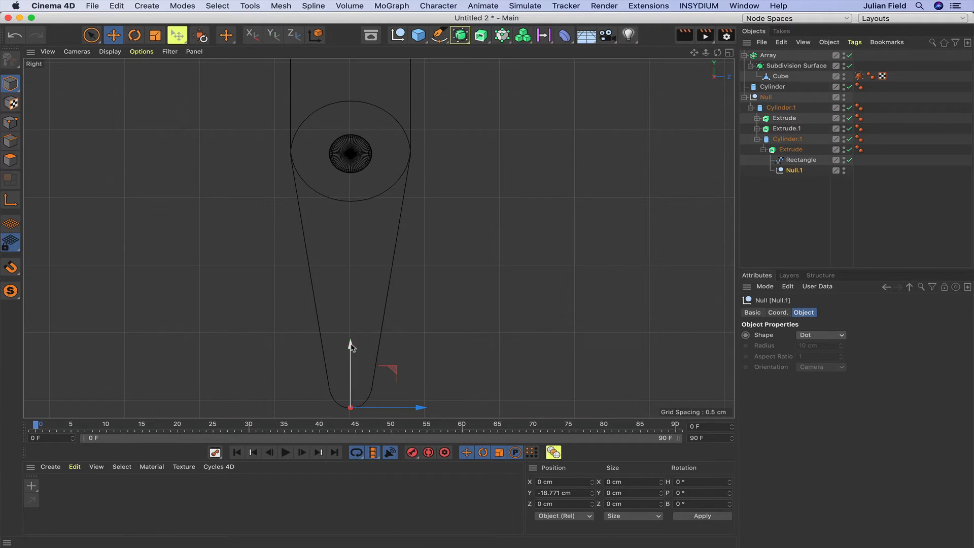
Lower Null.1 to the fingertip at about Y -18.93 cm and rename the finger's top-level null Finger1.
{"action": "left_click_drag", "start_coordinate": [352, 346], "coordinate": [351, 348]}
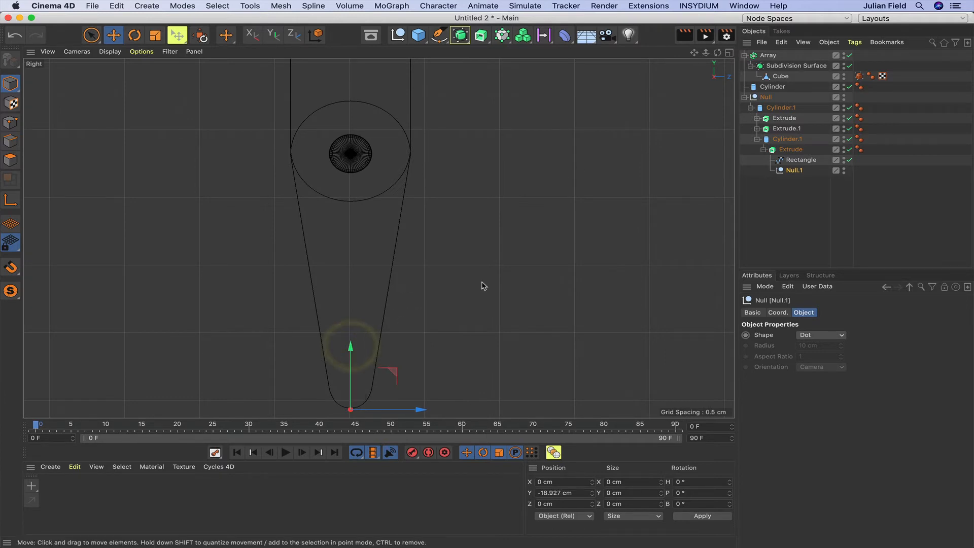
{"action": "key", "text": "F1"}
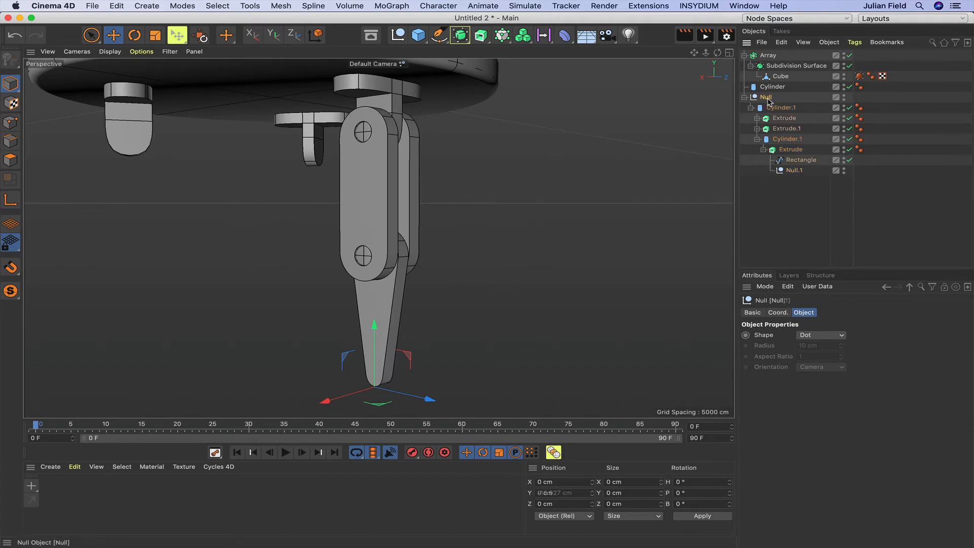
{"action": "double_click", "coordinate": [766, 97]}
{"action": "type", "text": "Fing"}
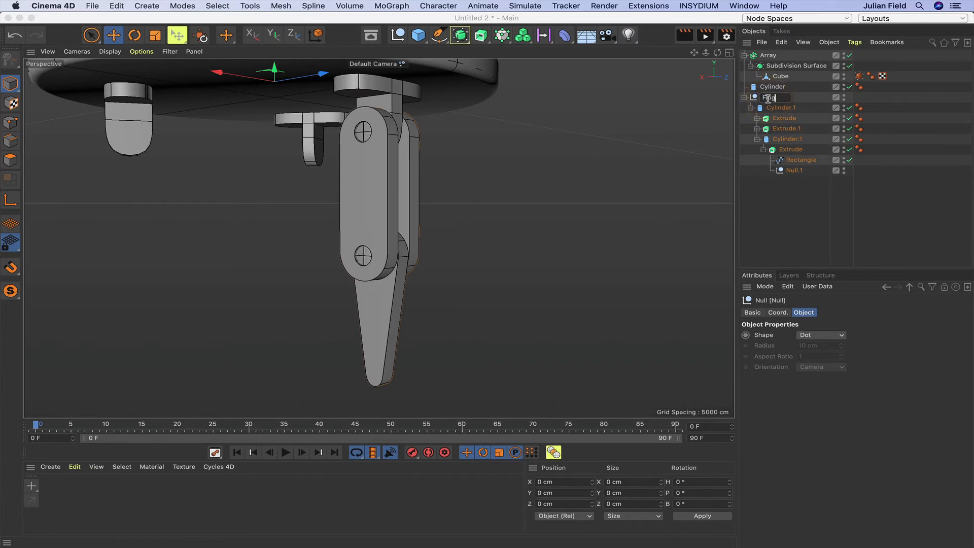
{"action": "type", "text": "er1"}
{"action": "key", "text": "Return"}
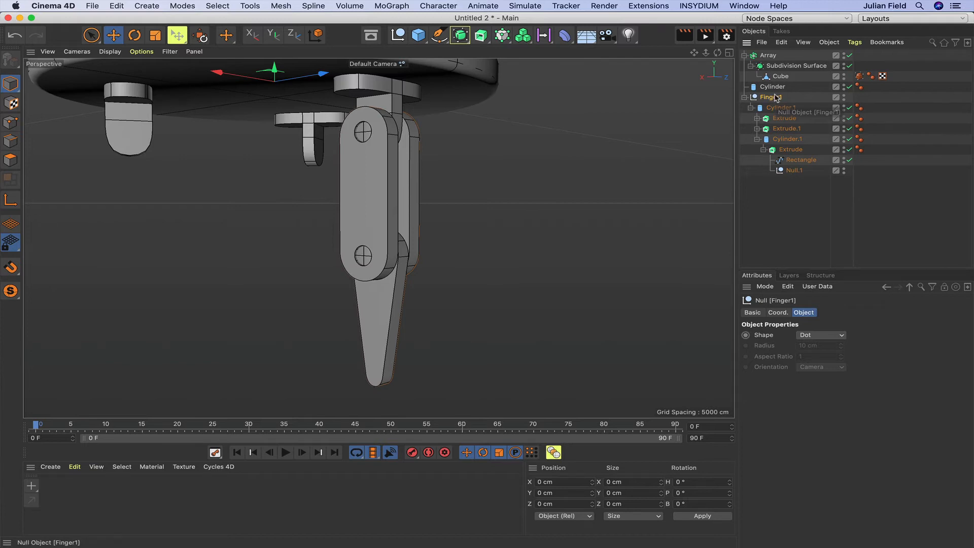
Rename the finger's upper pivot cylinder BottomJoint and the nested lower pivot cylinder TopJoint.
{"action": "left_click_drag", "start_coordinate": [717, 57], "coordinate": [728, 58]}
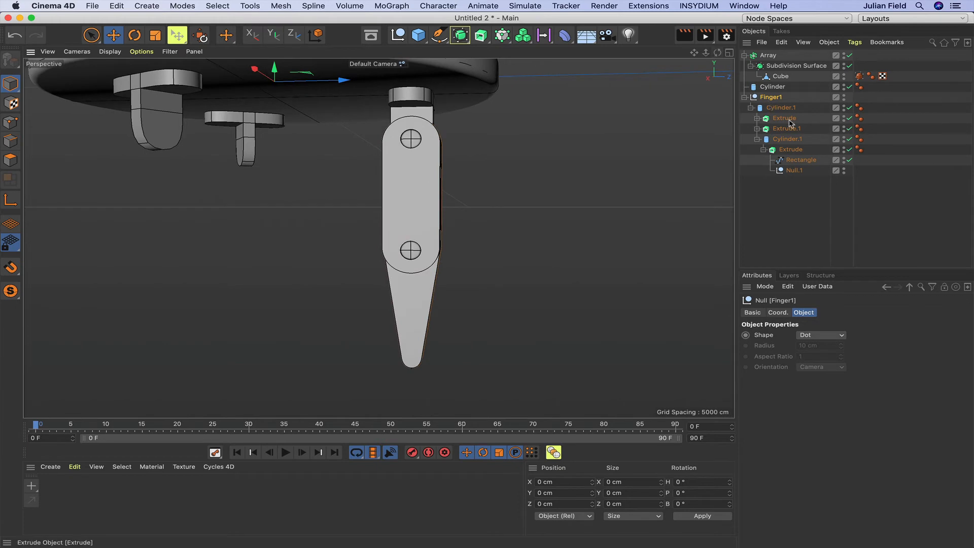
{"action": "double_click", "coordinate": [779, 108]}
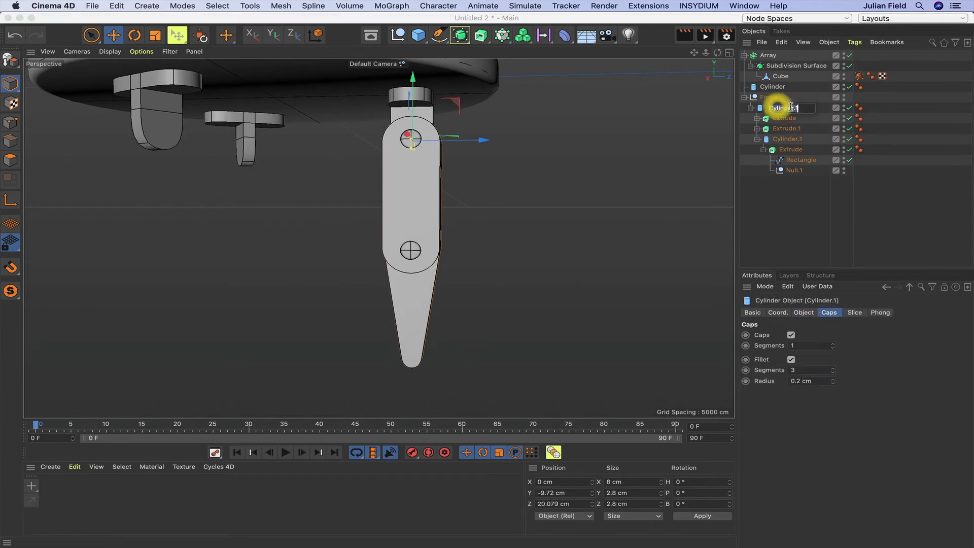
{"action": "type", "text": "Joint"}
{"action": "key", "text": "Return"}
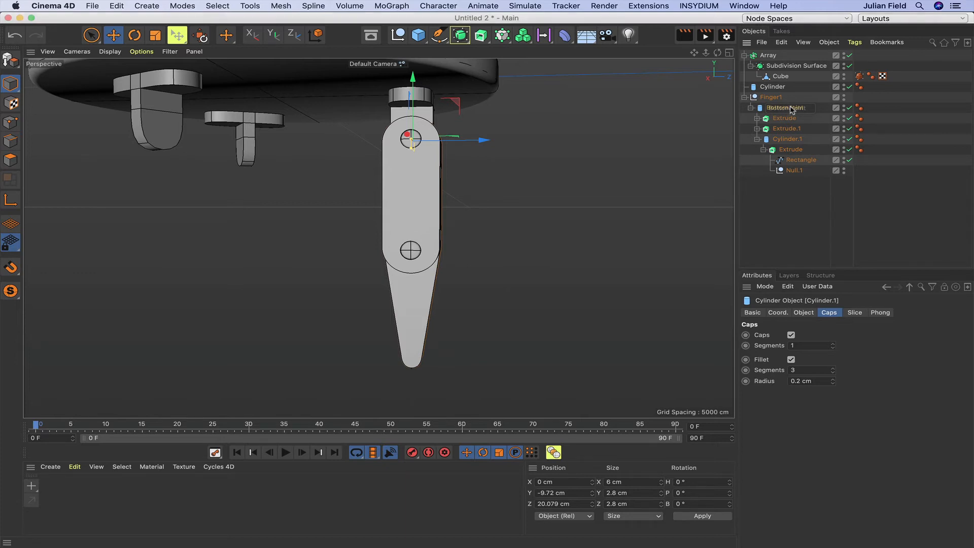
{"action": "double_click", "coordinate": [787, 139]}
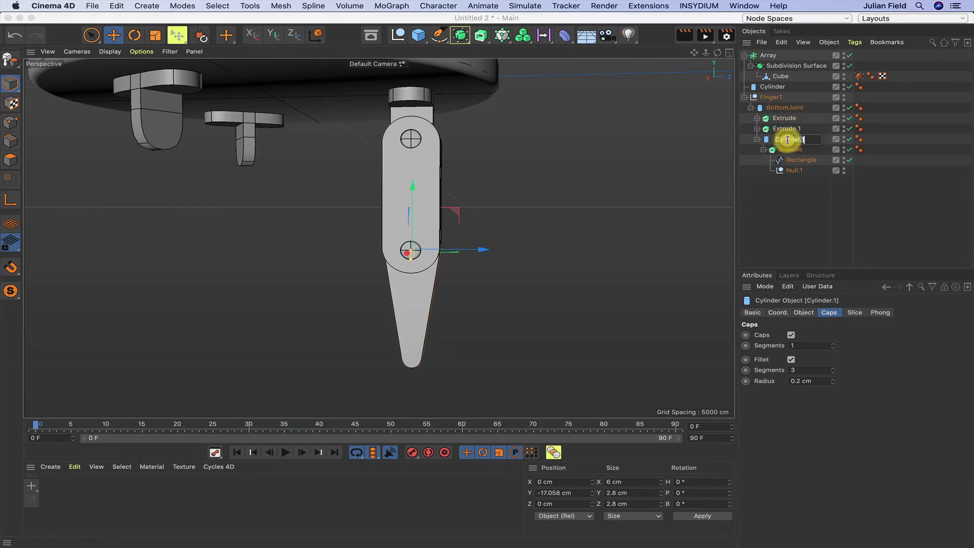
{"action": "type", "text": "Top"}
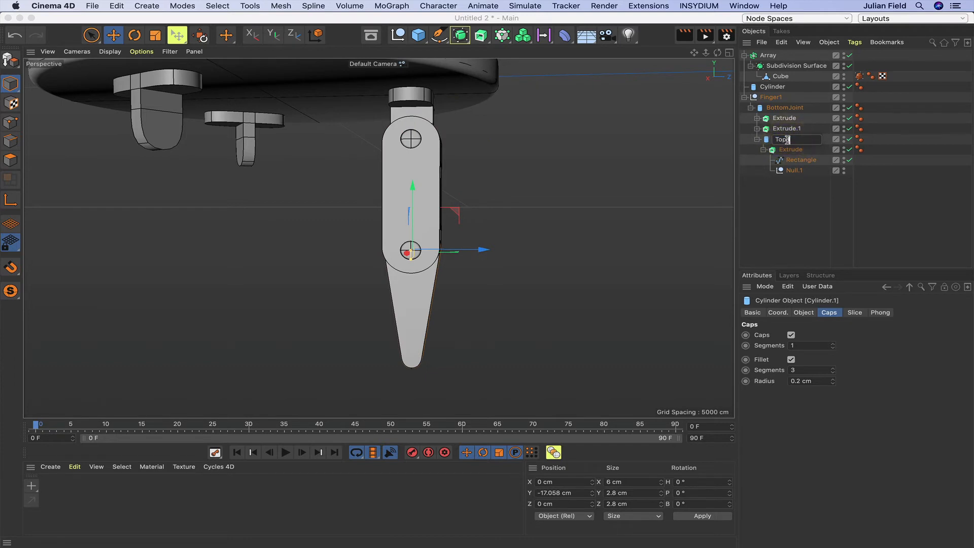
{"action": "type", "text": "Joint"}
{"action": "key", "text": "Return"}
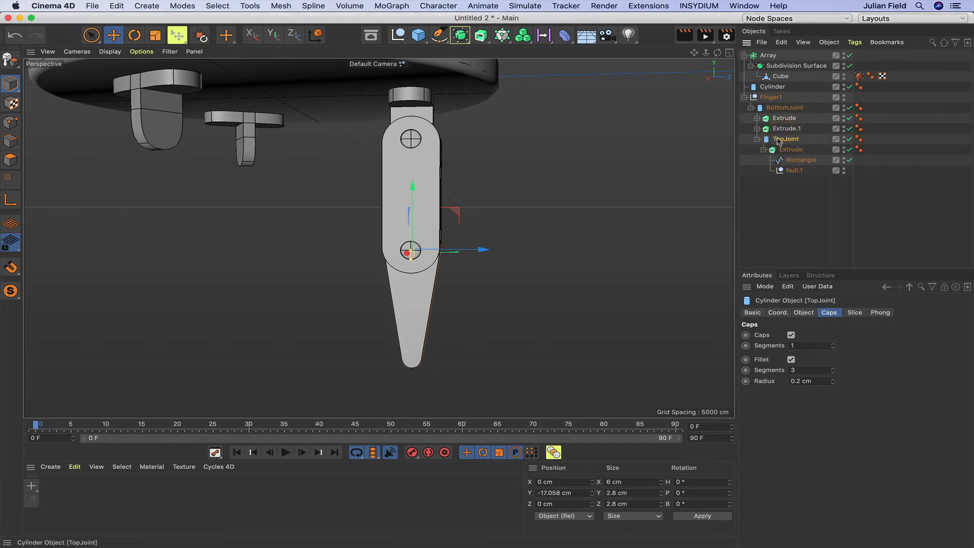
Bend the finger by rotating BottomJoint to a pitch of about 14.7° and TopJoint to about -15.8°.
{"action": "left_click", "coordinate": [786, 108]}
{"action": "left_click", "coordinate": [134, 35]}
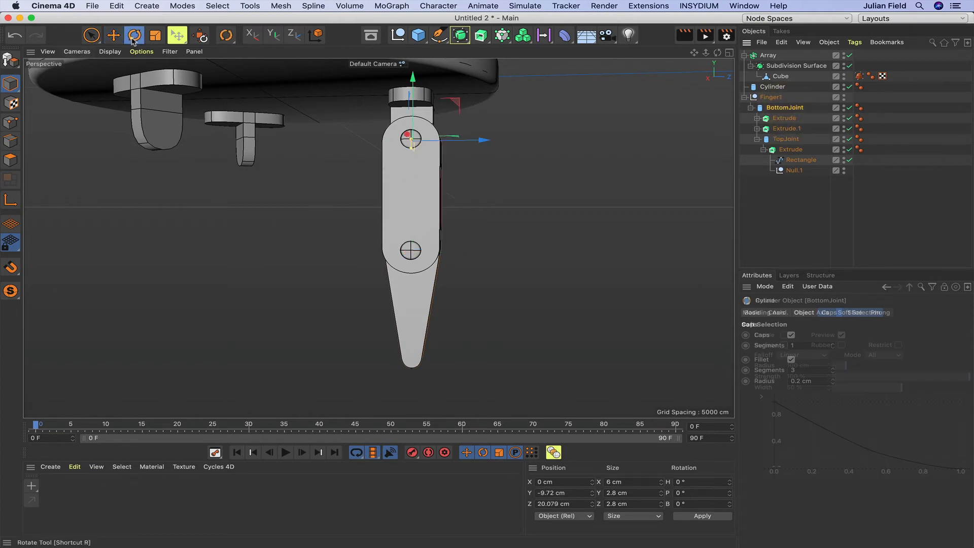
{"action": "left_click_drag", "start_coordinate": [388, 120], "coordinate": [375, 125]}
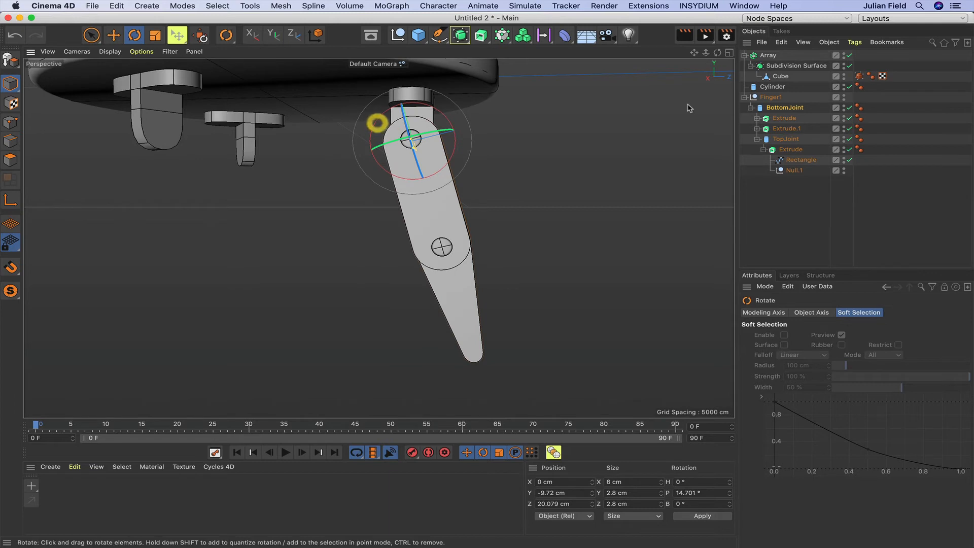
{"action": "left_click", "coordinate": [784, 139]}
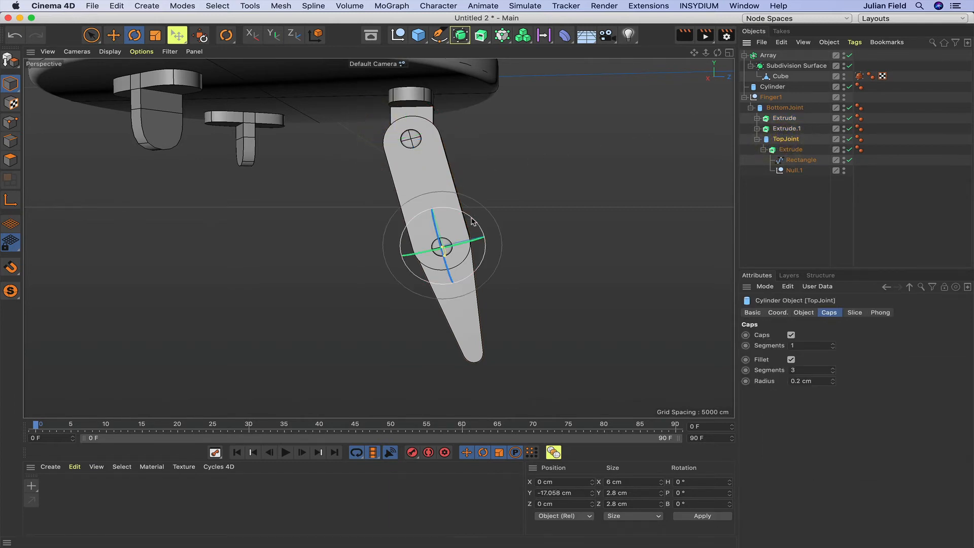
{"action": "left_click_drag", "start_coordinate": [472, 221], "coordinate": [475, 230]}
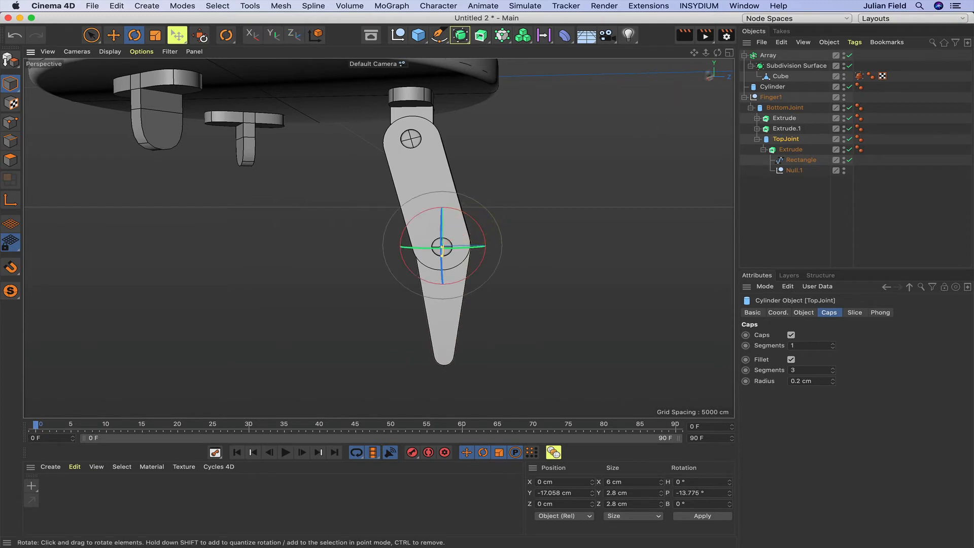
{"action": "left_click_drag", "start_coordinate": [718, 53], "coordinate": [474, 230]}
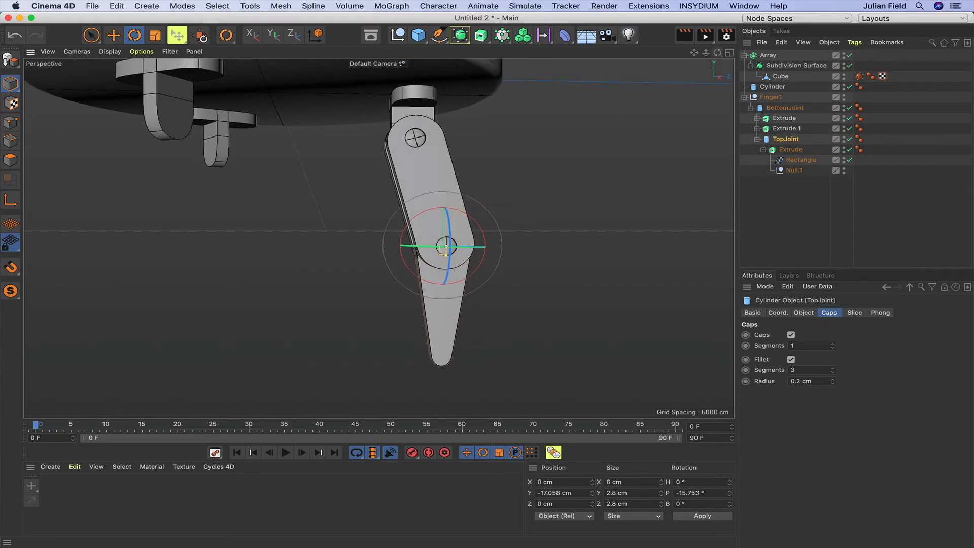
{"action": "mouse_move", "coordinate": [718, 53]}
{"action": "left_mouse_down"}
{"action": "mouse_move", "coordinate": [649, 67]}
{"action": "mouse_move", "coordinate": [720, 62]}
{"action": "mouse_move", "coordinate": [710, 65]}
{"action": "left_mouse_up"}
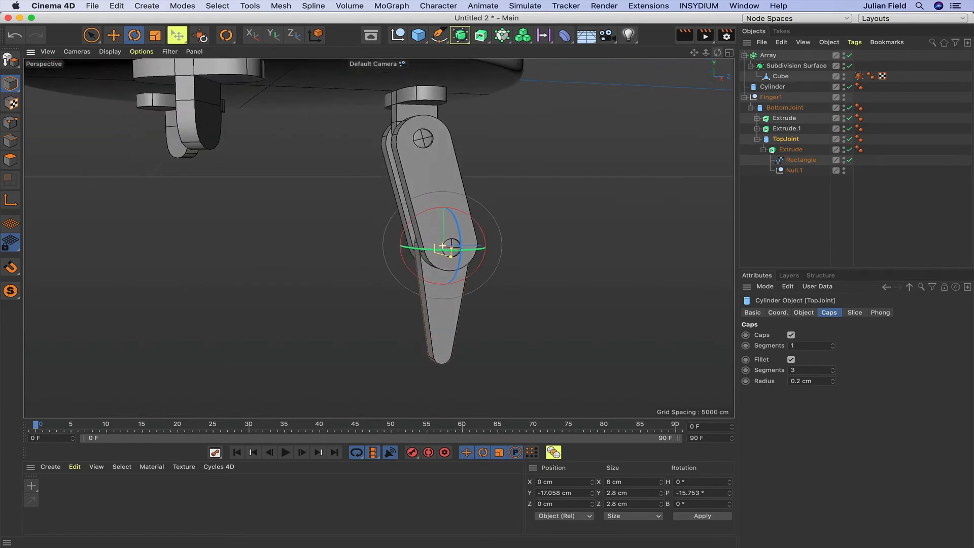
Take BottomJoint out of the Finger1 null and nest Finger1 under BottomJoint instead.
{"action": "left_click", "coordinate": [779, 108]}
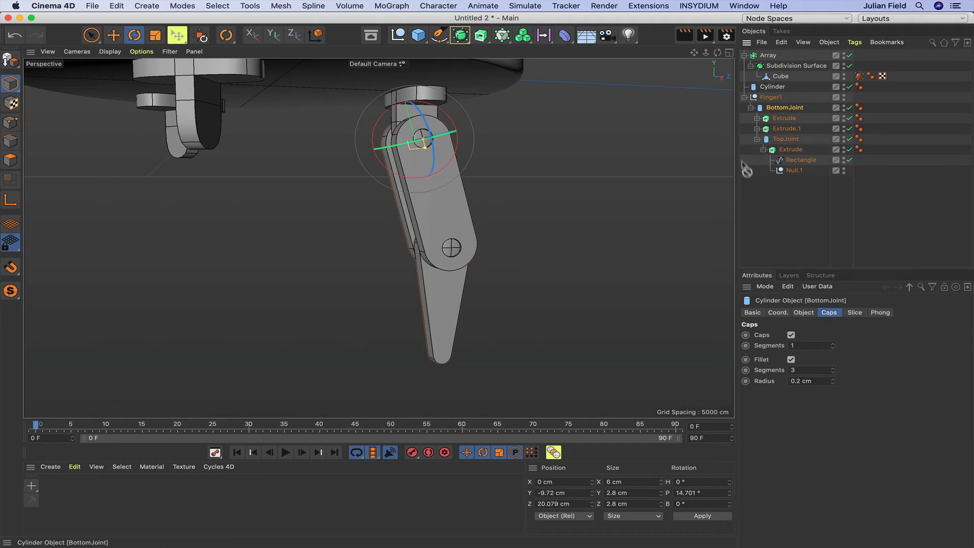
{"action": "left_click_drag", "start_coordinate": [740, 109], "coordinate": [740, 92]}
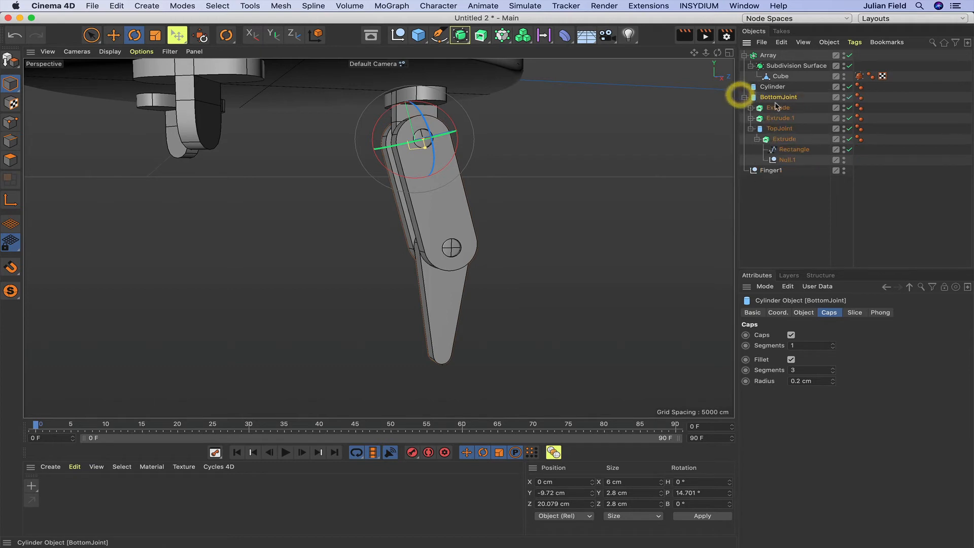
{"action": "left_click_drag", "start_coordinate": [771, 173], "coordinate": [779, 97]}
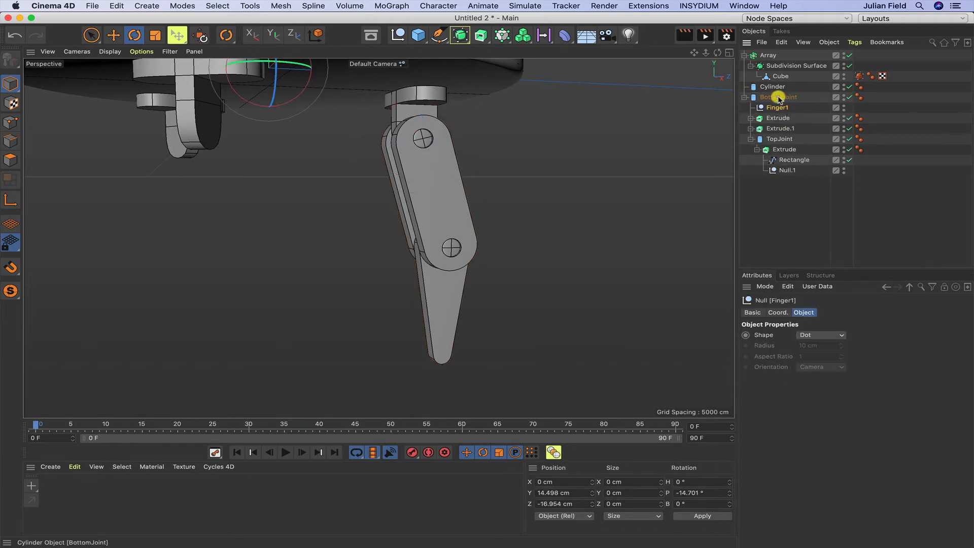
Set Finger1's relative Y and Z positions to 0 cm and make it the parent of BottomJoint again.
{"action": "double_click", "coordinate": [556, 492]}
{"action": "type", "text": "0"}
{"action": "left_click", "coordinate": [512, 494]}
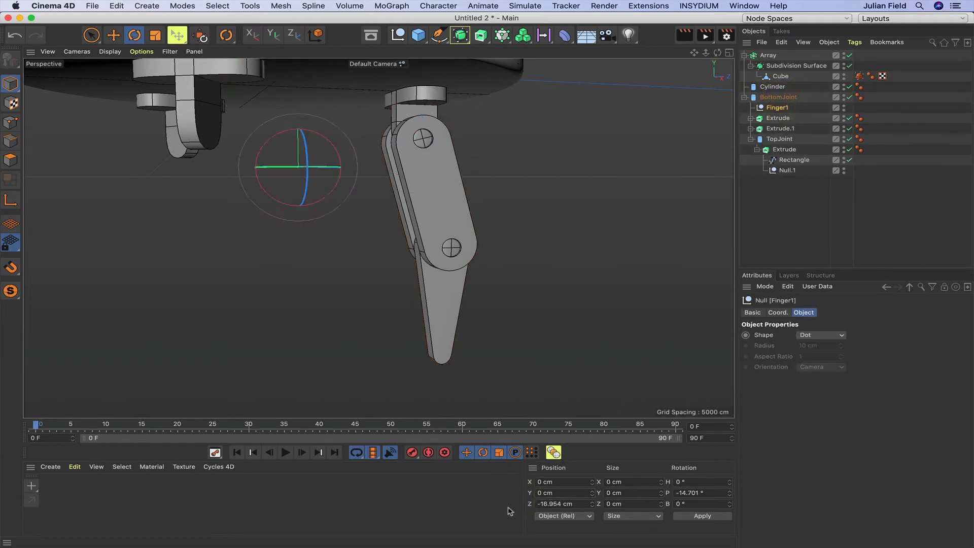
{"action": "type", "text": "0"}
{"action": "left_click", "coordinate": [483, 506]}
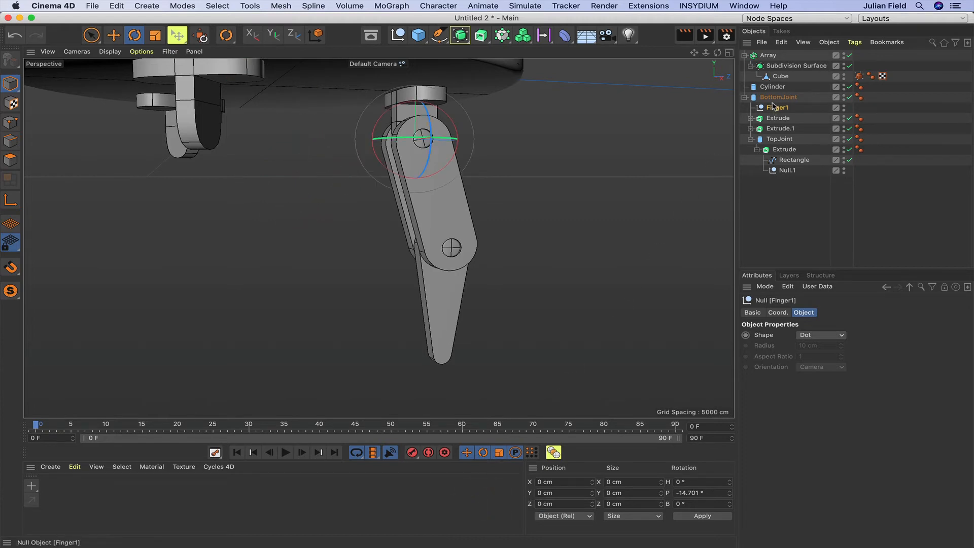
{"action": "left_click_drag", "start_coordinate": [773, 110], "coordinate": [772, 170]}
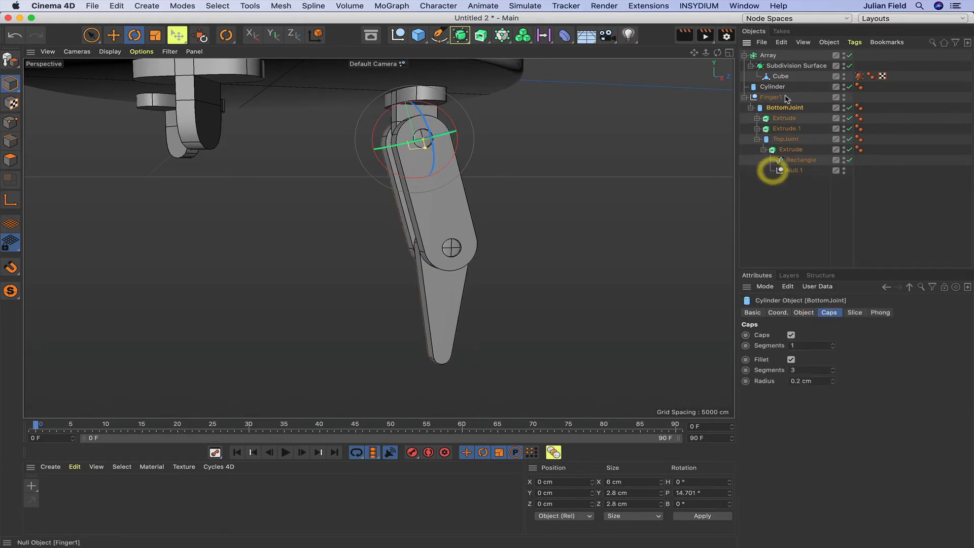
{"action": "left_click", "coordinate": [769, 99]}
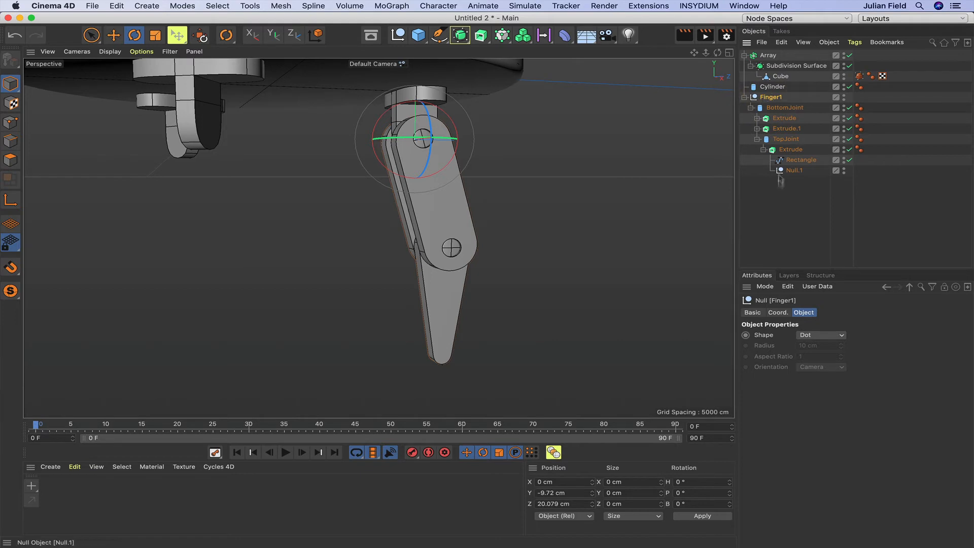
Add a null, nest the Array, Cylinder and Finger1 objects under it, and rename it Claw.
{"action": "left_click", "coordinate": [396, 40]}
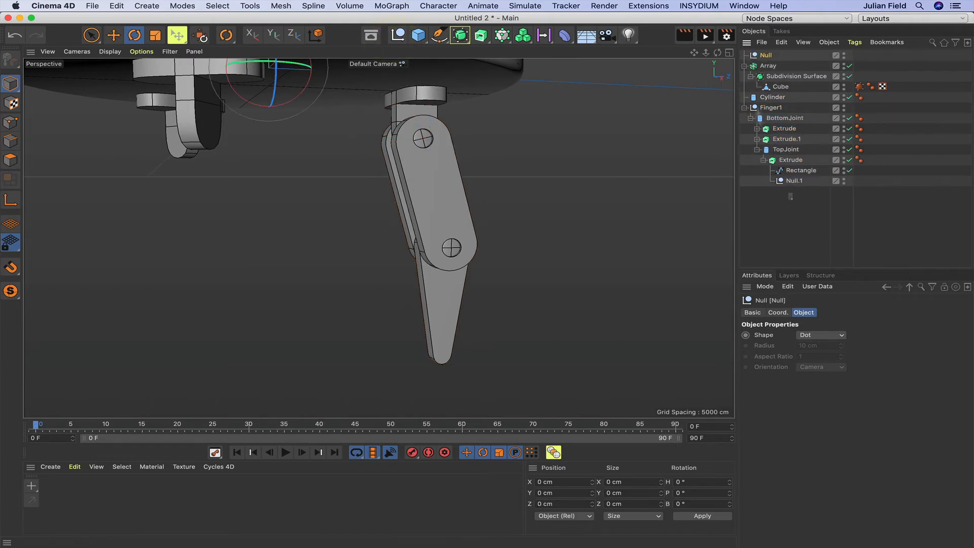
{"action": "left_click_drag", "start_coordinate": [790, 196], "coordinate": [768, 56]}
{"action": "double_click", "coordinate": [767, 55]}
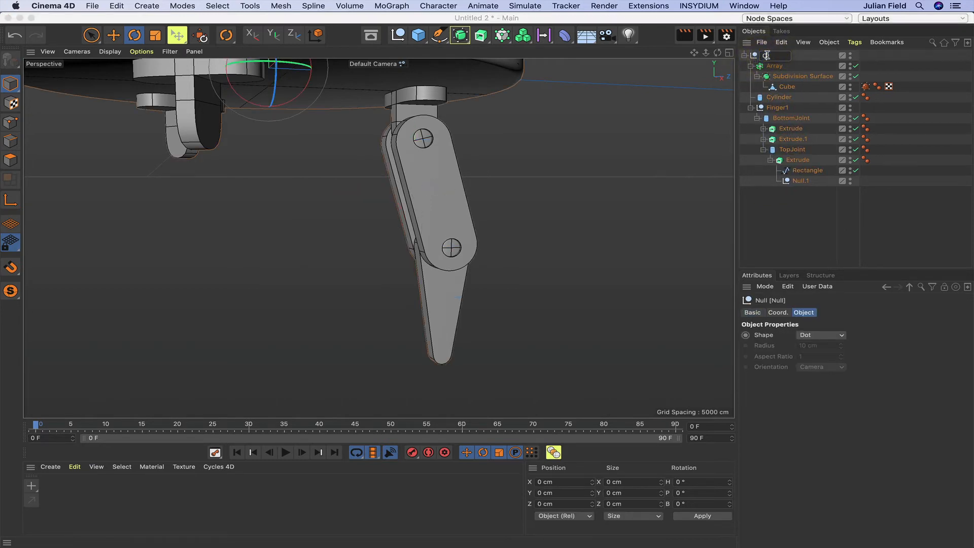
{"action": "key", "text": "Return"}
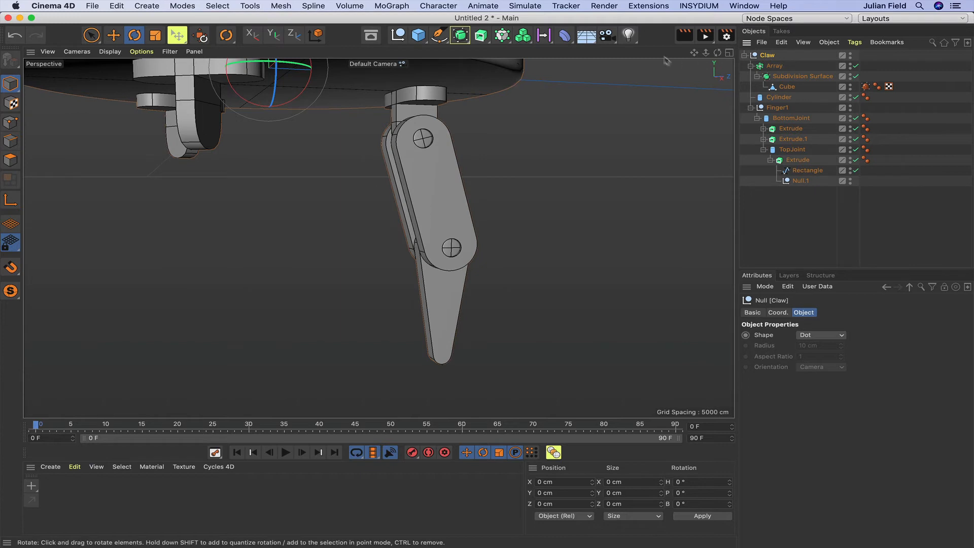
In the Right view, move only the Claw null's axis up to the plate's upper surface, at about Y 2.51 cm.
{"action": "key", "text": "F2"}
{"action": "key", "text": "F3"}
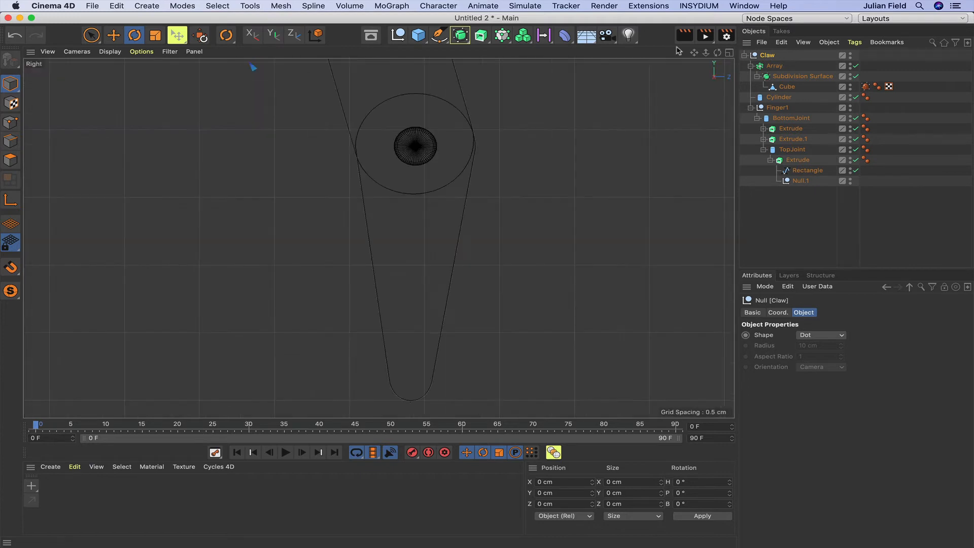
{"action": "scroll", "coordinate": [378, 238], "scroll_direction": "down", "scroll_amount": 3}
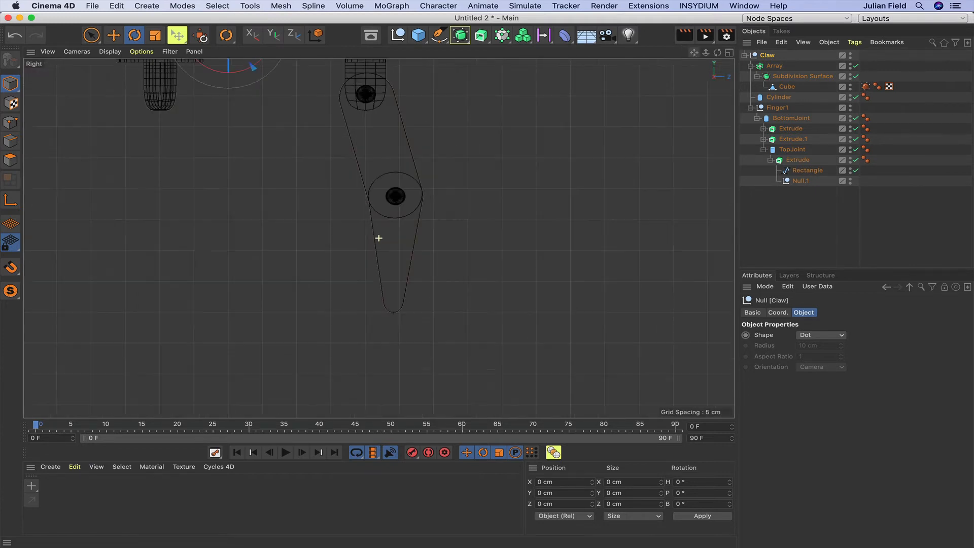
{"action": "middle_click_drag", "start_coordinate": [305, 101], "coordinate": [394, 275], "text": "alt"}
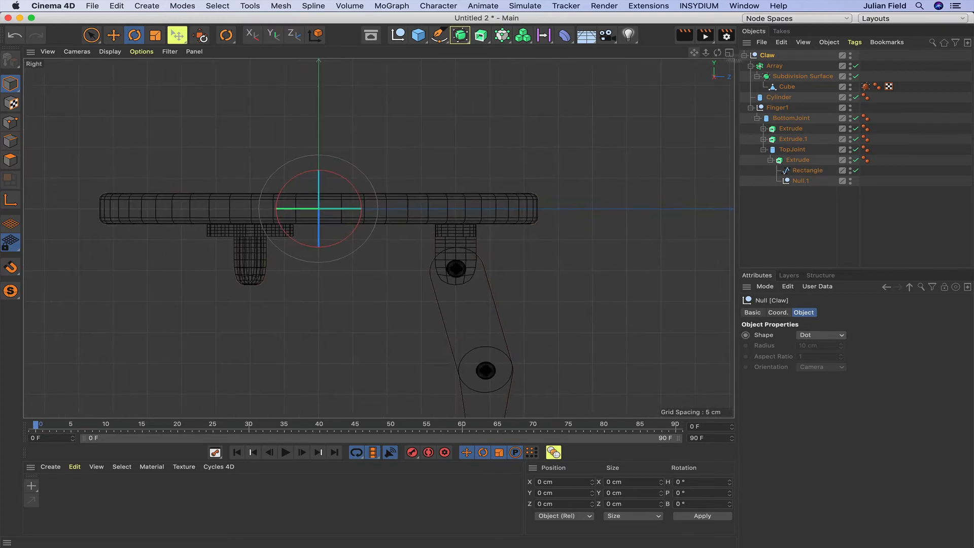
{"action": "left_click", "coordinate": [770, 54]}
{"action": "left_click", "coordinate": [11, 200]}
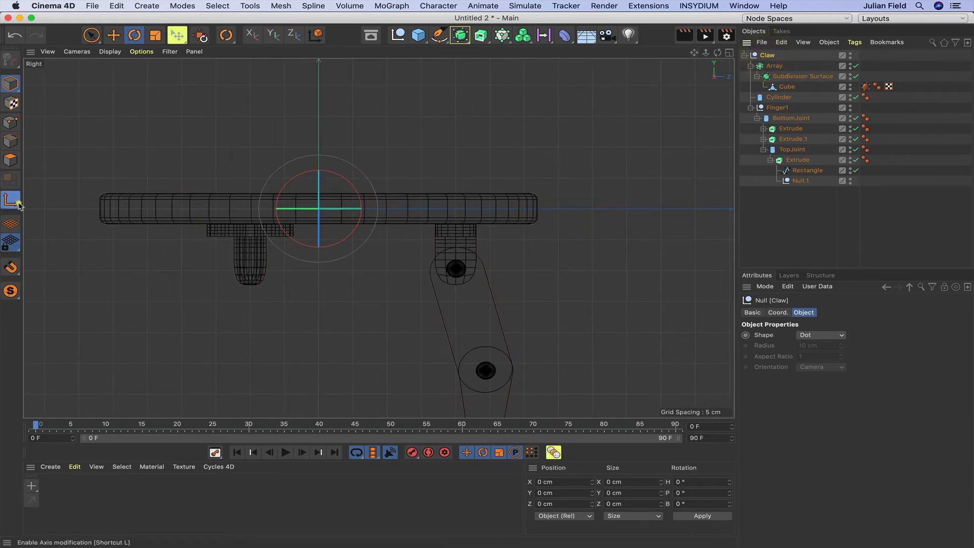
{"action": "key", "text": "e"}
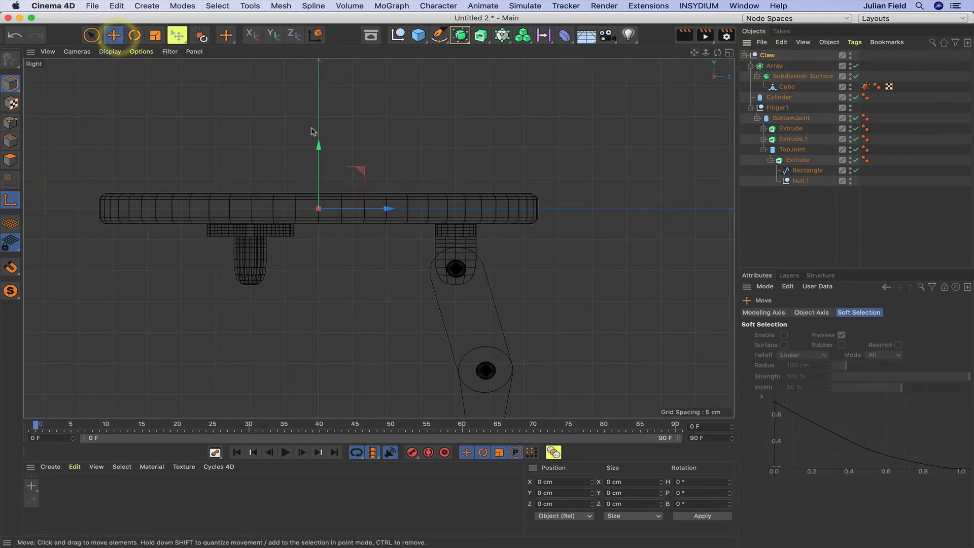
{"action": "left_click_drag", "start_coordinate": [318, 146], "coordinate": [321, 130]}
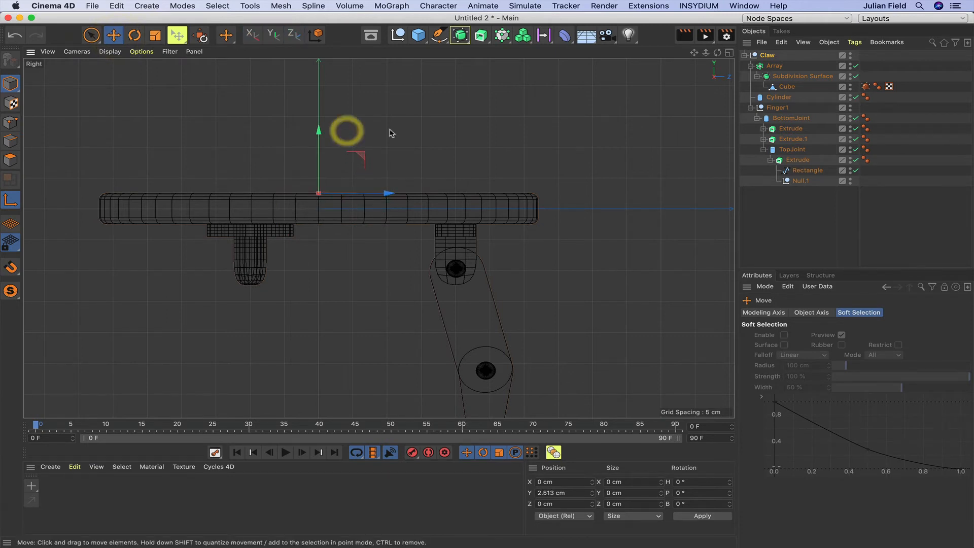
{"action": "key", "text": "F1"}
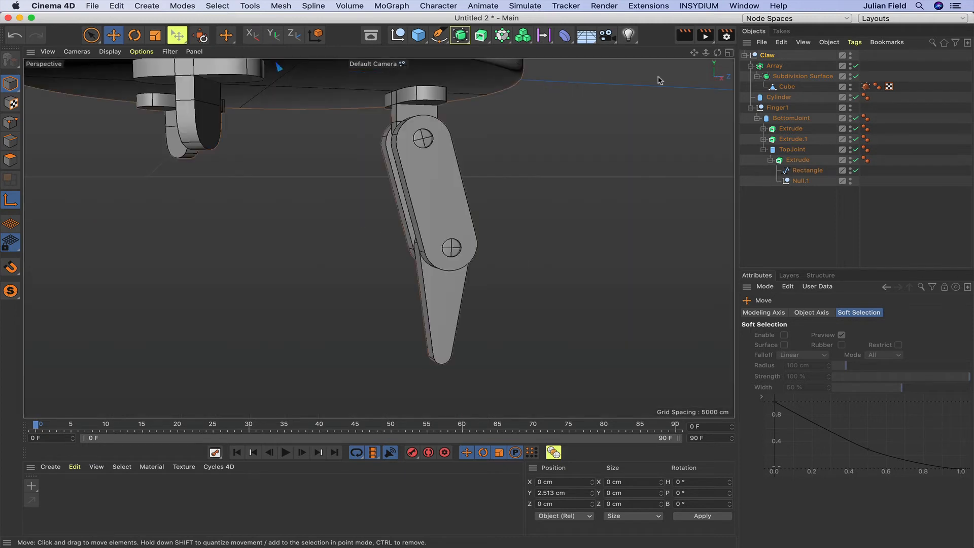
{"action": "middle_click_drag", "start_coordinate": [188, 195], "coordinate": [231, 191], "text": "alt"}
{"action": "left_click", "coordinate": [10, 199]}
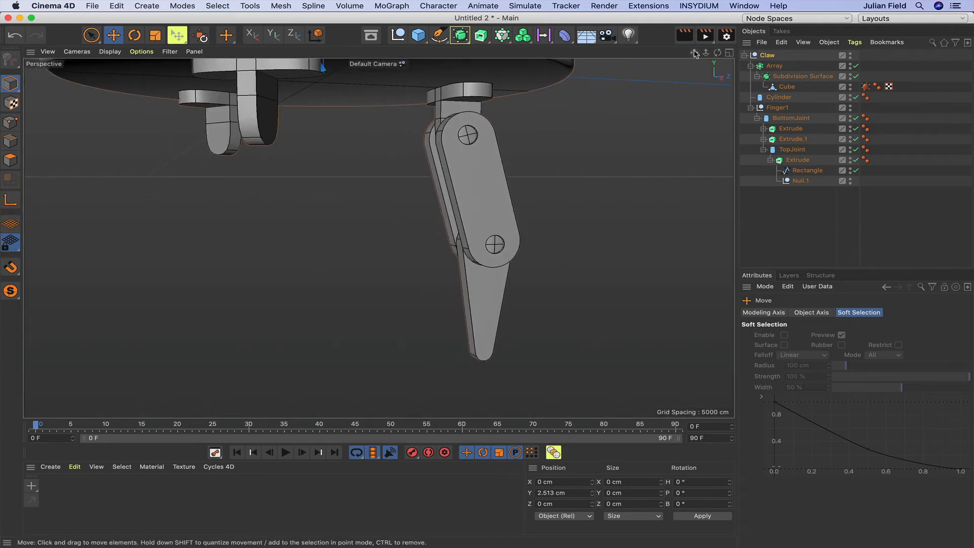
{"action": "left_click_drag", "start_coordinate": [695, 52], "coordinate": [675, 69]}
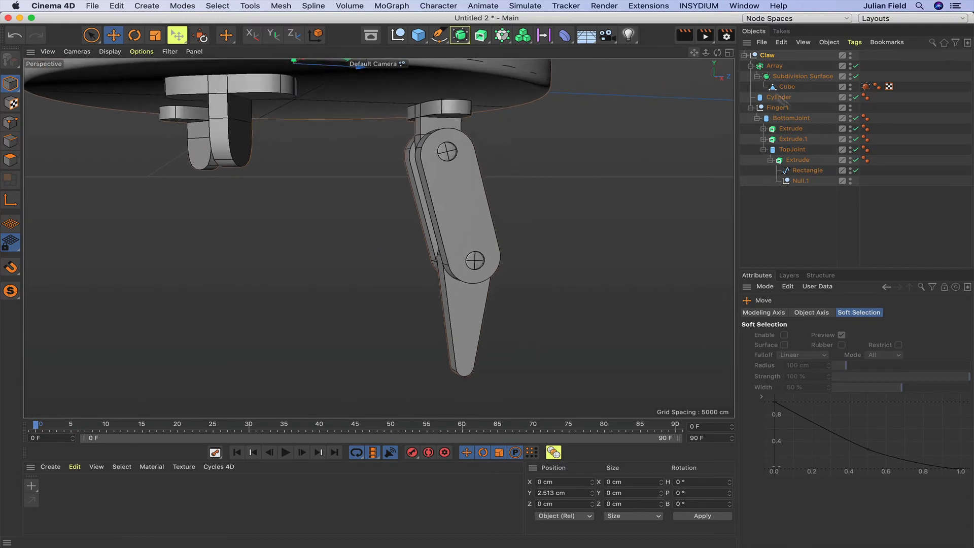
Add an IK rigging tag to the Finger1 null.
{"action": "left_click", "coordinate": [781, 226]}
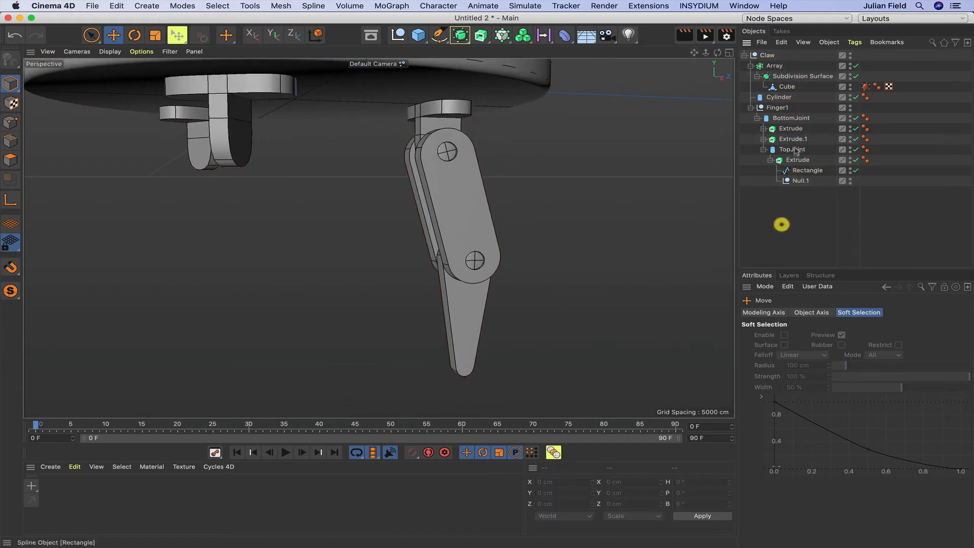
{"action": "left_click", "coordinate": [774, 108]}
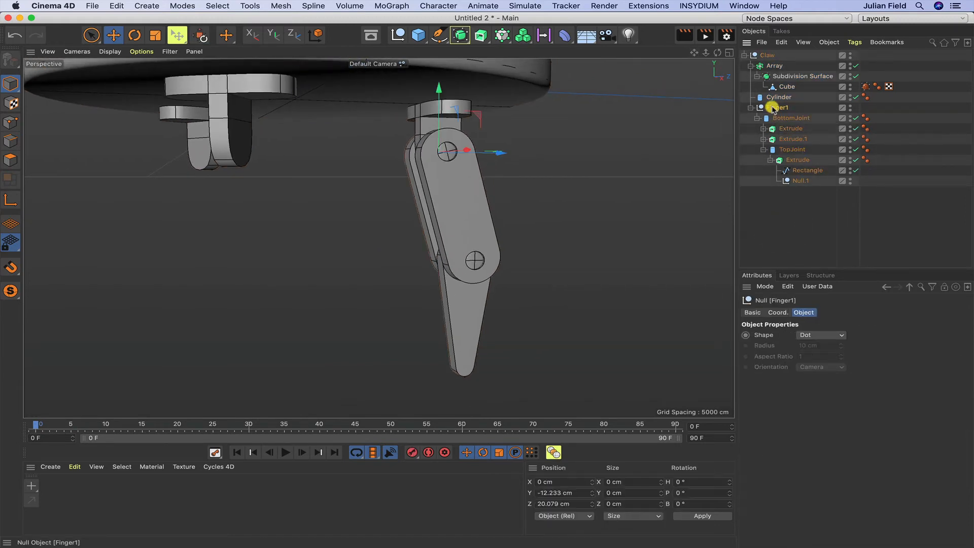
{"action": "left_click", "coordinate": [855, 42]}
{"action": "mouse_move", "coordinate": [868, 168]}
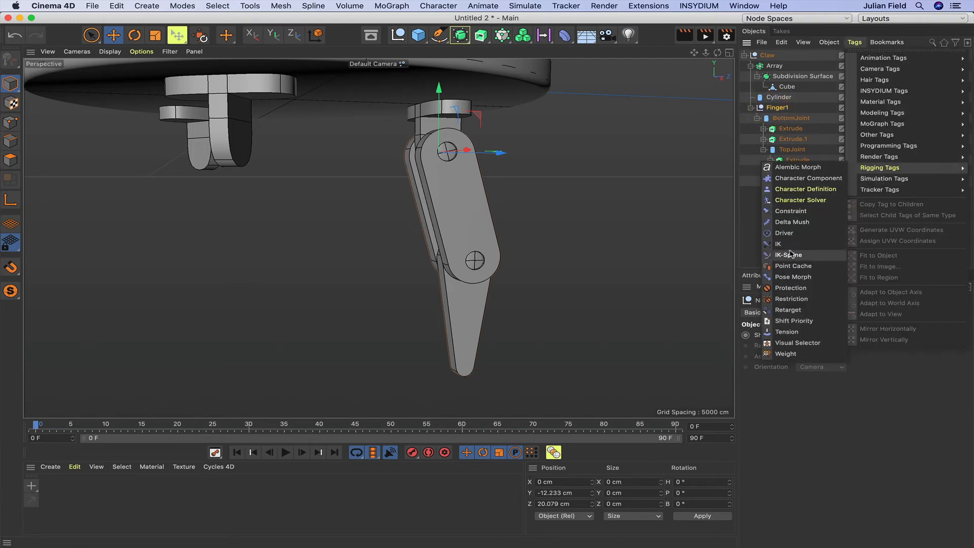
{"action": "left_click", "coordinate": [789, 244]}
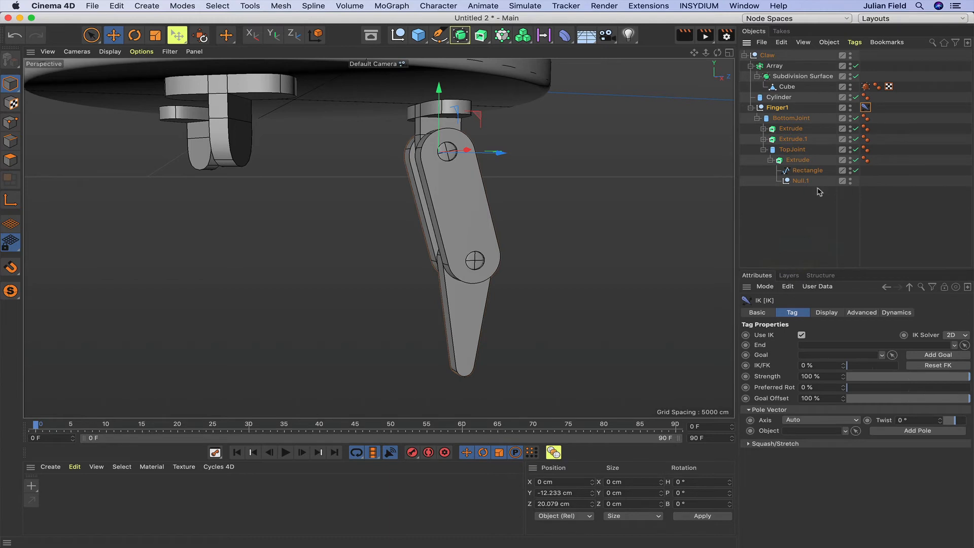
Rename the Null.1 object at the finger's tip as End.
{"action": "double_click", "coordinate": [799, 182]}
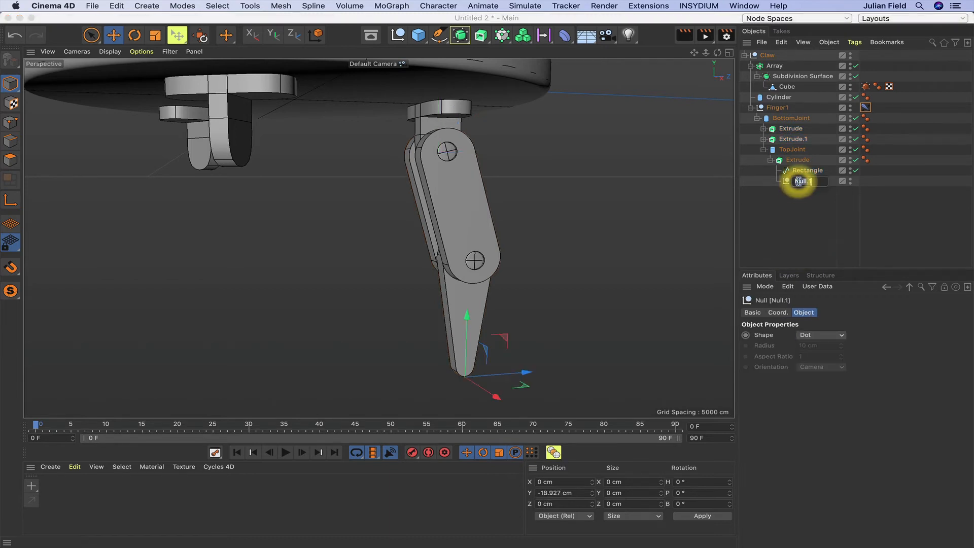
{"action": "key", "text": "Return"}
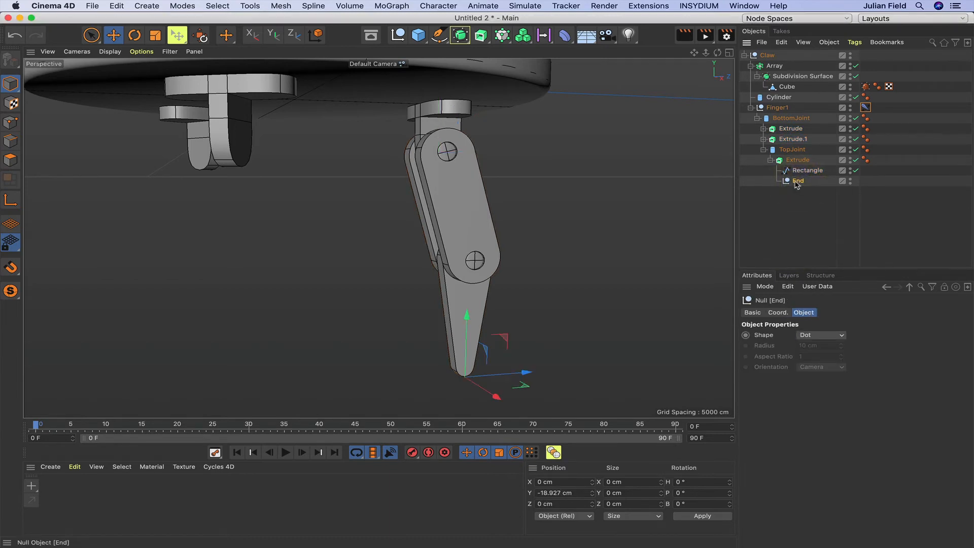
Assign the End null as the End object of Finger1's IK tag and add a goal for it.
{"action": "left_click", "coordinate": [866, 107]}
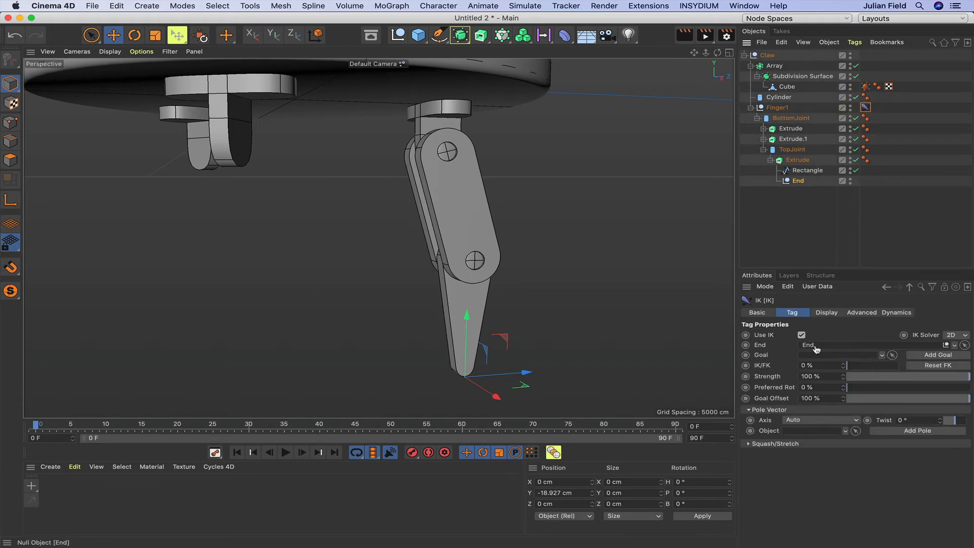
{"action": "left_click_drag", "start_coordinate": [816, 349], "coordinate": [815, 349]}
{"action": "left_click_drag", "start_coordinate": [717, 53], "coordinate": [721, 53]}
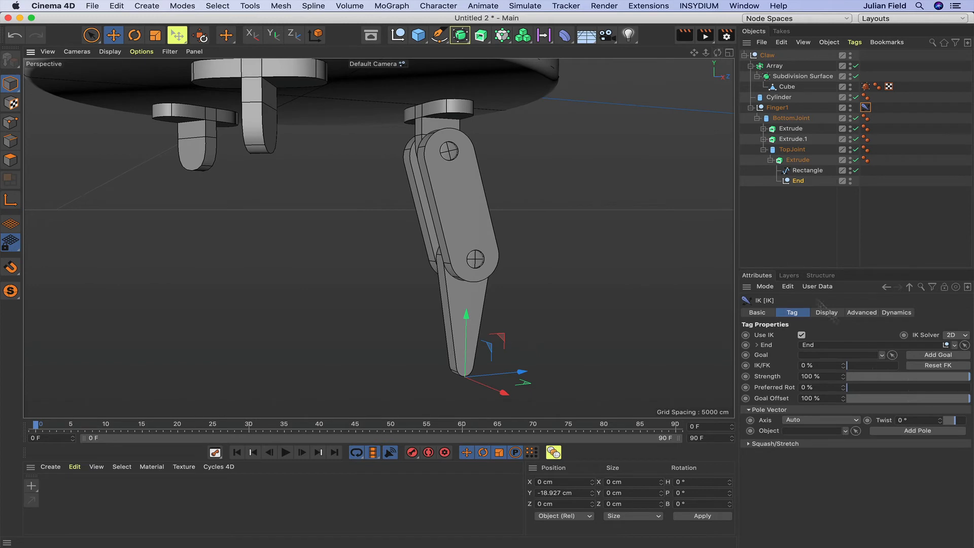
{"action": "left_click", "coordinate": [932, 356]}
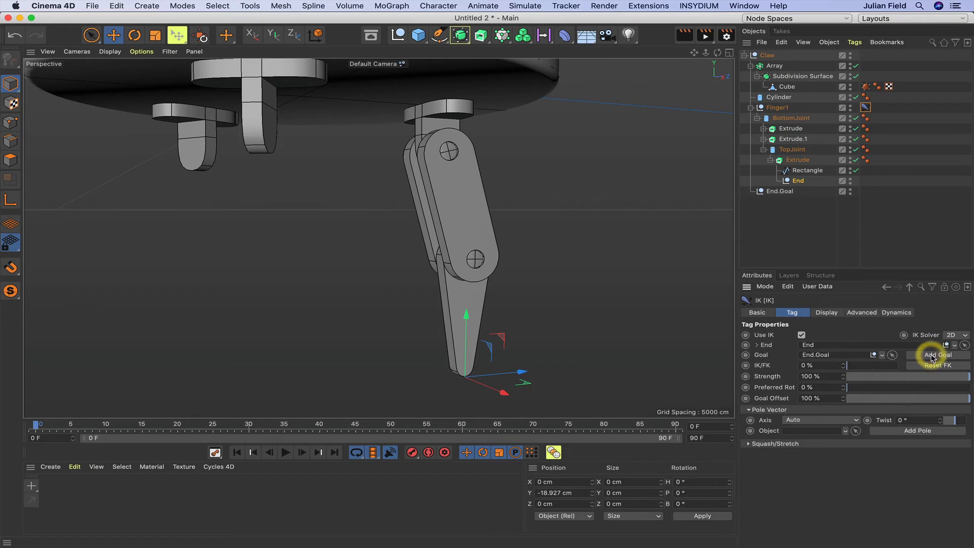
Test the IK chain by raising the End.Goal null about 9 cm, inspect the finger's bend, and undo the move.
{"action": "left_click", "coordinate": [783, 191]}
{"action": "key", "text": "x"}
{"action": "key", "text": "z"}
{"action": "left_click_drag", "start_coordinate": [464, 328], "coordinate": [468, 262]}
{"action": "left_click_drag", "start_coordinate": [719, 52], "coordinate": [618, 68]}
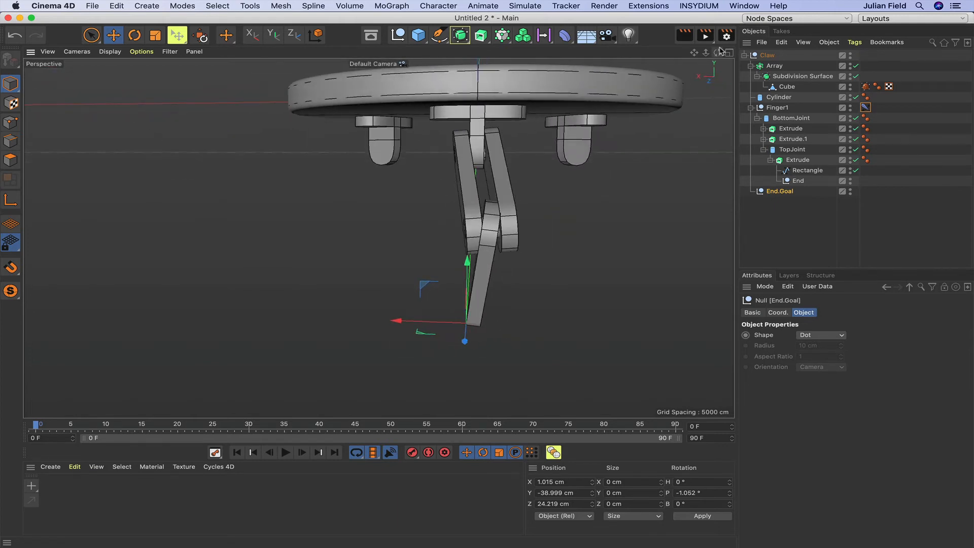
{"action": "key", "text": "super+z"}
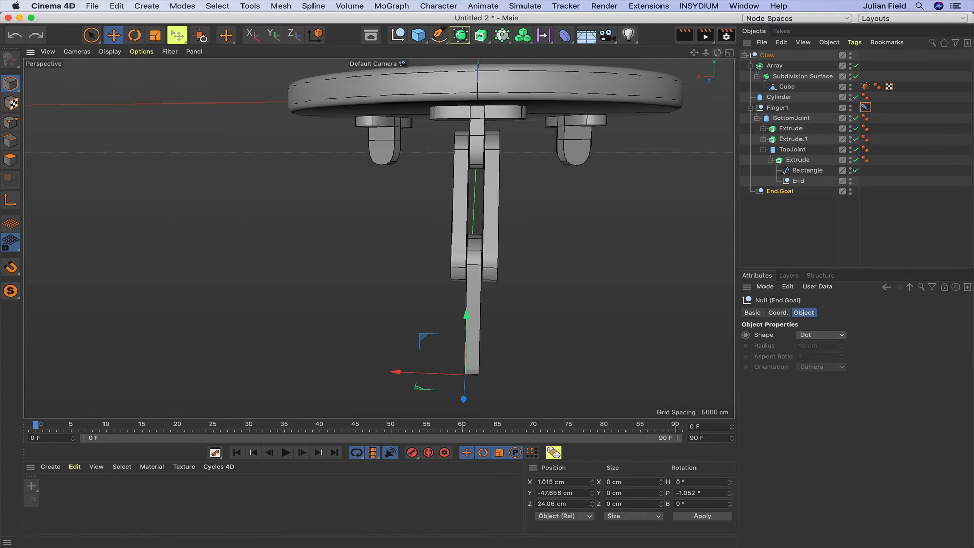
Centre the End and End.Goal nulls on the finger together by setting their X position to 0 cm.
{"action": "left_click_drag", "start_coordinate": [717, 52], "coordinate": [647, 55]}
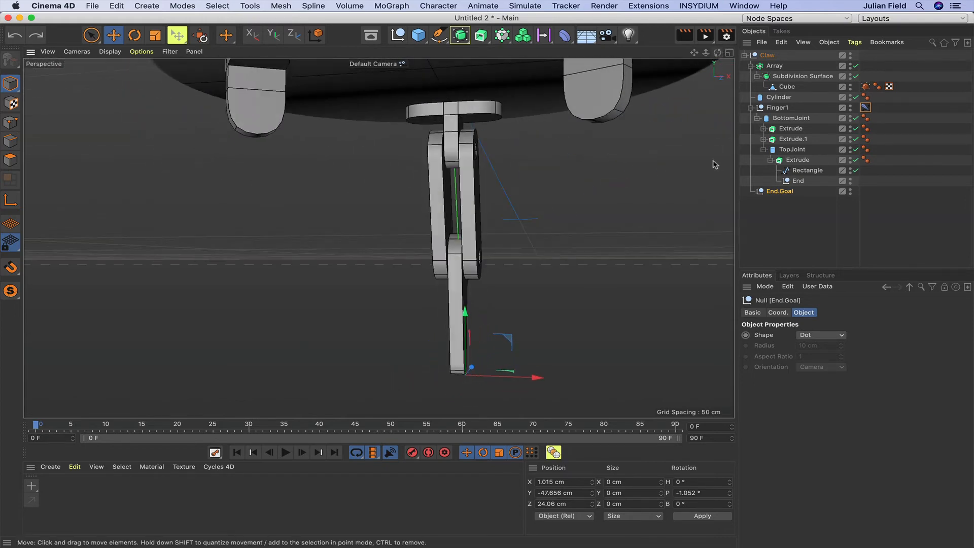
{"action": "left_click", "coordinate": [798, 181]}
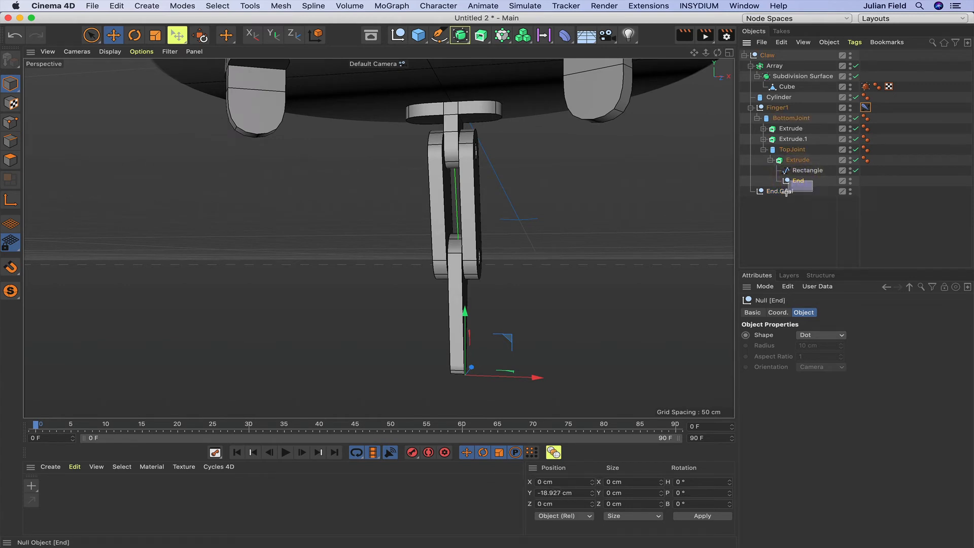
{"action": "left_click", "coordinate": [786, 192], "text": "shift"}
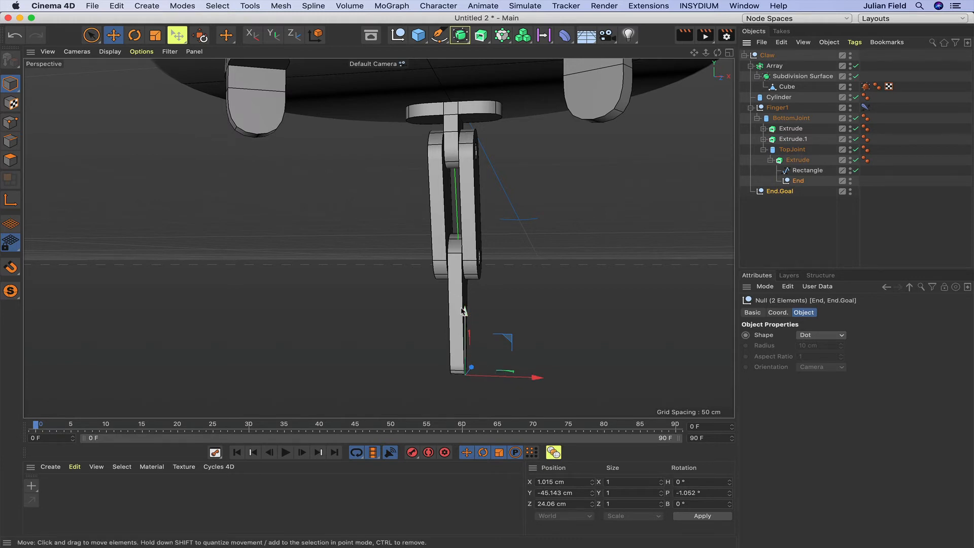
{"action": "key", "text": "F4"}
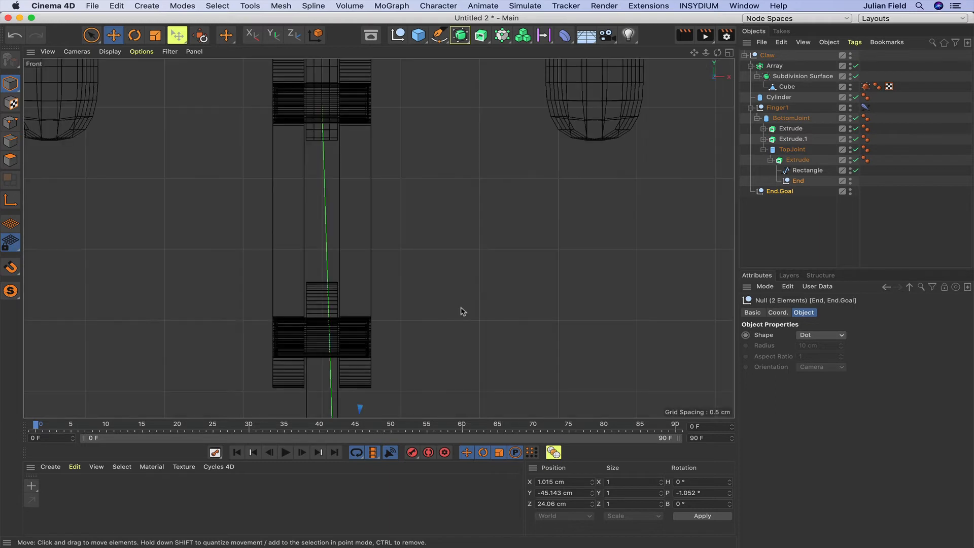
{"action": "middle_click_drag", "start_coordinate": [378, 238], "coordinate": [378, 238], "text": "alt"}
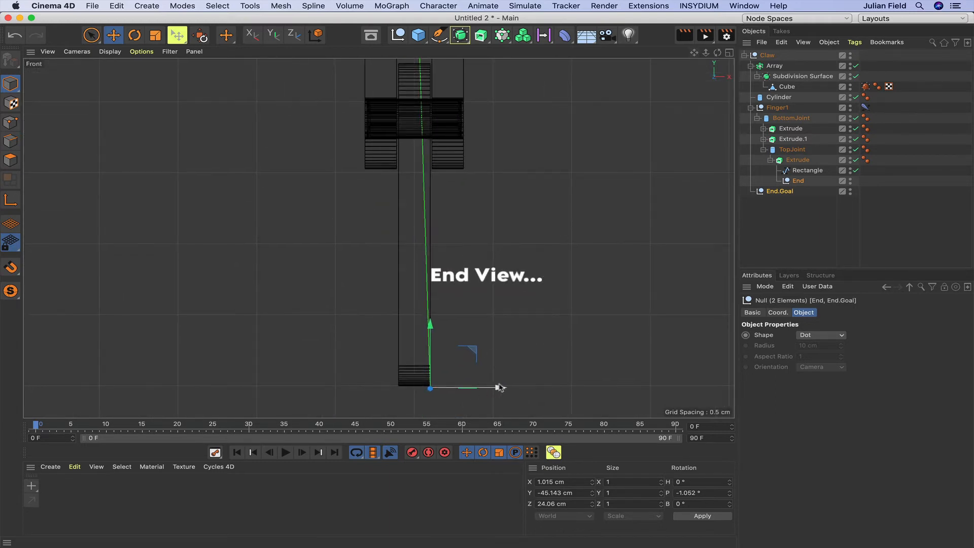
{"action": "left_click_drag", "start_coordinate": [497, 388], "coordinate": [484, 389]}
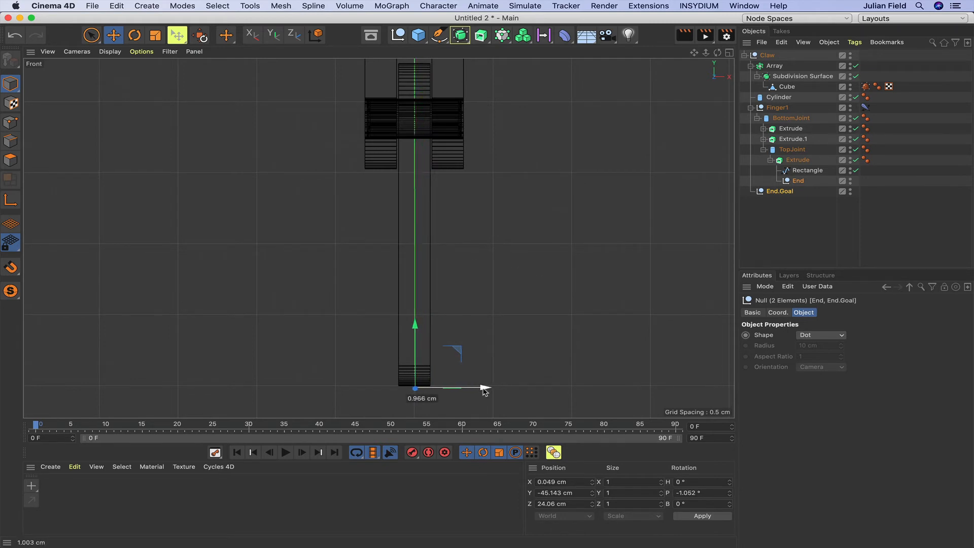
{"action": "left_click_drag", "start_coordinate": [483, 389], "coordinate": [497, 389]}
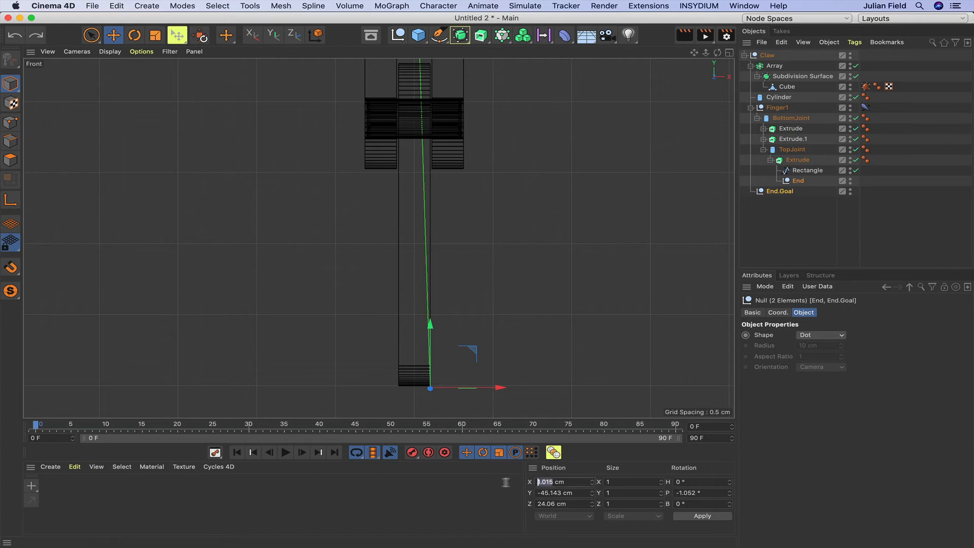
{"action": "type", "text": "0"}
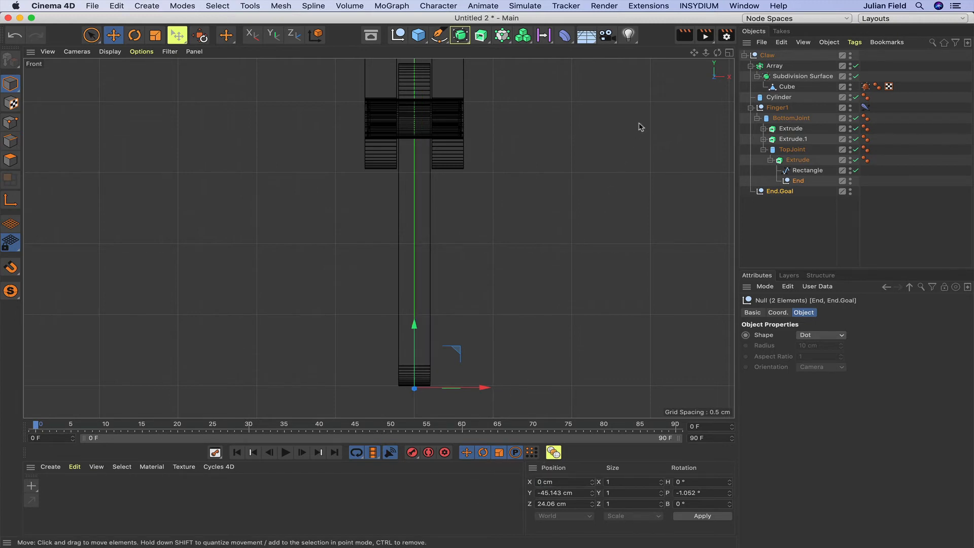
Test the centred IK finger in the Perspective view by raising End.Goal along Y, and undo the move.
{"action": "key", "text": "F1"}
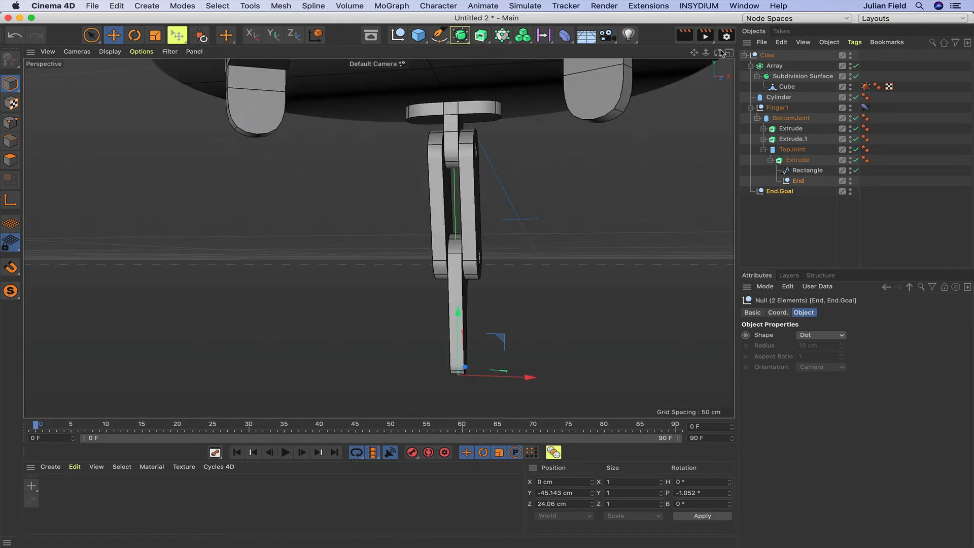
{"action": "left_click_drag", "start_coordinate": [718, 52], "coordinate": [721, 52]}
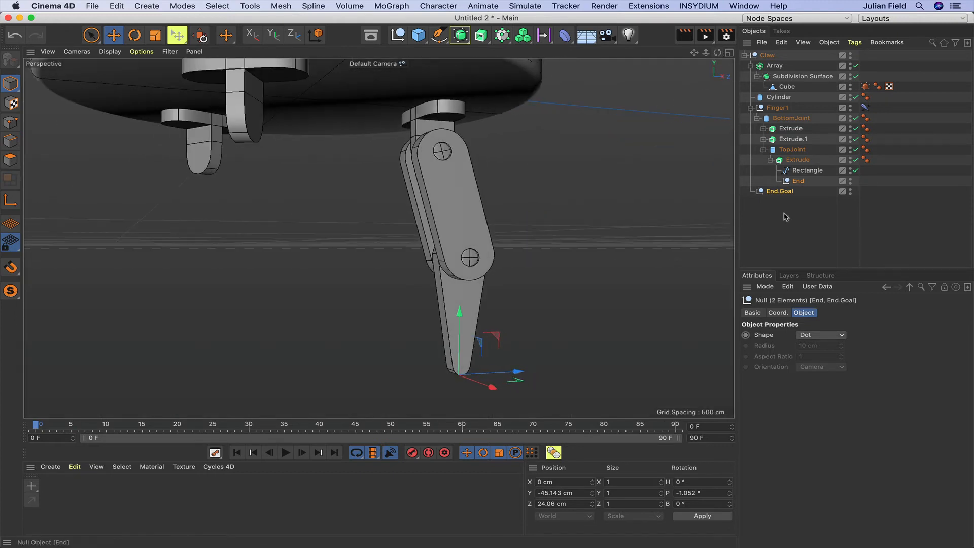
{"action": "left_click", "coordinate": [783, 192]}
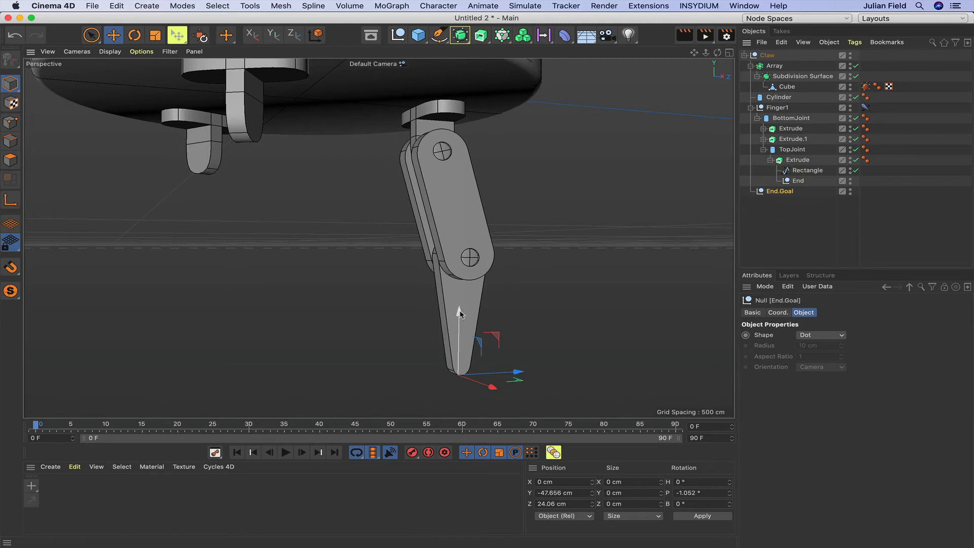
{"action": "left_click_drag", "start_coordinate": [459, 308], "coordinate": [466, 196]}
{"action": "left_click_drag", "start_coordinate": [717, 52], "coordinate": [866, 66]}
{"action": "key", "text": "ctrl+z"}
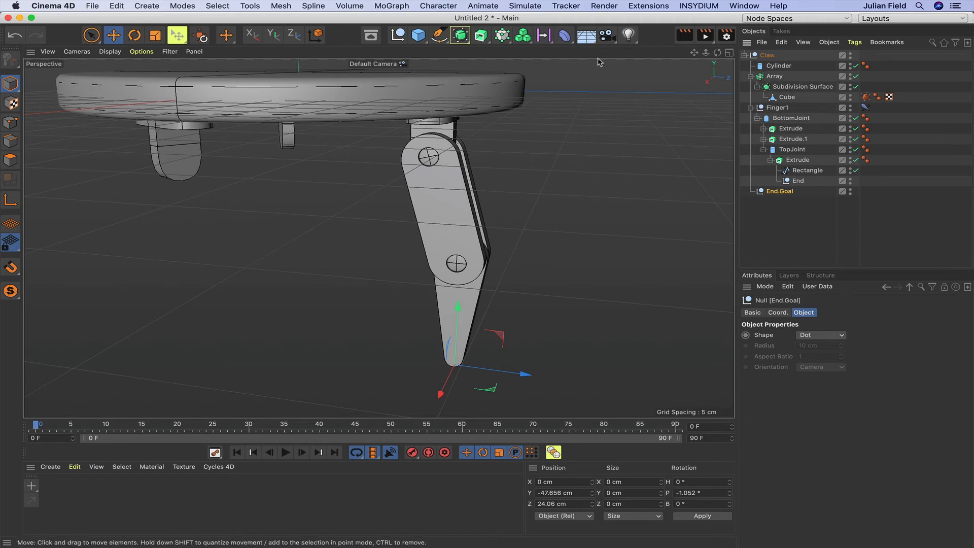
Add a null at the origin, nest Finger1 and End.Goal under it, and collapse its hierarchy.
{"action": "left_click", "coordinate": [398, 34]}
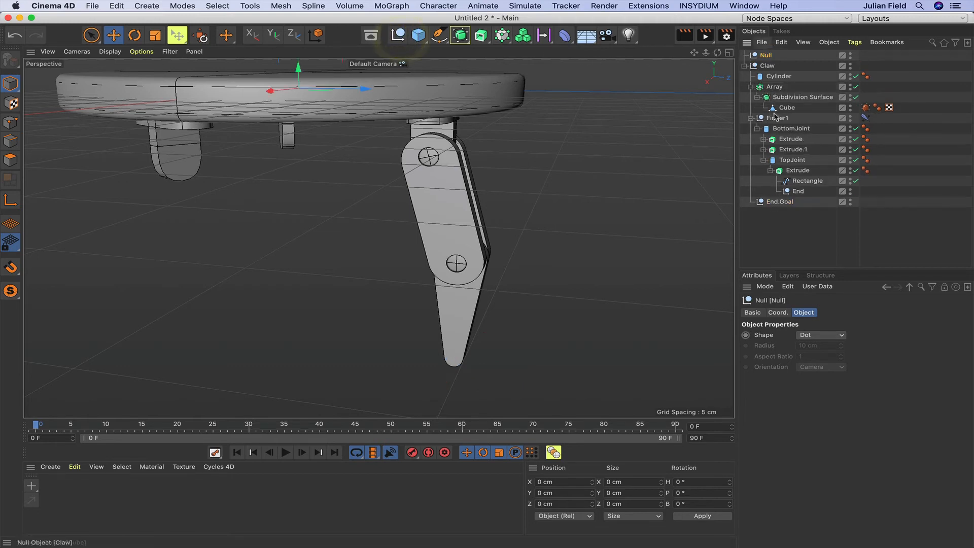
{"action": "left_click_drag", "start_coordinate": [767, 83], "coordinate": [766, 56]}
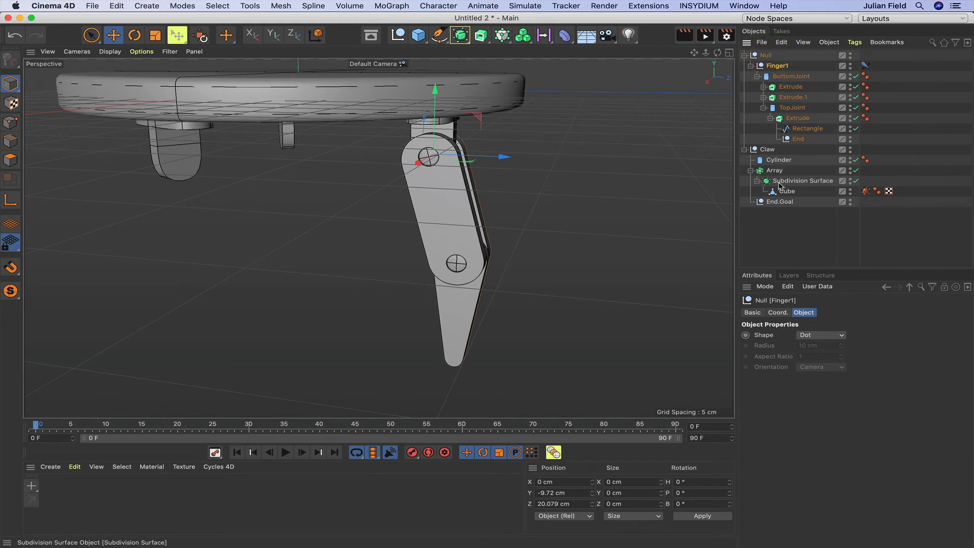
{"action": "left_click_drag", "start_coordinate": [775, 201], "coordinate": [774, 65]}
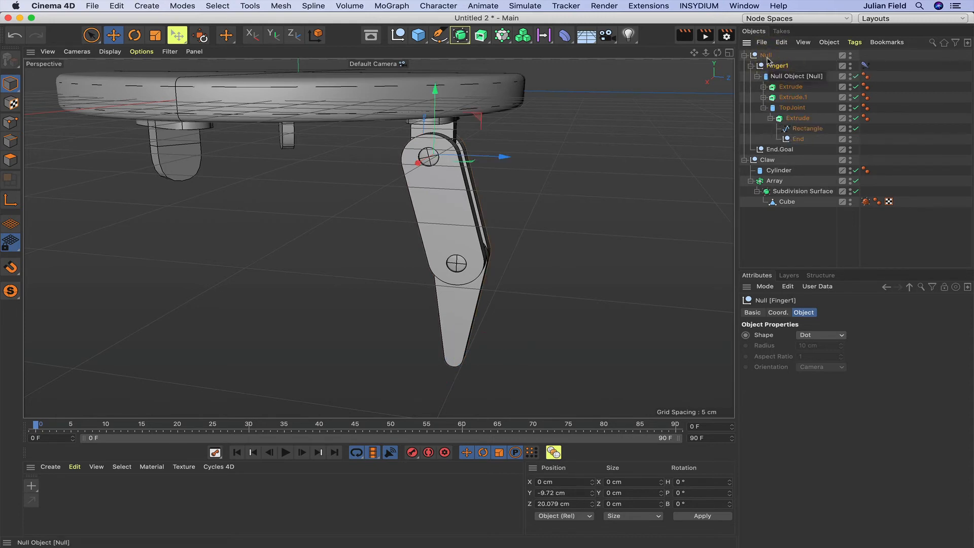
{"action": "left_click", "coordinate": [767, 56]}
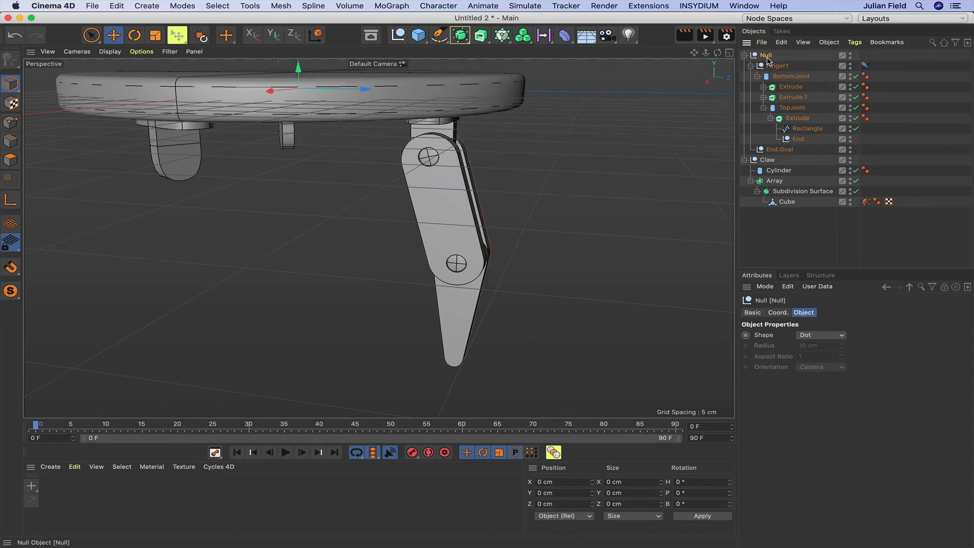
{"action": "left_click", "coordinate": [745, 55]}
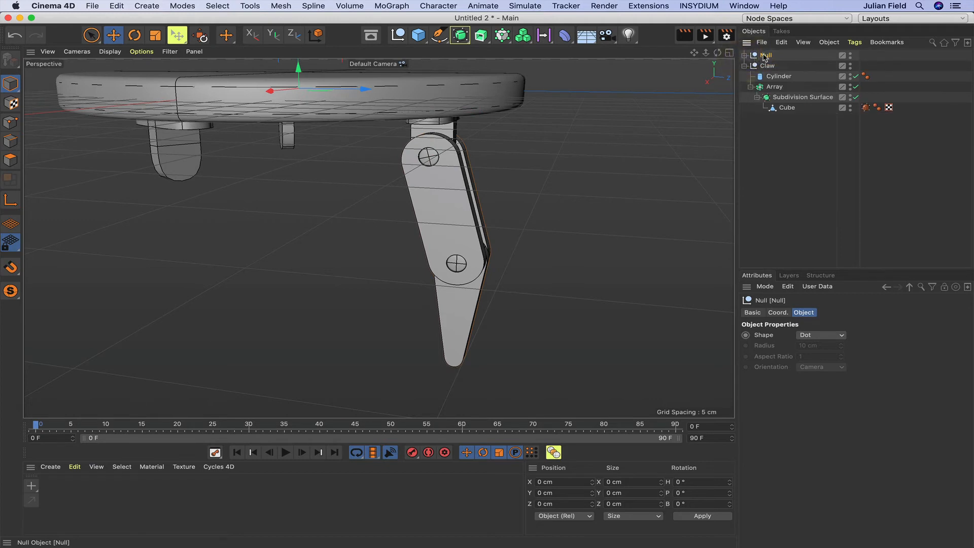
Duplicate the finger's parent null twice and set the first copy's heading rotation to 120°.
{"action": "left_click_drag", "start_coordinate": [765, 61], "coordinate": [767, 71], "text": "ctrl"}
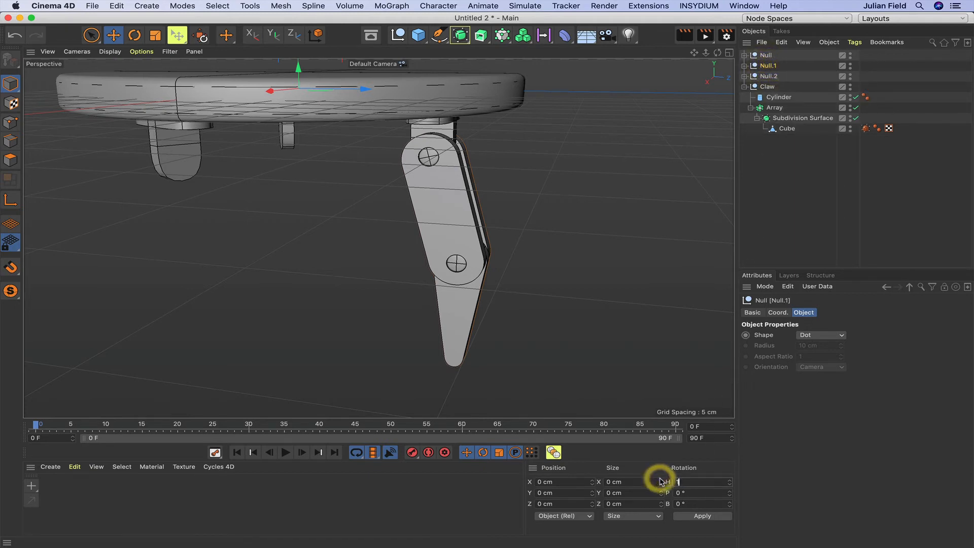
{"action": "type", "text": "120"}
{"action": "key", "text": "Return"}
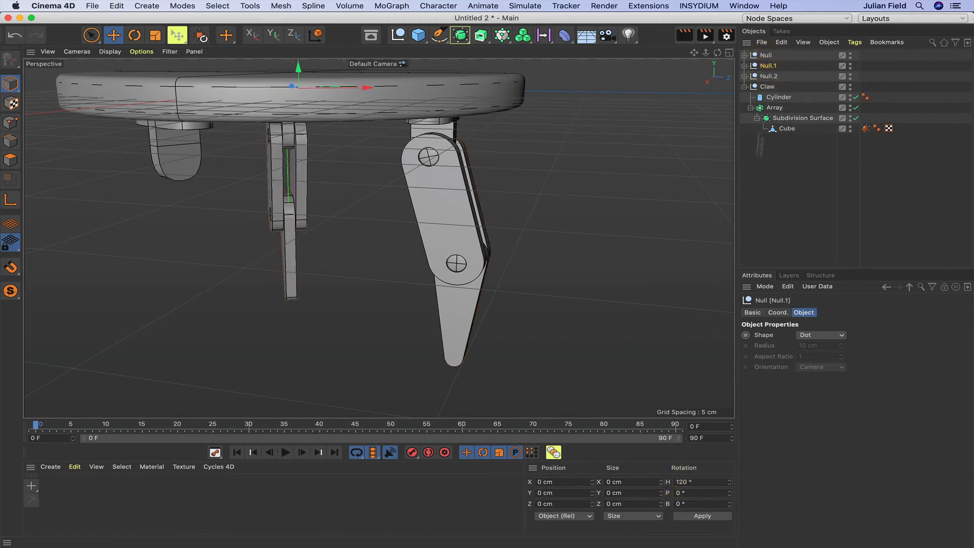
Set the heading rotation of the second copy, Null.2, to 240°.
{"action": "left_click", "coordinate": [767, 76]}
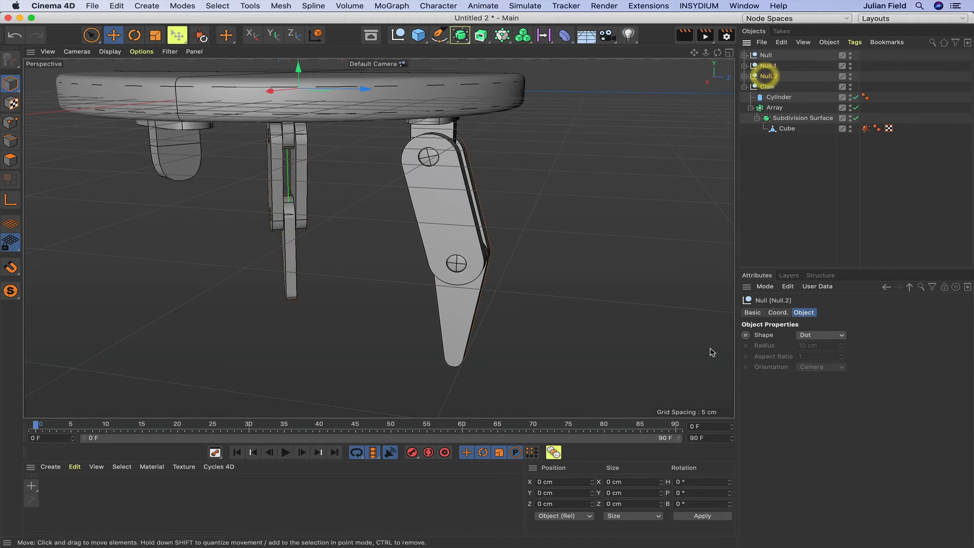
{"action": "left_click", "coordinate": [677, 482]}
{"action": "type", "text": "2"}
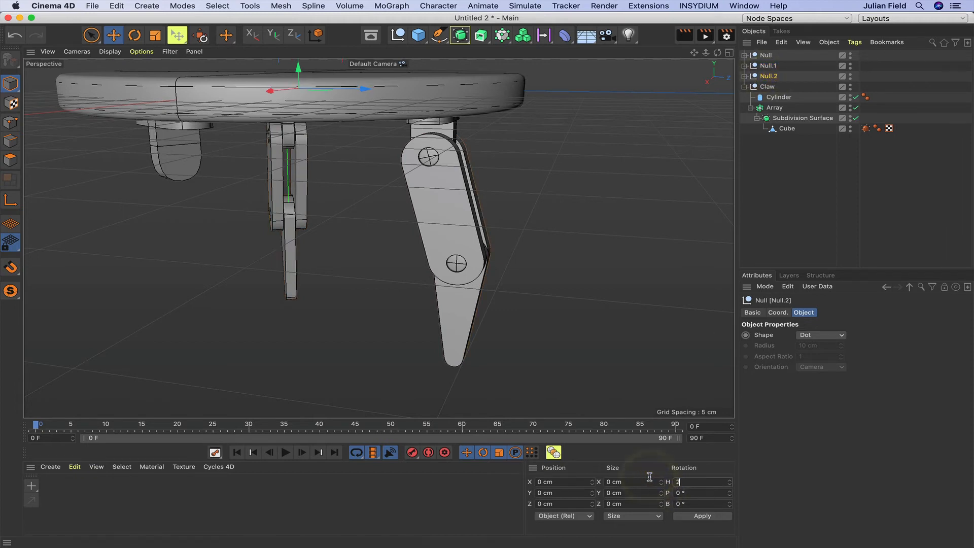
{"action": "type", "text": "40"}
{"action": "key", "text": "Return"}
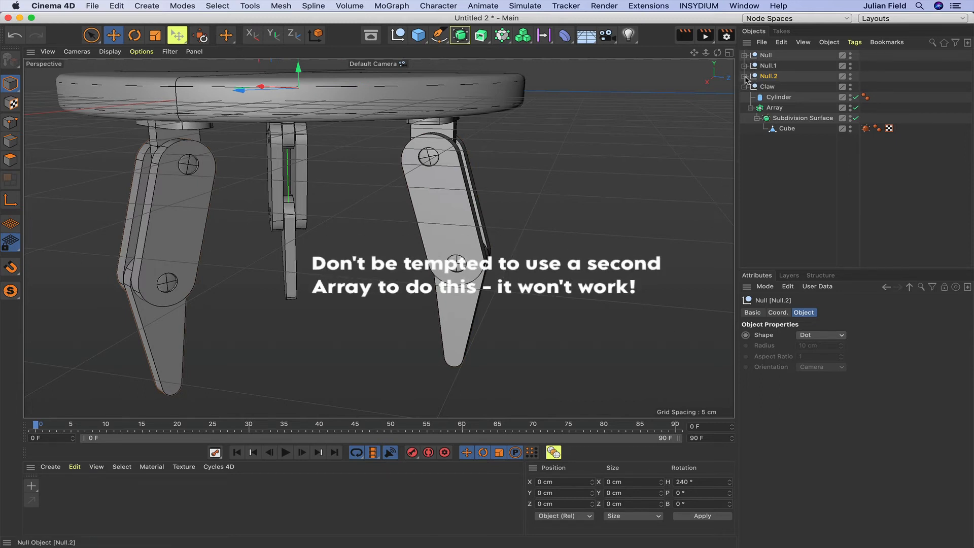
Move Finger1 and End.Goal out of the first null, Null, and nest them under the Claw null.
{"action": "left_click", "coordinate": [744, 56]}
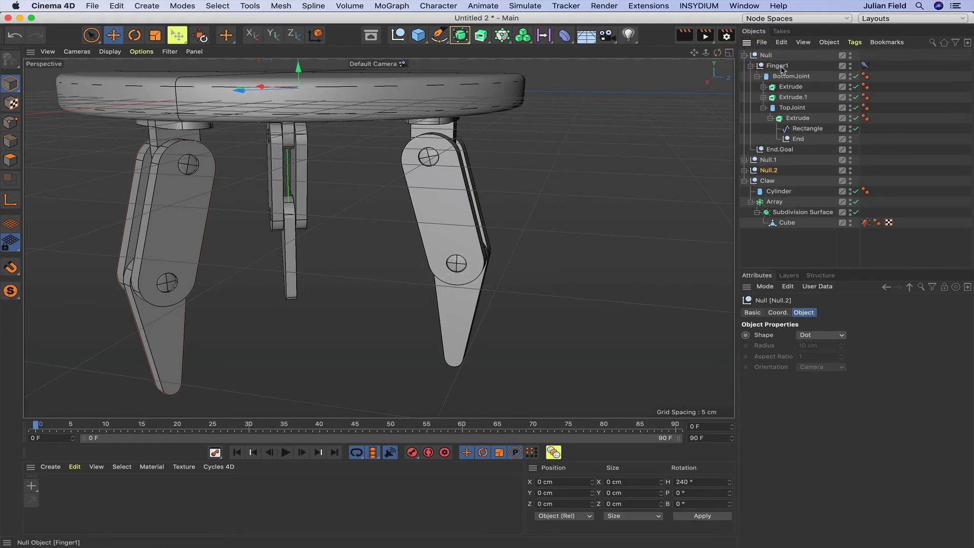
{"action": "left_click", "coordinate": [752, 66]}
{"action": "left_click", "coordinate": [775, 66]}
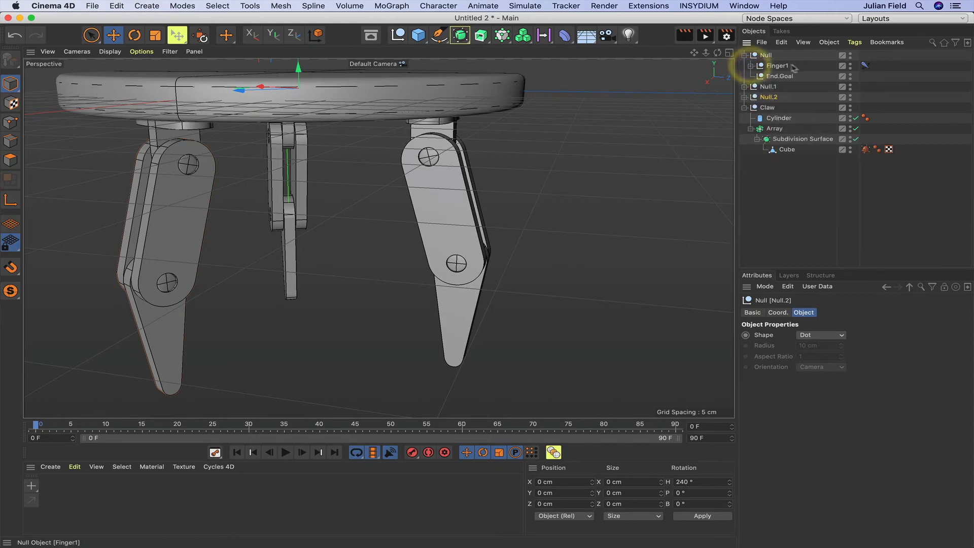
{"action": "left_click", "coordinate": [779, 76], "text": "ctrl"}
{"action": "left_click_drag", "start_coordinate": [780, 76], "coordinate": [772, 104]}
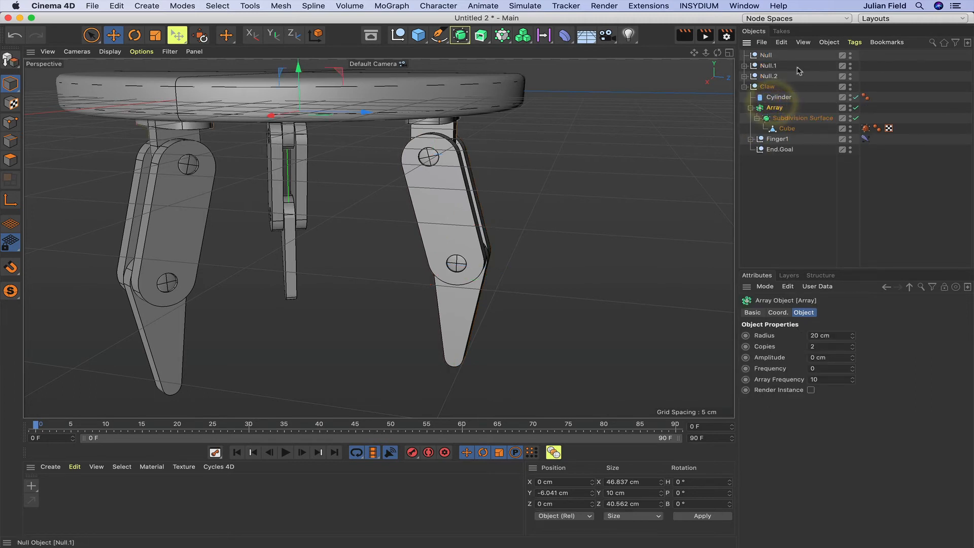
Move Finger1 and End.Goal out of Null.1 and place them at the end of the Claw hierarchy.
{"action": "left_click", "coordinate": [743, 65]}
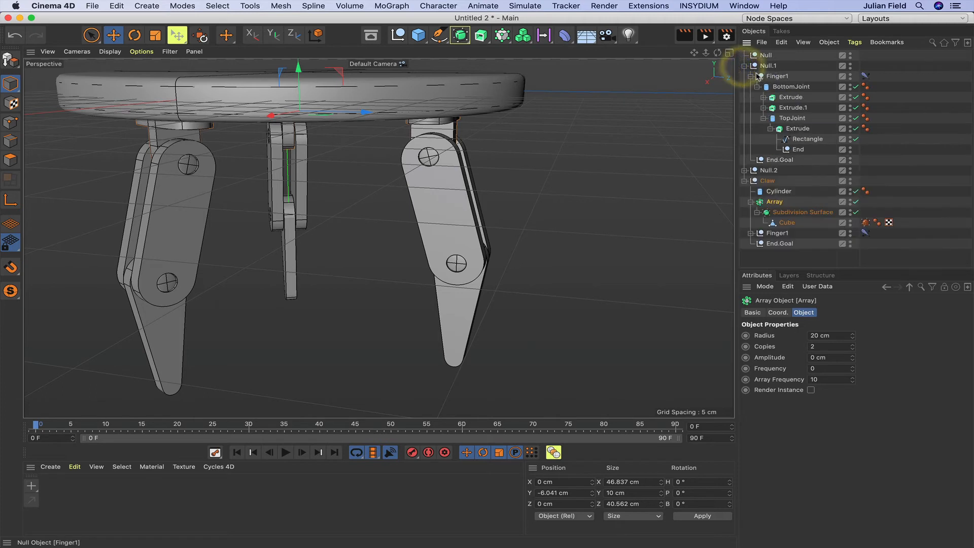
{"action": "left_click", "coordinate": [750, 77]}
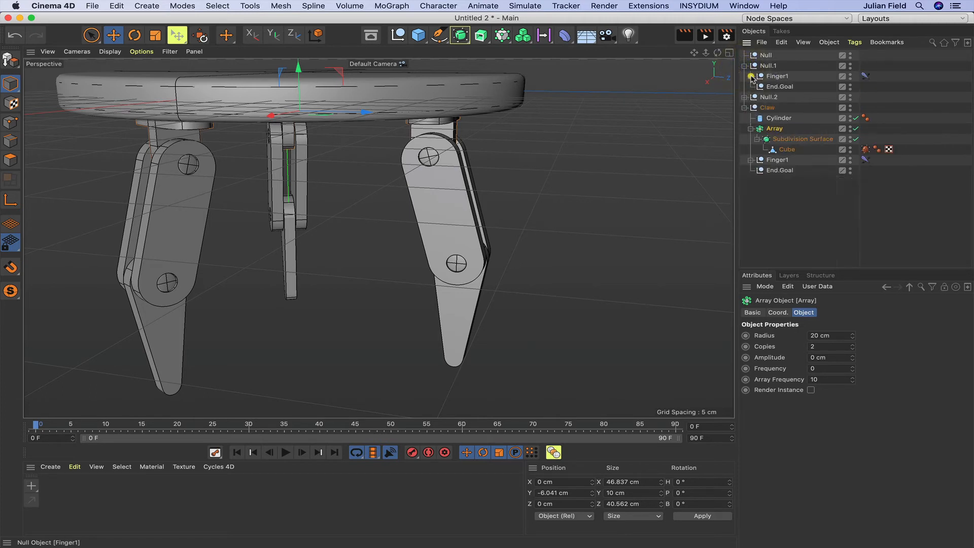
{"action": "left_click", "coordinate": [787, 87], "text": "shift"}
{"action": "left_click_drag", "start_coordinate": [787, 86], "coordinate": [779, 176]}
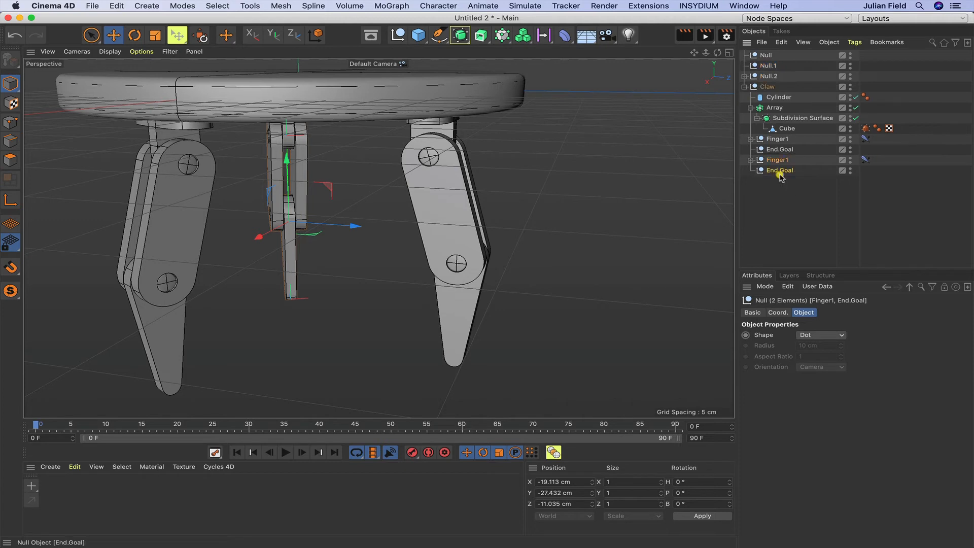
Move Finger1 and End.Goal from Null.2 into the Claw hierarchy, and delete the three emptied nulls.
{"action": "left_click", "coordinate": [746, 77]}
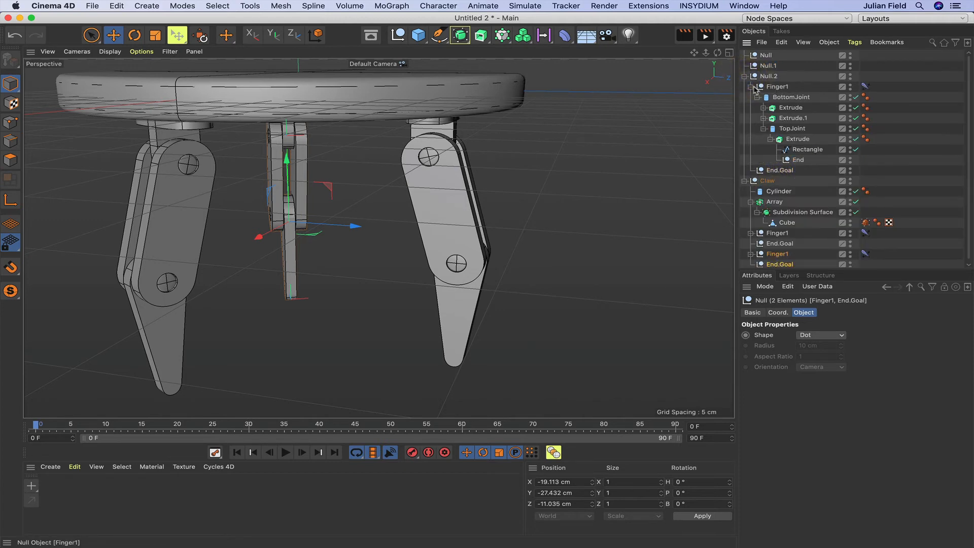
{"action": "left_click", "coordinate": [752, 86]}
{"action": "left_click", "coordinate": [779, 87]}
{"action": "left_click", "coordinate": [781, 96], "text": "shift"}
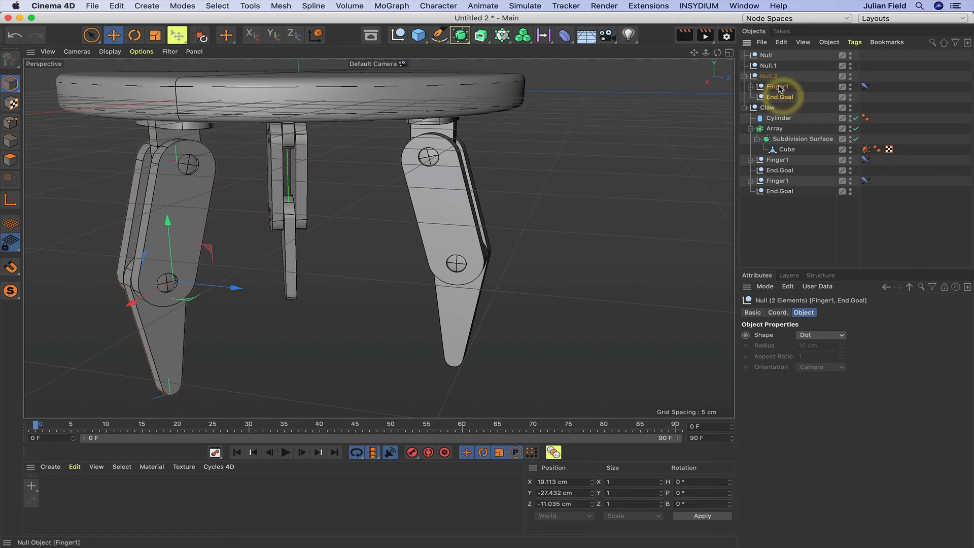
{"action": "left_click_drag", "start_coordinate": [781, 89], "coordinate": [772, 175]}
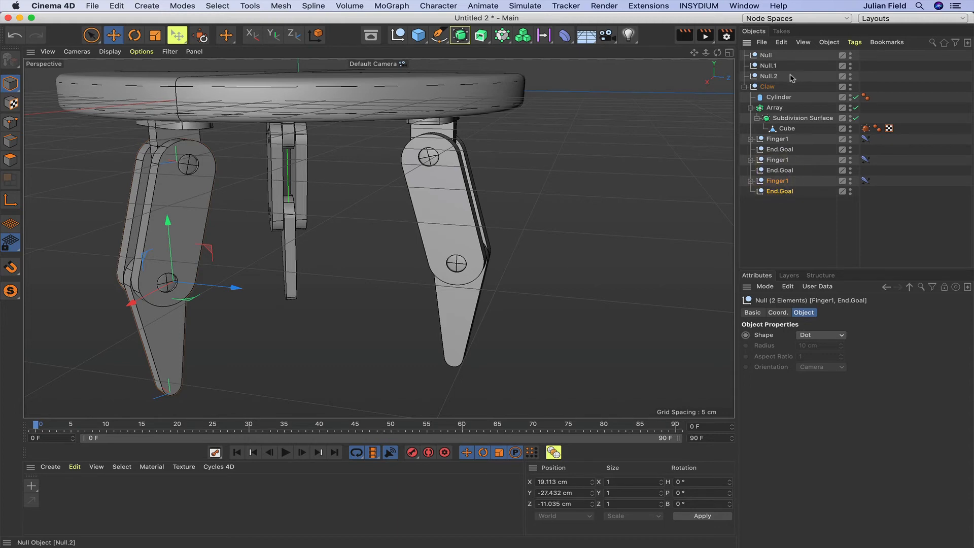
{"action": "left_click_drag", "start_coordinate": [791, 77], "coordinate": [755, 51]}
{"action": "key", "text": "Delete"}
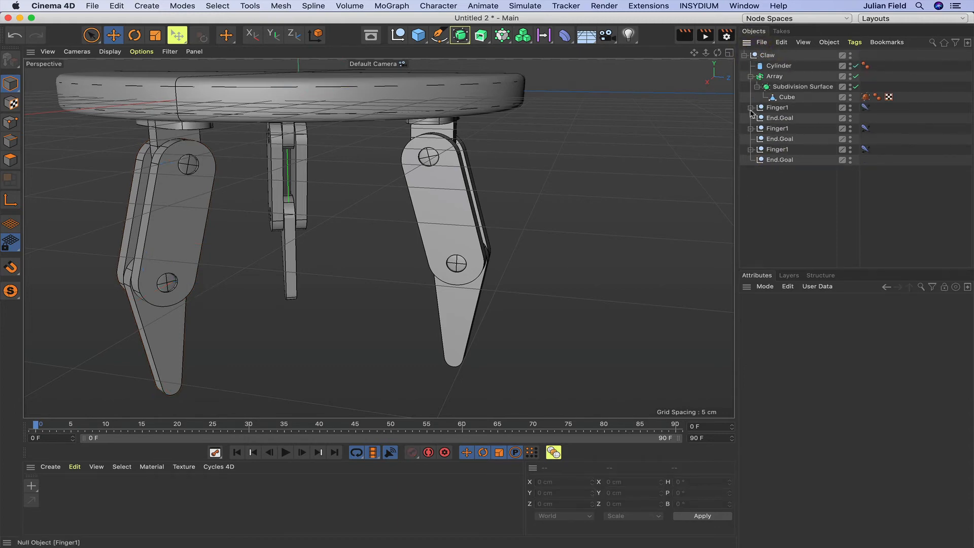
Expand the first two finger hierarchies under Claw and rename the second Finger1 as Finger2.
{"action": "left_click", "coordinate": [750, 108]}
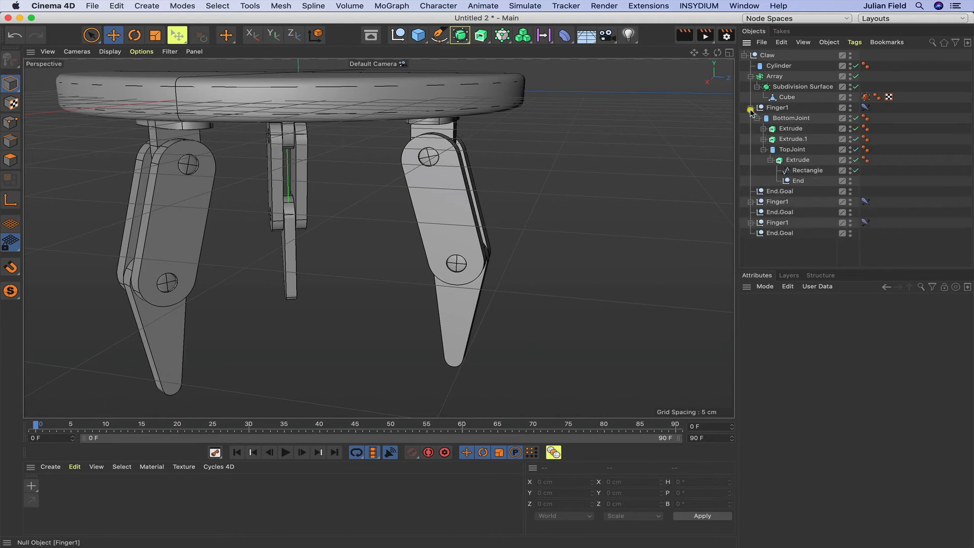
{"action": "left_click", "coordinate": [750, 202]}
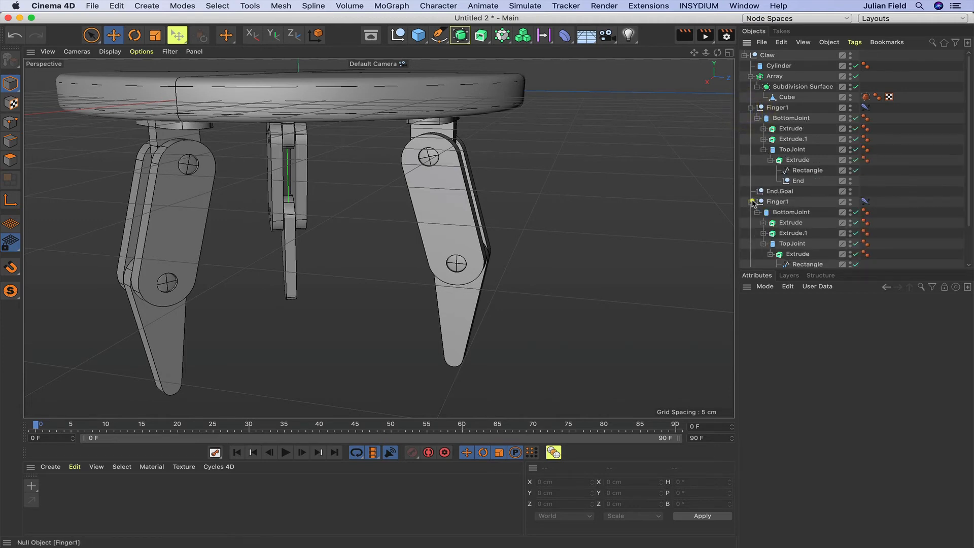
{"action": "double_click", "coordinate": [781, 202]}
{"action": "key", "text": "BackSpace"}
{"action": "type", "text": "2"}
{"action": "key", "text": "Return"}
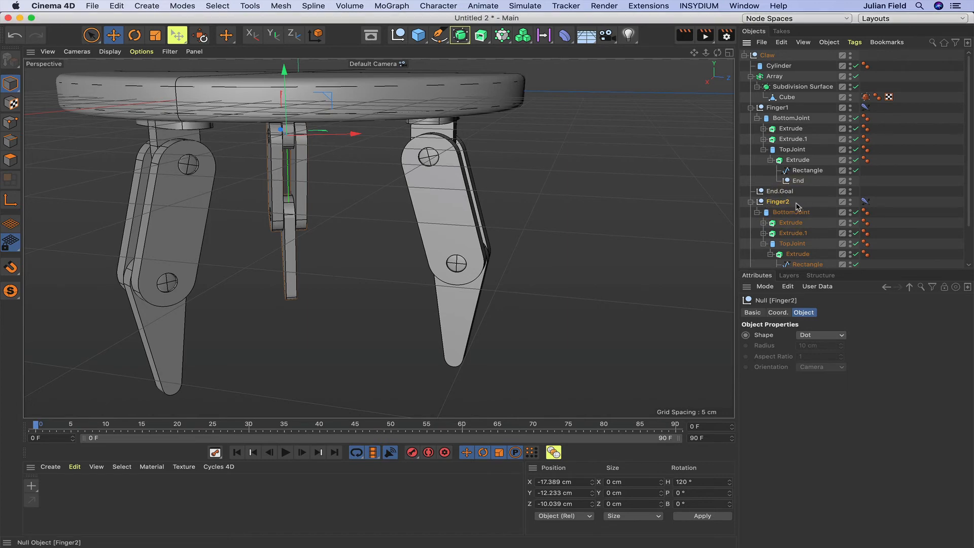
Expand the last finger hierarchy under Claw and rename its Finger1 null as Finger3.
{"action": "scroll", "coordinate": [790, 193], "scroll_direction": "down", "scroll_amount": 2}
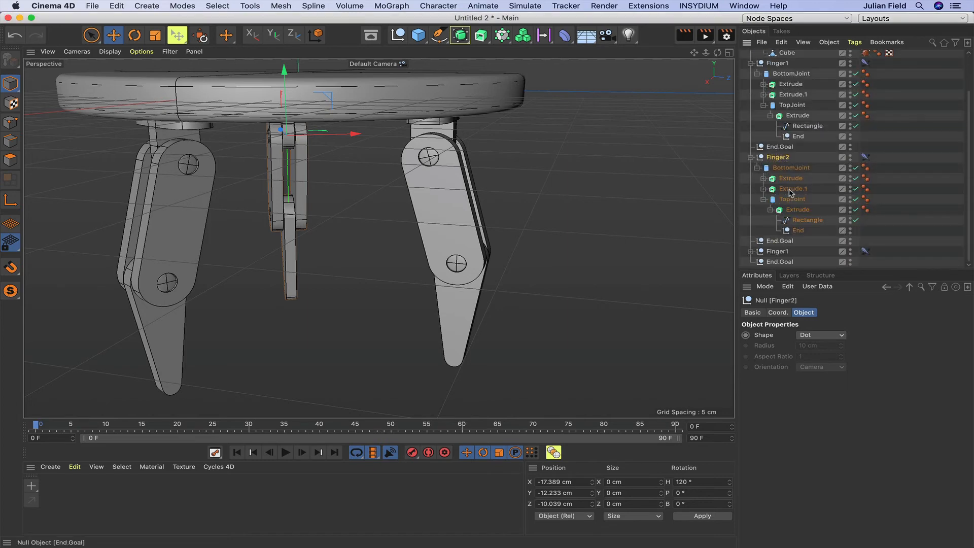
{"action": "left_click", "coordinate": [750, 252]}
{"action": "scroll", "coordinate": [751, 253], "scroll_direction": "down", "scroll_amount": 3}
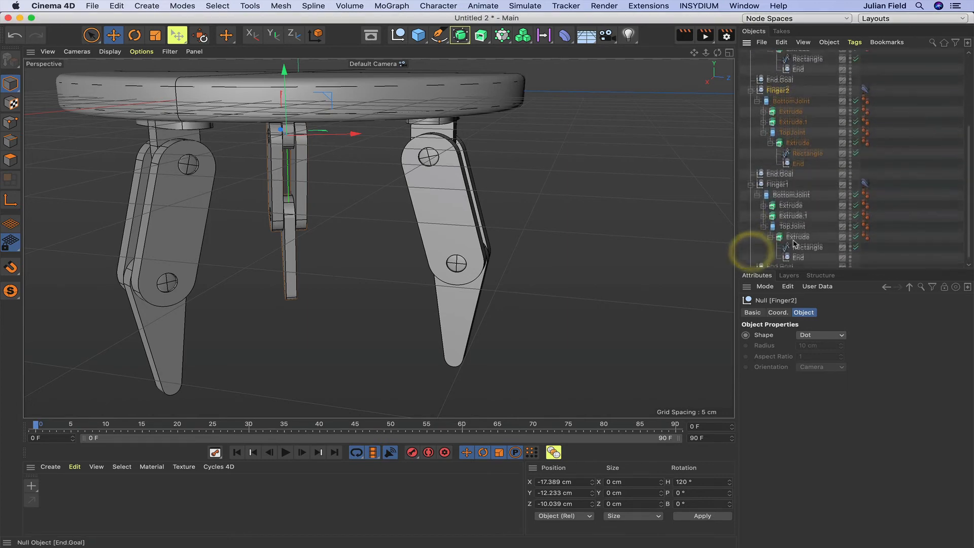
{"action": "left_click", "coordinate": [781, 179]}
{"action": "double_click", "coordinate": [782, 178]}
{"action": "key", "text": "BackSpace"}
{"action": "type", "text": "3"}
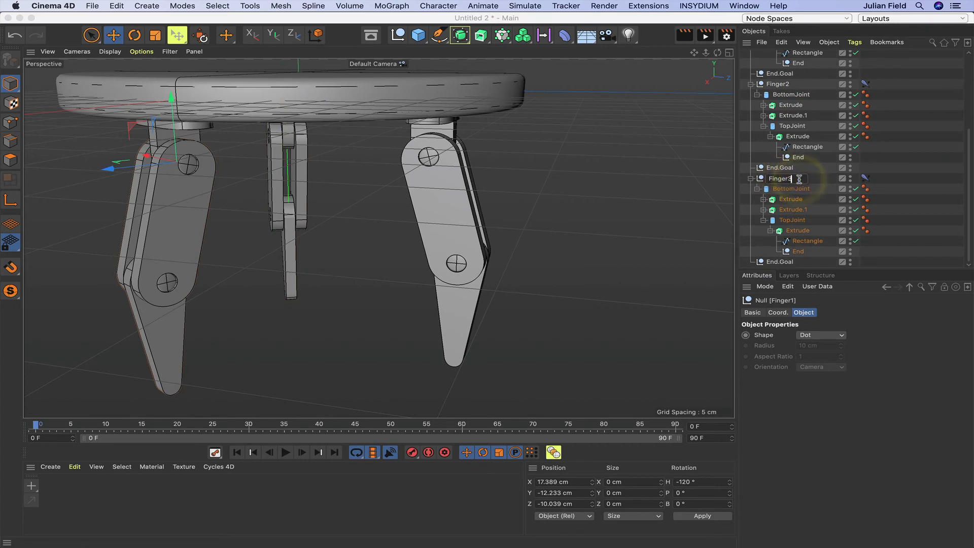
{"action": "key", "text": "Return"}
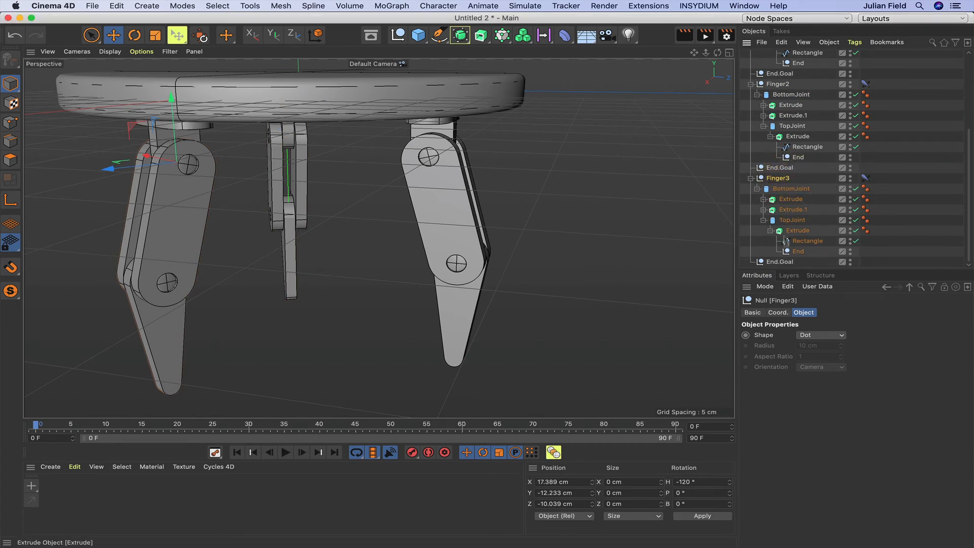
Test the IK on Finger3 and Finger2 by moving their End.Goal nulls, undo the moves, and deselect everything.
{"action": "left_click", "coordinate": [780, 261]}
{"action": "mouse_move", "coordinate": [163, 335]}
{"action": "left_mouse_down"}
{"action": "mouse_move", "coordinate": [159, 290]}
{"action": "mouse_move", "coordinate": [160, 330]}
{"action": "mouse_move", "coordinate": [158, 291]}
{"action": "mouse_move", "coordinate": [173, 332]}
{"action": "left_mouse_up"}
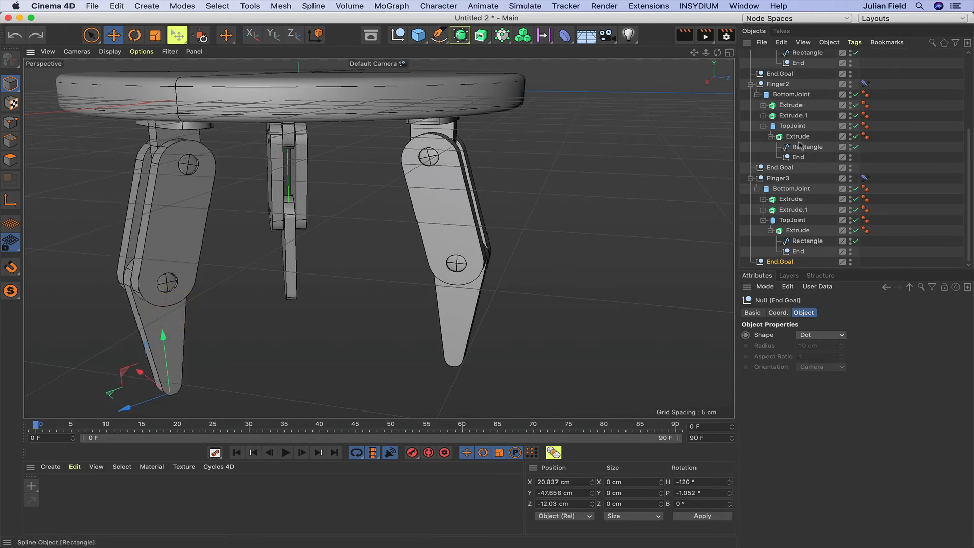
{"action": "left_click", "coordinate": [781, 73]}
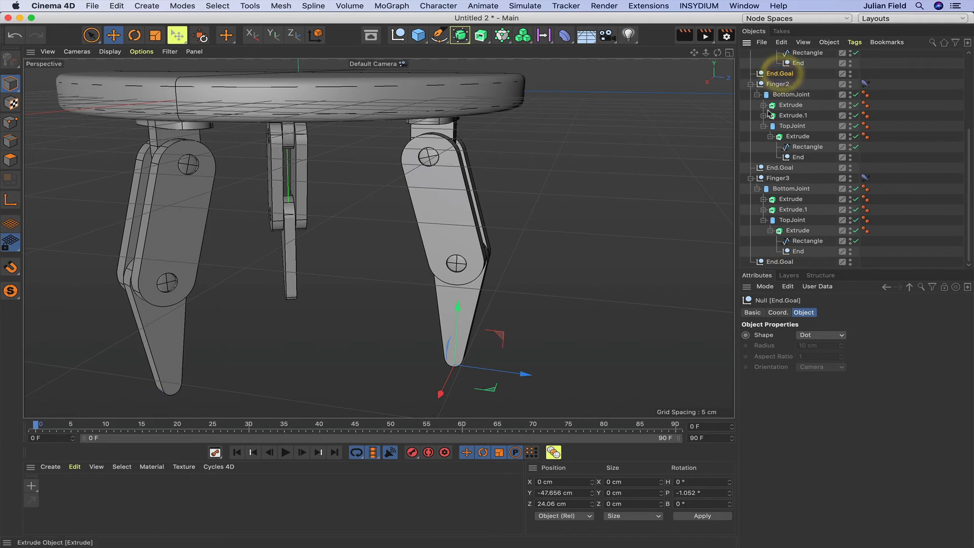
{"action": "left_click", "coordinate": [781, 168]}
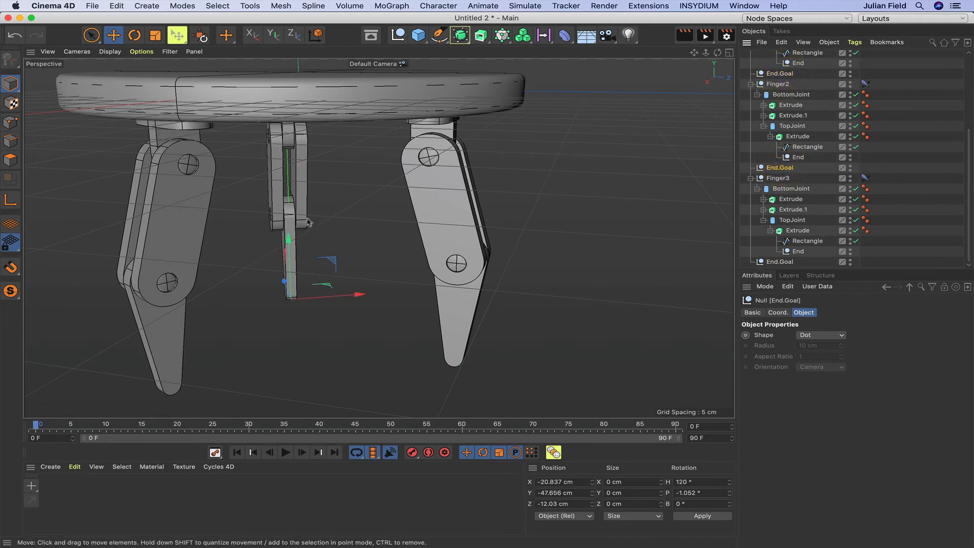
{"action": "left_click_drag", "start_coordinate": [288, 231], "coordinate": [296, 200]}
{"action": "key", "text": "super+z"}
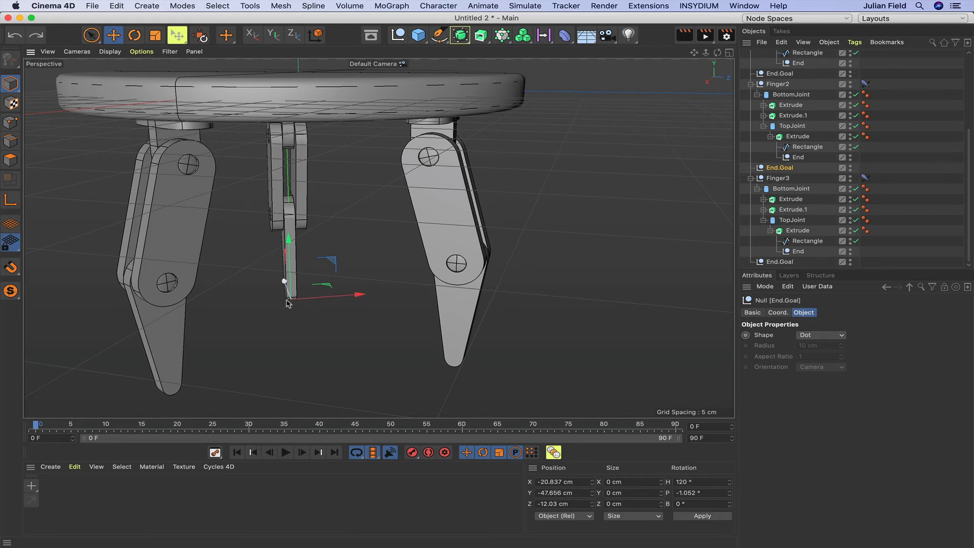
{"action": "left_click", "coordinate": [313, 282]}
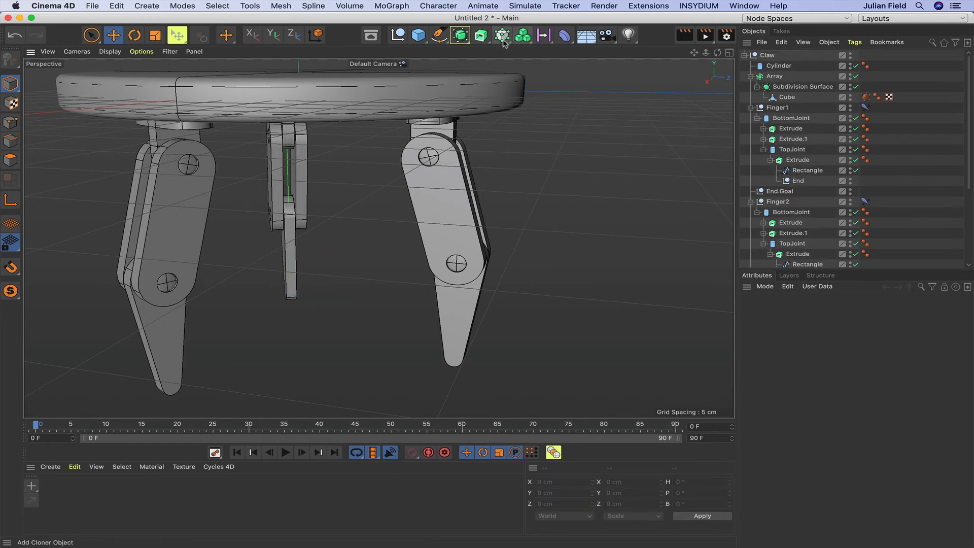
Add an n-Side spline, set its plane to XZ, and give it 3 sides.
{"action": "left_click", "coordinate": [439, 34]}
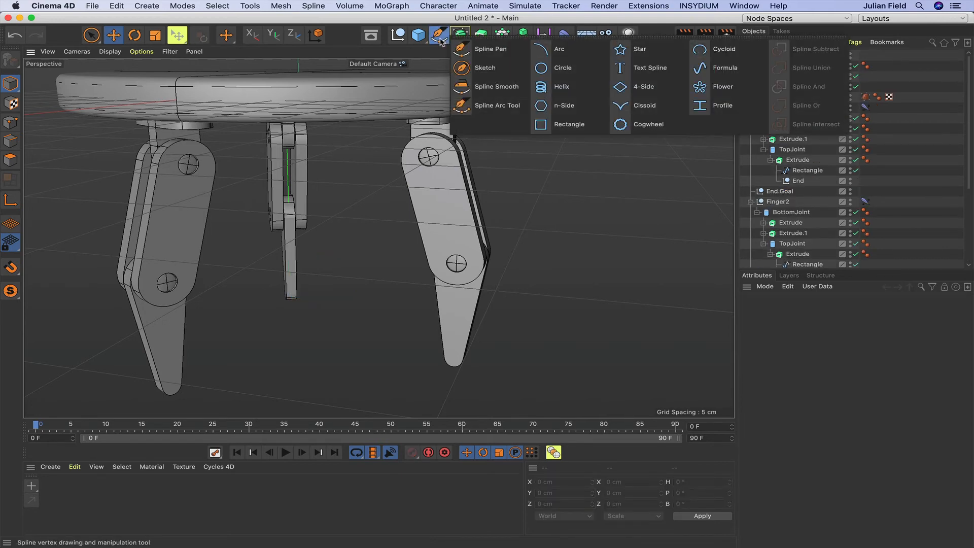
{"action": "left_click", "coordinate": [540, 107]}
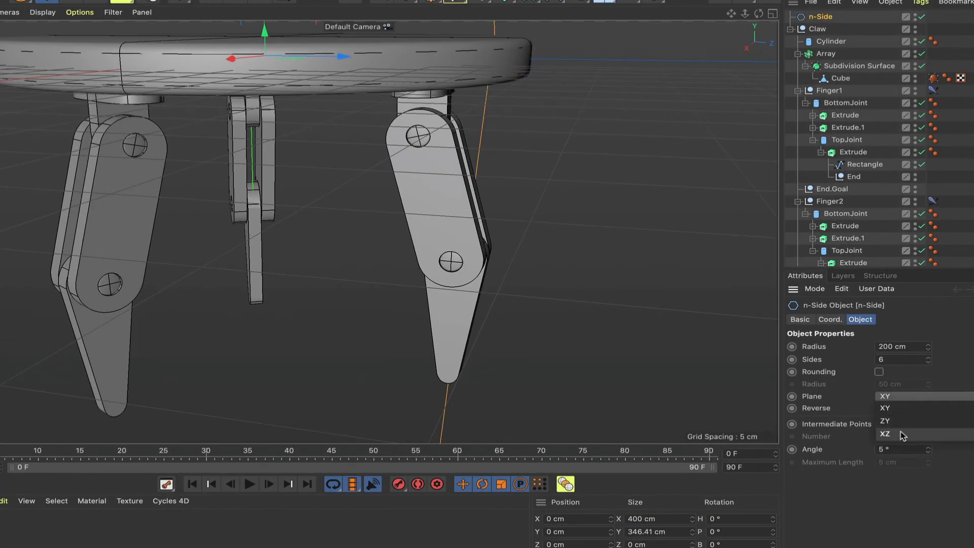
{"action": "left_click", "coordinate": [901, 435]}
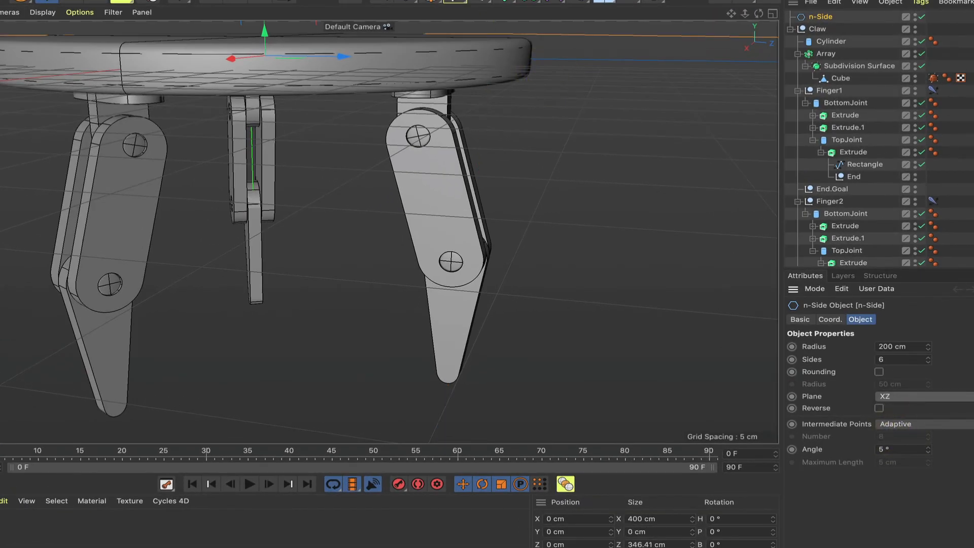
{"action": "scroll", "coordinate": [359, 231], "scroll_direction": "down", "scroll_amount": 6}
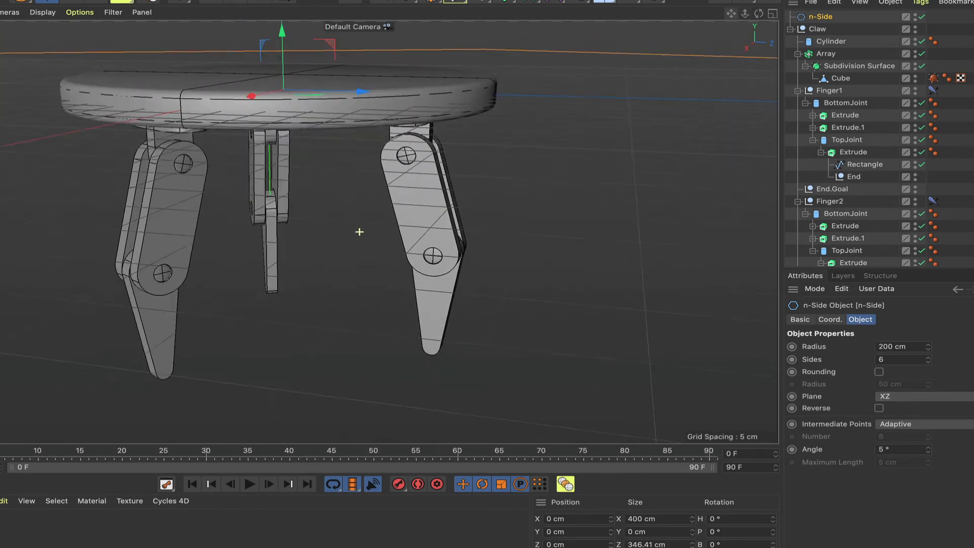
{"action": "left_click", "coordinate": [826, 18]}
{"action": "left_click", "coordinate": [885, 359]}
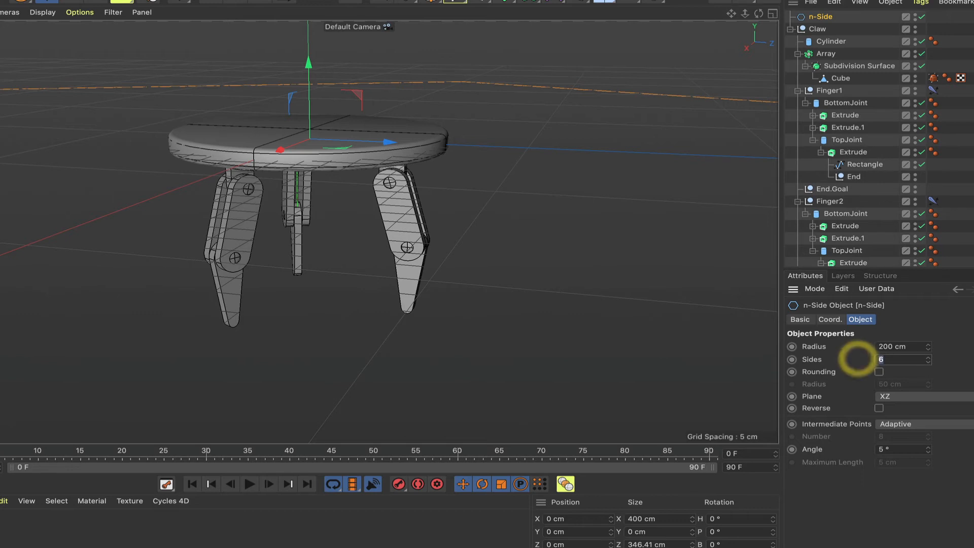
{"action": "key", "text": "Return"}
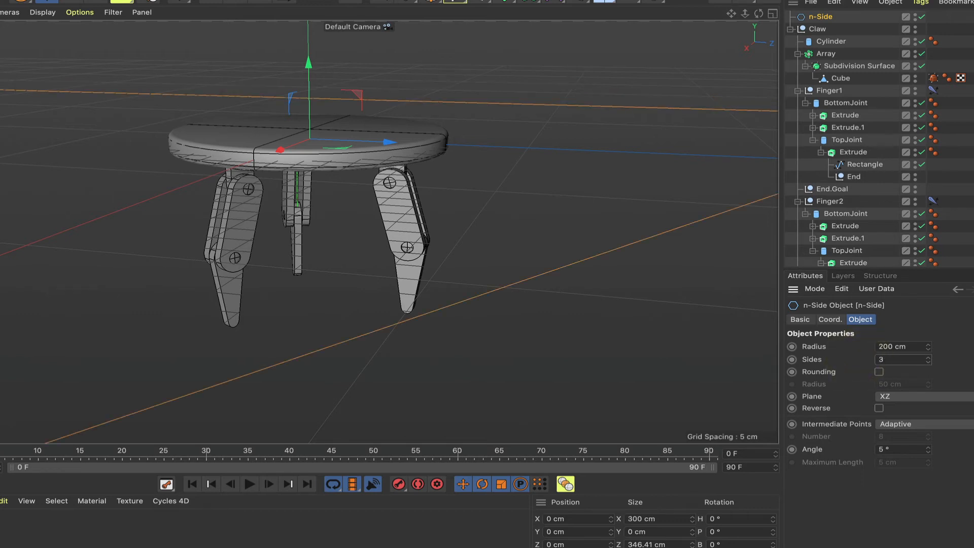
Set the n-Side spline's radius to 25 cm and lower it along Y to about -44.2 cm, near the fingertips.
{"action": "double_click", "coordinate": [894, 347]}
{"action": "type", "text": "25"}
{"action": "key", "text": "Return"}
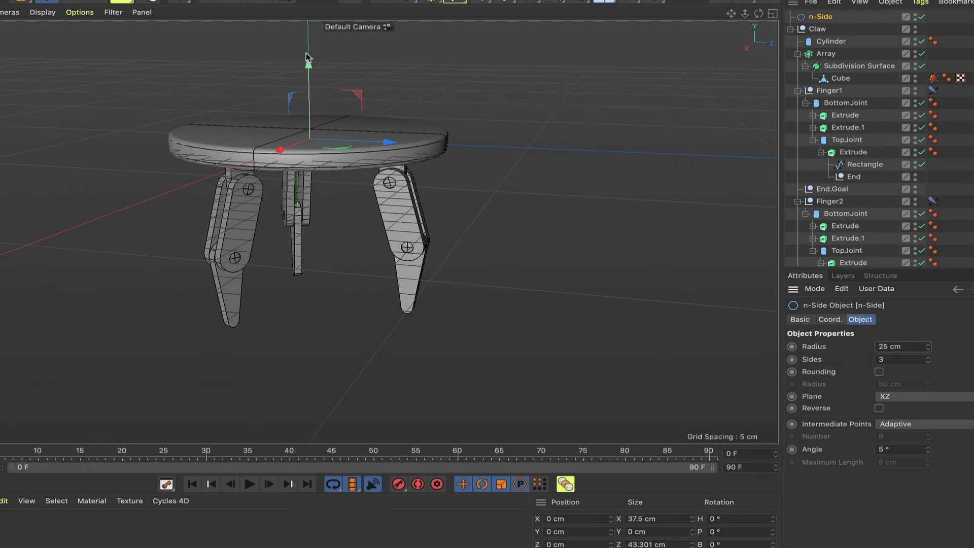
{"action": "left_click_drag", "start_coordinate": [308, 63], "coordinate": [311, 224]}
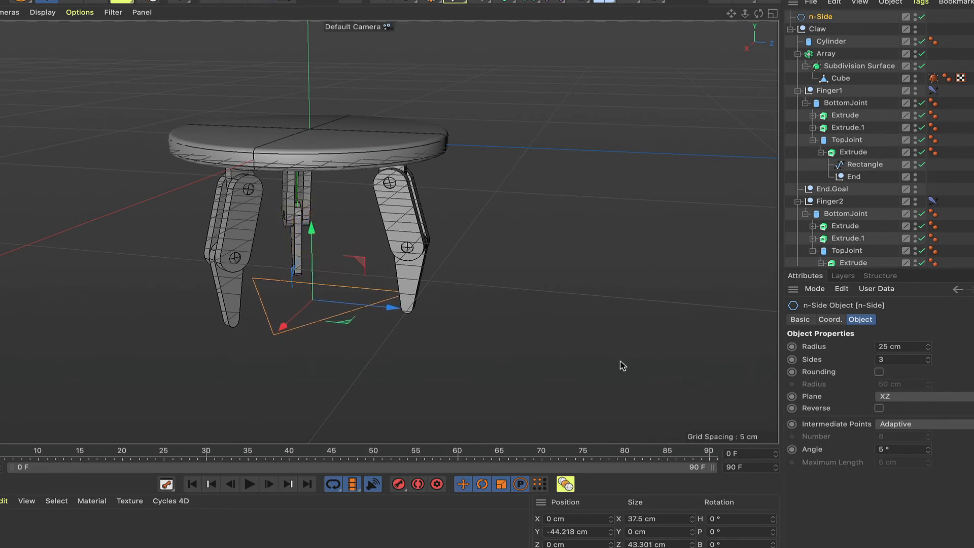
Set the n-Side spline's heading rotation to 90° in the Top view, and lower it to about Y -45.3 cm in Perspective.
{"action": "key", "text": "F2"}
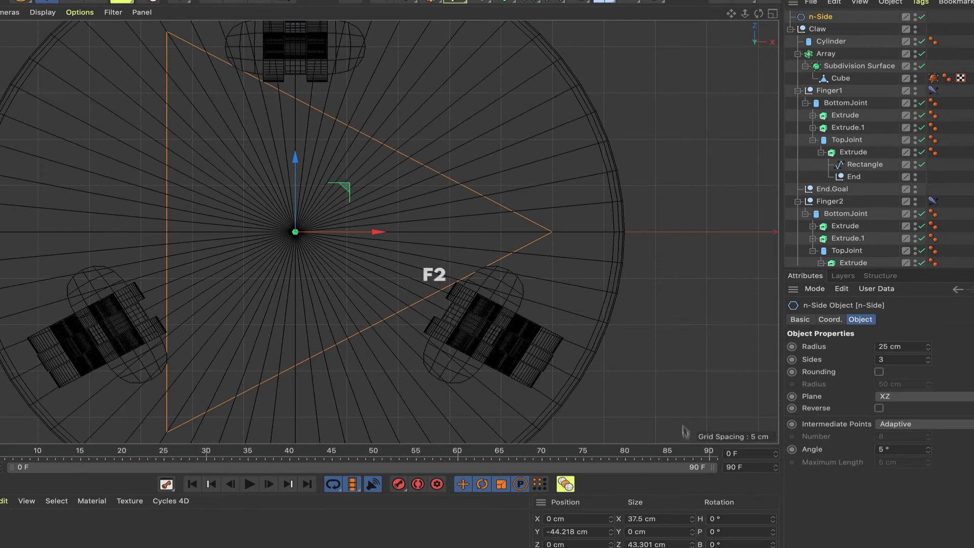
{"action": "left_click", "coordinate": [729, 516]}
{"action": "type", "text": "90"}
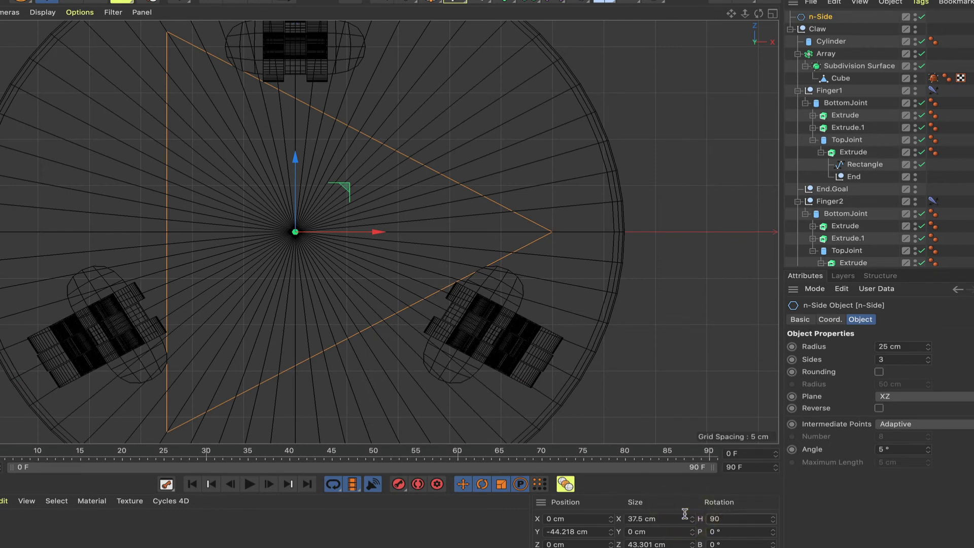
{"action": "key", "text": "Return"}
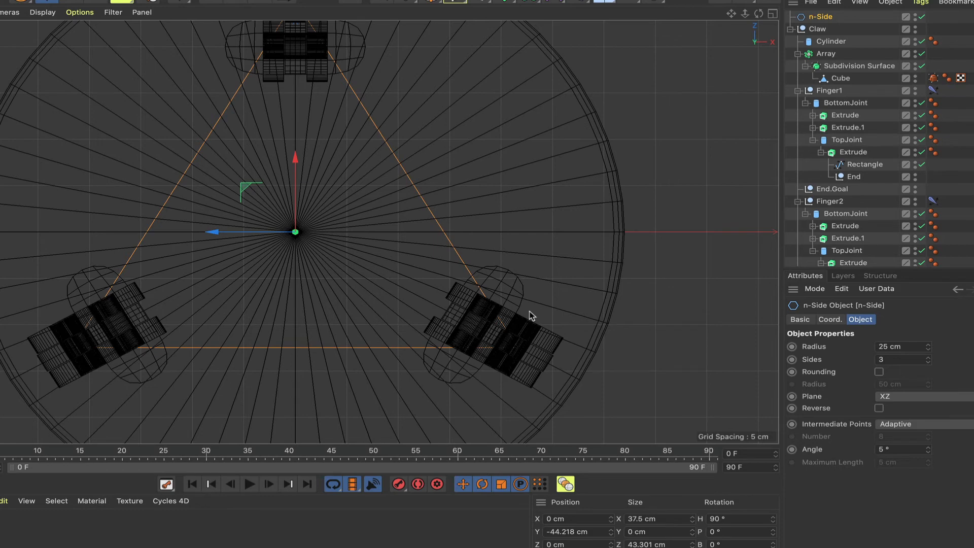
{"action": "key", "text": "F1"}
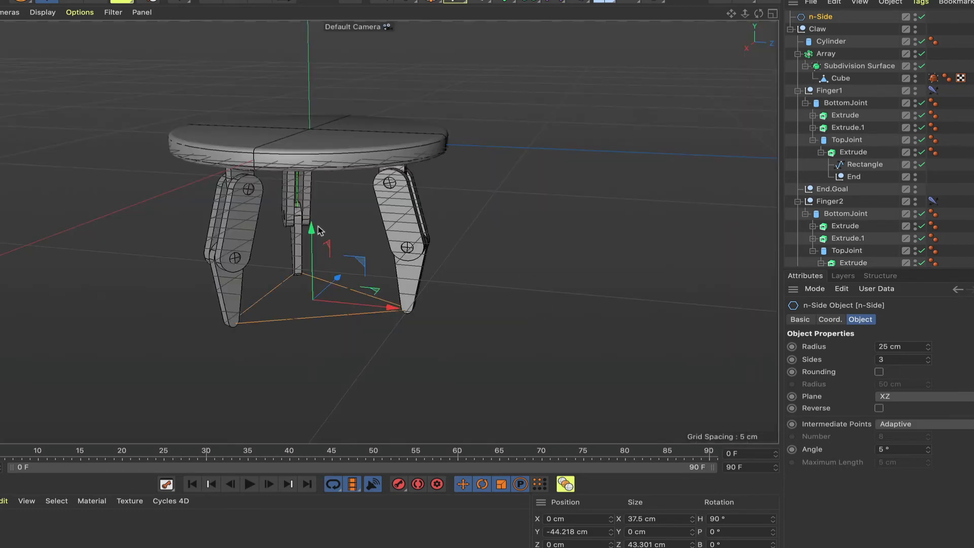
{"action": "left_click_drag", "start_coordinate": [319, 230], "coordinate": [339, 299]}
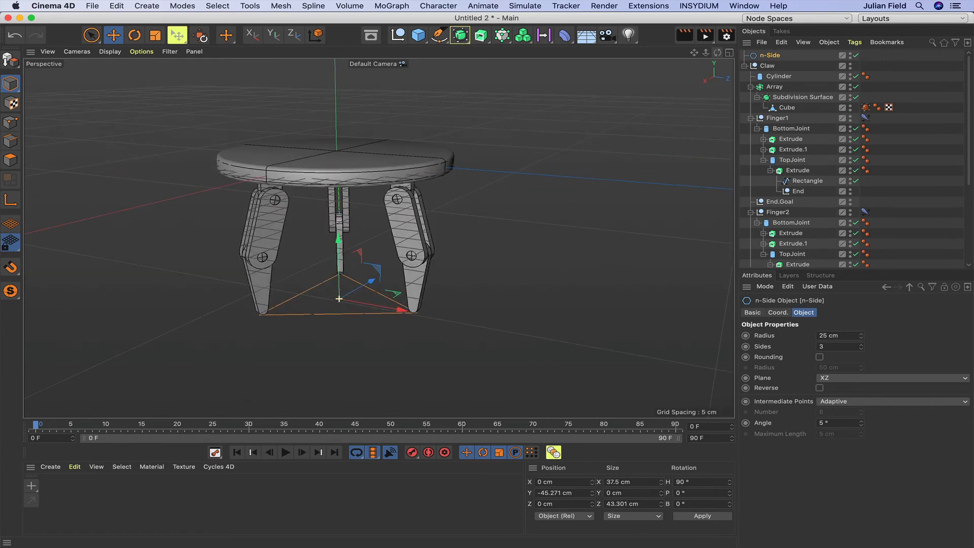
Convert the n-Side spline to an editable spline and rename it Controller.
{"action": "left_click", "coordinate": [771, 55]}
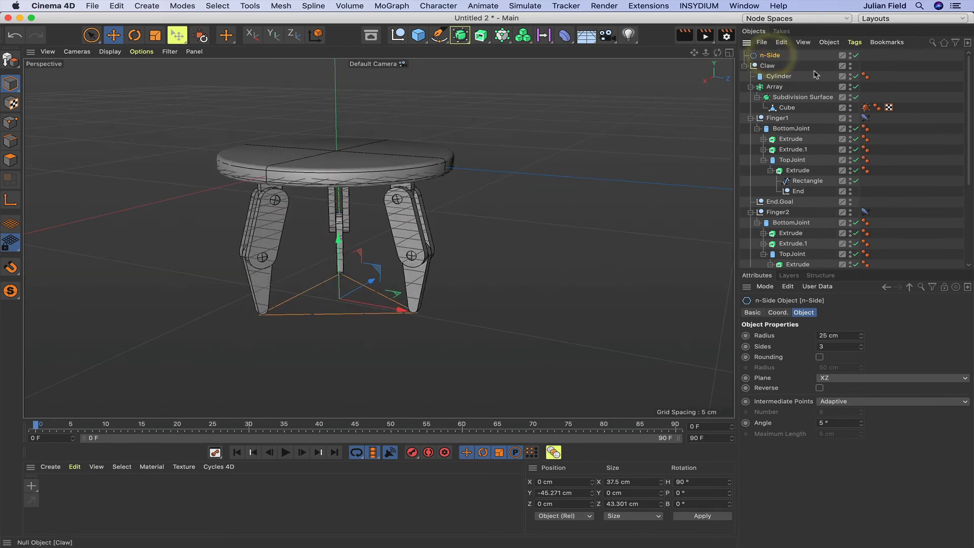
{"action": "key", "text": "c"}
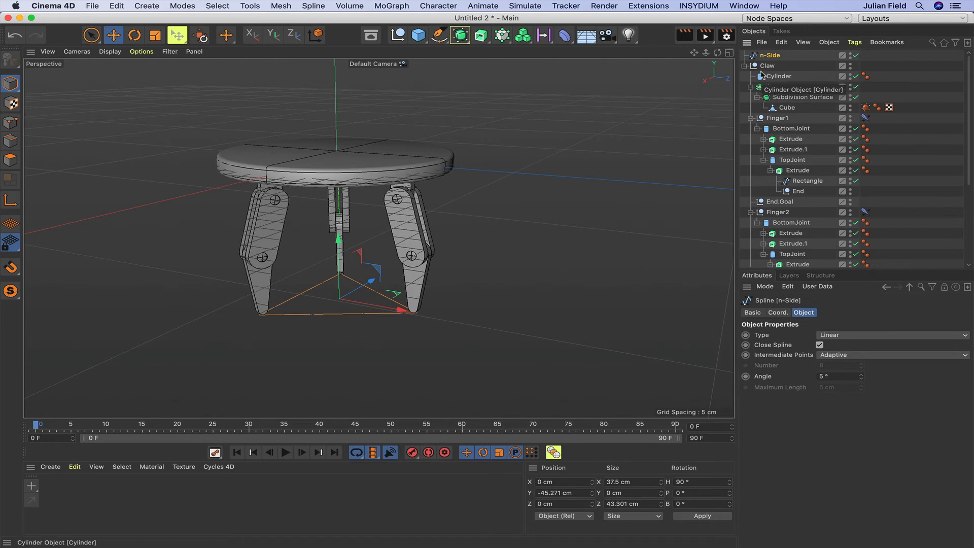
{"action": "double_click", "coordinate": [771, 55]}
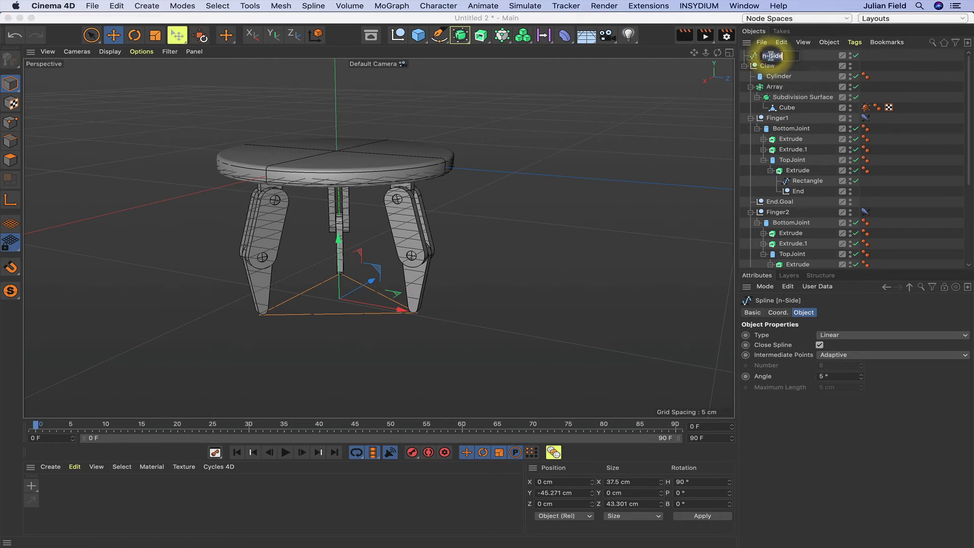
{"action": "type", "text": "q"}
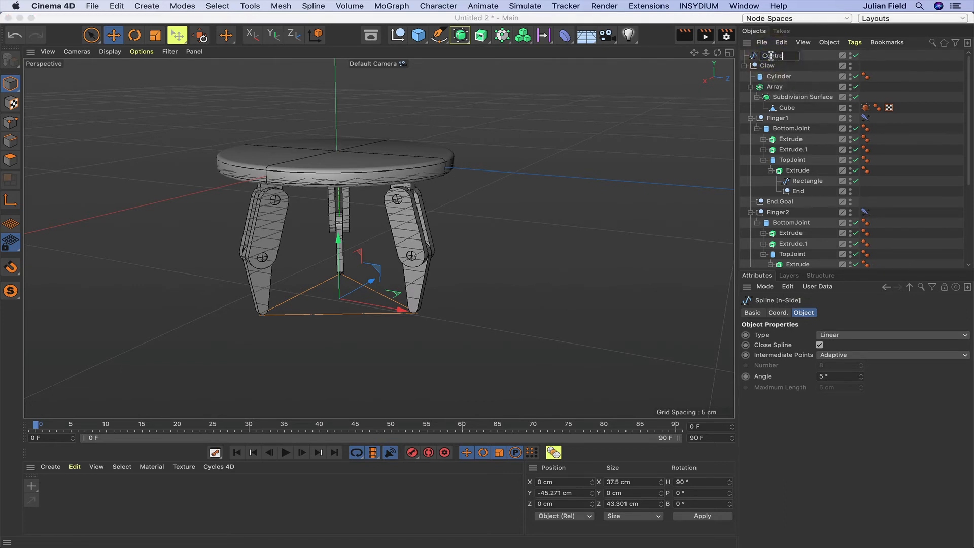
{"action": "key", "text": "Return"}
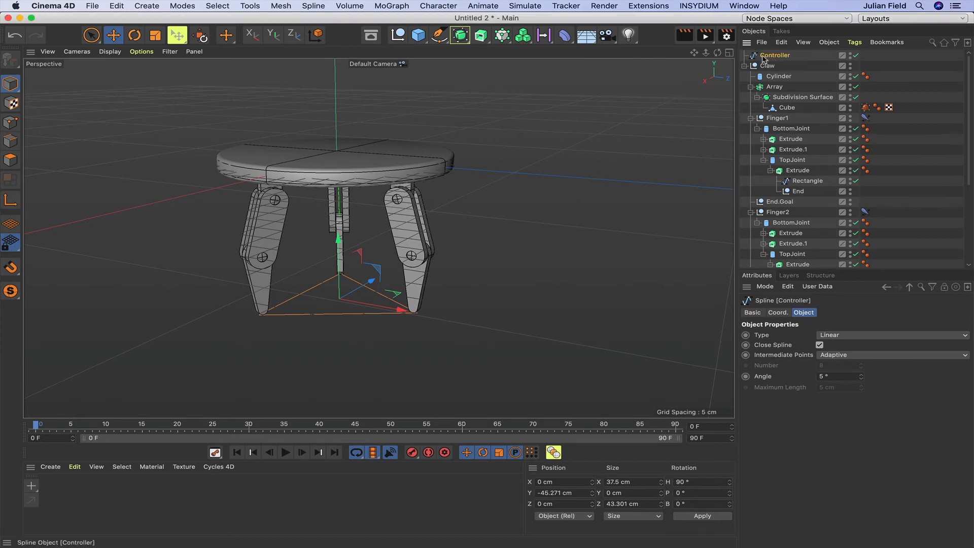
Move the Controller spline below the whole Claw hierarchy in the object list, keeping it outside Claw.
{"action": "left_click", "coordinate": [744, 65]}
{"action": "left_click_drag", "start_coordinate": [748, 56], "coordinate": [746, 70]}
{"action": "left_click", "coordinate": [744, 55]}
{"action": "scroll", "coordinate": [746, 61], "scroll_direction": "down", "scroll_amount": 6}
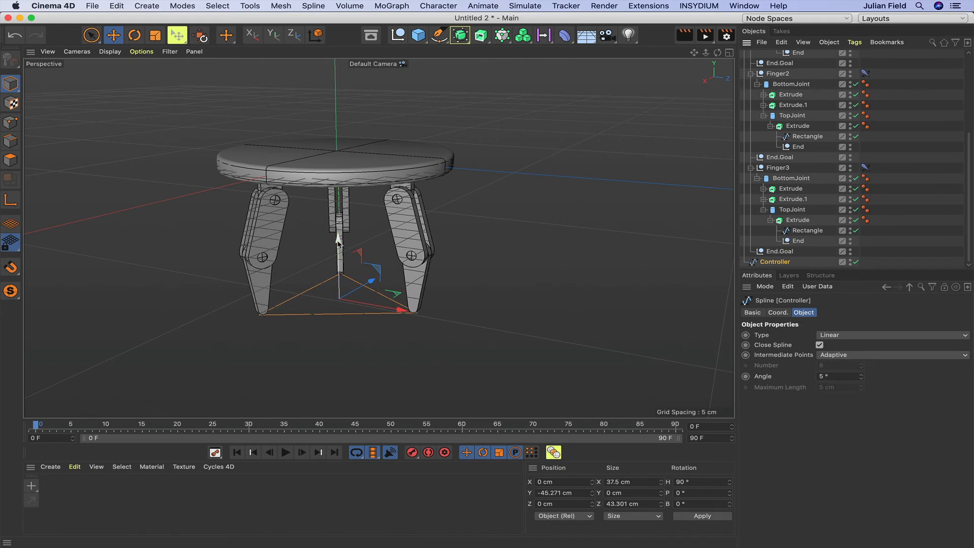
Lower the Controller spline along Y to about -47.2 cm and switch to the Scale tool.
{"action": "mouse_move", "coordinate": [337, 238]}
{"action": "left_mouse_down"}
{"action": "mouse_move", "coordinate": [337, 213]}
{"action": "mouse_move", "coordinate": [336, 248]}
{"action": "left_mouse_up"}
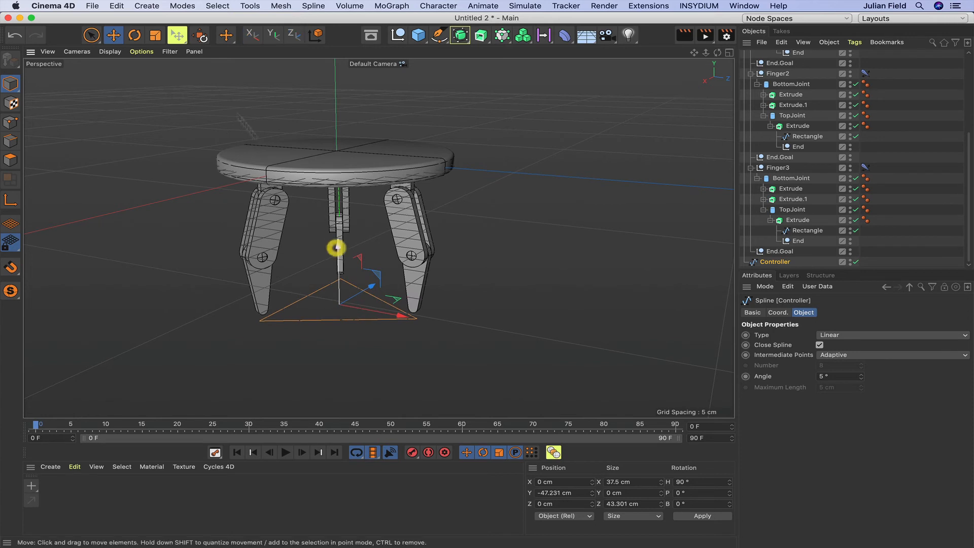
{"action": "key", "text": "t"}
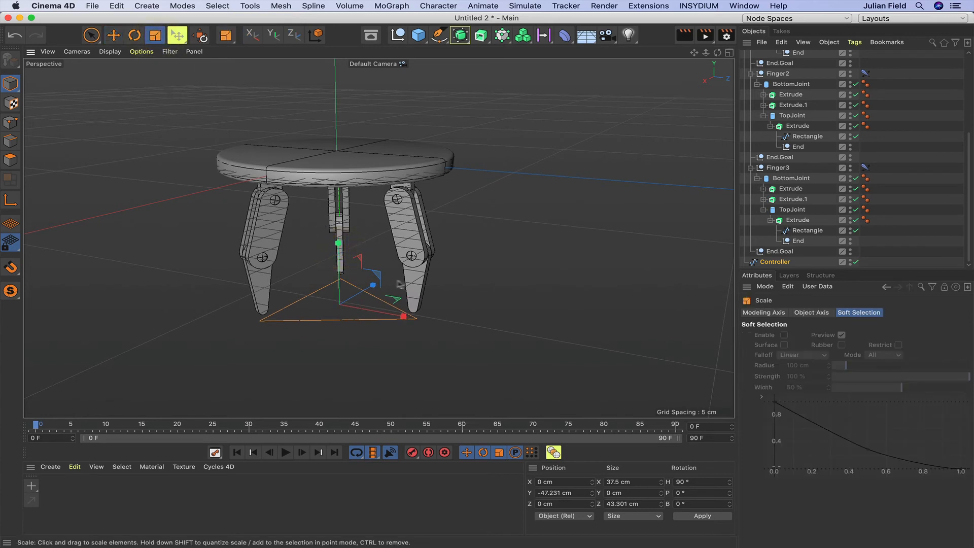
{"action": "left_click_drag", "start_coordinate": [399, 284], "coordinate": [406, 312]}
{"action": "left_click", "coordinate": [658, 335]}
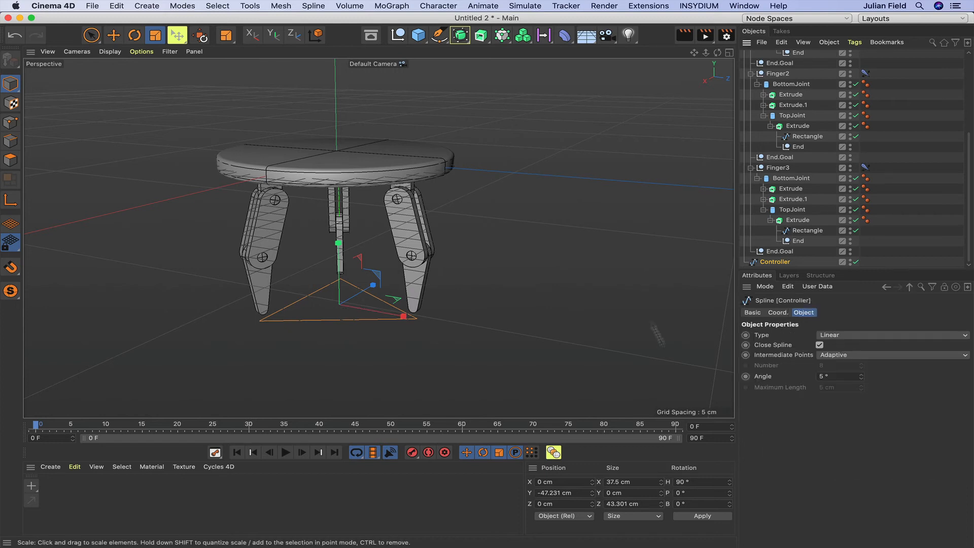
Add a null object and name it Xpresso.
{"action": "left_click", "coordinate": [398, 37]}
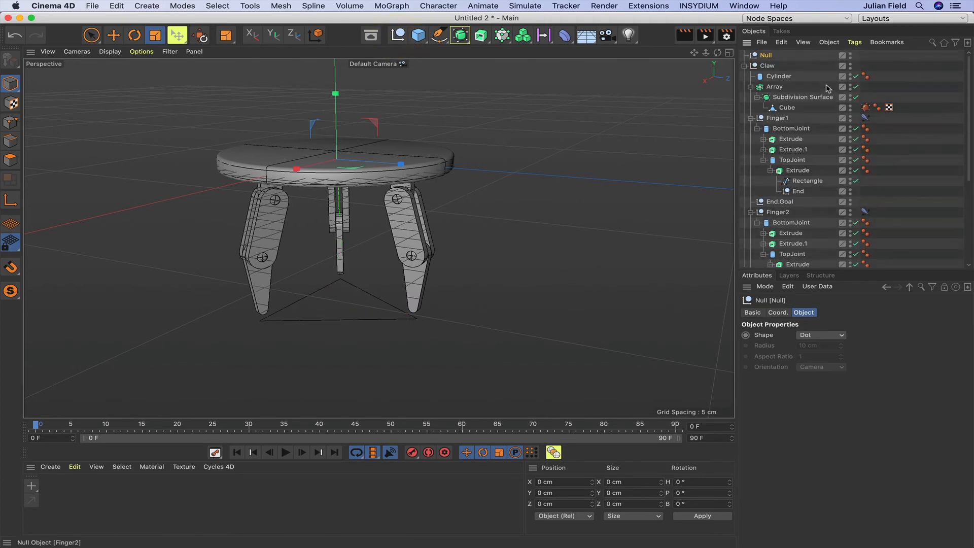
{"action": "double_click", "coordinate": [766, 56]}
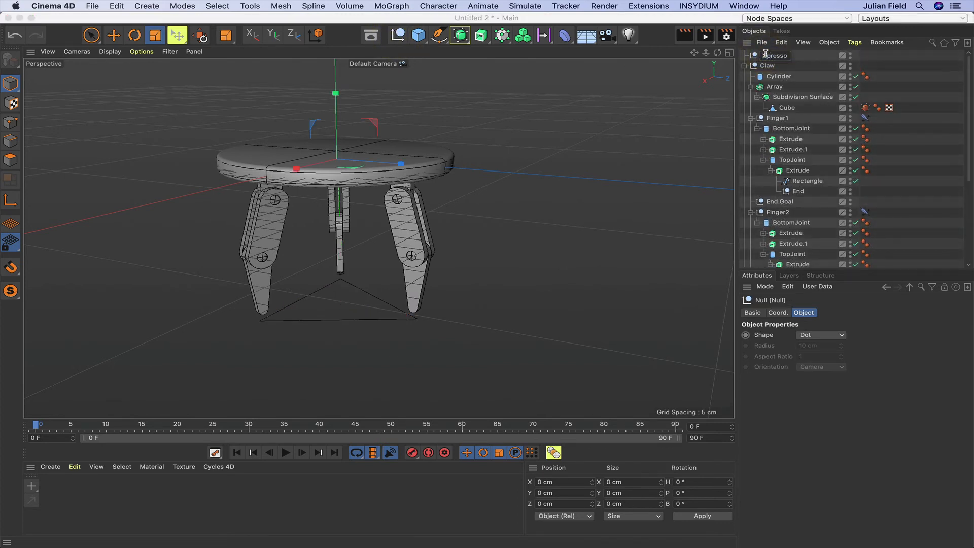
{"action": "key", "text": "Return"}
Add an XPresso tag to the Xpresso null to open its node graph.
{"action": "left_click", "coordinate": [855, 42]}
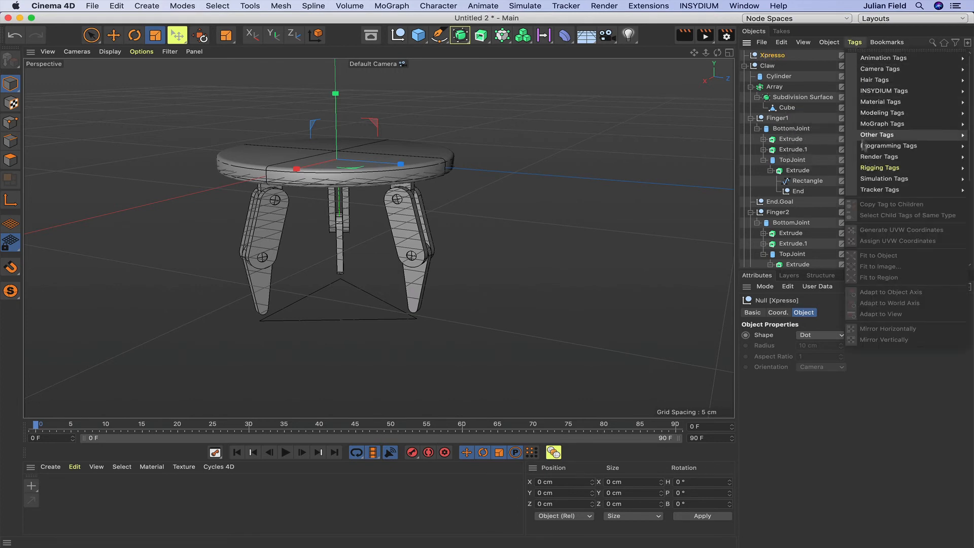
{"action": "left_click", "coordinate": [820, 177]}
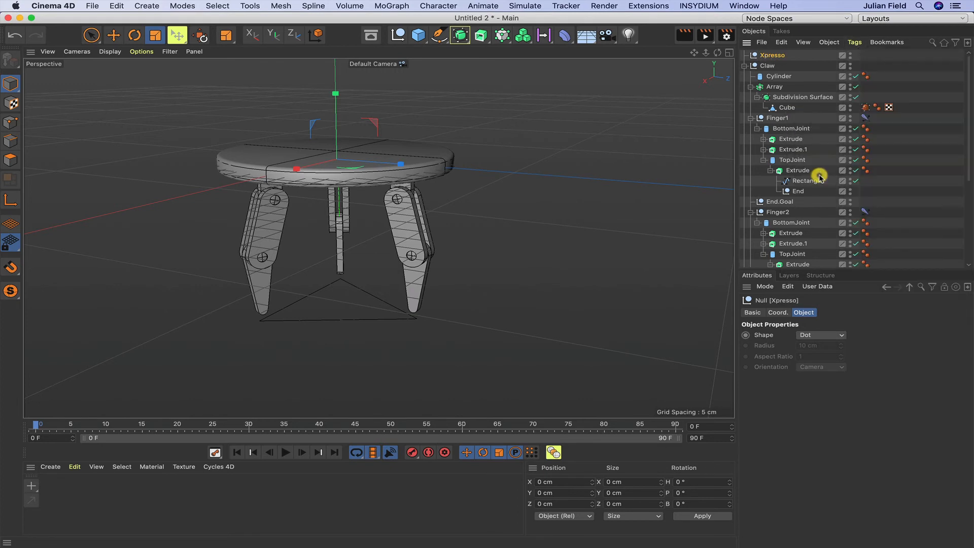
{"action": "left_click_drag", "start_coordinate": [822, 170], "coordinate": [310, 178]}
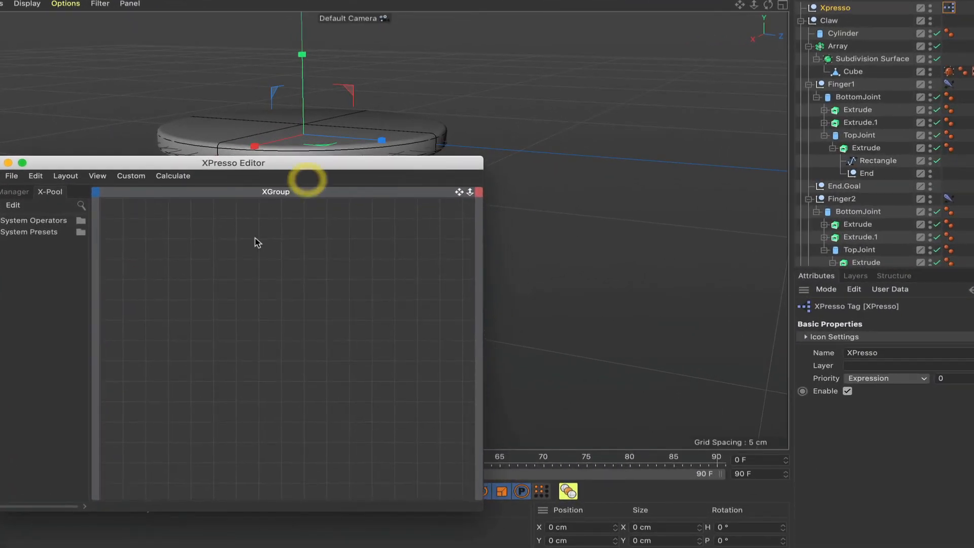
Add an Iteration node to the XPresso graph and set its Iteration End to 2.
{"action": "right_click", "coordinate": [193, 287]}
{"action": "mouse_move", "coordinate": [256, 293]}
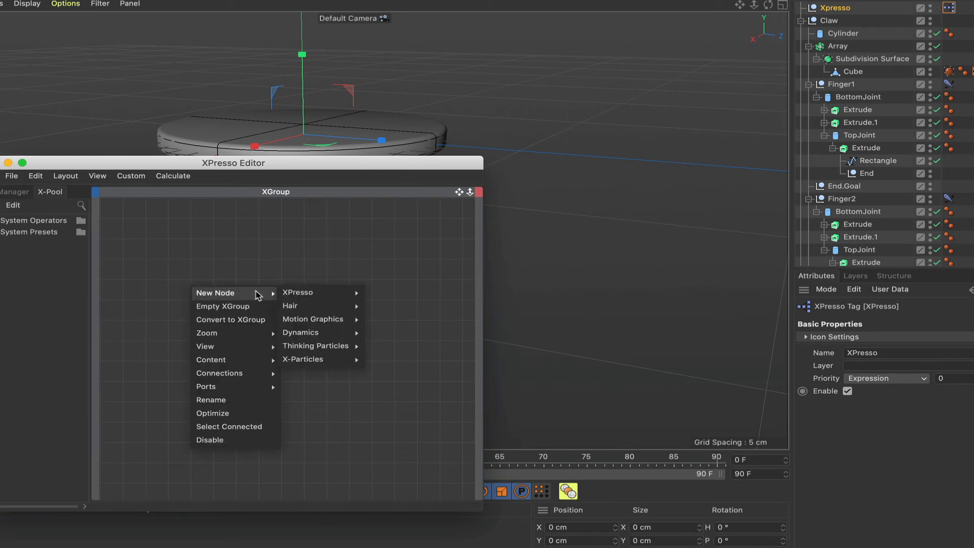
{"action": "mouse_move", "coordinate": [323, 293]}
{"action": "mouse_move", "coordinate": [384, 295]}
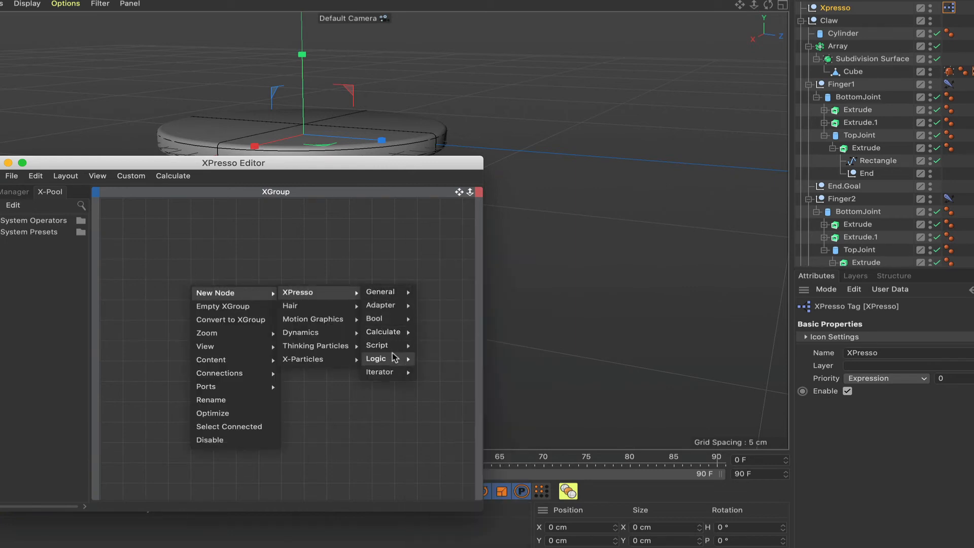
{"action": "mouse_move", "coordinate": [393, 371]}
{"action": "left_click", "coordinate": [432, 385]}
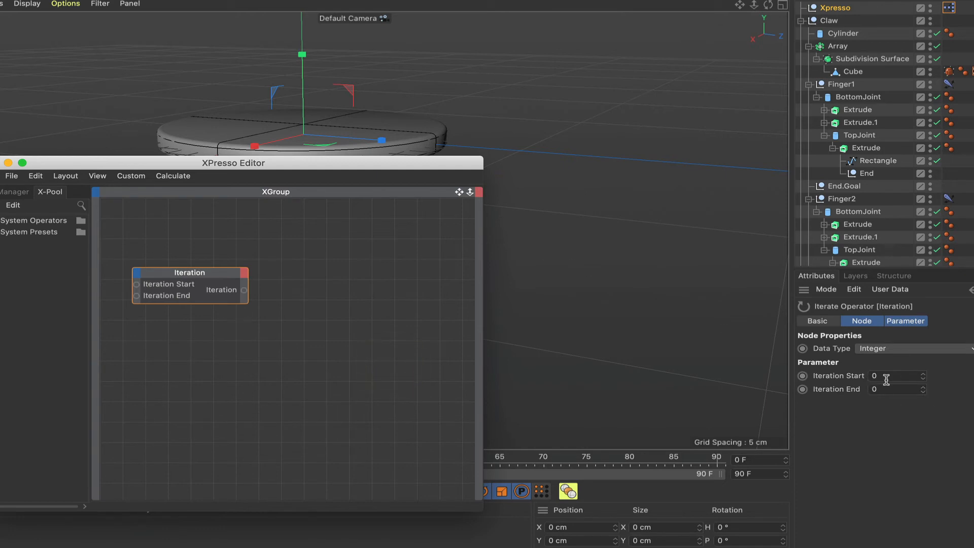
{"action": "left_click", "coordinate": [856, 389]}
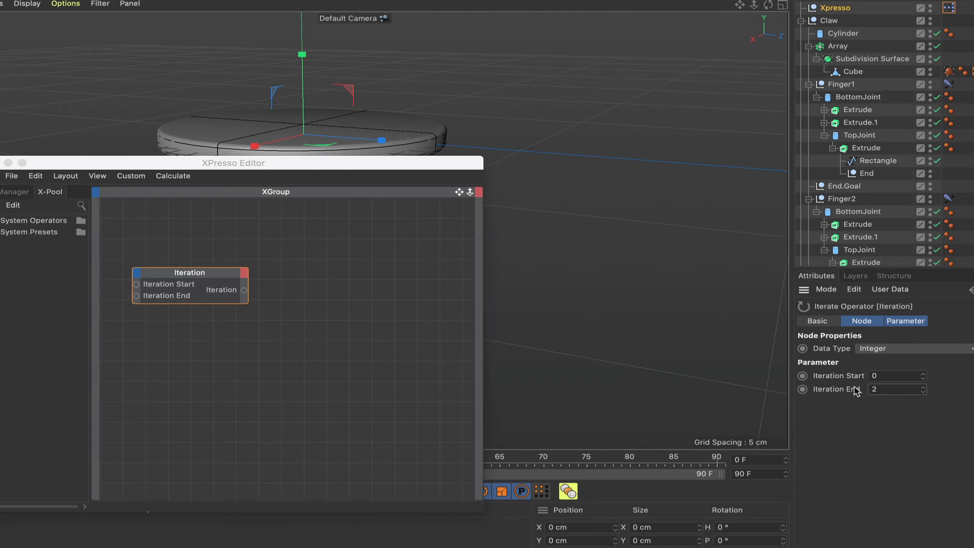
Reset the XPresso graph zoom to 100% and reposition the Iteration node.
{"action": "left_click", "coordinate": [467, 317]}
{"action": "scroll", "coordinate": [467, 317], "scroll_direction": "down", "scroll_amount": 3}
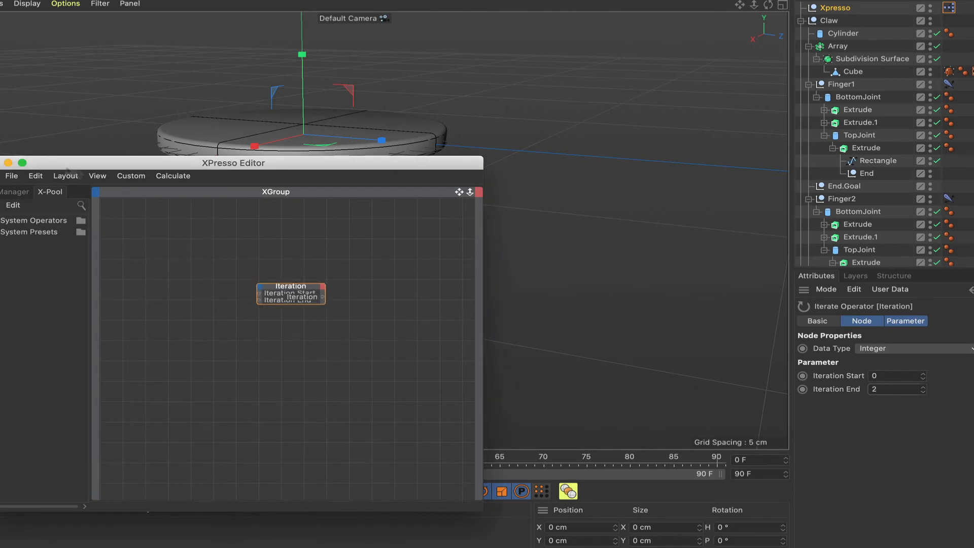
{"action": "left_click", "coordinate": [97, 176]}
{"action": "mouse_move", "coordinate": [124, 195]}
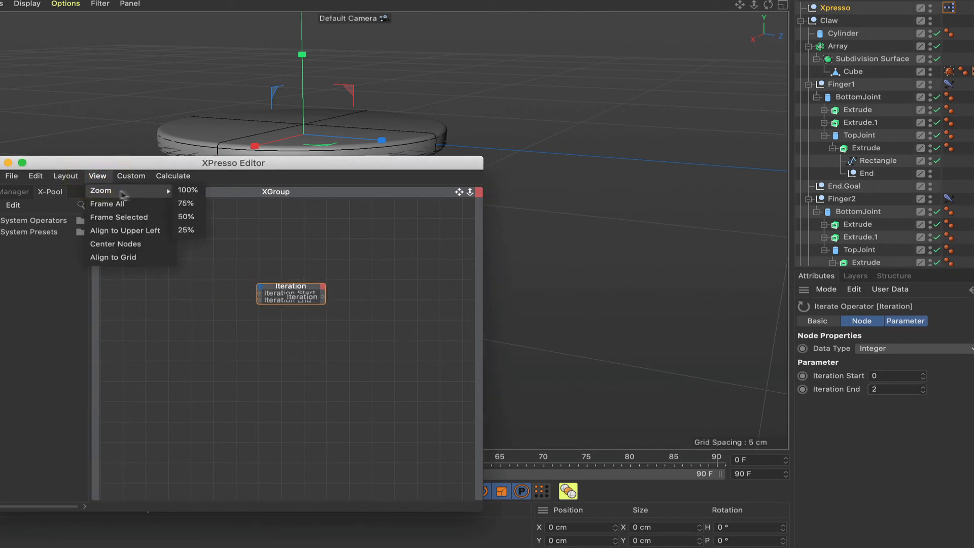
{"action": "left_click", "coordinate": [190, 190]}
{"action": "left_click_drag", "start_coordinate": [326, 251], "coordinate": [227, 274]}
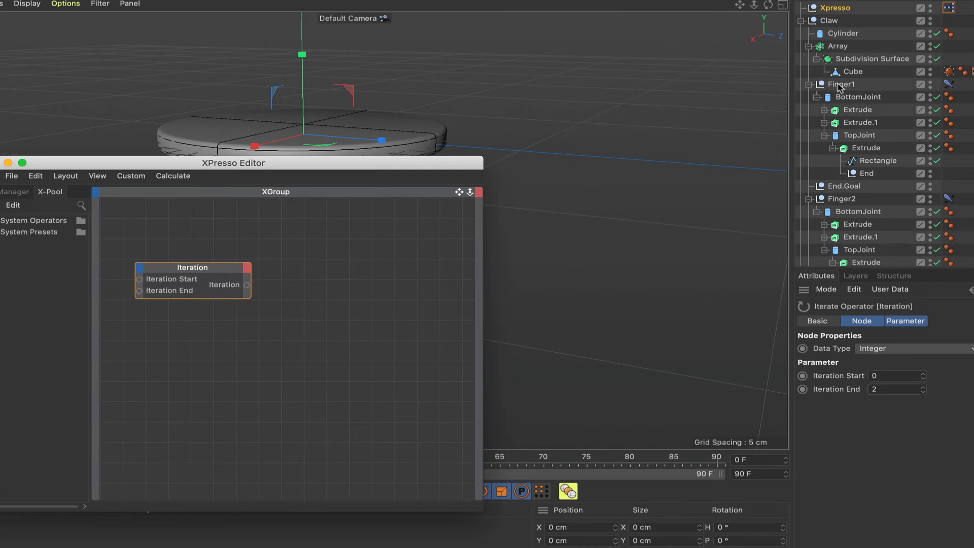
Bring the Controller spline into the XPresso graph above the Iteration node, expose its Object output, and fit the node size.
{"action": "scroll", "coordinate": [857, 102], "scroll_direction": "down", "scroll_amount": 5}
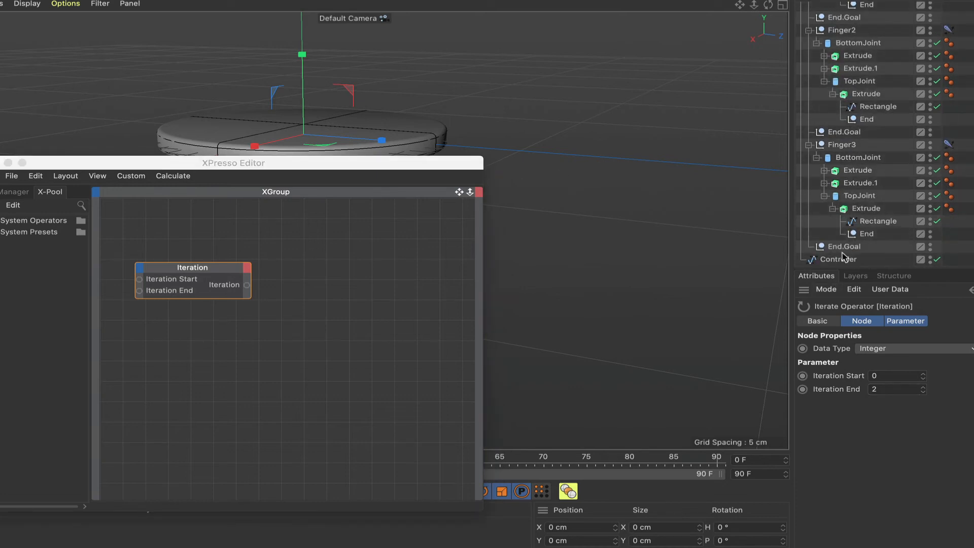
{"action": "left_click_drag", "start_coordinate": [844, 262], "coordinate": [210, 231]}
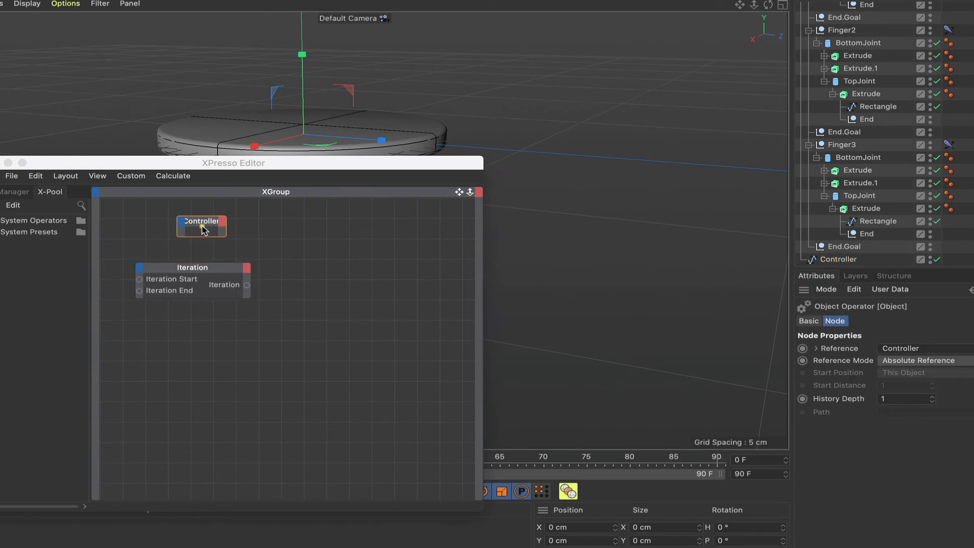
{"action": "left_click", "coordinate": [226, 227]}
{"action": "left_click", "coordinate": [237, 280]}
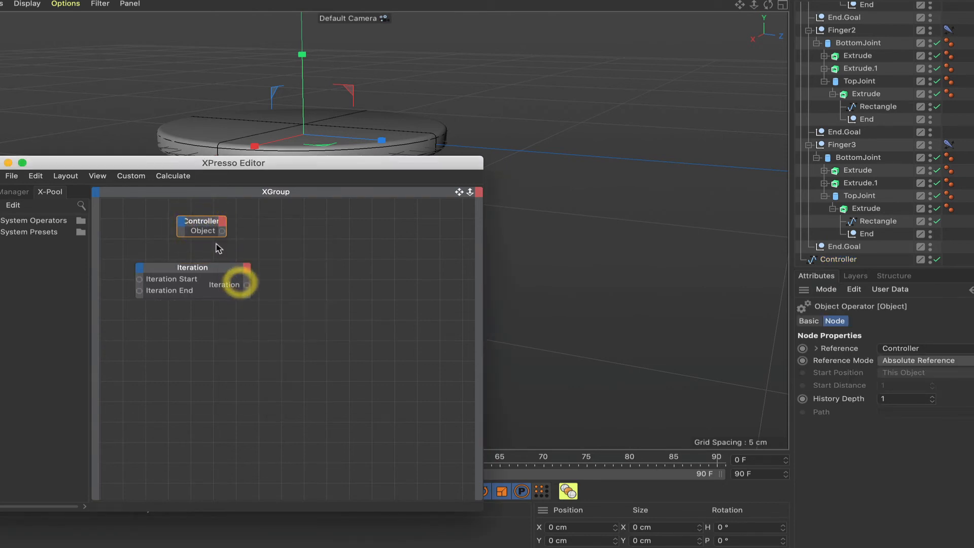
{"action": "double_click", "coordinate": [208, 220]}
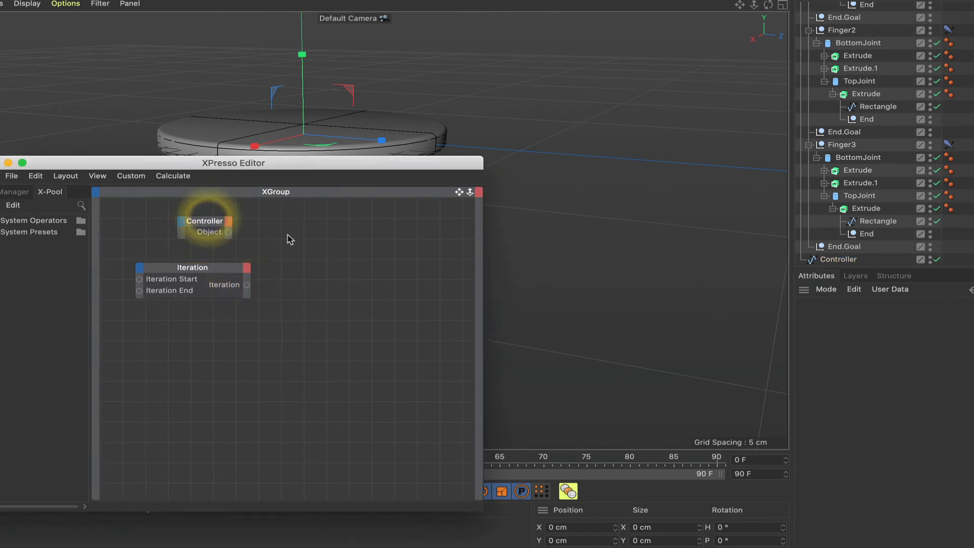
Add a Point node and connect Controller's Object output to its Object input and the Iteration output to its Point Index.
{"action": "right_click", "coordinate": [295, 264]}
{"action": "mouse_move", "coordinate": [350, 268]}
{"action": "mouse_move", "coordinate": [406, 267]}
{"action": "mouse_move", "coordinate": [478, 270]}
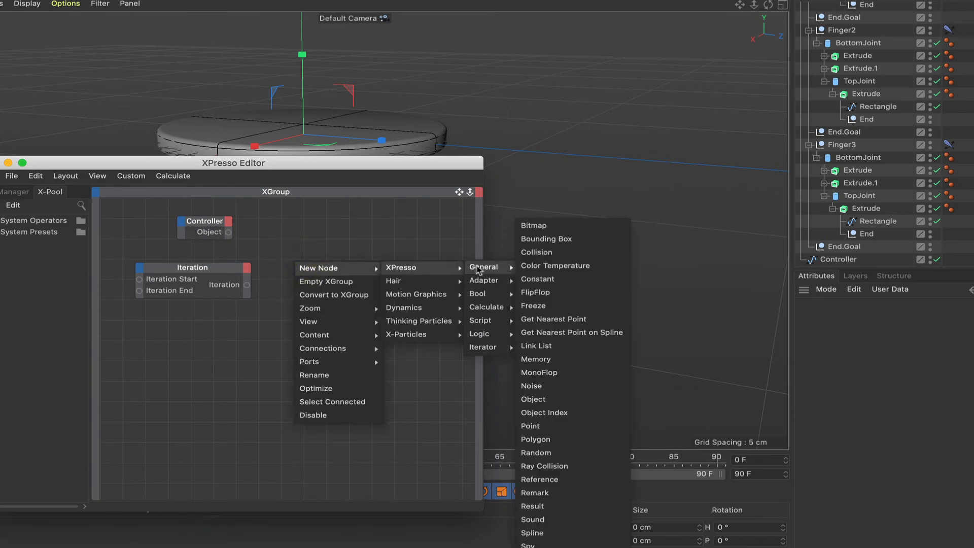
{"action": "left_click", "coordinate": [530, 426]}
{"action": "left_click_drag", "start_coordinate": [301, 250], "coordinate": [353, 249]}
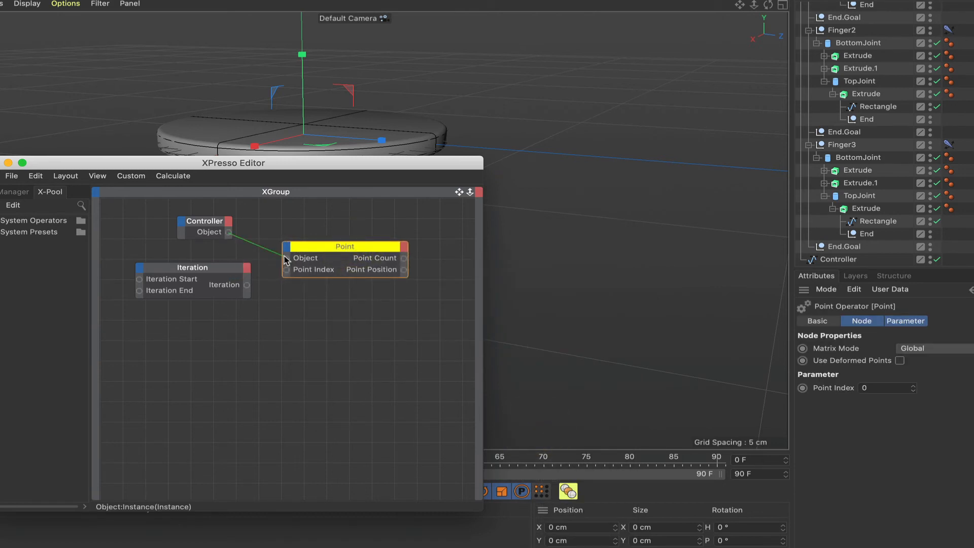
{"action": "left_click_drag", "start_coordinate": [289, 261], "coordinate": [286, 258]}
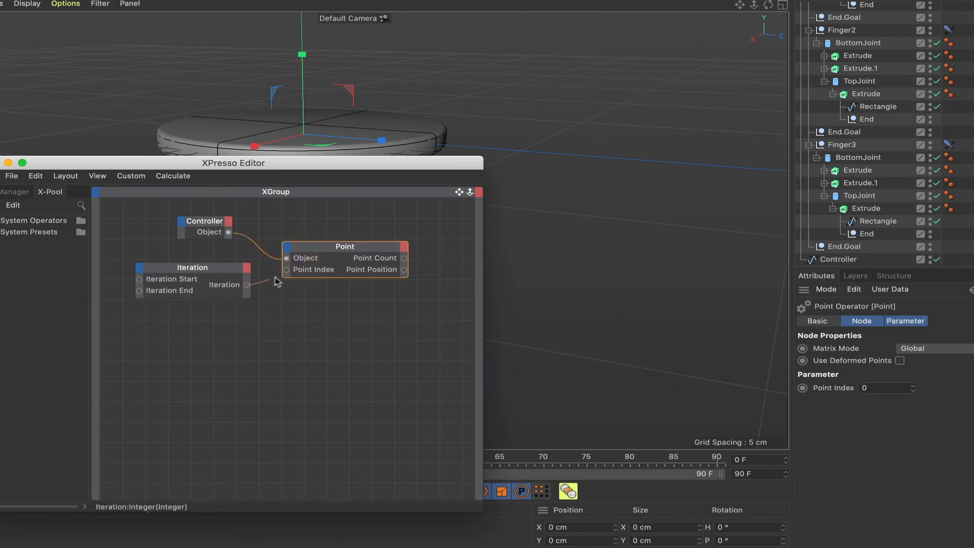
{"action": "left_click_drag", "start_coordinate": [287, 274], "coordinate": [287, 270]}
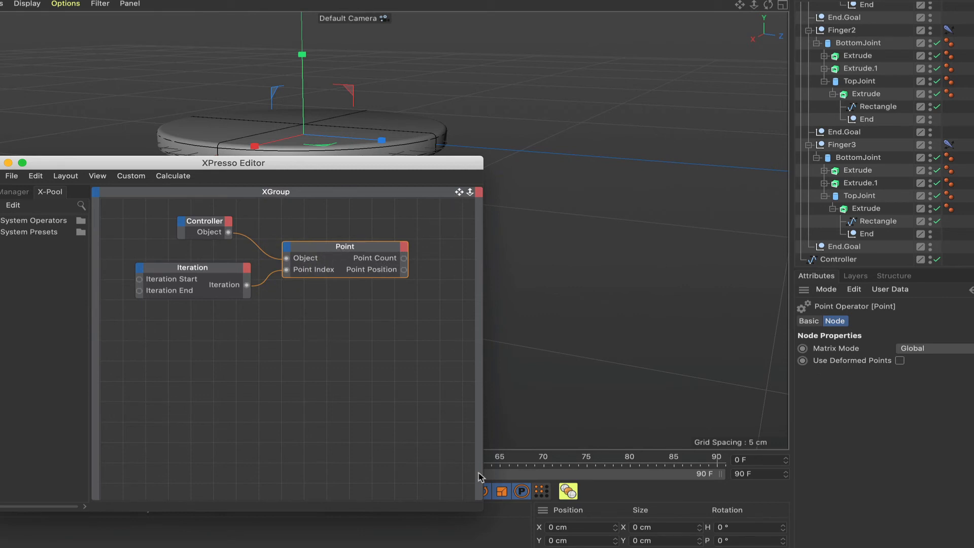
Enlarge the XPresso Editor window and add a Link List node below the Point node.
{"action": "left_click_drag", "start_coordinate": [479, 506], "coordinate": [735, 521]}
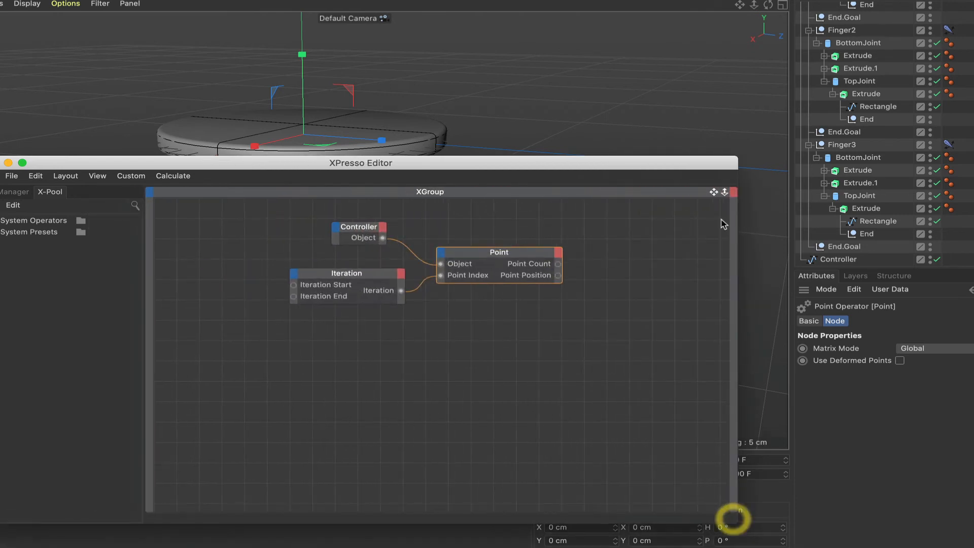
{"action": "left_click_drag", "start_coordinate": [713, 192], "coordinate": [677, 197]}
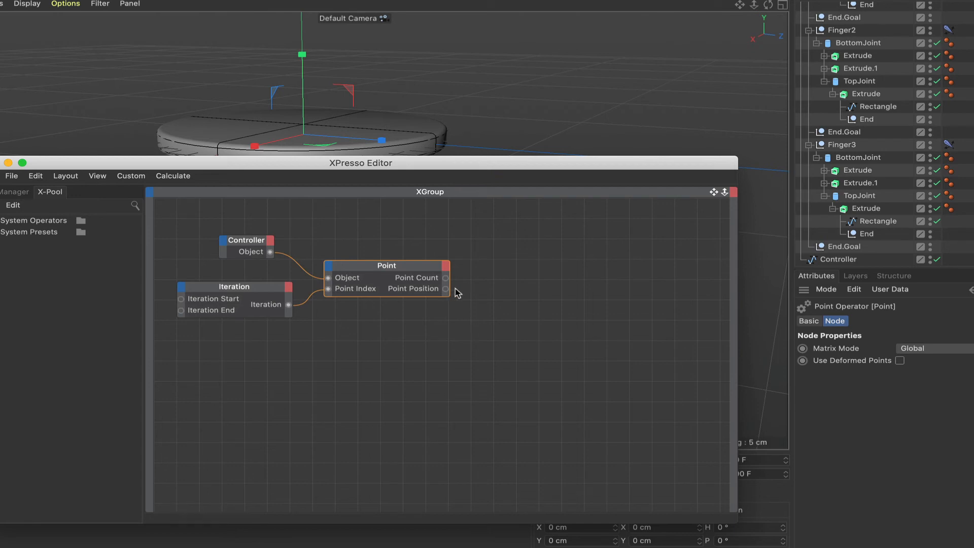
{"action": "right_click", "coordinate": [448, 346]}
{"action": "left_click", "coordinate": [459, 348]}
{"action": "mouse_move", "coordinate": [608, 347]}
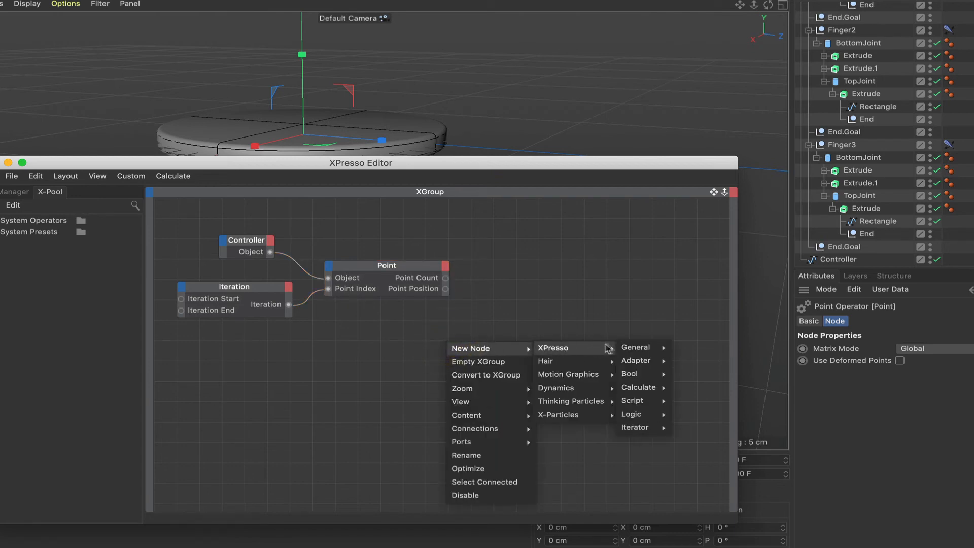
{"action": "left_click", "coordinate": [681, 341]}
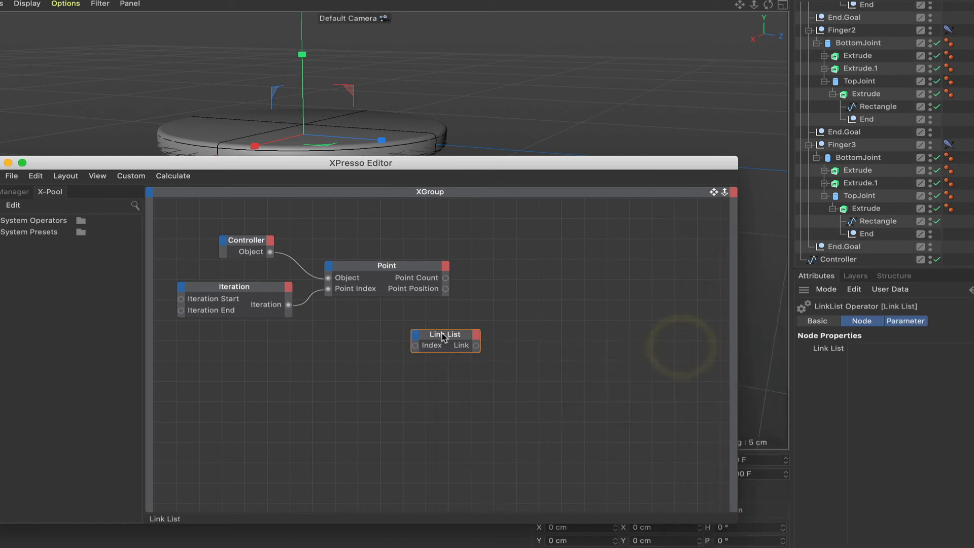
{"action": "left_click_drag", "start_coordinate": [443, 338], "coordinate": [414, 343]}
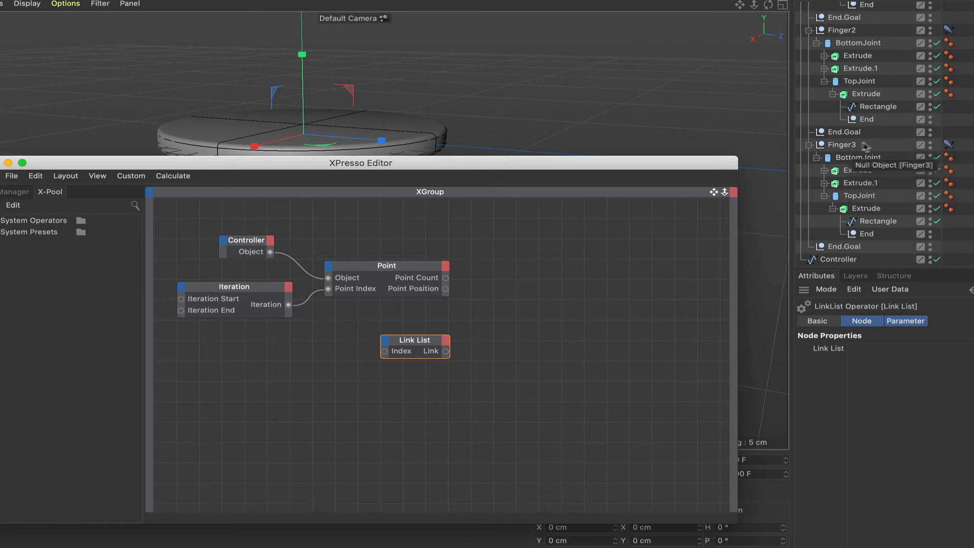
{"action": "scroll", "coordinate": [888, 147], "scroll_direction": "up", "scroll_amount": 5}
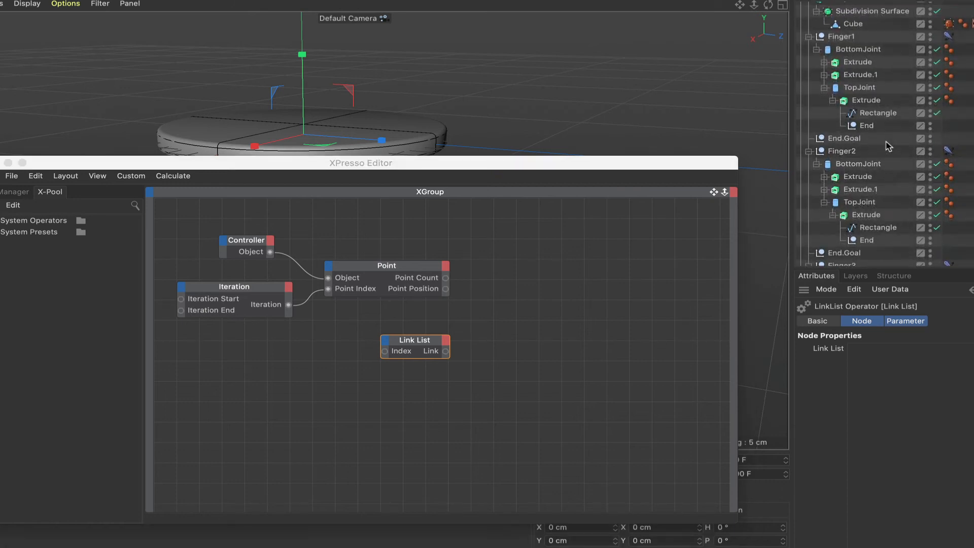
Rename the first finger's End.Goal null as End.Goal1.
{"action": "scroll", "coordinate": [887, 147], "scroll_direction": "up", "scroll_amount": 2}
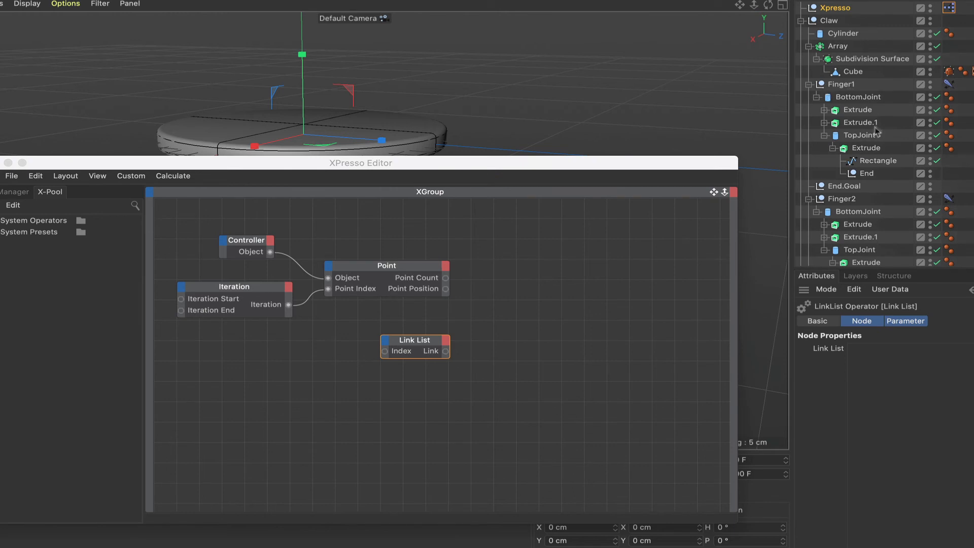
{"action": "double_click", "coordinate": [845, 186]}
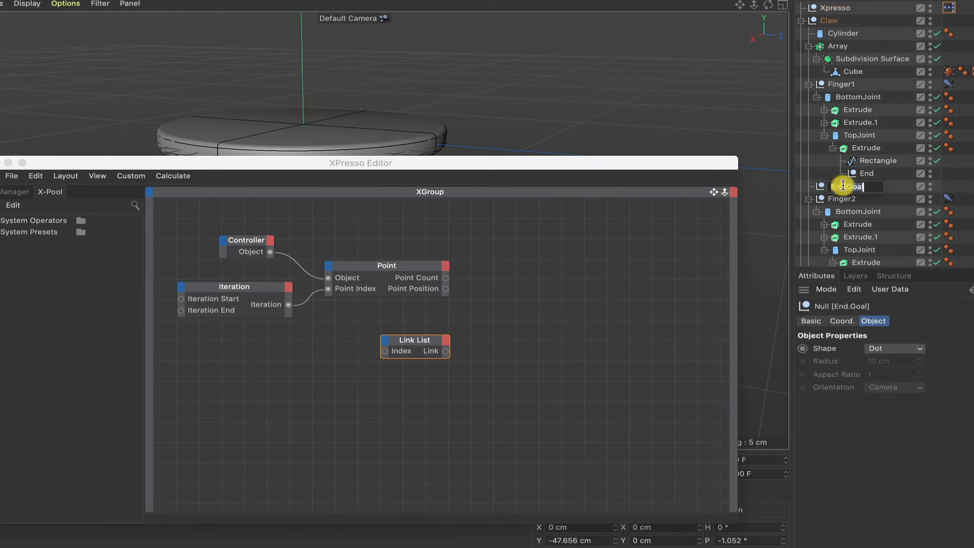
{"action": "left_click", "coordinate": [877, 187]}
{"action": "type", "text": "1"}
{"action": "key", "text": "Return"}
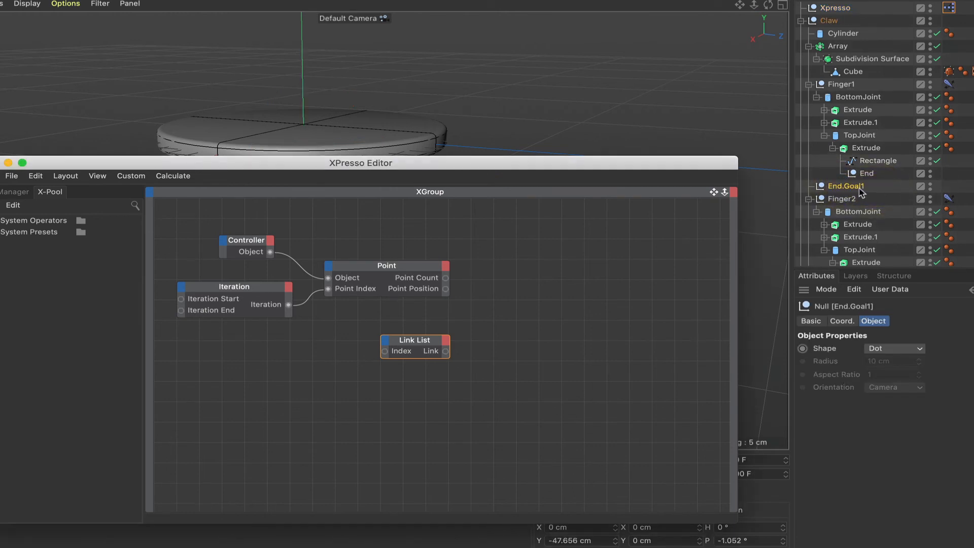
Rename the second finger's End.Goal null as End.Goal2.
{"action": "scroll", "coordinate": [872, 191], "scroll_direction": "down", "scroll_amount": 5}
{"action": "left_click", "coordinate": [857, 183]}
{"action": "double_click", "coordinate": [844, 183]}
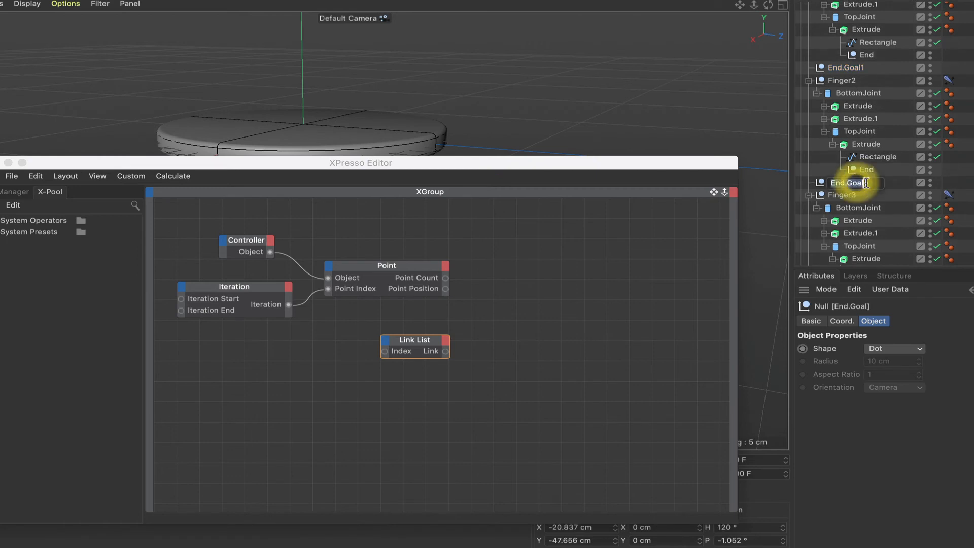
{"action": "left_click", "coordinate": [866, 184]}
{"action": "type", "text": "2"}
{"action": "key", "text": "Return"}
Rename the third finger's End.Goal null as End.Goal3.
{"action": "scroll", "coordinate": [849, 176], "scroll_direction": "down", "scroll_amount": 4}
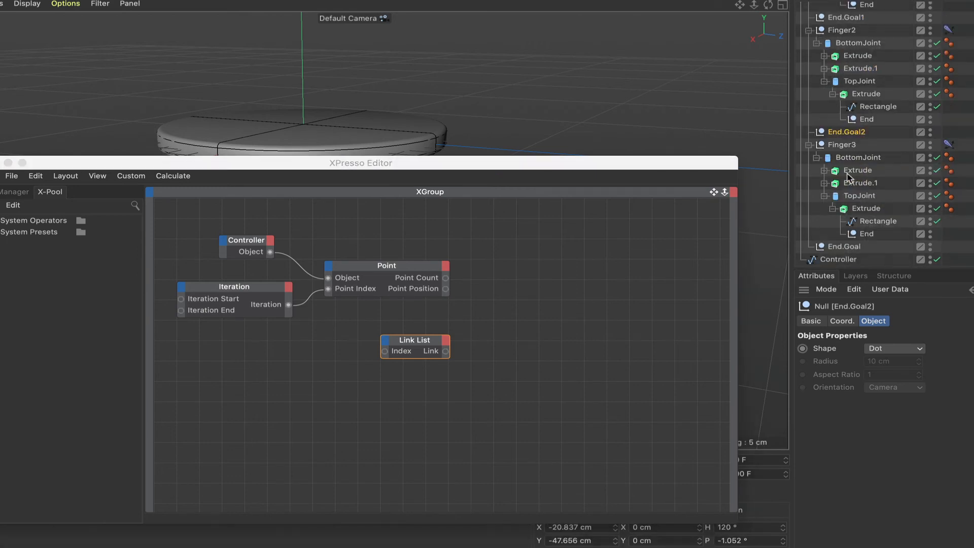
{"action": "double_click", "coordinate": [843, 247]}
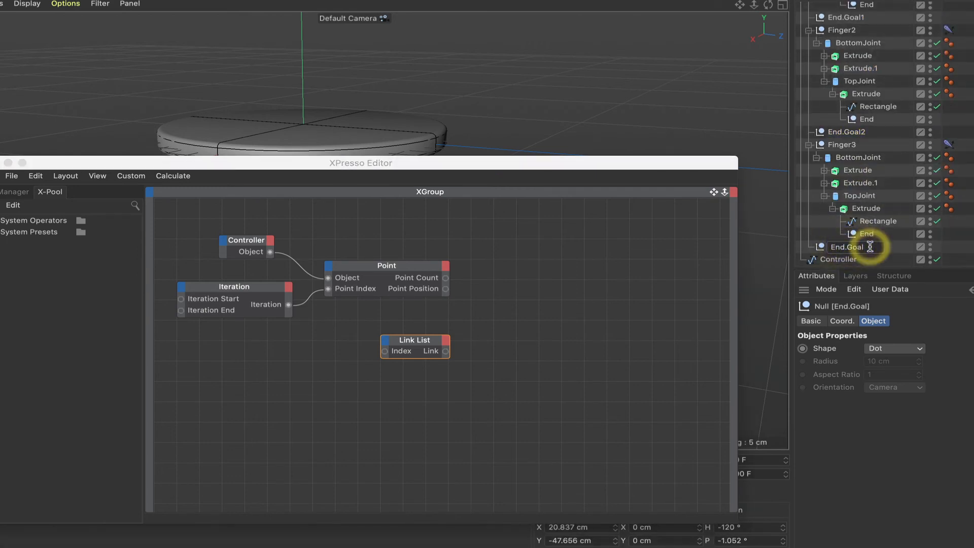
{"action": "left_click", "coordinate": [869, 247]}
{"action": "type", "text": "3"}
{"action": "key", "text": "Return"}
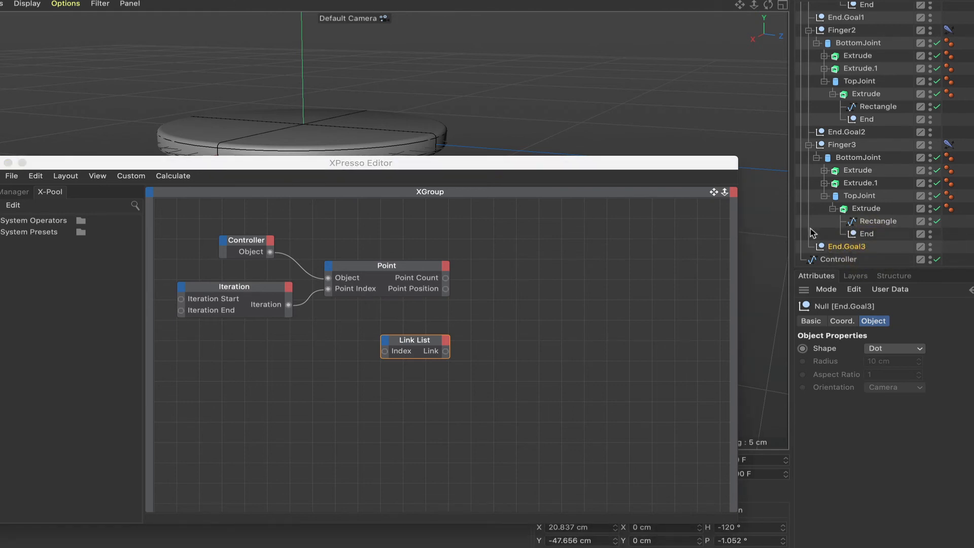
Fill the Link List node with End.Goal1, End.Goal2 and End.Goal3, and connect the Iteration output to its Index input.
{"action": "left_click", "coordinate": [414, 346]}
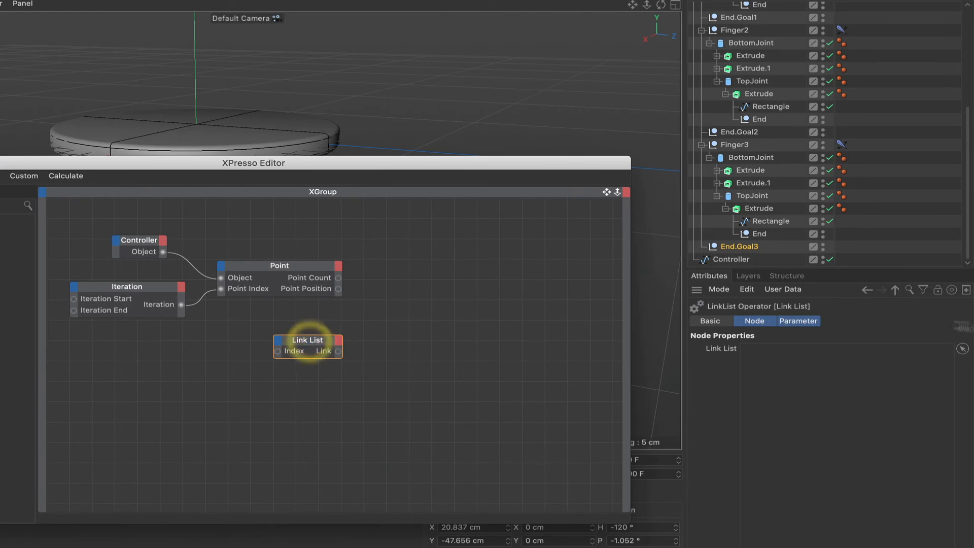
{"action": "left_click", "coordinate": [962, 348]}
{"action": "scroll", "coordinate": [763, 173], "scroll_direction": "up", "scroll_amount": 5}
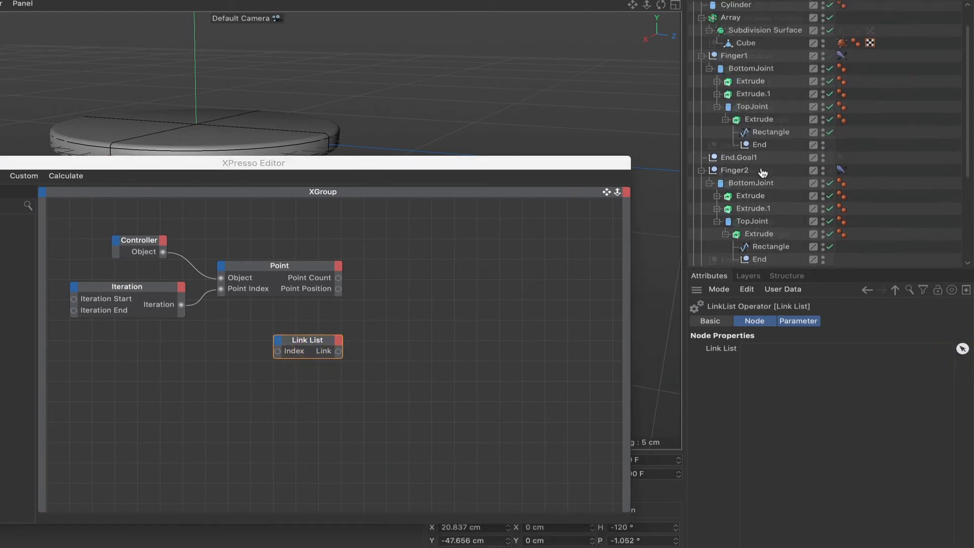
{"action": "scroll", "coordinate": [762, 172], "scroll_direction": "up", "scroll_amount": 2}
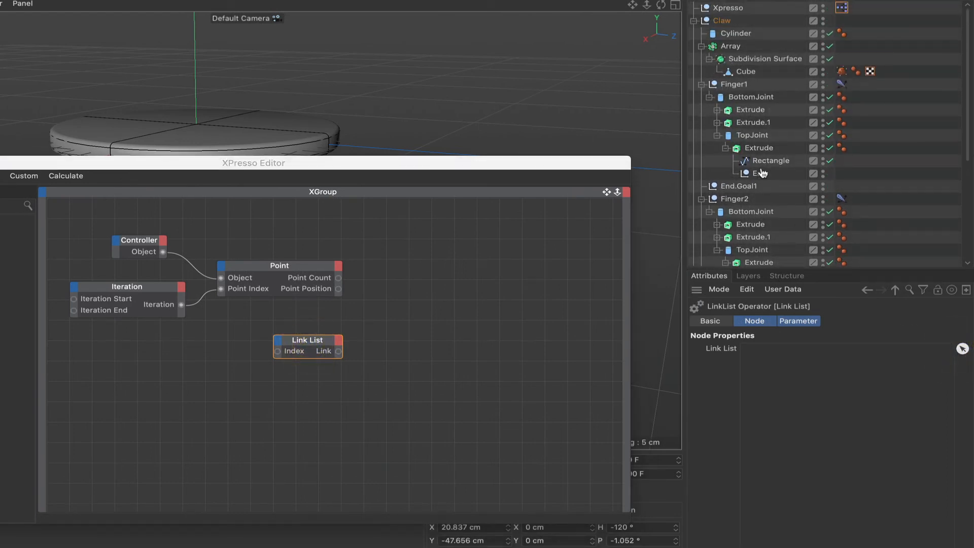
{"action": "left_click", "coordinate": [732, 189]}
{"action": "scroll", "coordinate": [755, 183], "scroll_direction": "down", "scroll_amount": 10}
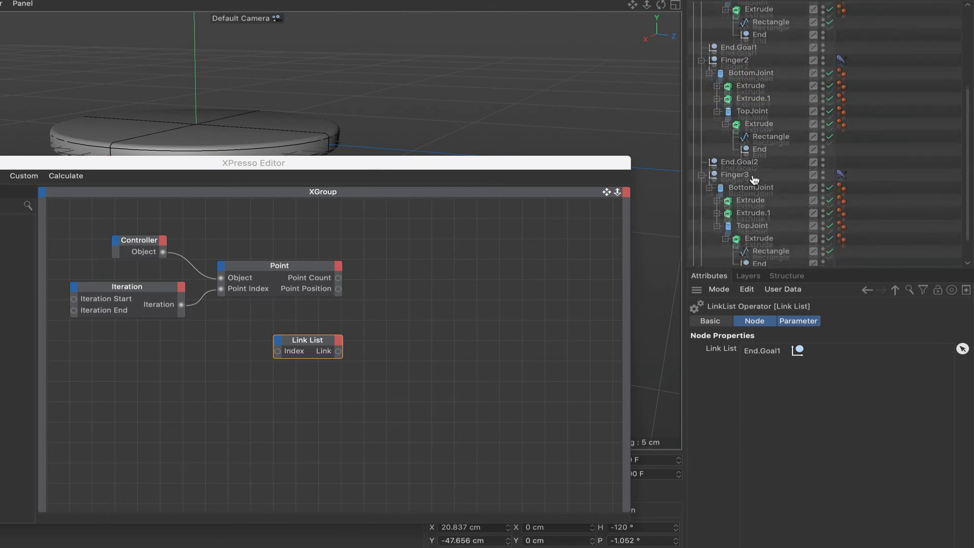
{"action": "left_click", "coordinate": [744, 131]}
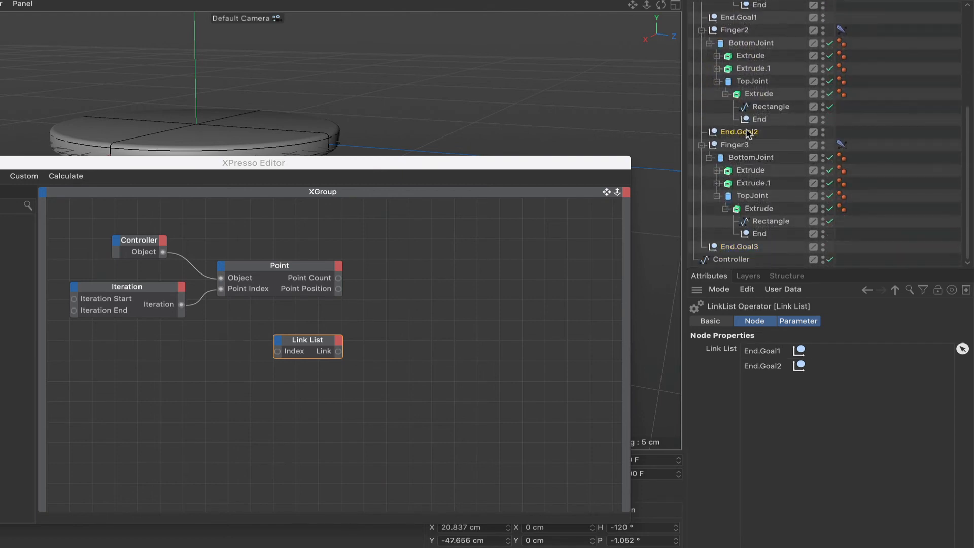
{"action": "left_click", "coordinate": [751, 251]}
{"action": "left_click", "coordinate": [961, 349]}
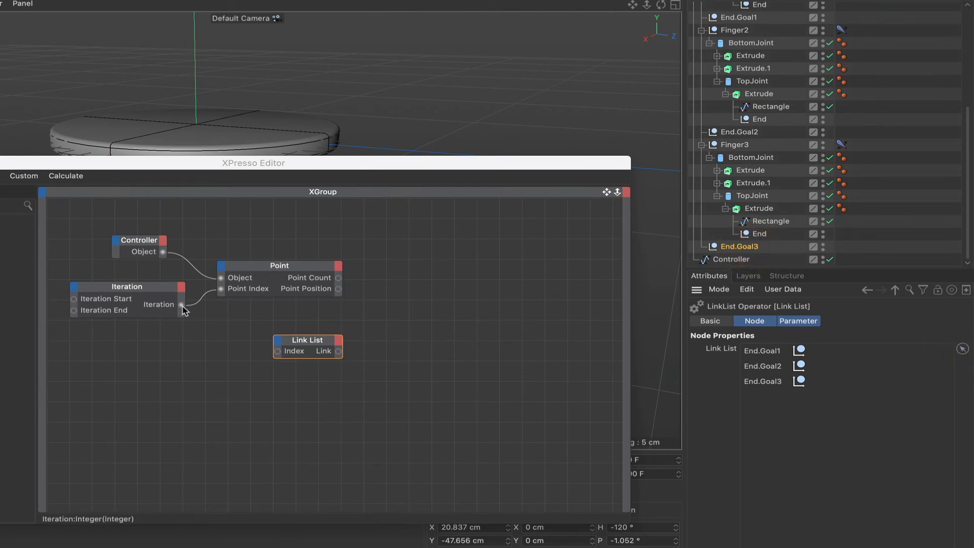
{"action": "left_click_drag", "start_coordinate": [183, 309], "coordinate": [277, 352]}
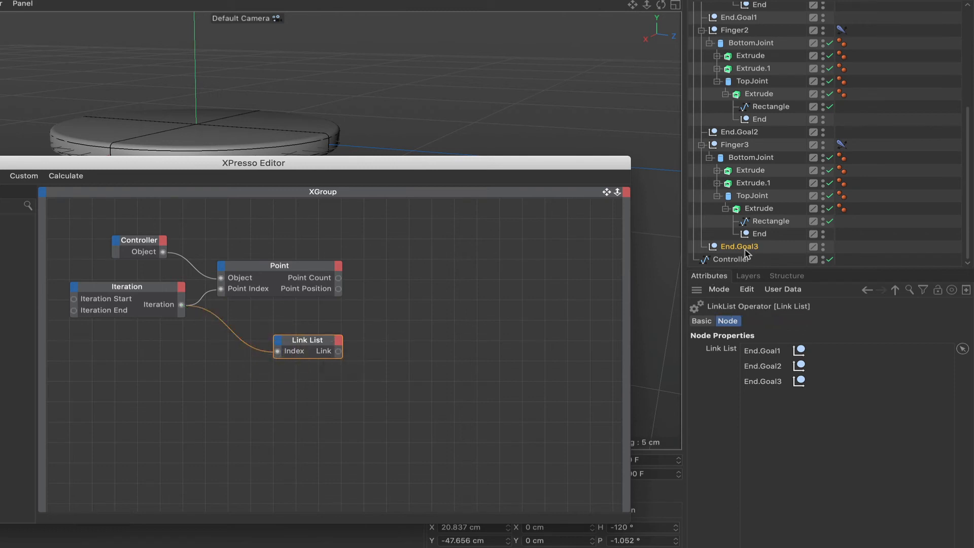
Bring End.Goal3 into the XPresso graph beside the Point and Link List nodes and expose its Object input.
{"action": "left_click_drag", "start_coordinate": [745, 251], "coordinate": [526, 304]}
{"action": "left_click_drag", "start_coordinate": [429, 325], "coordinate": [419, 304]}
{"action": "left_click", "coordinate": [418, 302]}
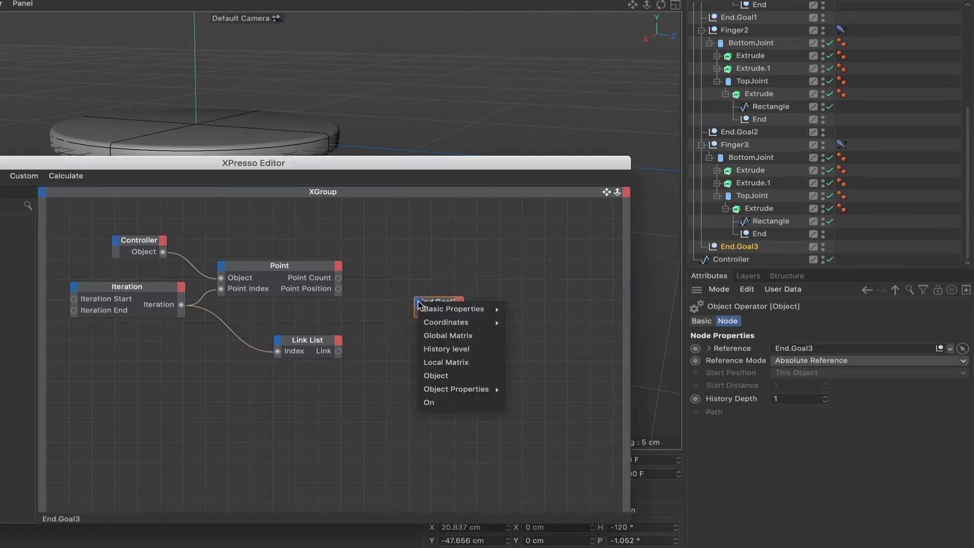
{"action": "left_click", "coordinate": [436, 376]}
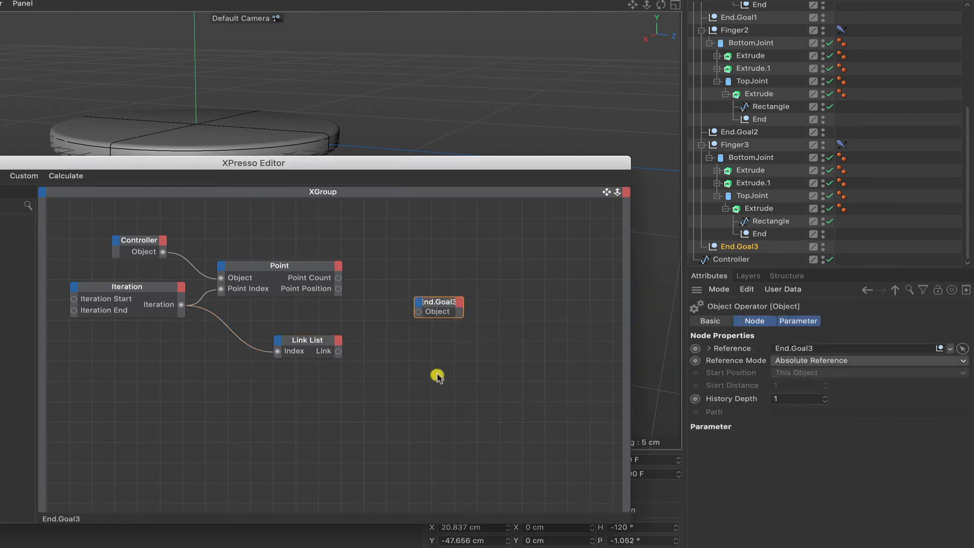
{"action": "left_click", "coordinate": [418, 303]}
{"action": "mouse_move", "coordinate": [434, 314]}
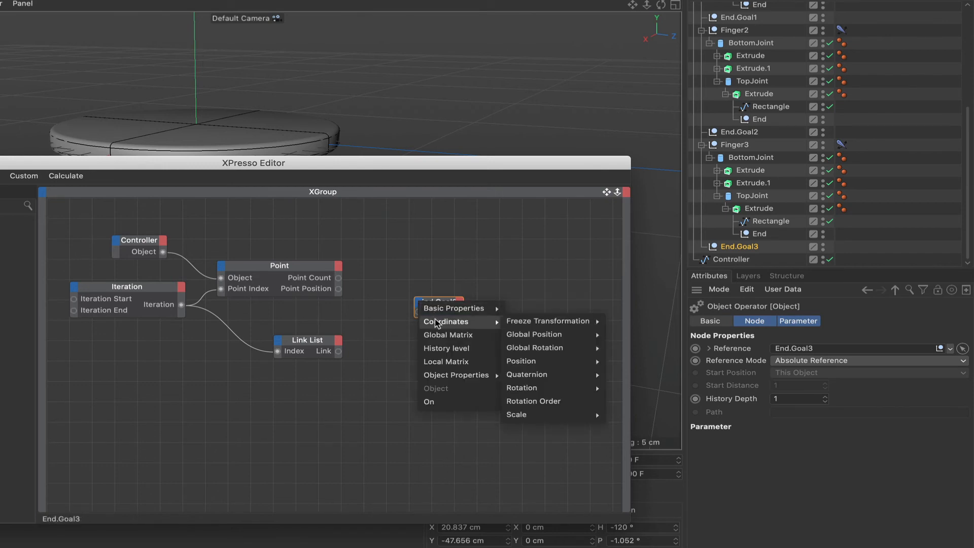
{"action": "mouse_move", "coordinate": [533, 362]}
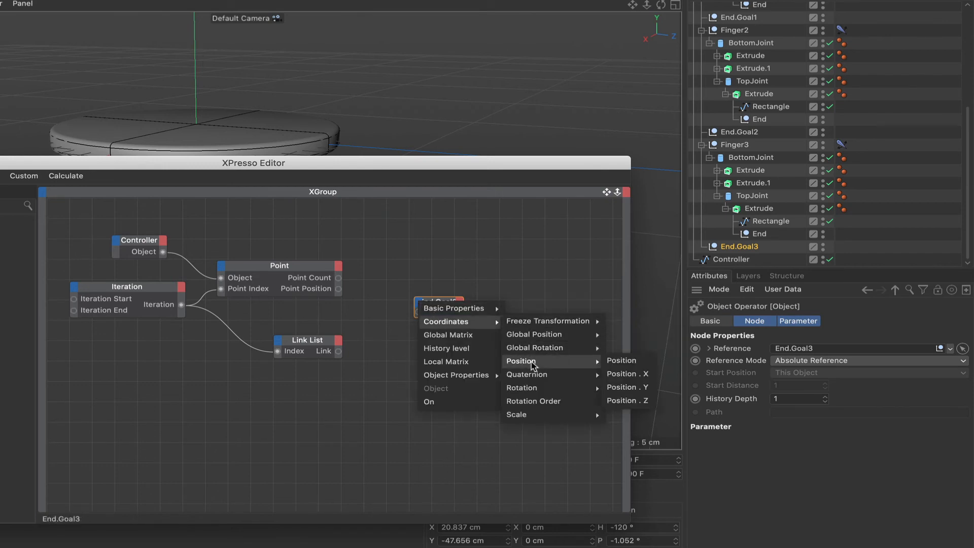
{"action": "left_click", "coordinate": [638, 361]}
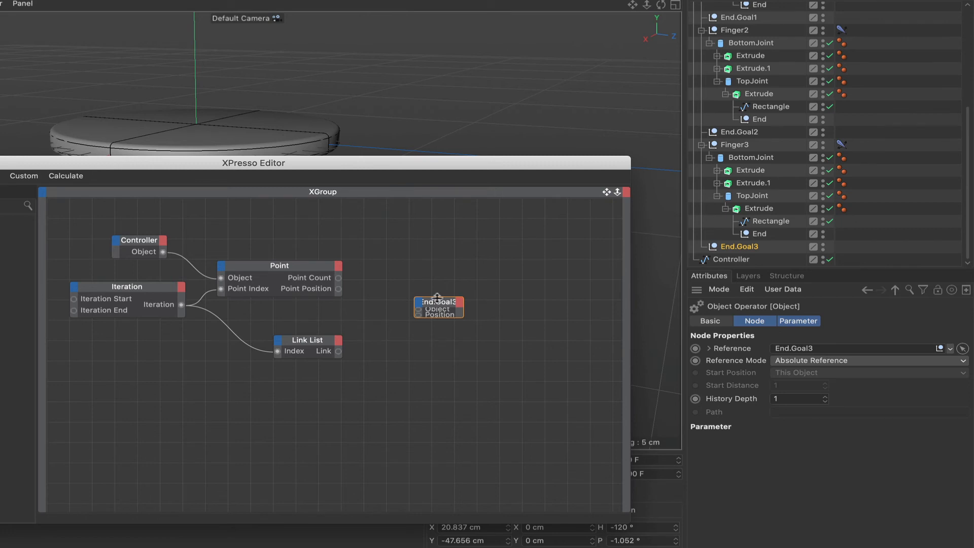
{"action": "right_click", "coordinate": [418, 317]}
{"action": "left_click", "coordinate": [432, 363]}
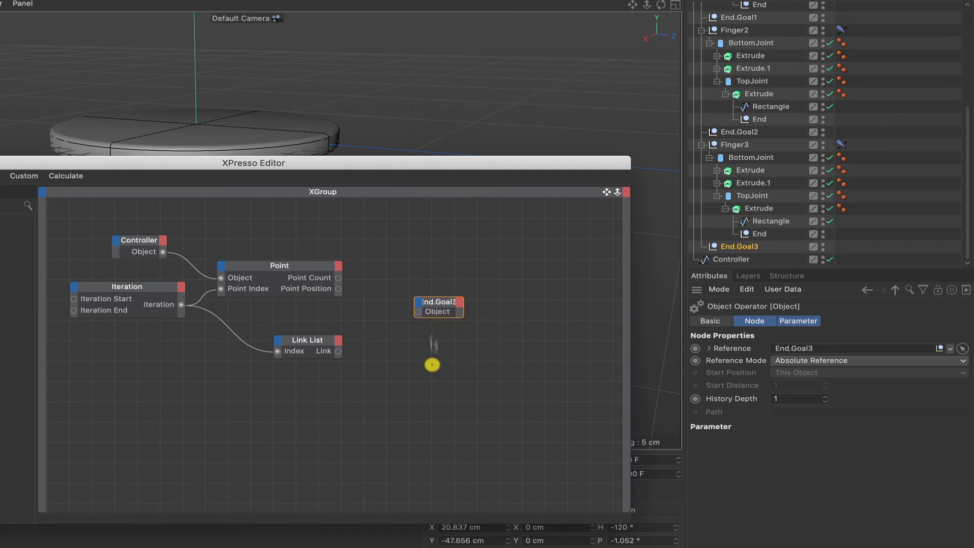
Expose the Global Position input on the End.Goal3 node, fit the node size, and order that port above Object.
{"action": "left_click", "coordinate": [420, 304]}
{"action": "mouse_move", "coordinate": [446, 323]}
{"action": "mouse_move", "coordinate": [540, 337]}
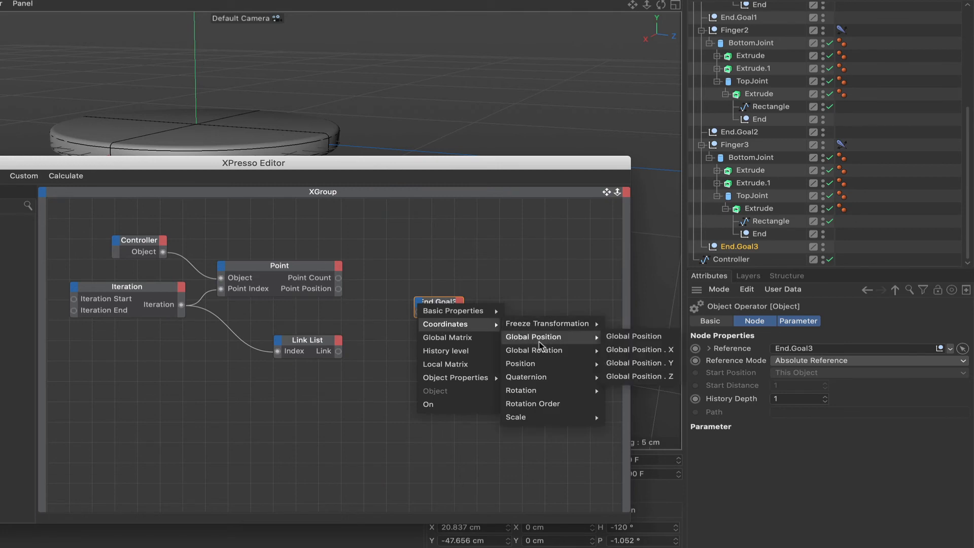
{"action": "left_click", "coordinate": [611, 338]}
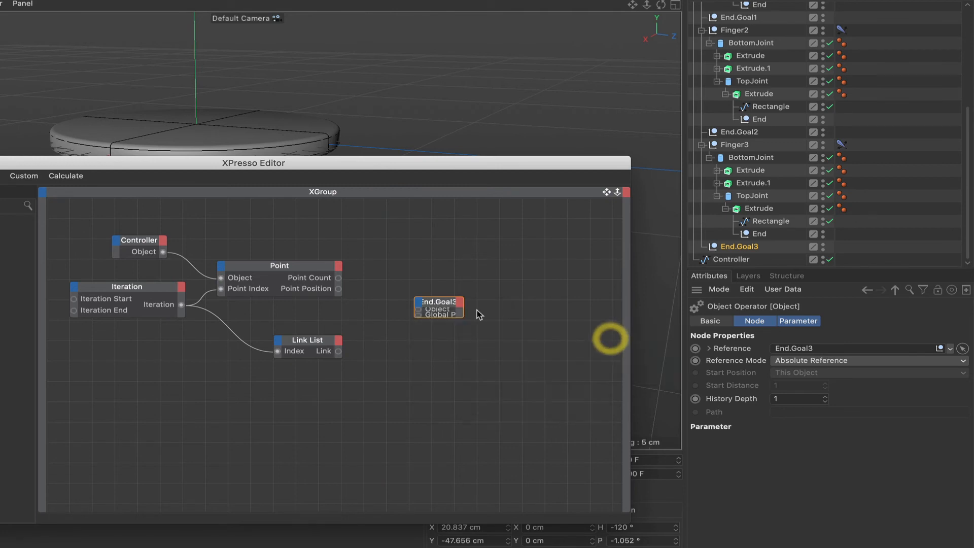
{"action": "left_click", "coordinate": [446, 305]}
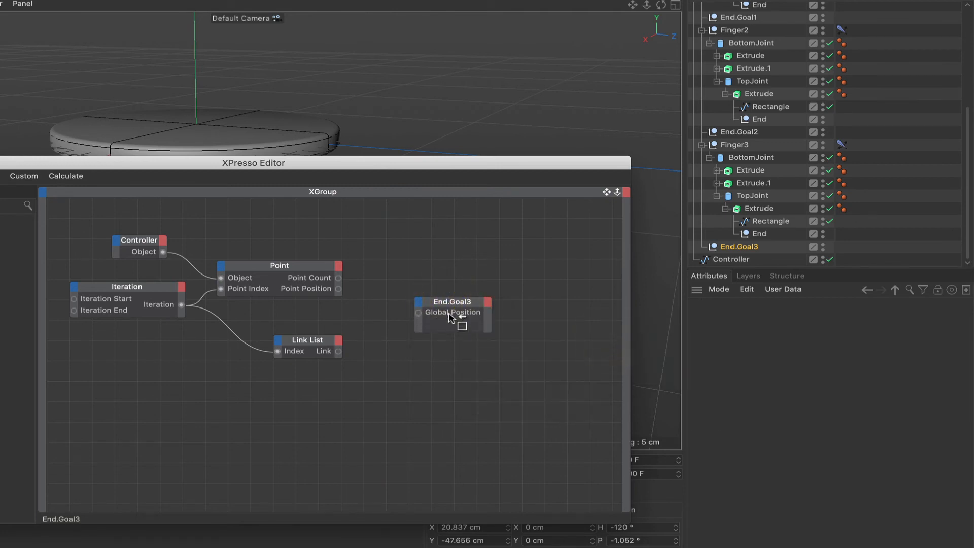
{"action": "left_click_drag", "start_coordinate": [448, 324], "coordinate": [447, 313]}
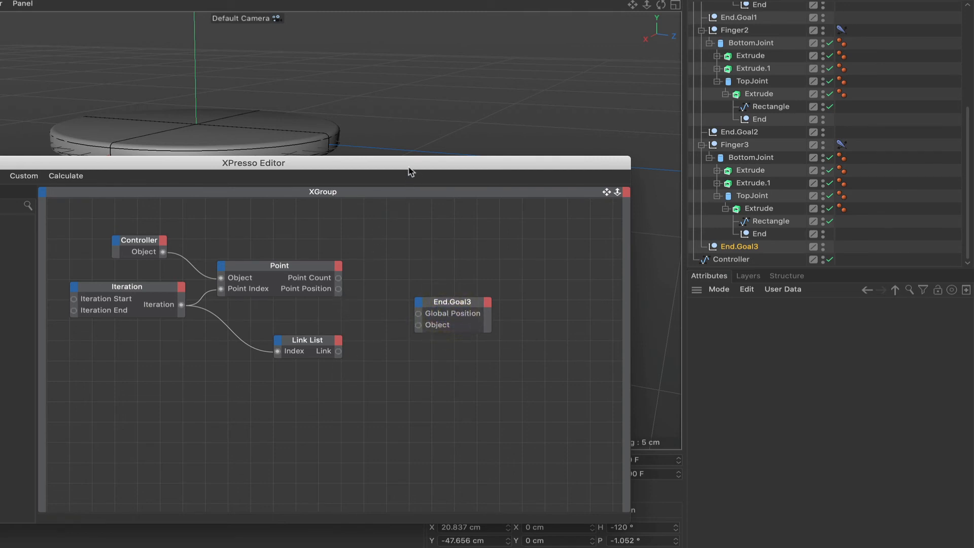
Connect Point Position to End.Goal3's Global Position input and the Link List's Link output to its Object input.
{"action": "left_click_drag", "start_coordinate": [409, 169], "coordinate": [362, 274]}
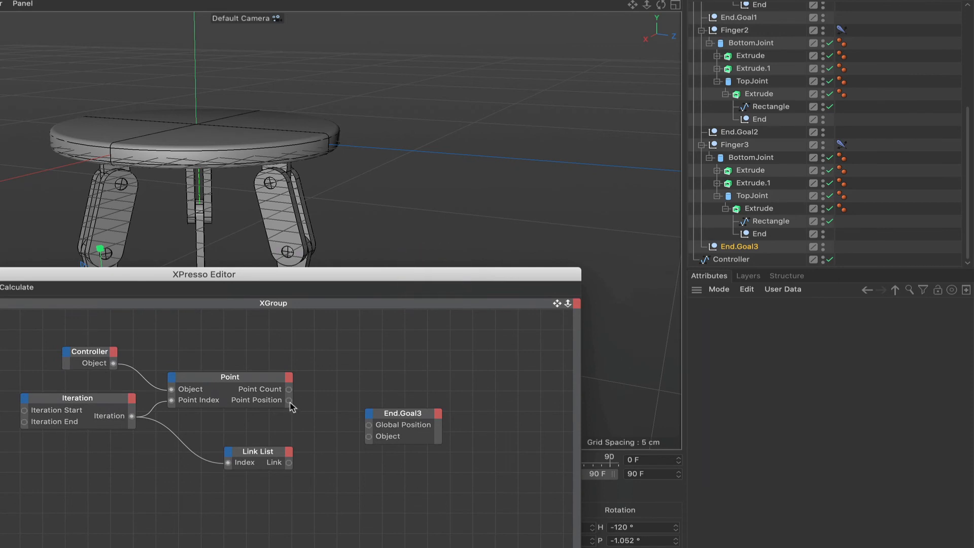
{"action": "left_click_drag", "start_coordinate": [290, 404], "coordinate": [369, 425]}
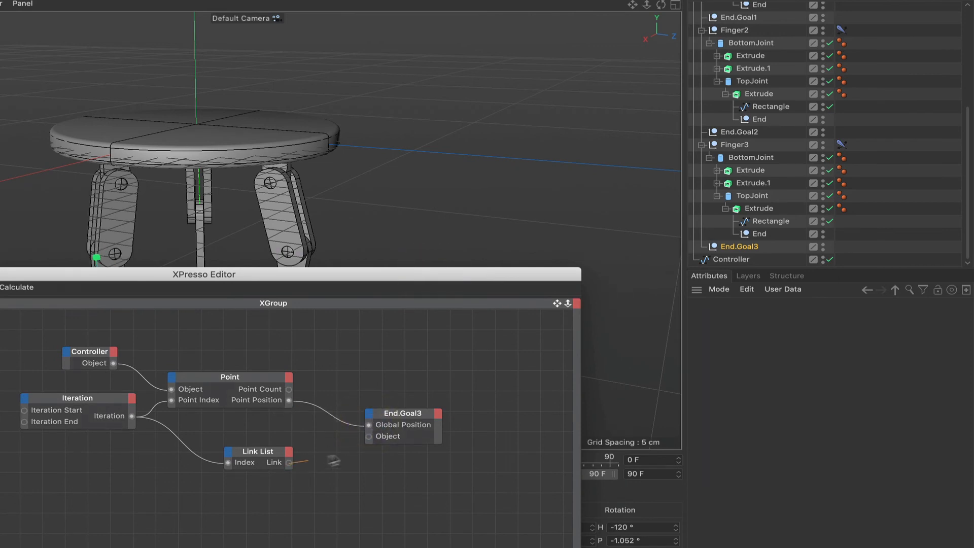
{"action": "left_click_drag", "start_coordinate": [334, 460], "coordinate": [369, 436]}
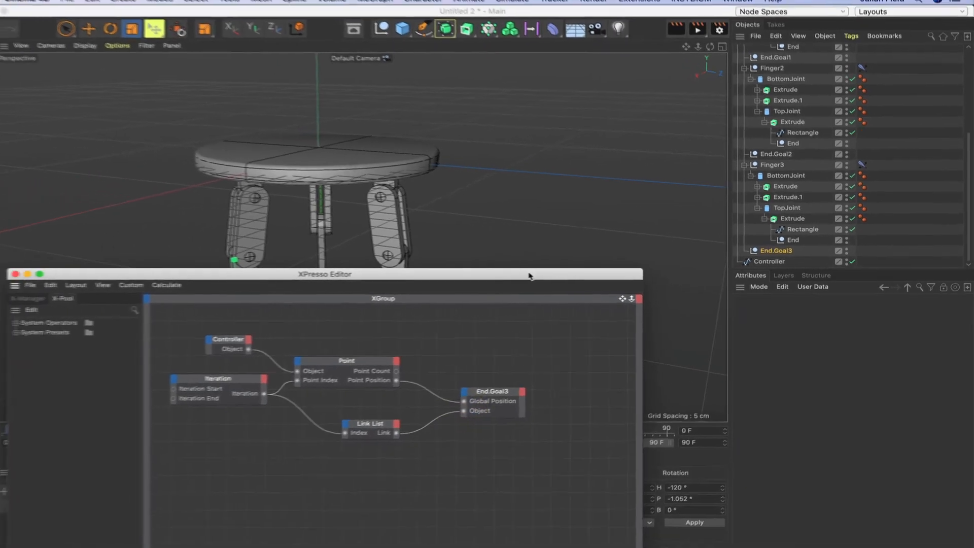
Uncover the claw in the viewport and shift the Controller spline along its vertical axis to test the finger rig.
{"action": "left_click_drag", "start_coordinate": [529, 275], "coordinate": [514, 411]}
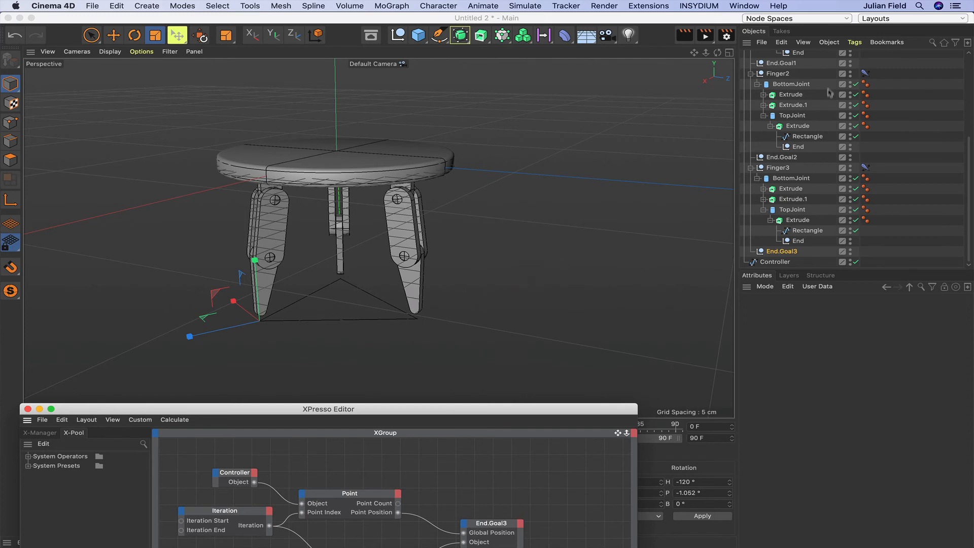
{"action": "left_click", "coordinate": [788, 191]}
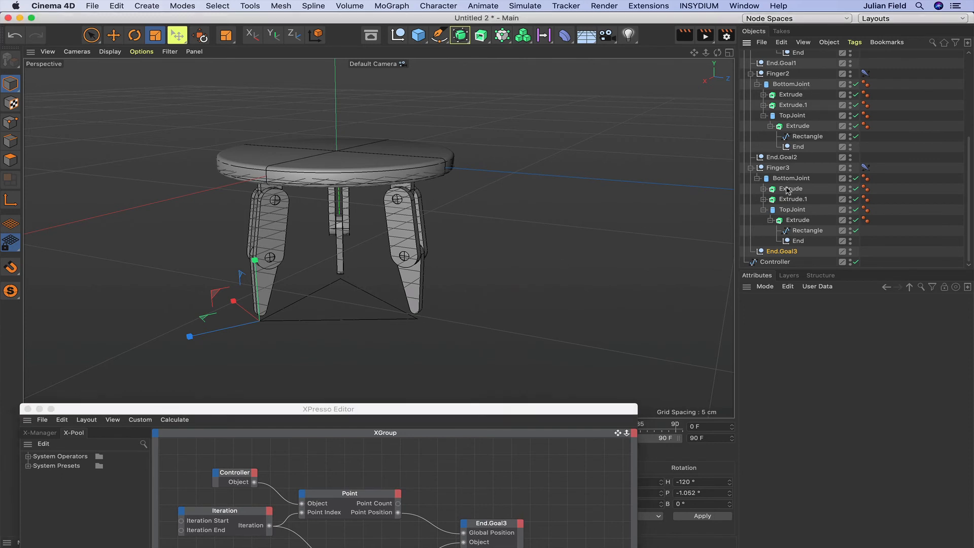
{"action": "left_click", "coordinate": [776, 263]}
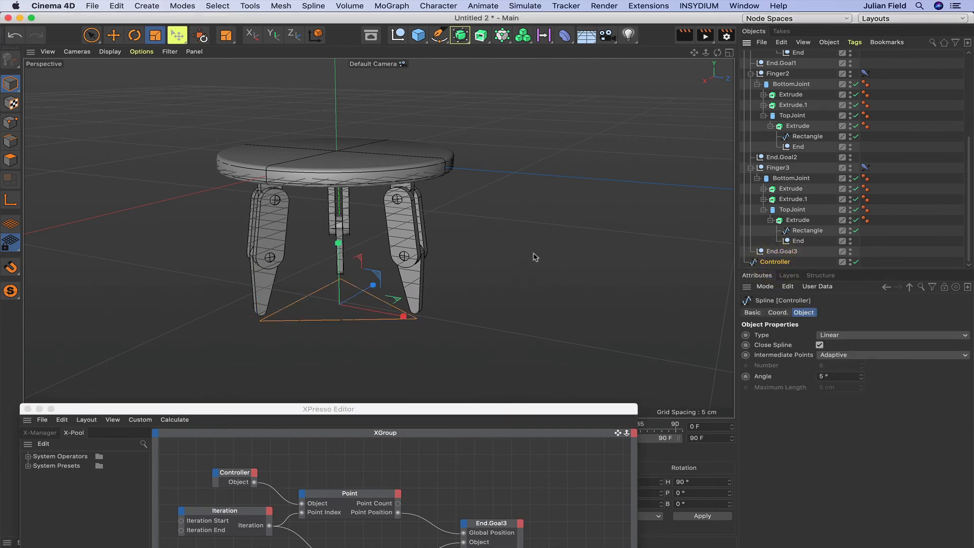
{"action": "mouse_move", "coordinate": [535, 257]}
{"action": "left_mouse_down"}
{"action": "mouse_move", "coordinate": [460, 275]}
{"action": "mouse_move", "coordinate": [557, 257]}
{"action": "mouse_move", "coordinate": [522, 274]}
{"action": "mouse_move", "coordinate": [544, 262]}
{"action": "left_mouse_up"}
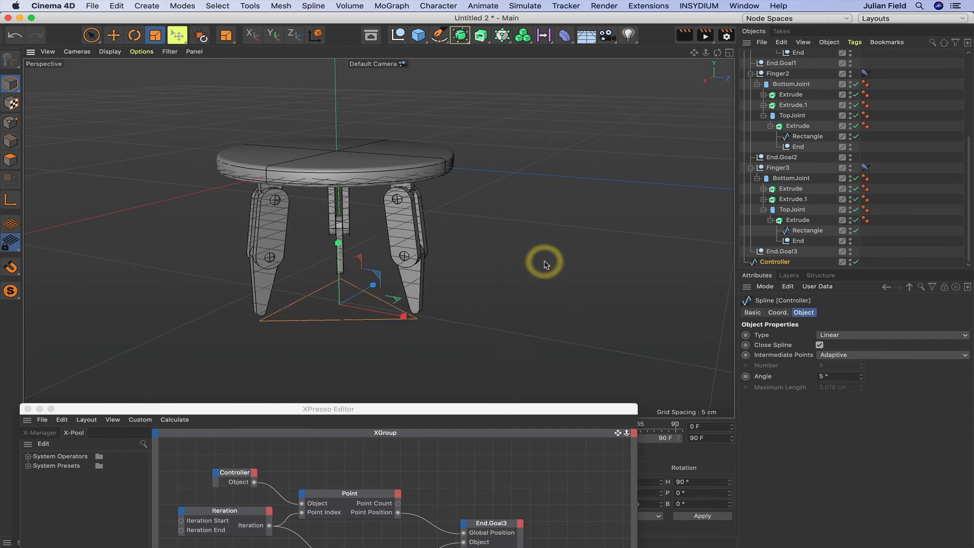
{"action": "left_click", "coordinate": [114, 35]}
{"action": "left_click_drag", "start_coordinate": [339, 244], "coordinate": [413, 359]}
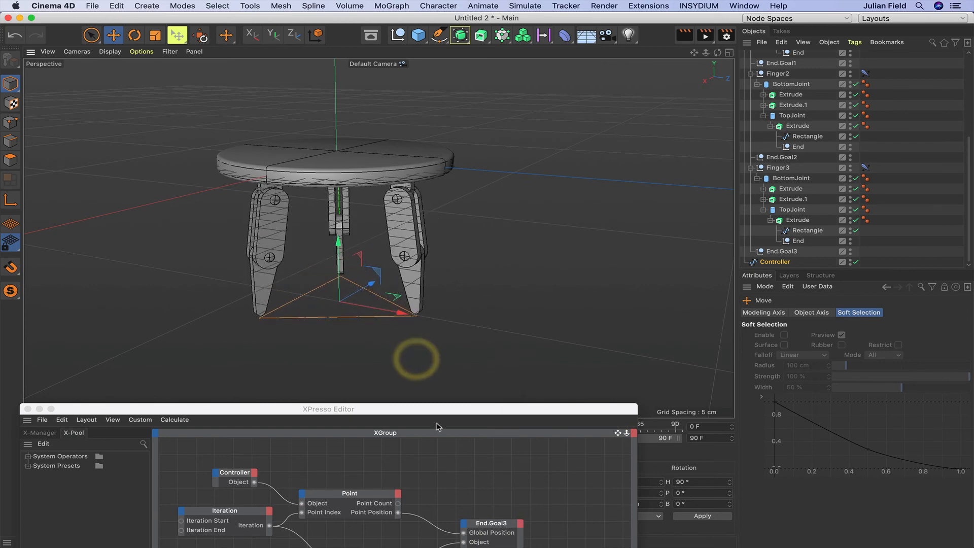
Reposition the XPresso Editor window and group the Controller spline under a new Null.
{"action": "left_click_drag", "start_coordinate": [452, 409], "coordinate": [483, 340]}
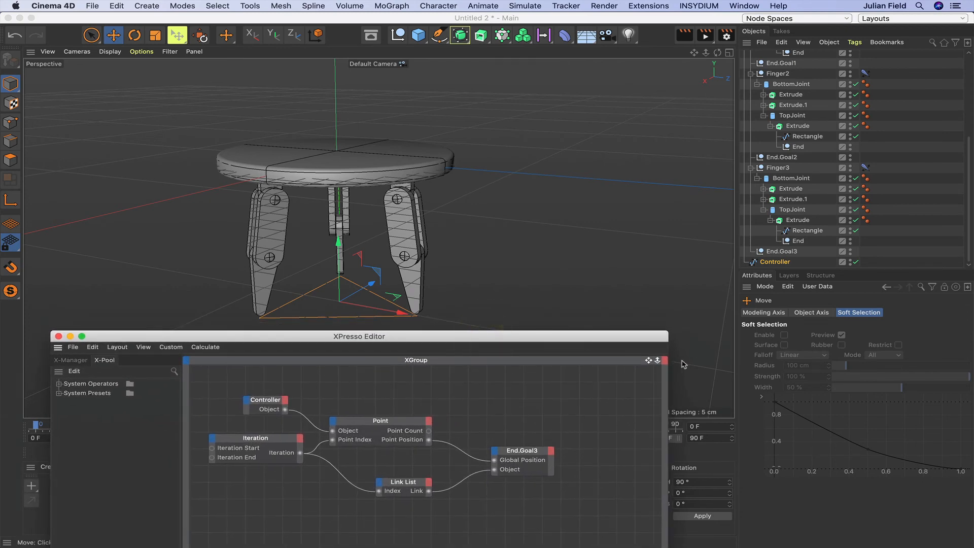
{"action": "left_click_drag", "start_coordinate": [640, 343], "coordinate": [627, 351]}
{"action": "left_click", "coordinate": [775, 262]}
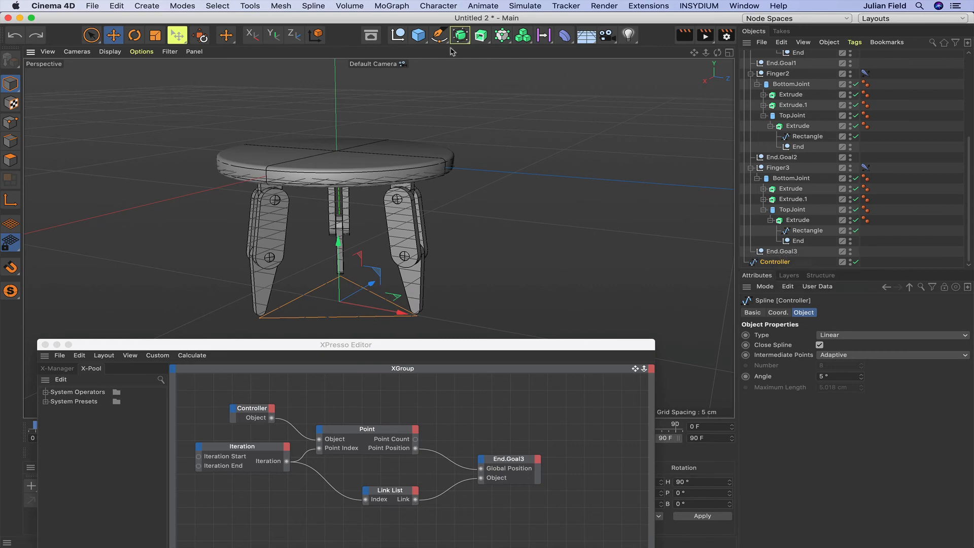
{"action": "left_click", "coordinate": [398, 35]}
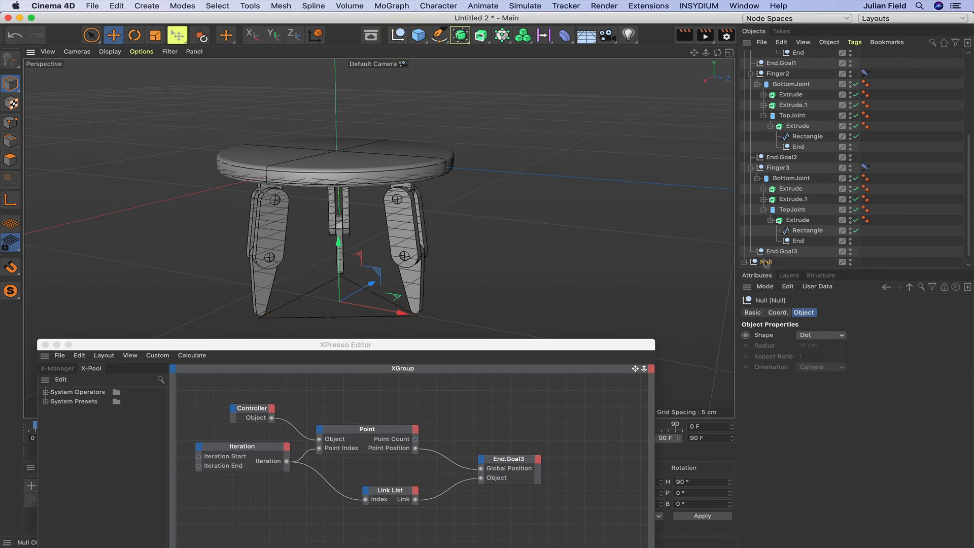
Place the Null holding the Controller spline inside the Claw group and close the XPresso Editor.
{"action": "left_click_drag", "start_coordinate": [828, 249], "coordinate": [832, 246]}
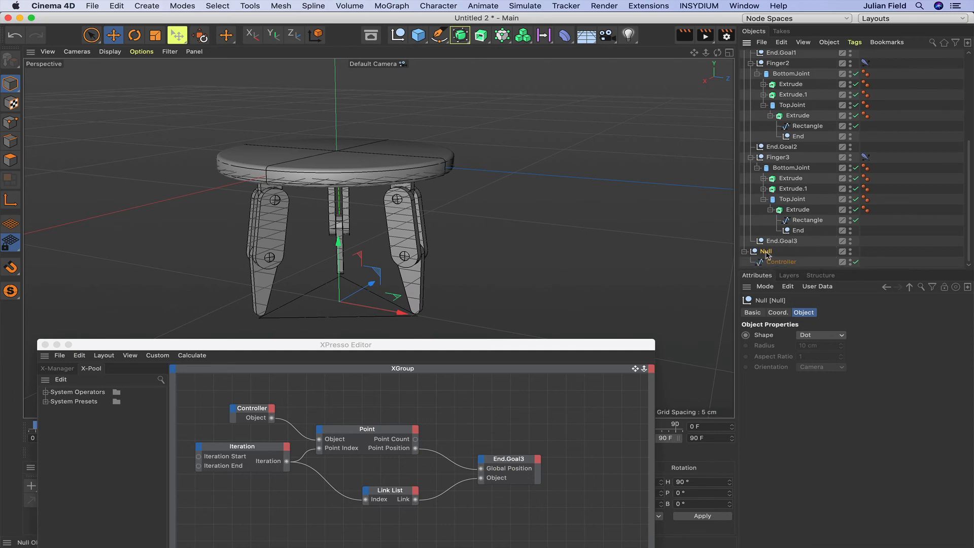
{"action": "left_click_drag", "start_coordinate": [766, 255], "coordinate": [775, 72]}
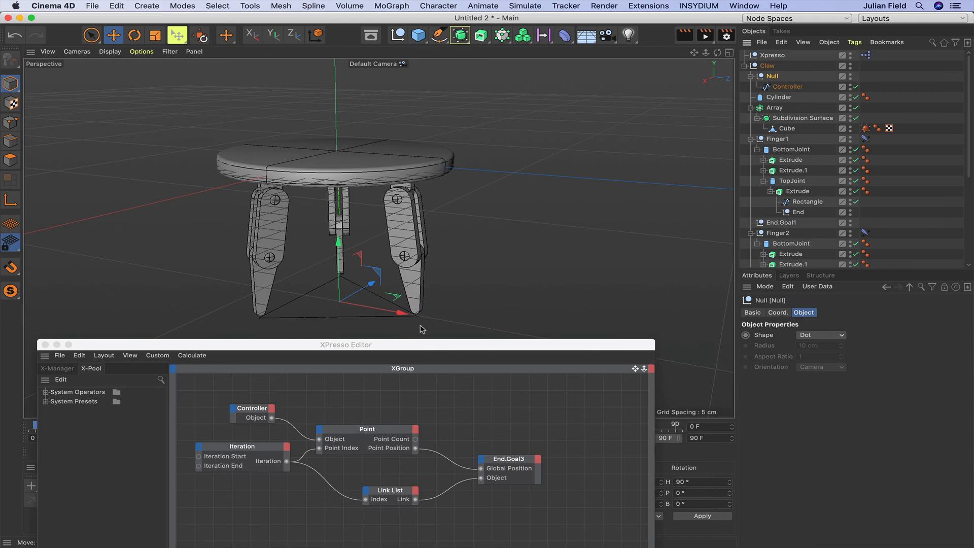
{"action": "left_click", "coordinate": [45, 345]}
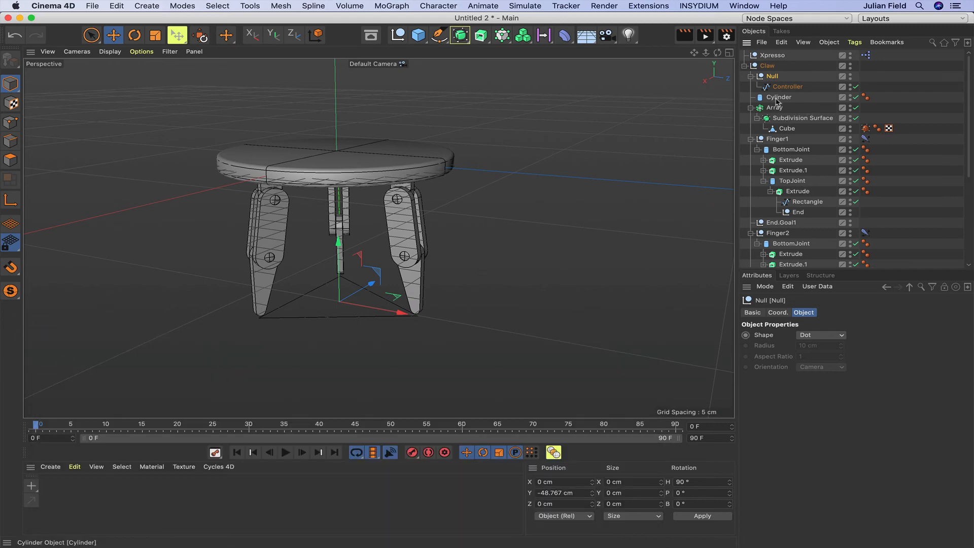
Raise the Controller spline about 17 cm along its vertical axis to test the lift range, and undo the move.
{"action": "left_click", "coordinate": [786, 86]}
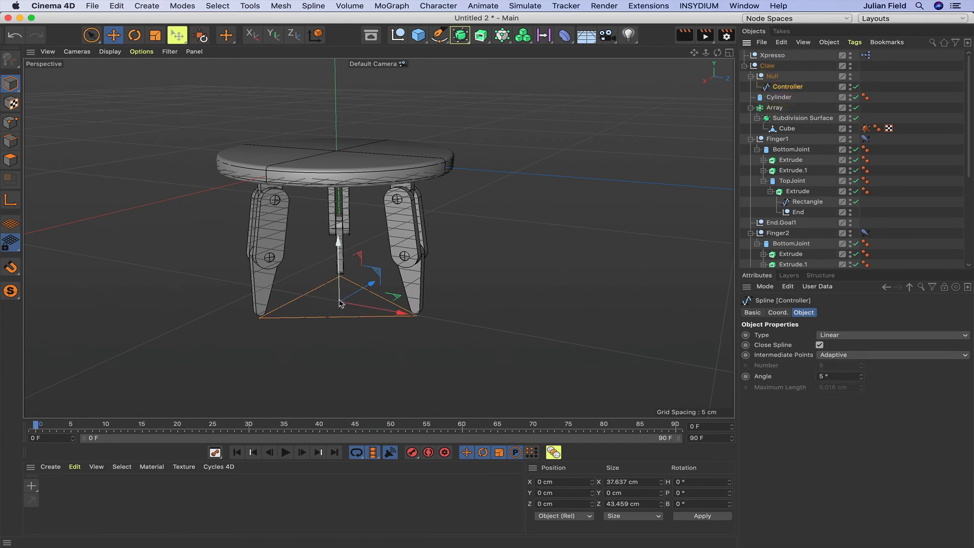
{"action": "left_click_drag", "start_coordinate": [338, 245], "coordinate": [342, 192]}
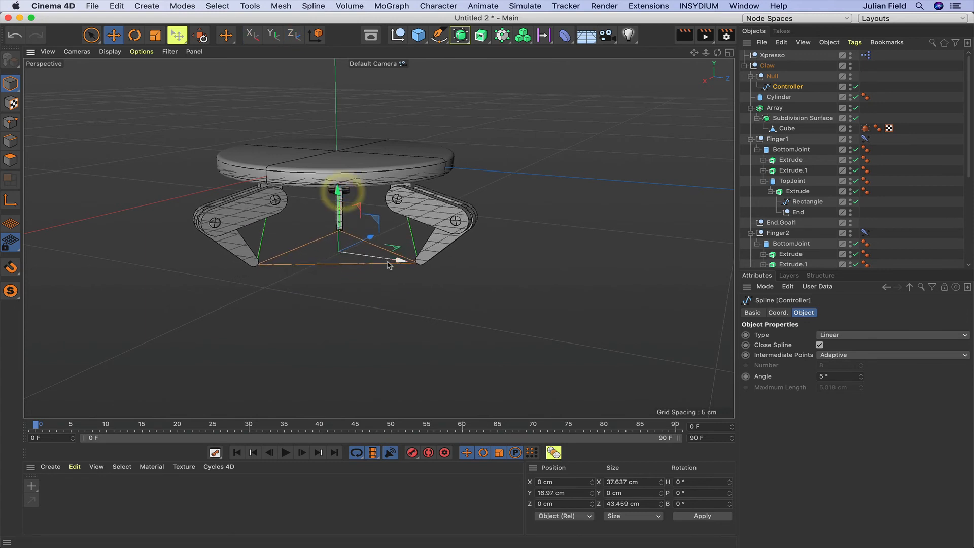
{"action": "key", "text": "super+z"}
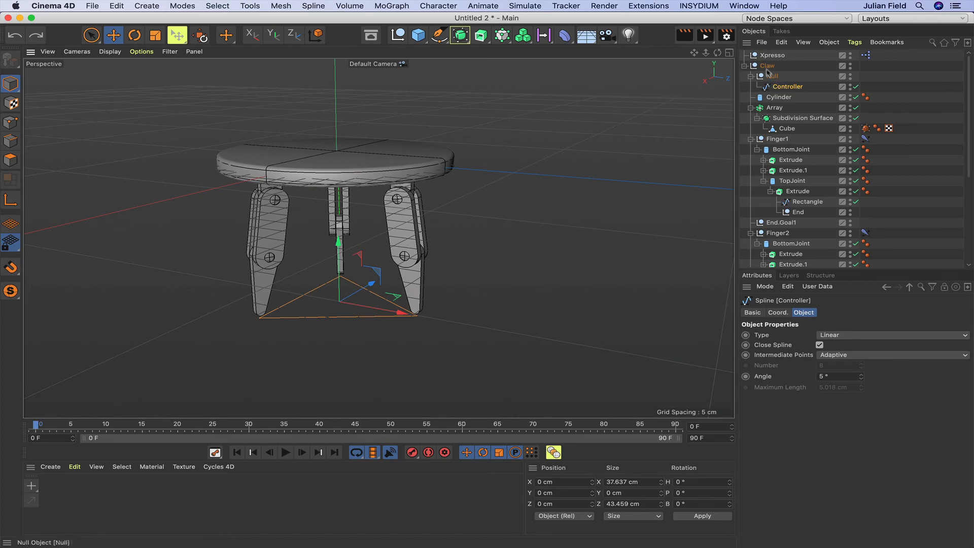
Add a user data entry named Lift to the Claw null.
{"action": "left_click", "coordinate": [767, 70]}
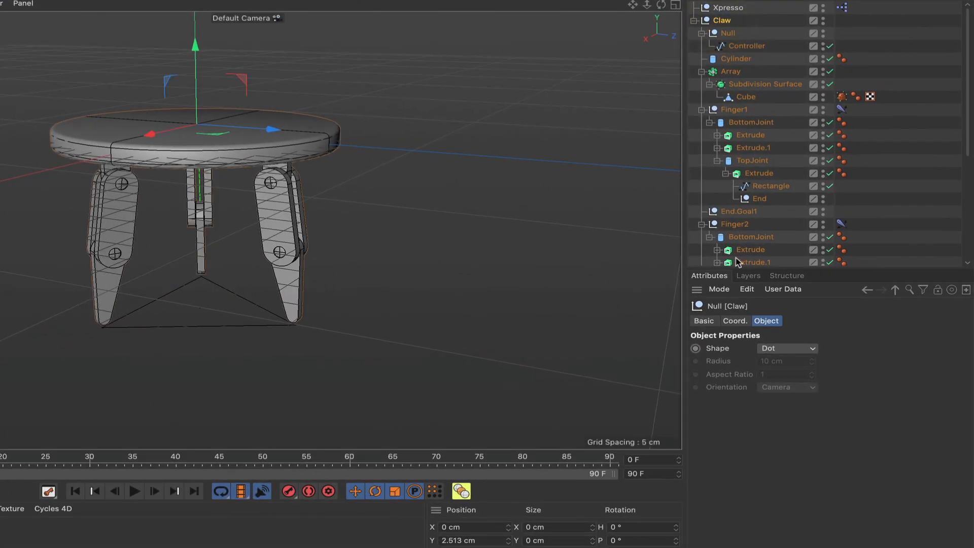
{"action": "left_click", "coordinate": [782, 290]}
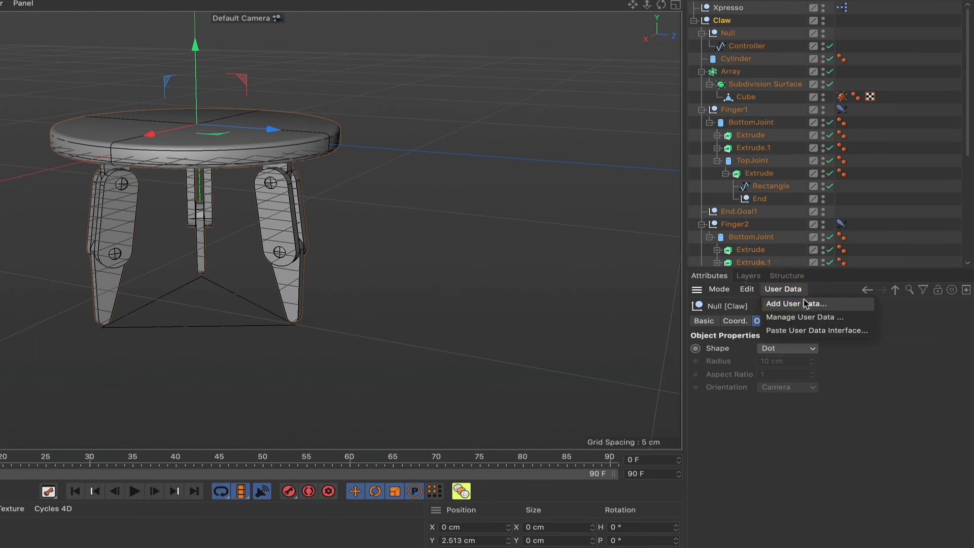
{"action": "left_click", "coordinate": [804, 302]}
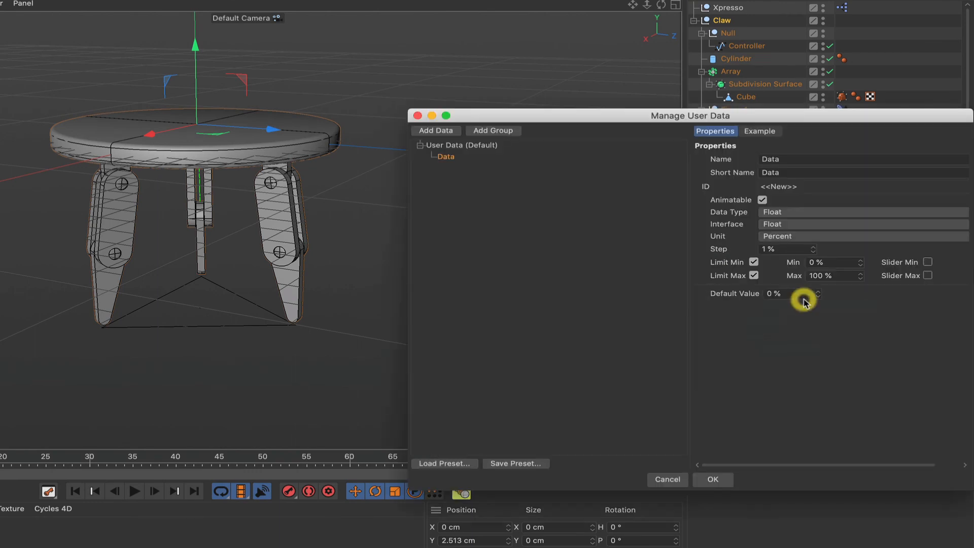
{"action": "double_click", "coordinate": [781, 161]}
{"action": "type", "text": "Lift"}
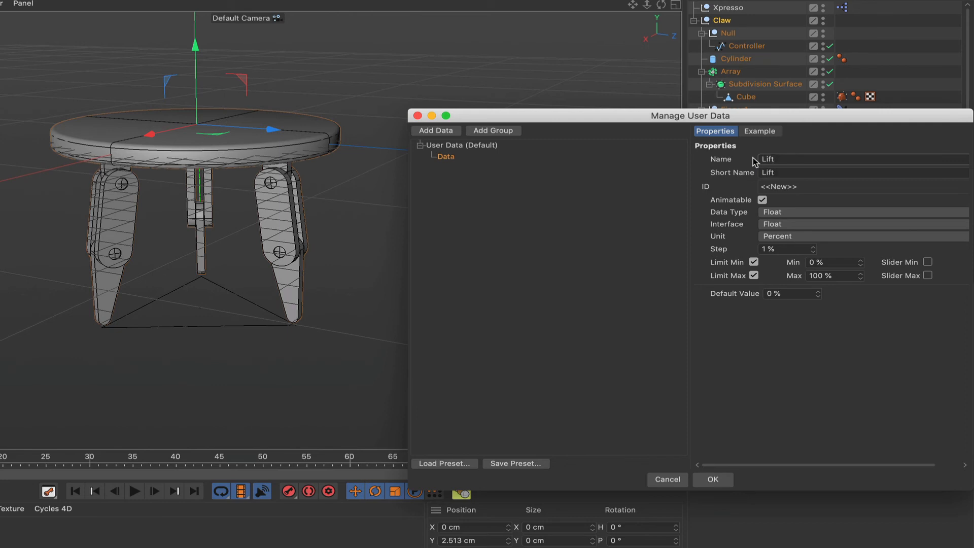
{"action": "key", "text": "Return"}
Give the Lift entry a Float Slider interface and the Real unit.
{"action": "left_click", "coordinate": [775, 226]}
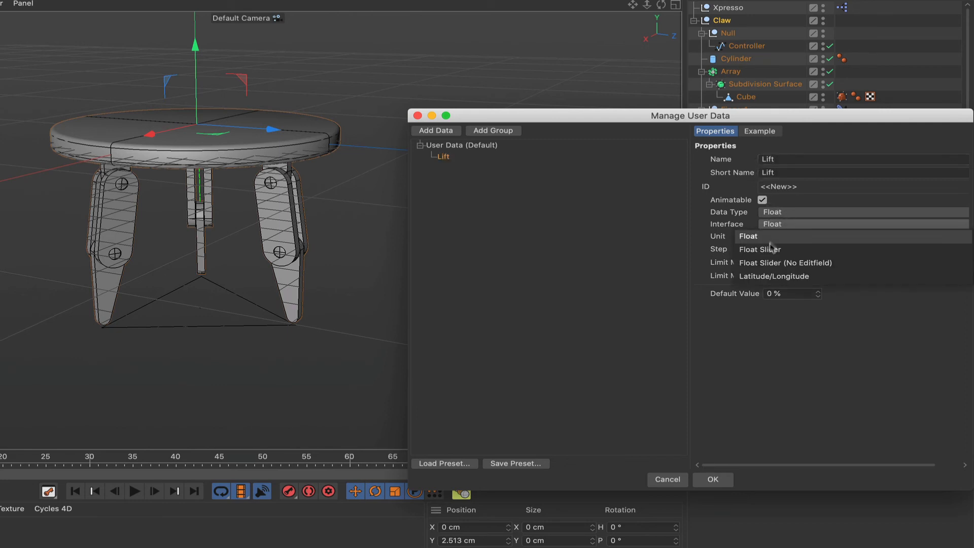
{"action": "left_click", "coordinate": [784, 250]}
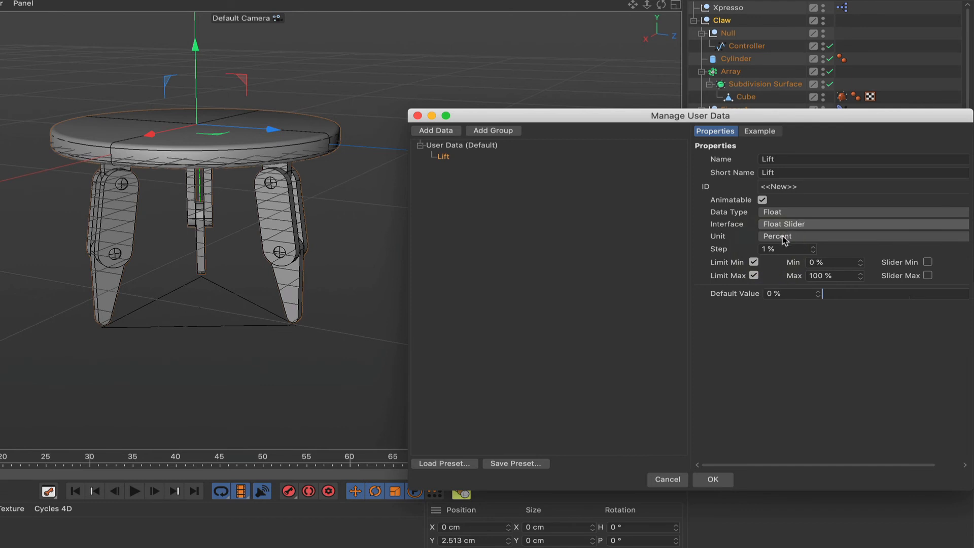
{"action": "left_click", "coordinate": [772, 237]}
{"action": "left_click", "coordinate": [770, 248]}
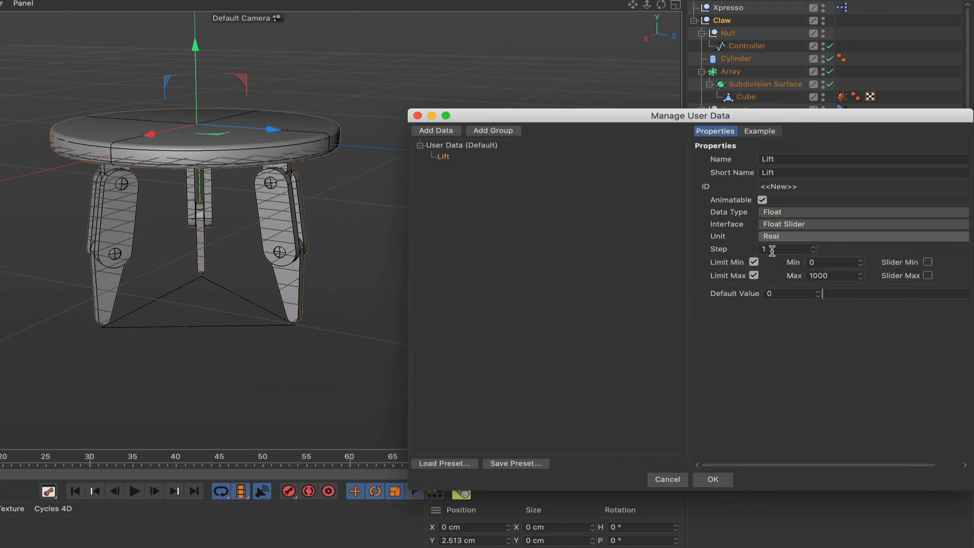
Set Lift's step to 0.1 and maximum to 17, and enable its Slider Min and Slider Max.
{"action": "double_click", "coordinate": [772, 250]}
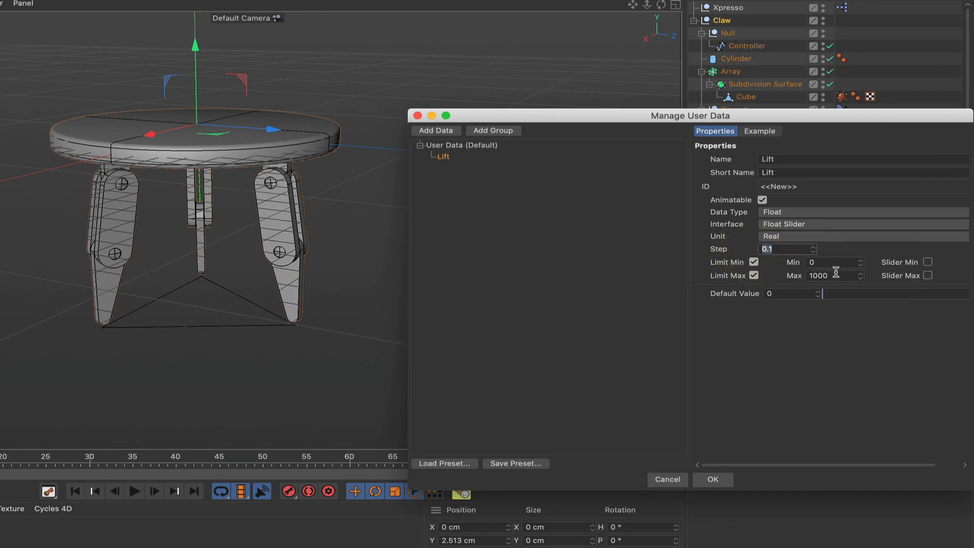
{"action": "double_click", "coordinate": [802, 276]}
{"action": "type", "text": "17"}
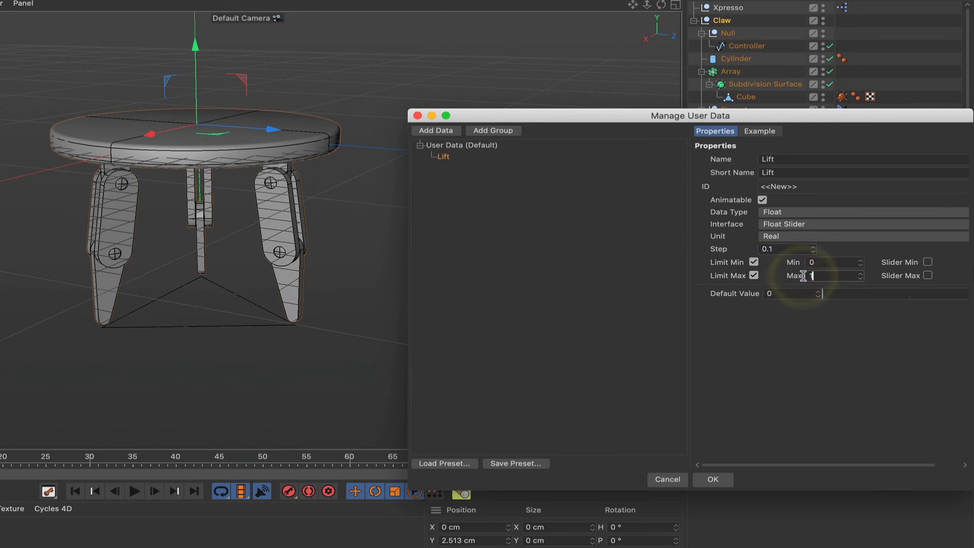
{"action": "left_click", "coordinate": [927, 262]}
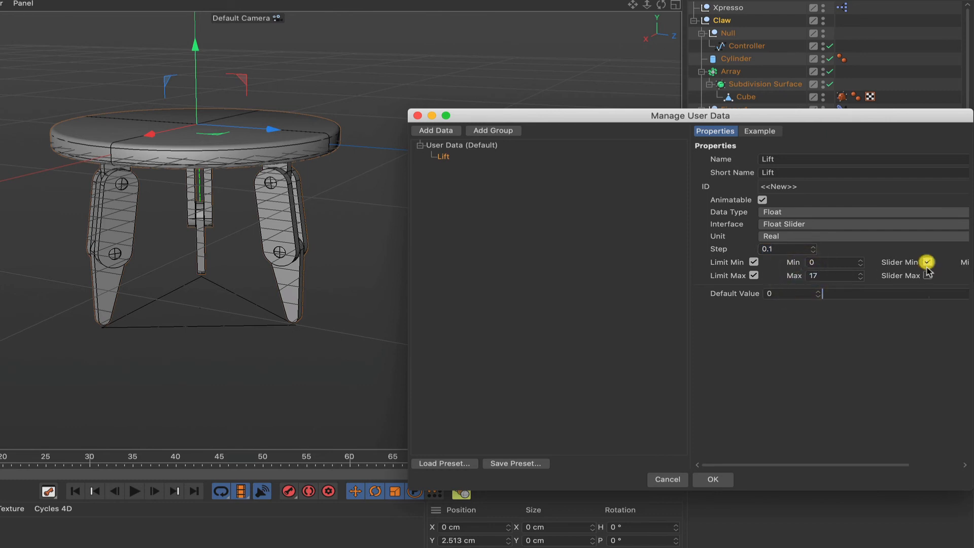
{"action": "left_click", "coordinate": [927, 275]}
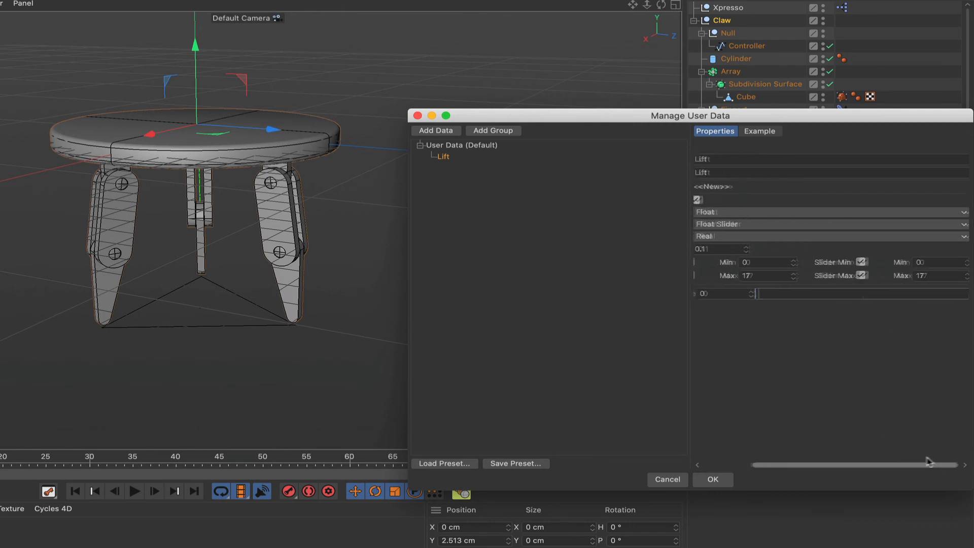
{"action": "left_click", "coordinate": [851, 465]}
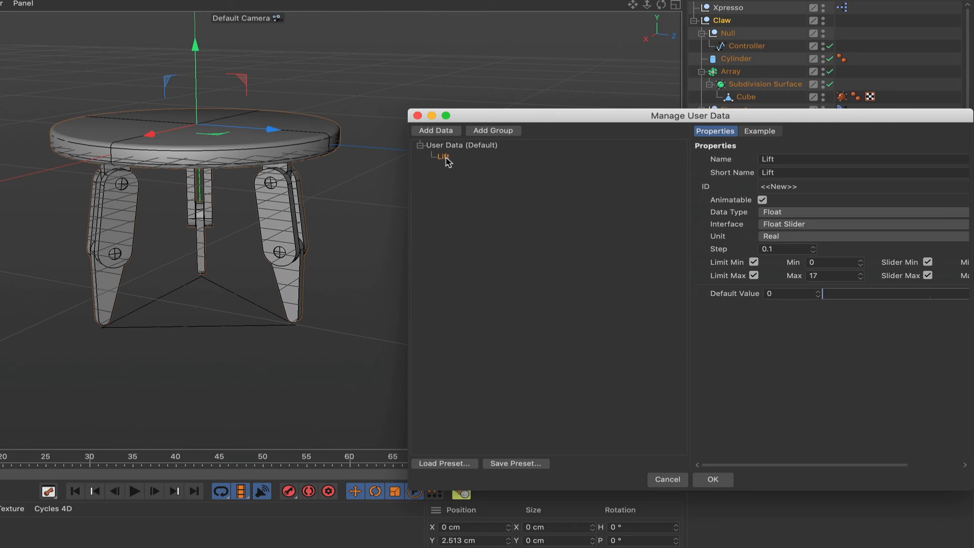
Duplicate the Lift user data entry and rename the copy Clench.
{"action": "mouse_move", "coordinate": [446, 160]}
{"action": "left_mouse_down"}
{"action": "mouse_move", "coordinate": [457, 169]}
{"action": "mouse_move", "coordinate": [446, 158]}
{"action": "mouse_move", "coordinate": [446, 167]}
{"action": "left_mouse_up"}
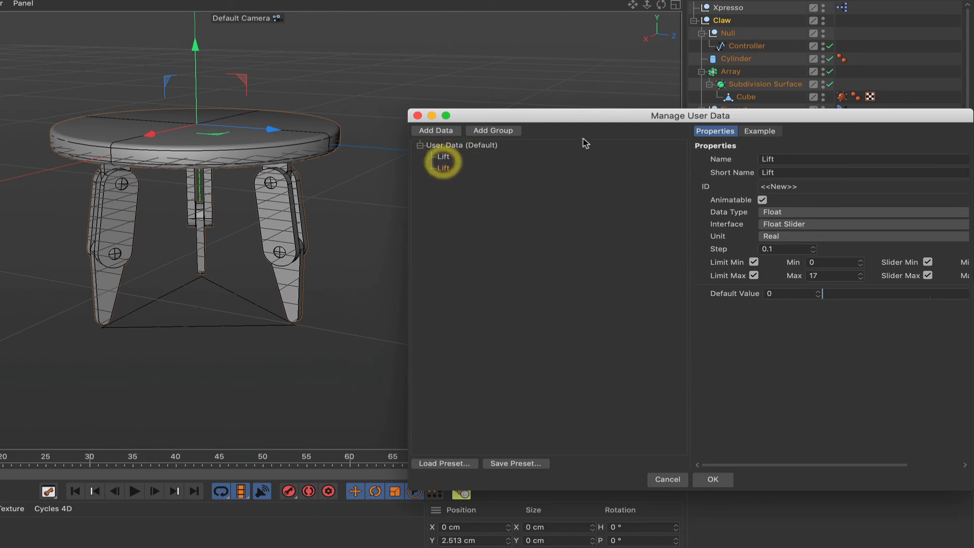
{"action": "double_click", "coordinate": [777, 160]}
{"action": "type", "text": "Clench"}
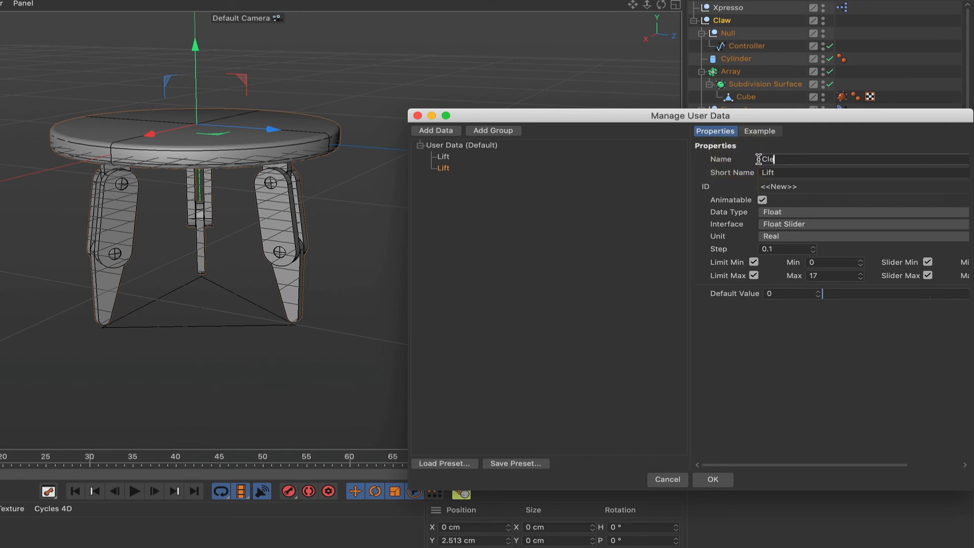
{"action": "left_click", "coordinate": [798, 198]}
Set Clench's step to 0.01, minimum to 0.1 and maximum to 1.5.
{"action": "left_click", "coordinate": [778, 248]}
{"action": "key", "text": "BackSpace"}
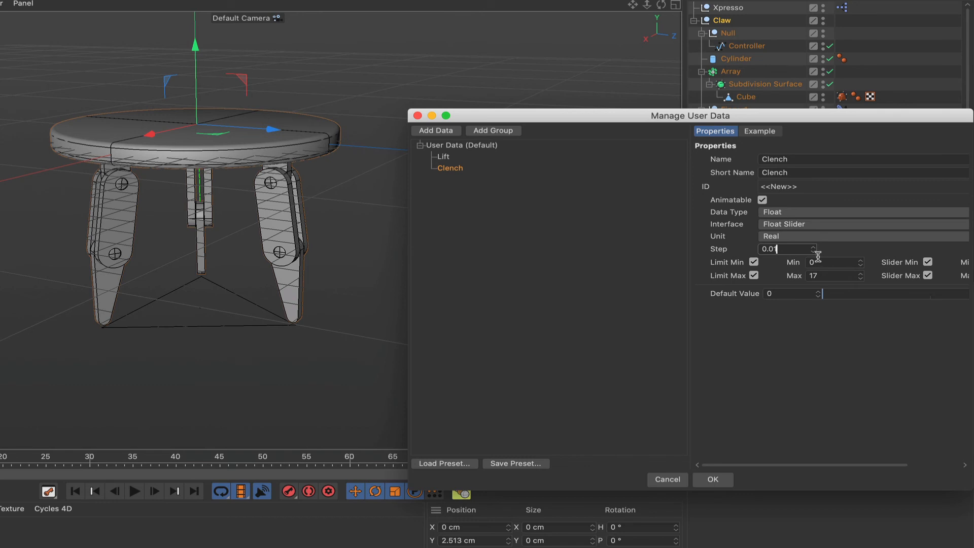
{"action": "double_click", "coordinate": [817, 262]}
{"action": "type", "text": ".1"}
{"action": "double_click", "coordinate": [852, 277]}
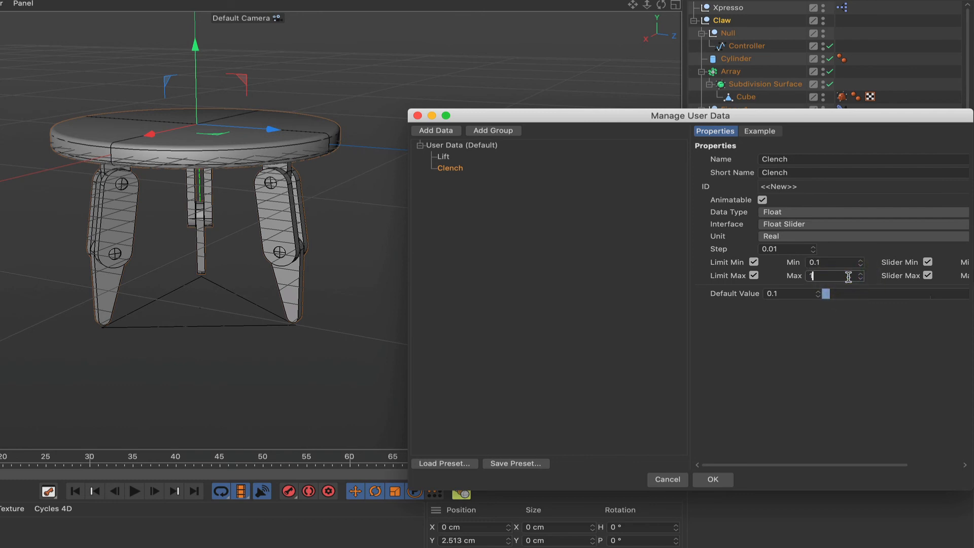
{"action": "left_click", "coordinate": [849, 319]}
Toggle Clench's slider limits and its Limit Min and Limit Max off and on again to reset its range.
{"action": "left_click", "coordinate": [928, 274]}
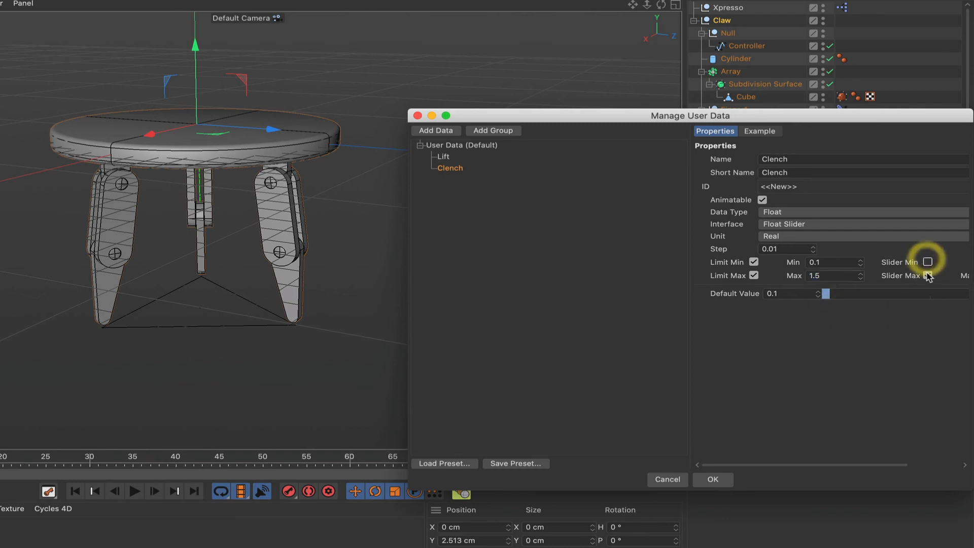
{"action": "left_click", "coordinate": [928, 275]}
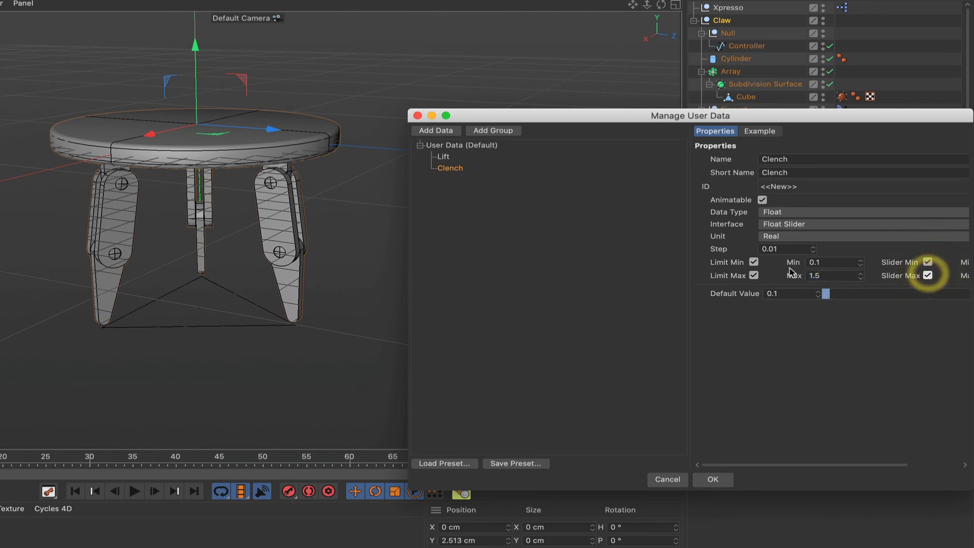
{"action": "left_click", "coordinate": [754, 276]}
{"action": "left_click", "coordinate": [754, 275]}
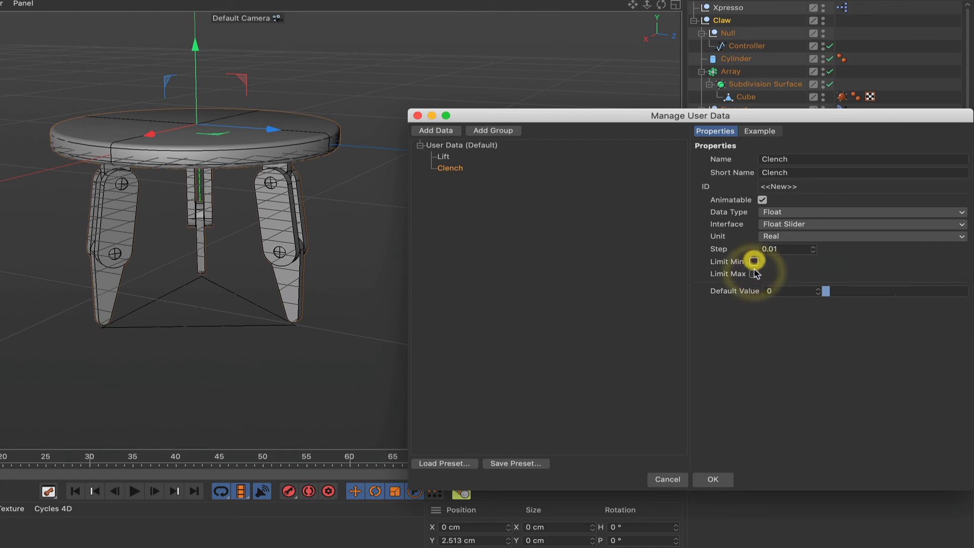
{"action": "left_click", "coordinate": [755, 262]}
{"action": "left_click", "coordinate": [754, 262]}
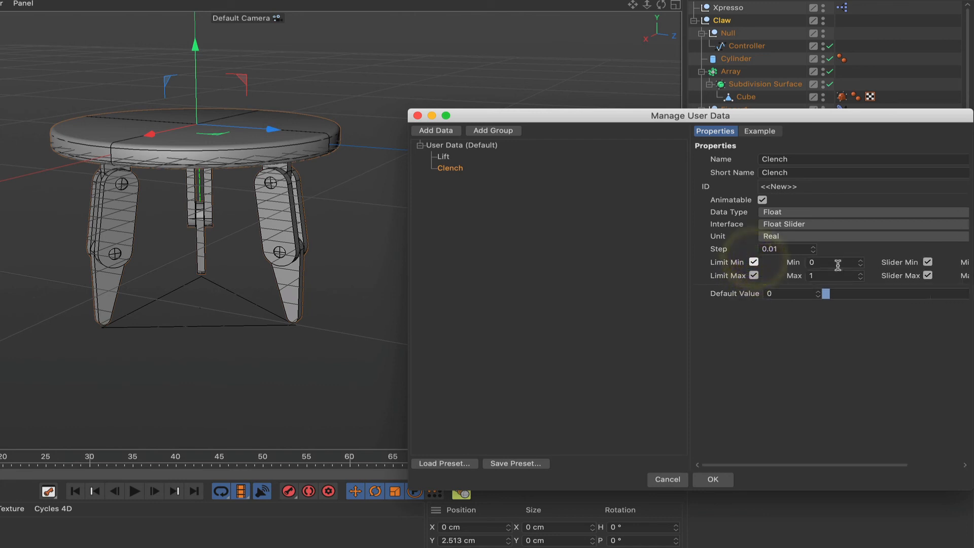
Set Clench's minimum to 0.01 and maximum to 1.5, and accept the Claw's user data.
{"action": "left_click", "coordinate": [808, 263]}
{"action": "type", "text": "-"}
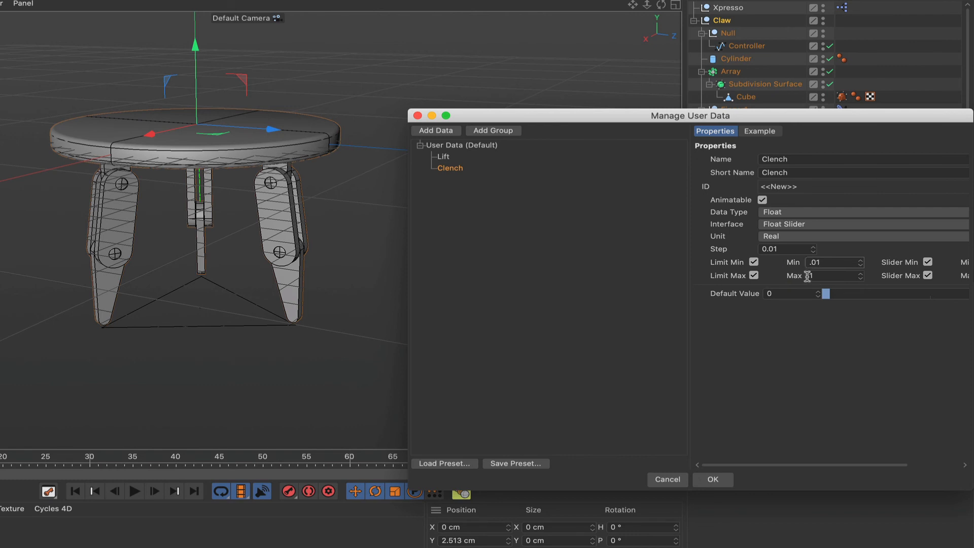
{"action": "key", "text": "Tab"}
{"action": "left_click", "coordinate": [799, 315]}
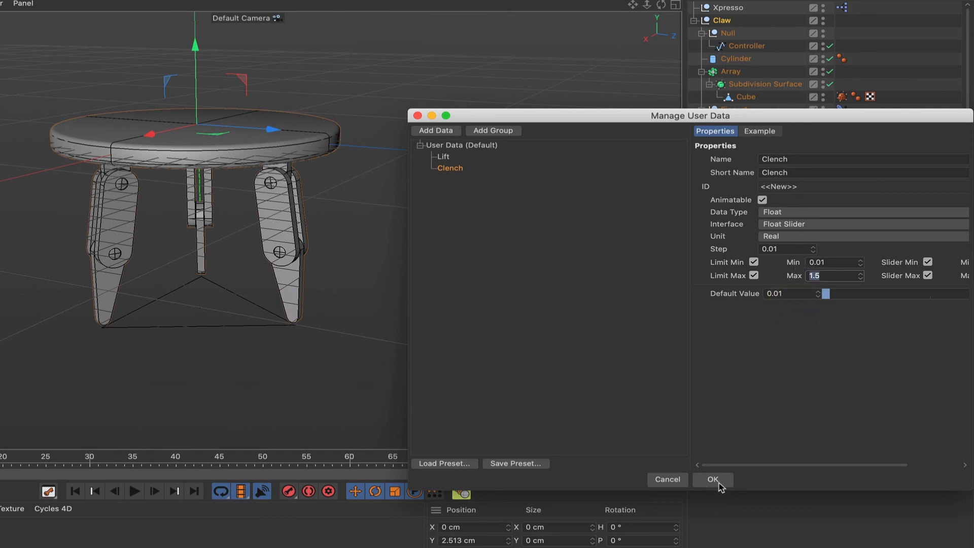
{"action": "left_click", "coordinate": [718, 483]}
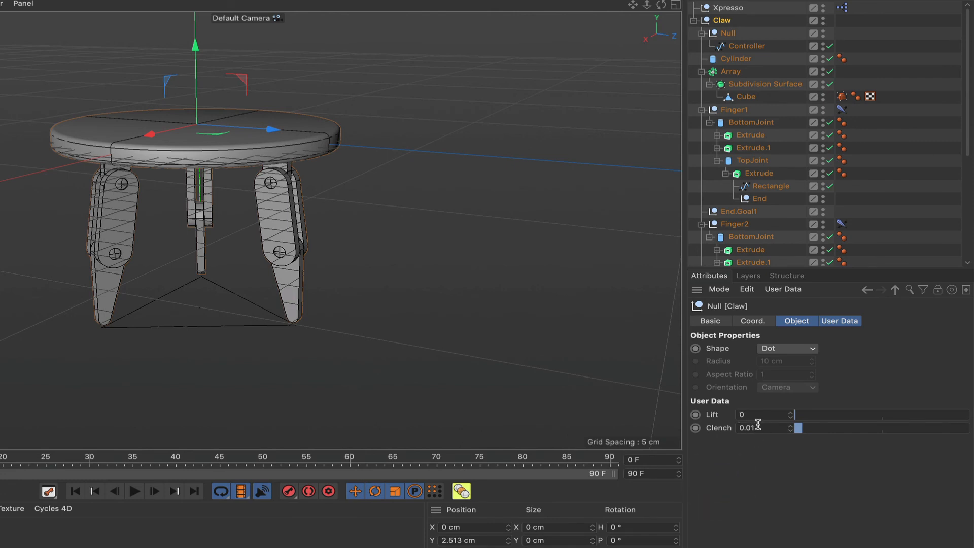
Reopen the XPresso setup, add the Claw null as a node, and make room for it beside the Controller and Iteration nodes.
{"action": "double_click", "coordinate": [844, 10]}
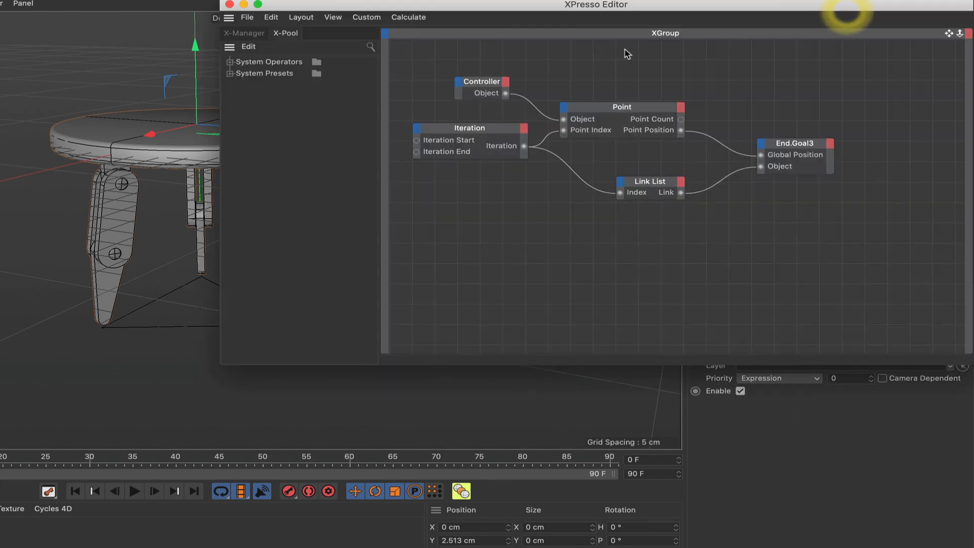
{"action": "left_click_drag", "start_coordinate": [650, 10], "coordinate": [391, 119]}
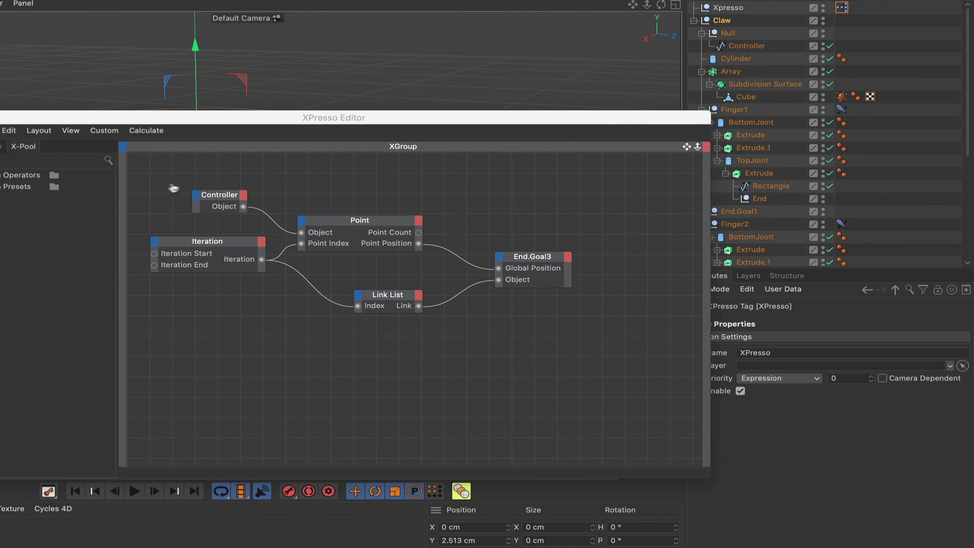
{"action": "left_click_drag", "start_coordinate": [173, 188], "coordinate": [158, 183]}
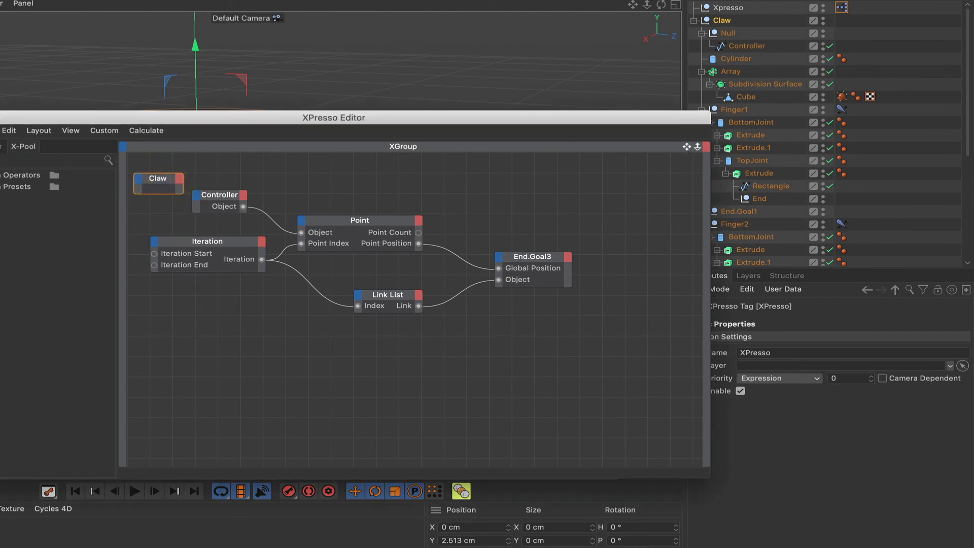
{"action": "middle_click_drag", "start_coordinate": [243, 276], "coordinate": [359, 282]}
{"action": "left_click_drag", "start_coordinate": [280, 192], "coordinate": [212, 189]}
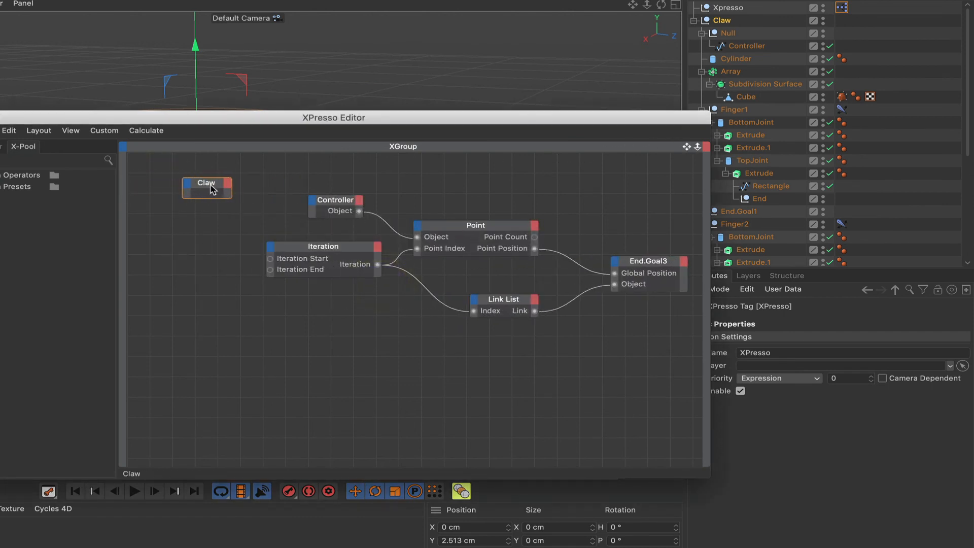
Expose the Lift user data as an output on the Claw node.
{"action": "left_click", "coordinate": [225, 183]}
{"action": "mouse_move", "coordinate": [259, 378]}
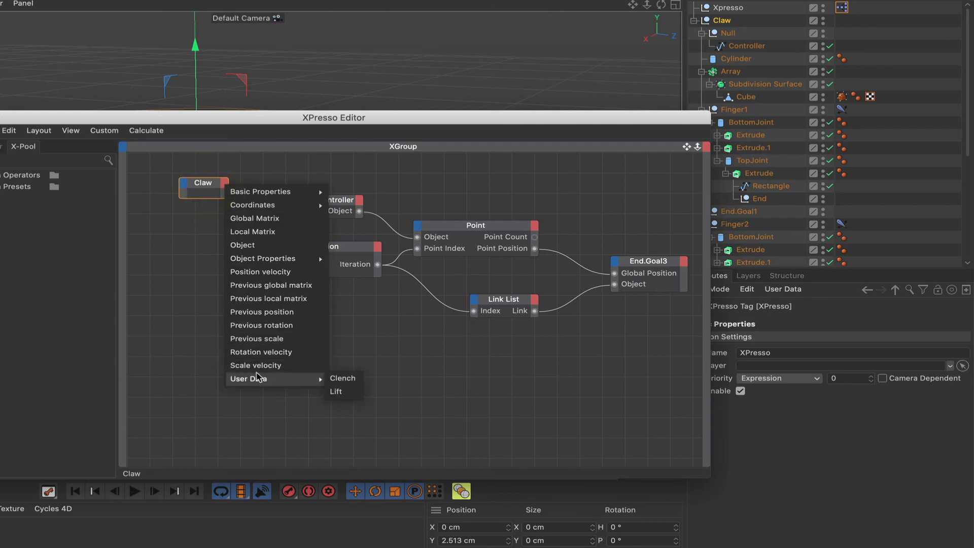
{"action": "left_click", "coordinate": [343, 391]}
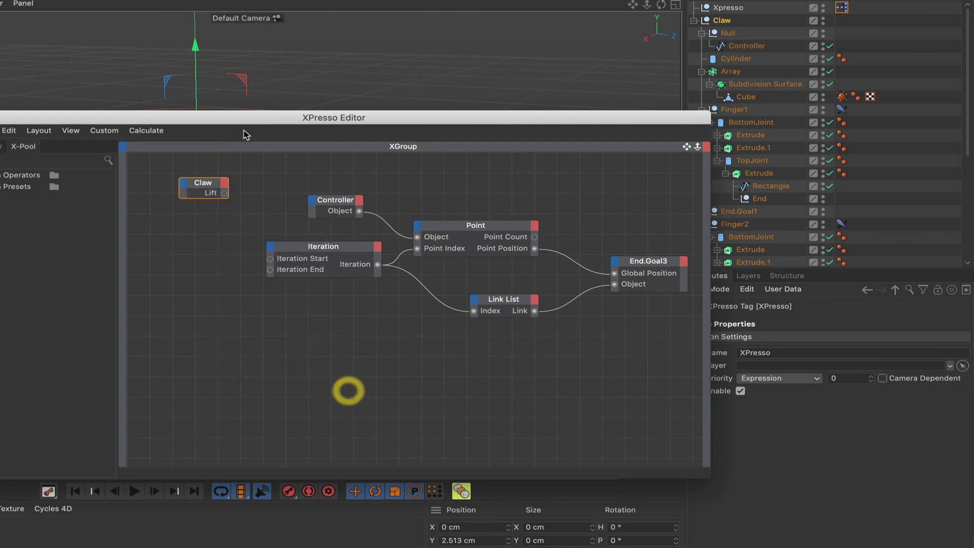
Expose the Clench user data as a second output on the Claw node and expand the node to fit both ports.
{"action": "left_click", "coordinate": [224, 185]}
{"action": "mouse_move", "coordinate": [305, 378]}
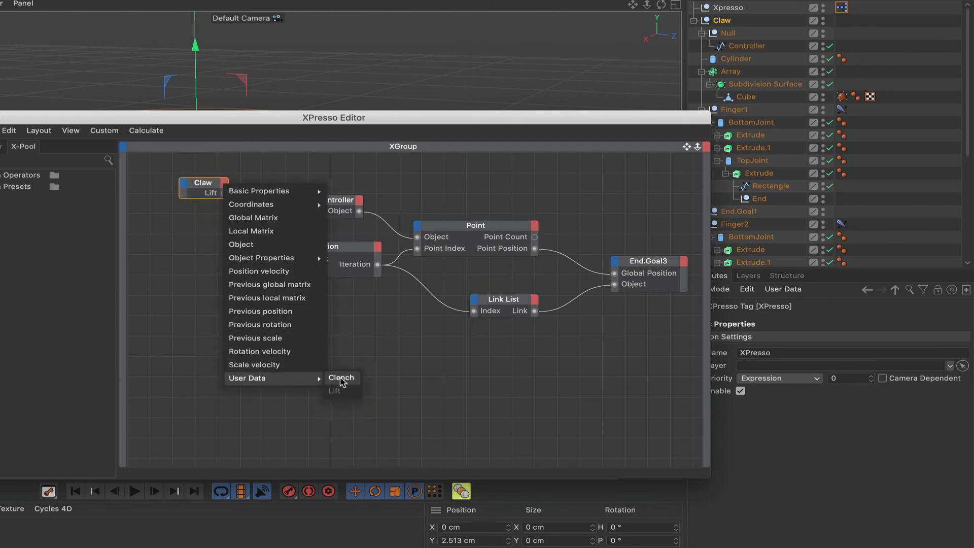
{"action": "left_click", "coordinate": [341, 379]}
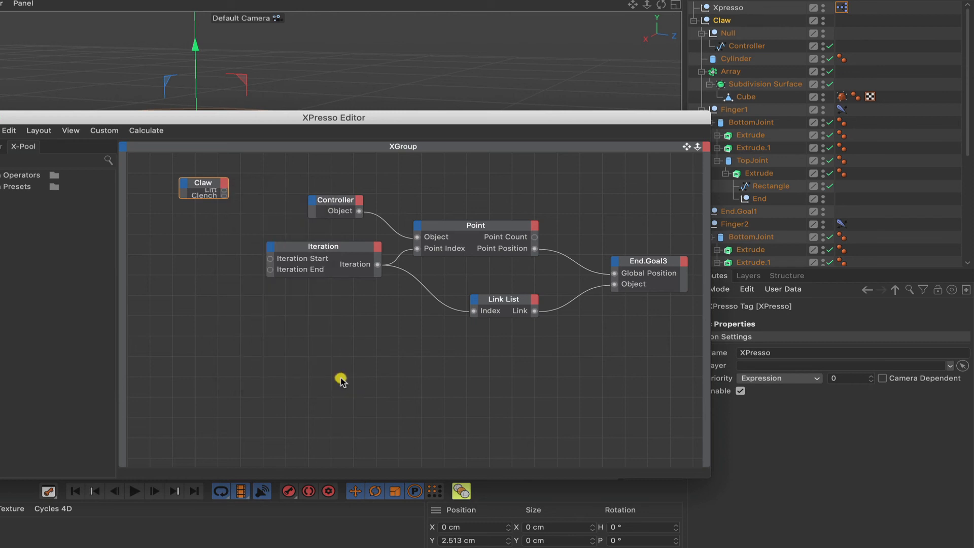
{"action": "left_click", "coordinate": [208, 186]}
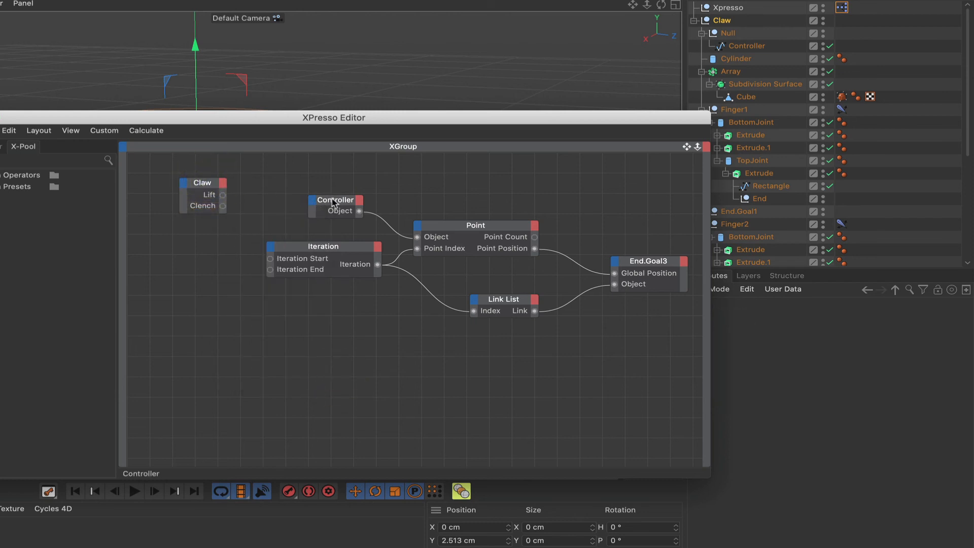
Add the Position . Y and Scale coordinates as inputs on the Controller node.
{"action": "left_click", "coordinate": [313, 201]}
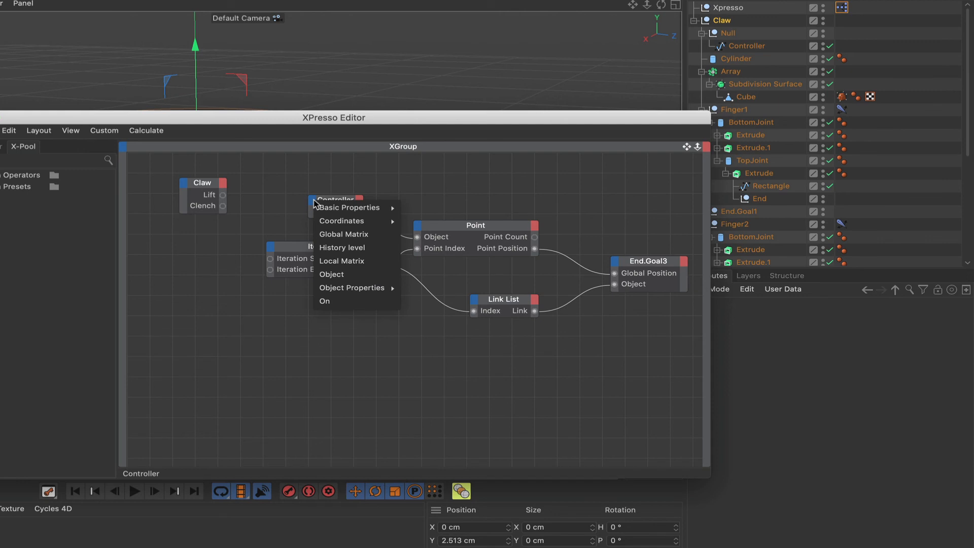
{"action": "mouse_move", "coordinate": [323, 220]}
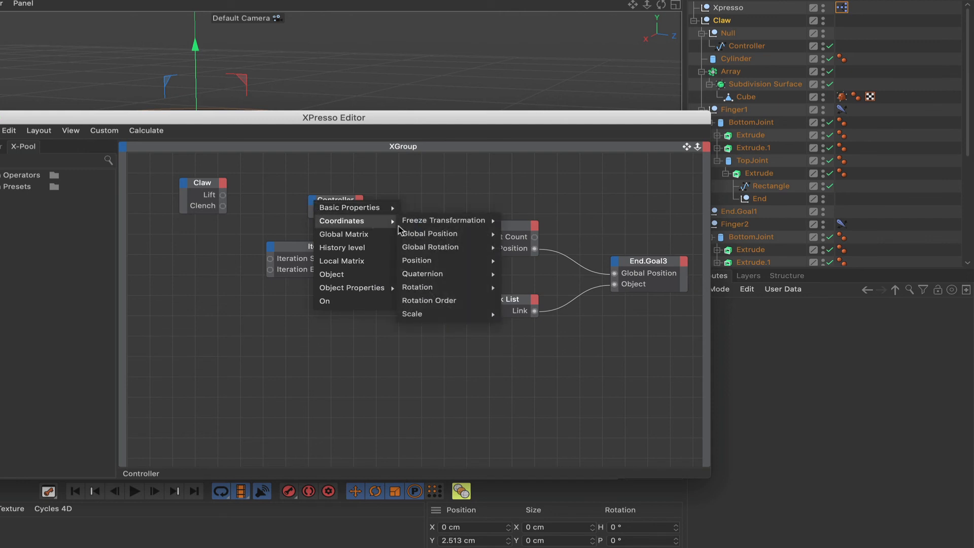
{"action": "mouse_move", "coordinate": [446, 260]}
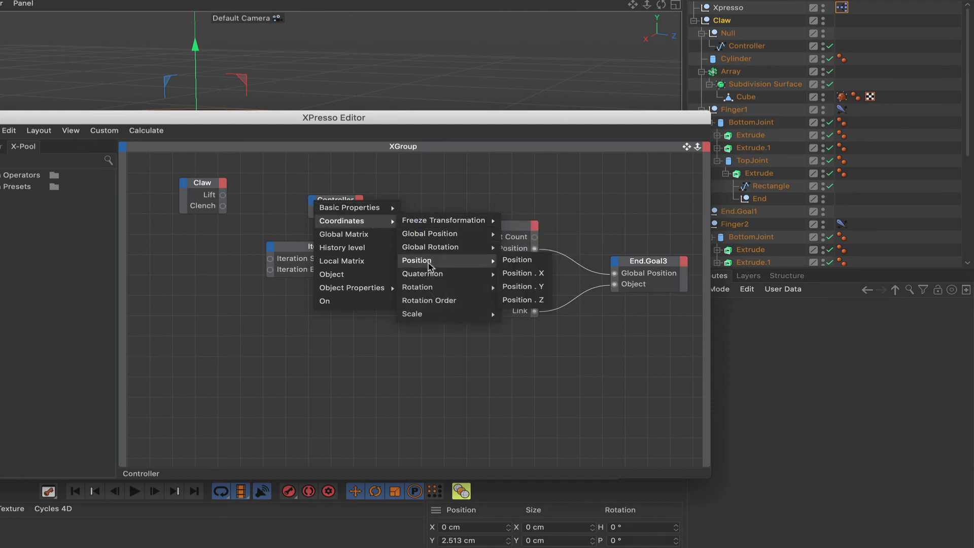
{"action": "left_click", "coordinate": [526, 292]}
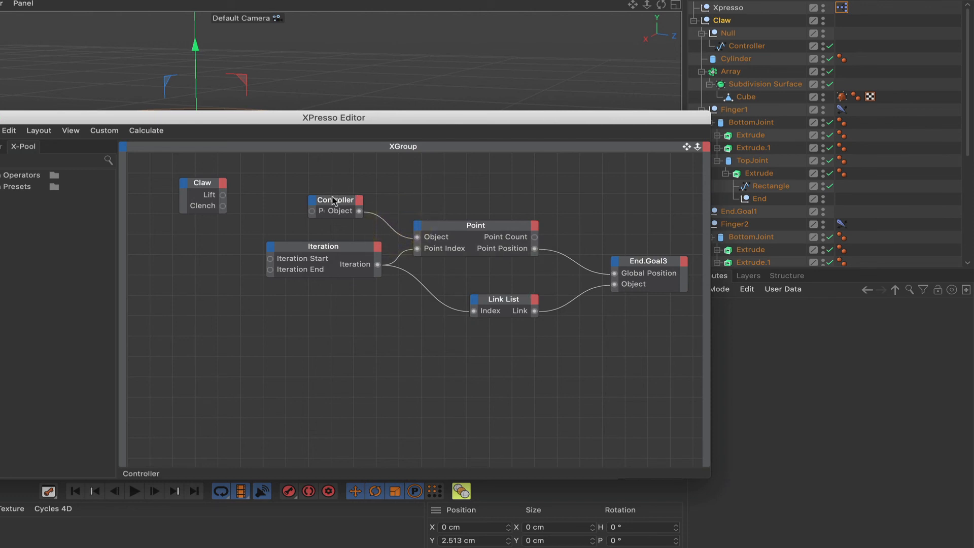
{"action": "left_click", "coordinate": [312, 200]}
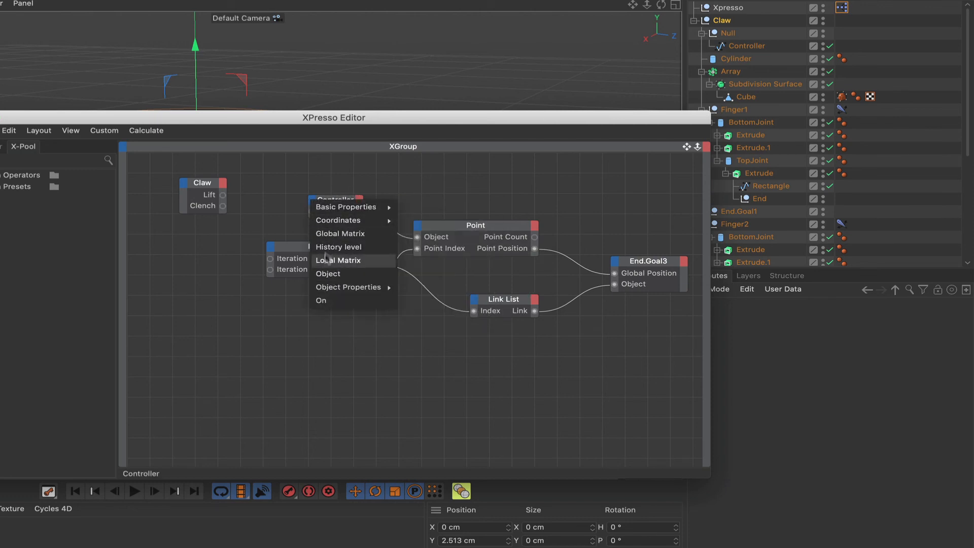
{"action": "mouse_move", "coordinate": [327, 224]}
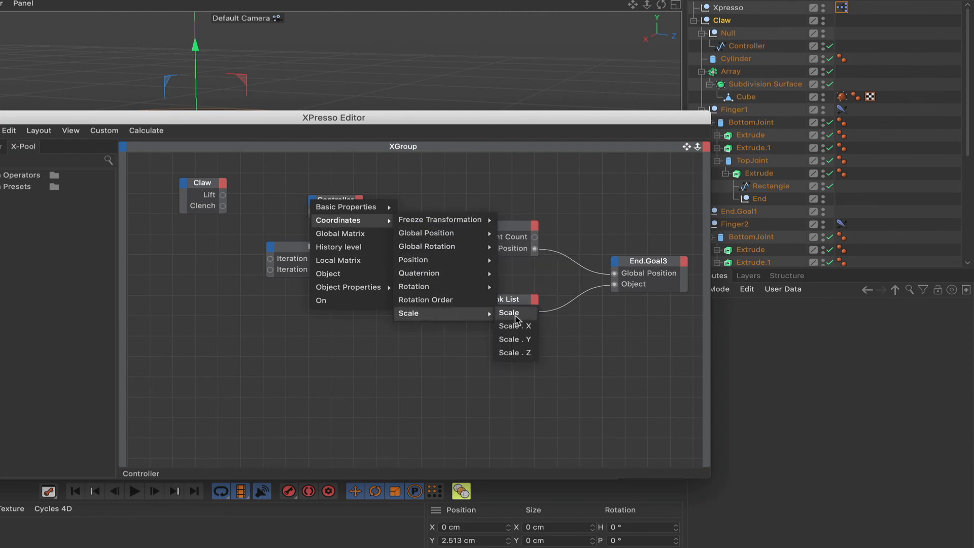
{"action": "left_click", "coordinate": [516, 313]}
Expand and align the Controller node beside Claw, and wire Lift to Position . Y and Clench to Scale.
{"action": "left_click", "coordinate": [335, 201]}
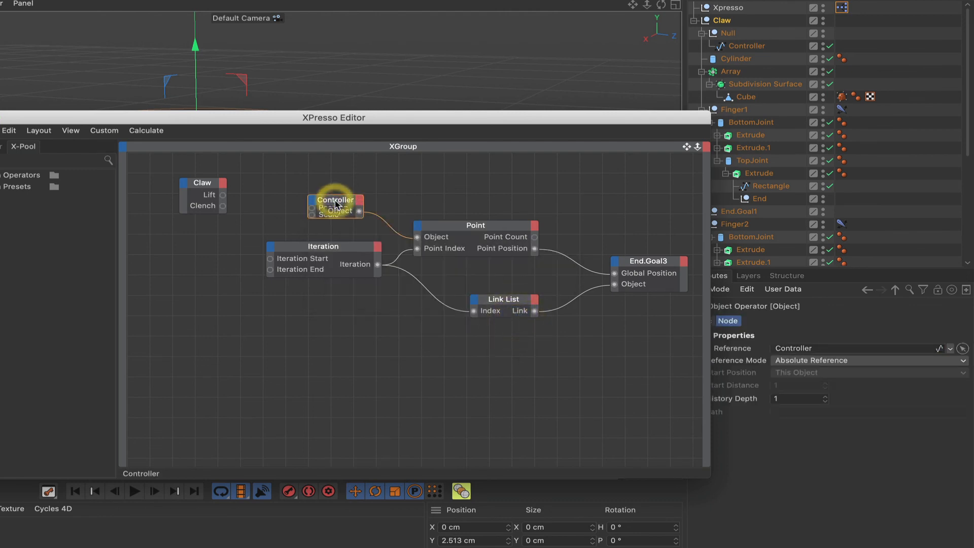
{"action": "double_click", "coordinate": [335, 201]}
{"action": "left_click_drag", "start_coordinate": [337, 200], "coordinate": [308, 185]}
{"action": "left_click", "coordinate": [305, 183]}
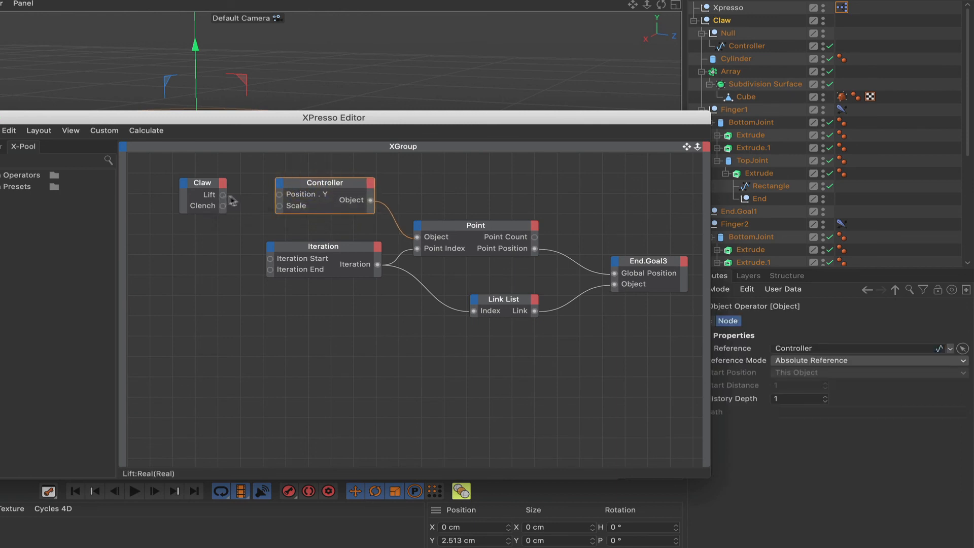
{"action": "left_click_drag", "start_coordinate": [271, 201], "coordinate": [279, 205]}
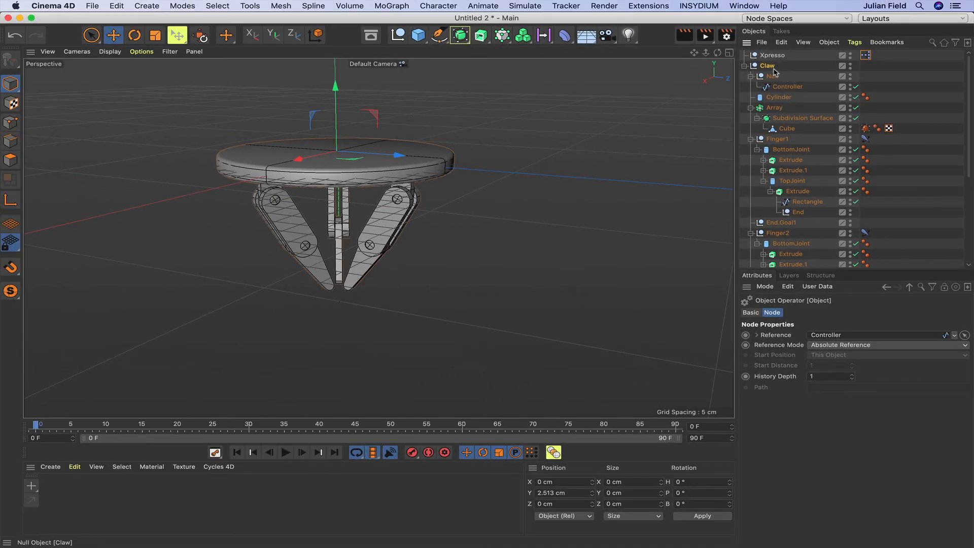
Test the Claw null's Lift and Clench sliders across their ranges, leaving Lift at 3 and Clench at 1.
{"action": "left_click", "coordinate": [768, 66]}
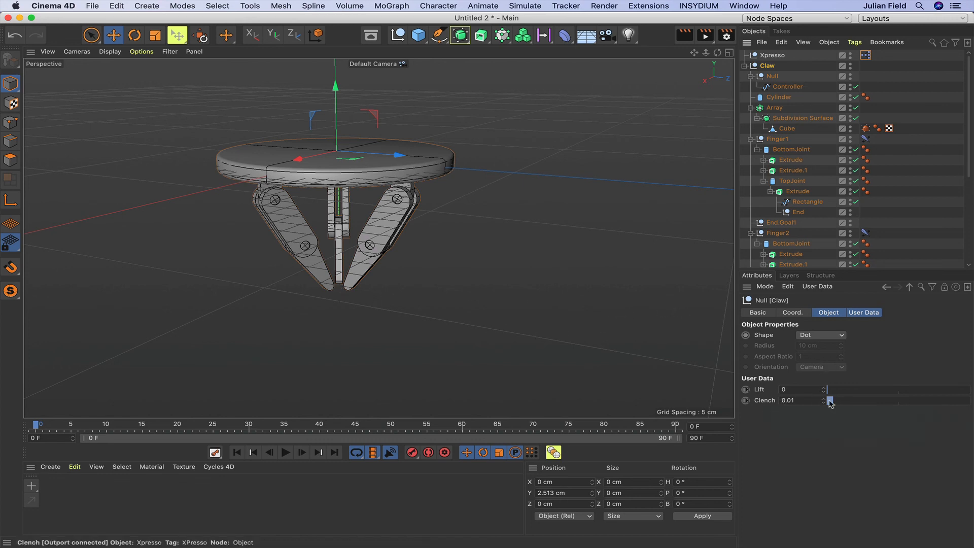
{"action": "left_click_drag", "start_coordinate": [832, 403], "coordinate": [920, 399]}
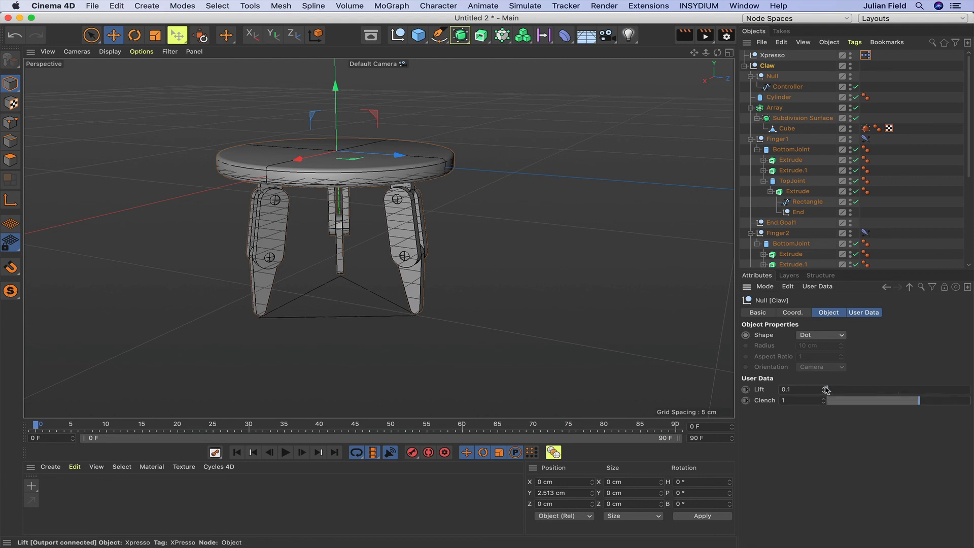
{"action": "left_click_drag", "start_coordinate": [827, 389], "coordinate": [972, 374]}
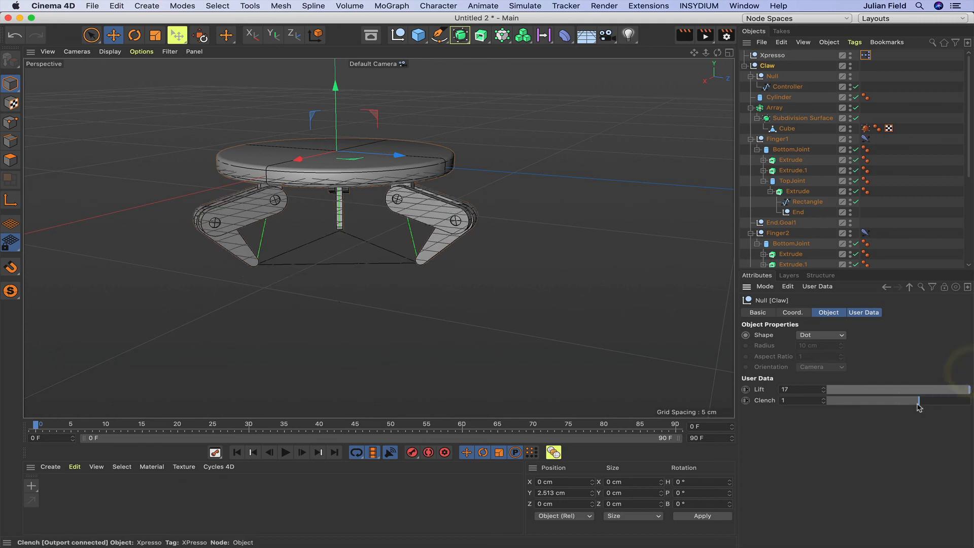
{"action": "left_click_drag", "start_coordinate": [918, 400], "coordinate": [844, 413]}
{"action": "mouse_move", "coordinate": [965, 401]}
{"action": "left_mouse_down"}
{"action": "mouse_move", "coordinate": [865, 403]}
{"action": "mouse_move", "coordinate": [946, 402]}
{"action": "left_mouse_up"}
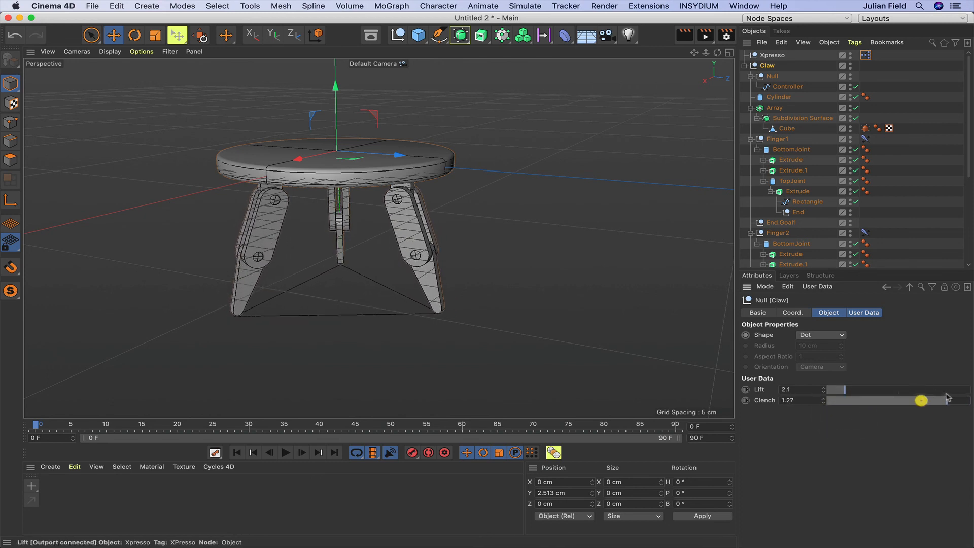
{"action": "mouse_move", "coordinate": [846, 391]}
{"action": "left_mouse_down"}
{"action": "mouse_move", "coordinate": [866, 395]}
{"action": "mouse_move", "coordinate": [852, 396]}
{"action": "left_mouse_up"}
{"action": "left_click", "coordinate": [942, 405]}
{"action": "left_click_drag", "start_coordinate": [943, 404], "coordinate": [922, 410]}
{"action": "left_click", "coordinate": [896, 355]}
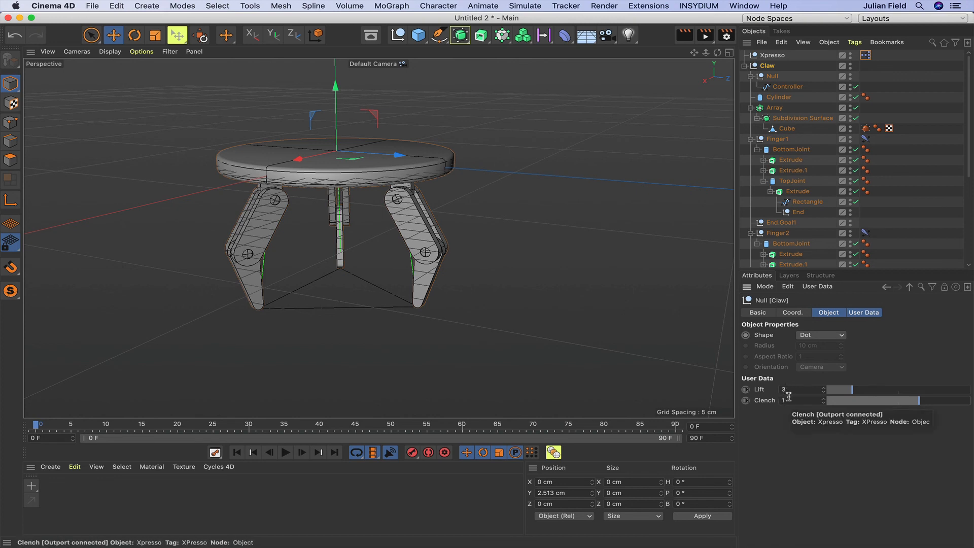
Set the Copies of the Array inside the Claw to 5 and inspect the finger mounts from below.
{"action": "left_click", "coordinate": [744, 66]}
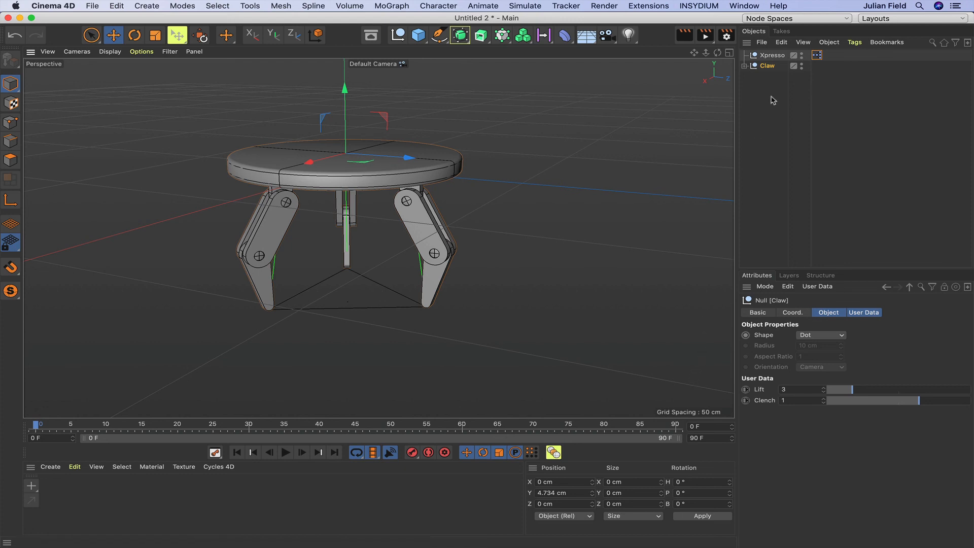
{"action": "left_click", "coordinate": [744, 66]}
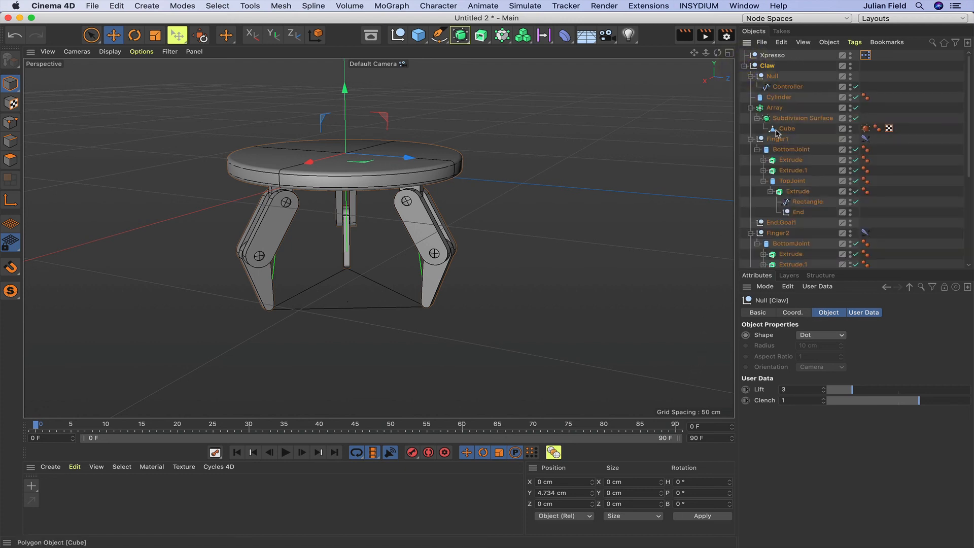
{"action": "left_click", "coordinate": [774, 108]}
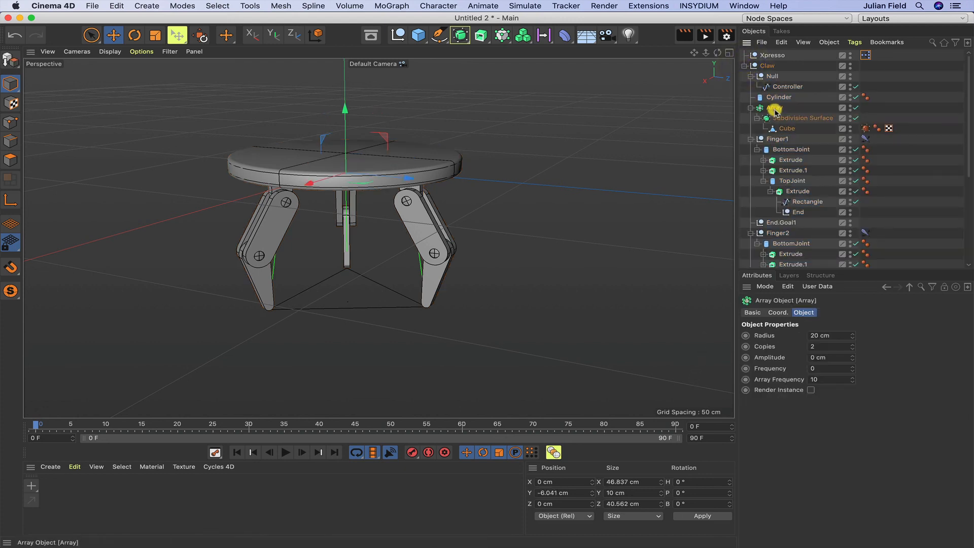
{"action": "left_click", "coordinate": [853, 347]}
{"action": "left_click", "coordinate": [852, 347]}
{"action": "left_click", "coordinate": [853, 347]}
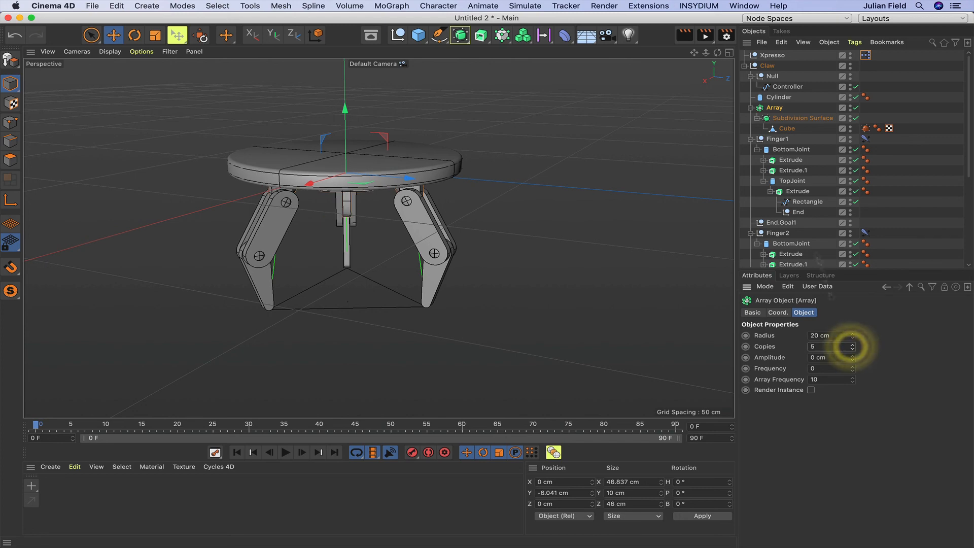
{"action": "left_click_drag", "start_coordinate": [717, 53], "coordinate": [718, 54]}
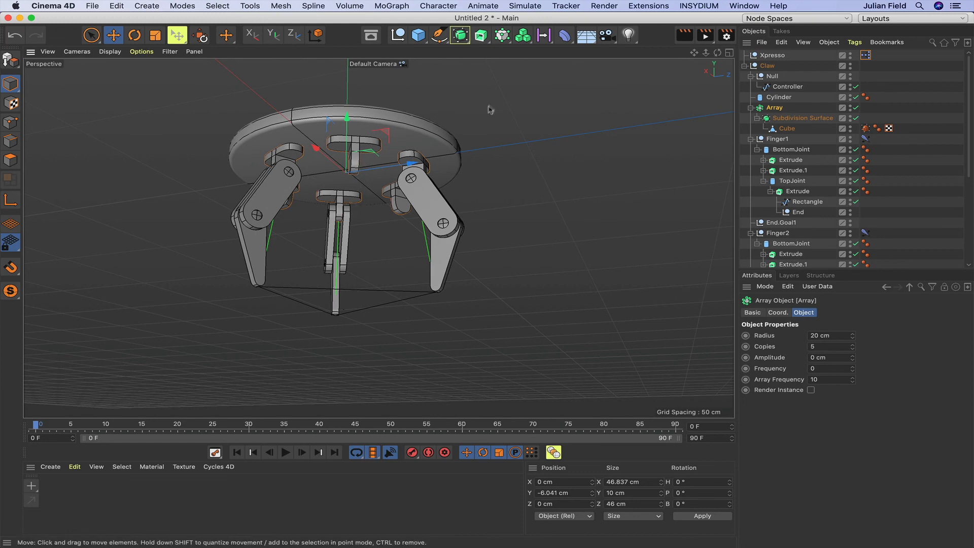
{"action": "left_click_drag", "start_coordinate": [717, 53], "coordinate": [718, 93]}
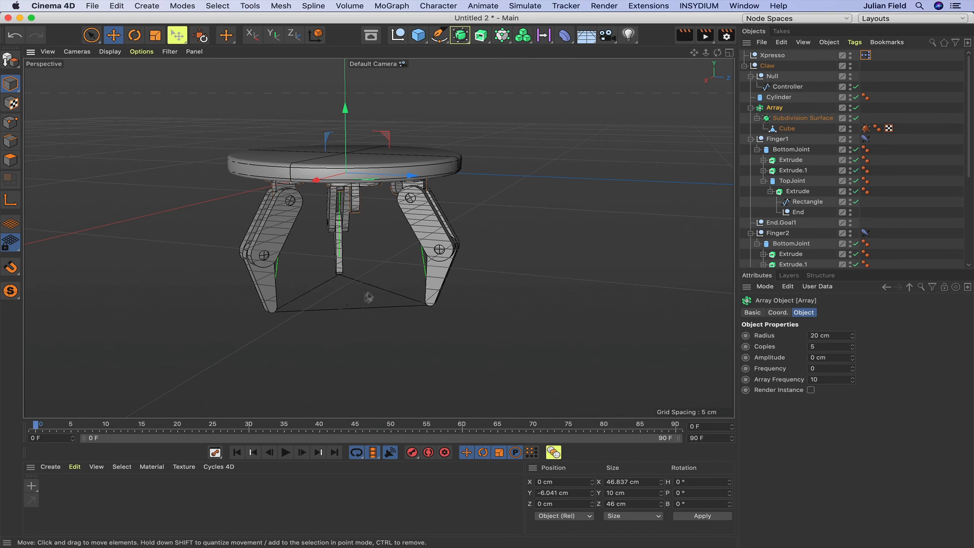
Reopen the XPresso setup, examine the Iteration node's range and the Link List's goal entries, and close it.
{"action": "double_click", "coordinate": [865, 54]}
{"action": "left_click", "coordinate": [640, 165]}
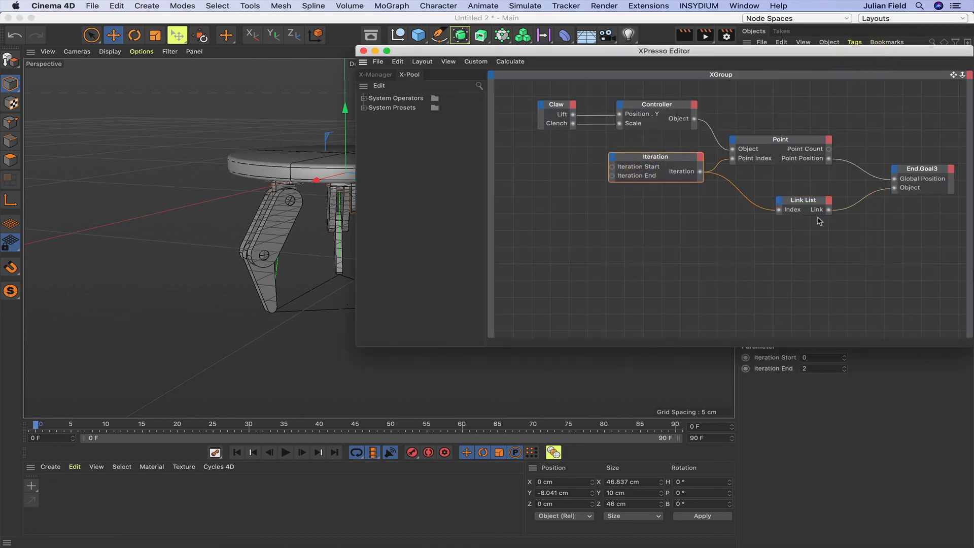
{"action": "left_click", "coordinate": [804, 201]}
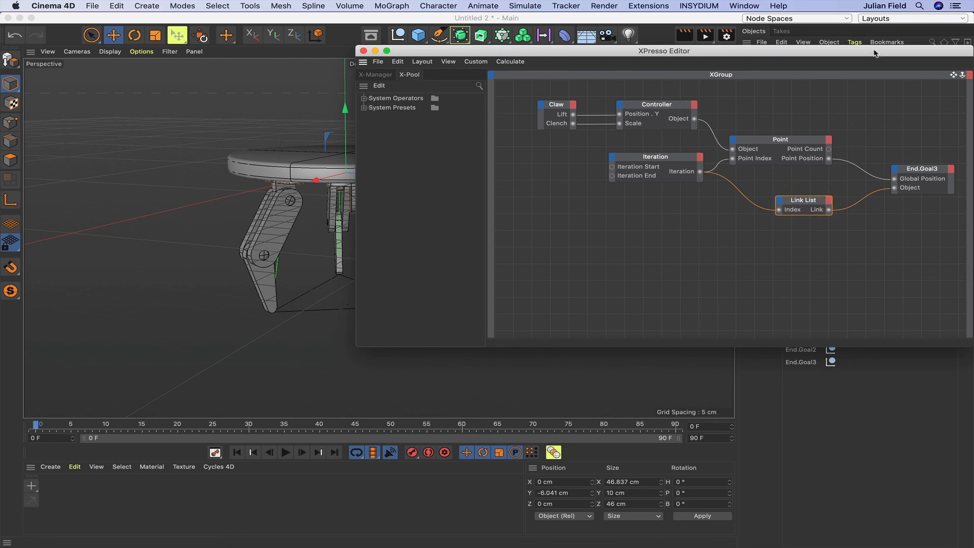
{"action": "left_click_drag", "start_coordinate": [874, 52], "coordinate": [862, 20]}
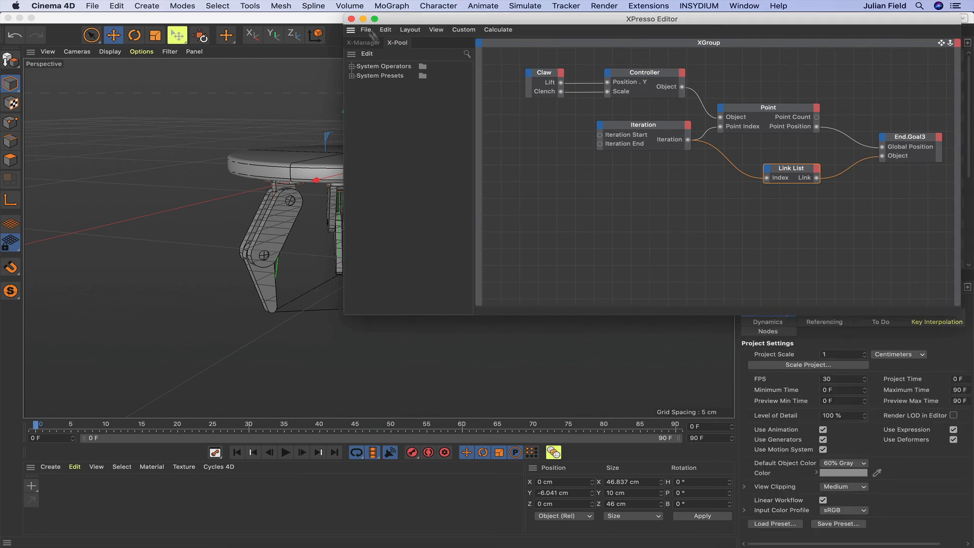
{"action": "left_click", "coordinate": [351, 19]}
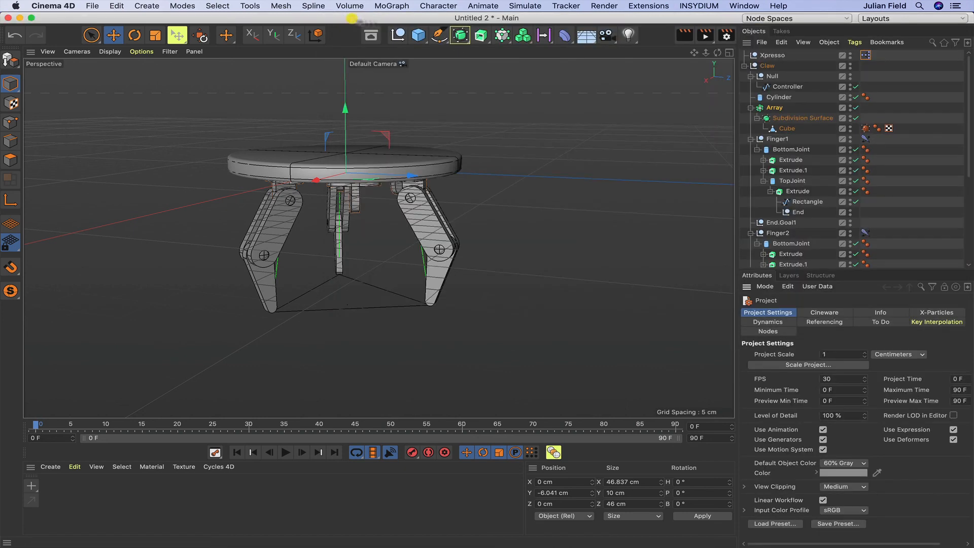
Copy the Xpresso and Claw nulls from this scene into the Tut1.c4d scene.
{"action": "left_click", "coordinate": [744, 66]}
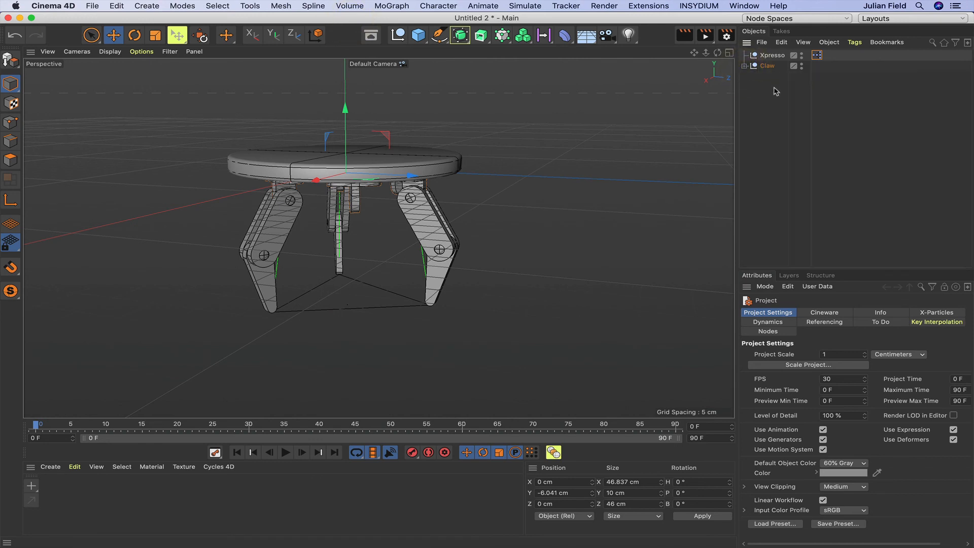
{"action": "left_click_drag", "start_coordinate": [775, 92], "coordinate": [761, 48]}
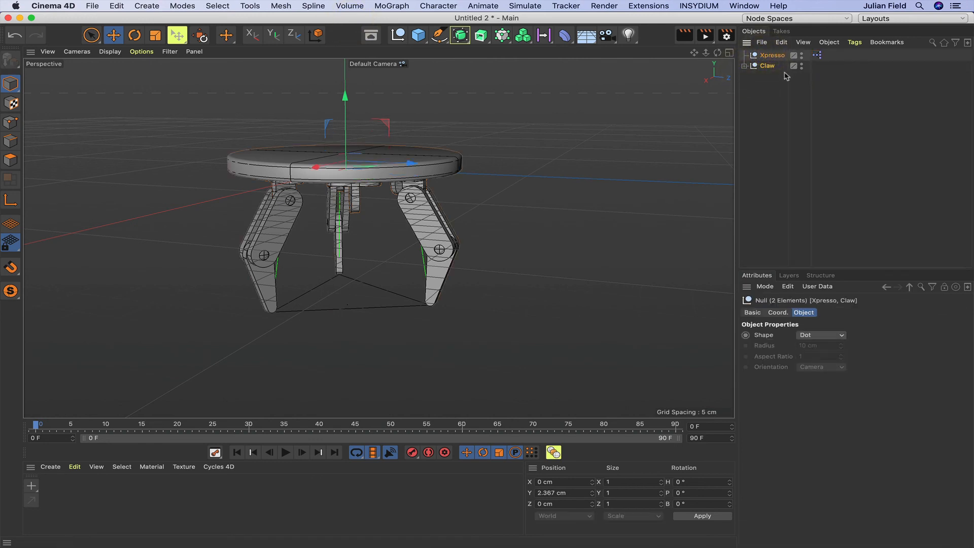
{"action": "left_click", "coordinate": [739, 5]}
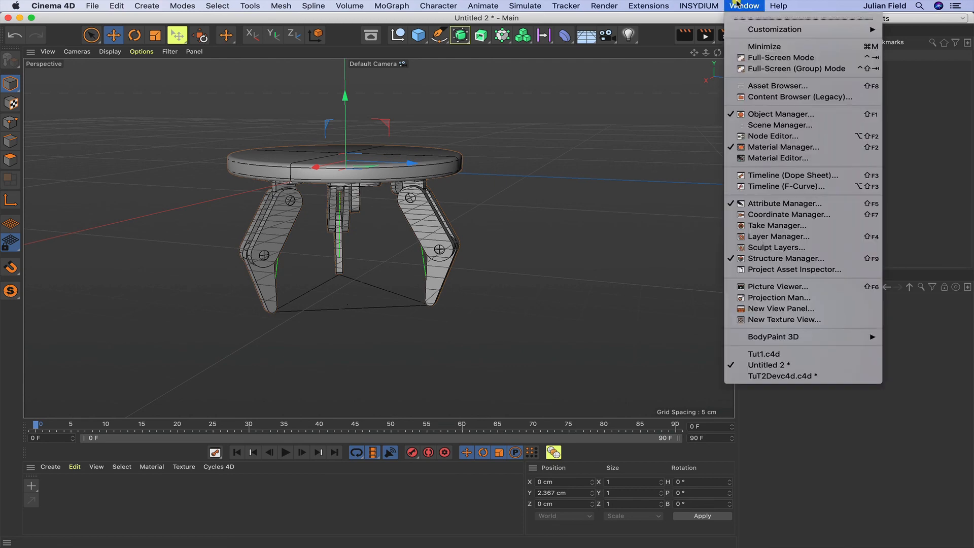
{"action": "left_click", "coordinate": [768, 355]}
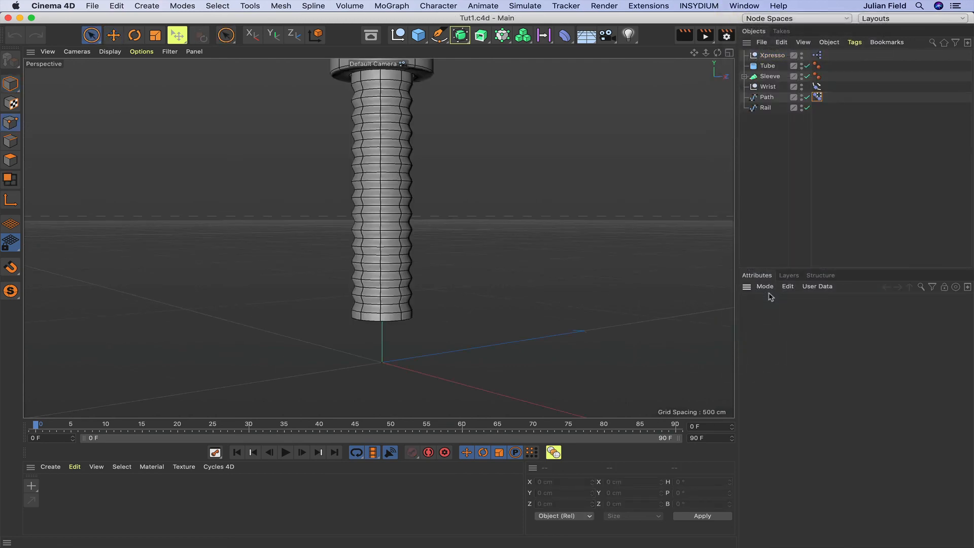
{"action": "key", "text": "super+v"}
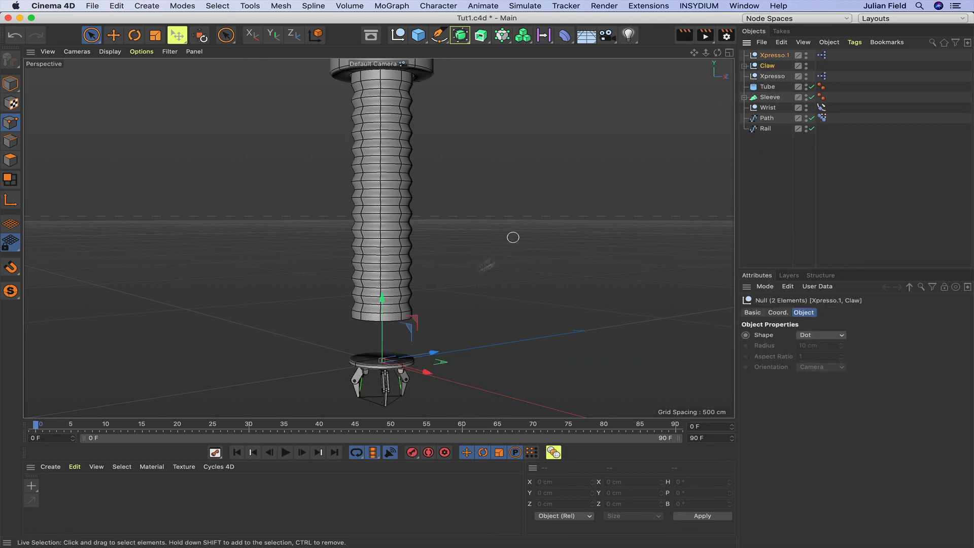
Raise the pasted claw rig to the lower end of the sleeve and check its fit up close in the Right view.
{"action": "left_click_drag", "start_coordinate": [383, 299], "coordinate": [385, 261]}
{"action": "key", "text": "F3"}
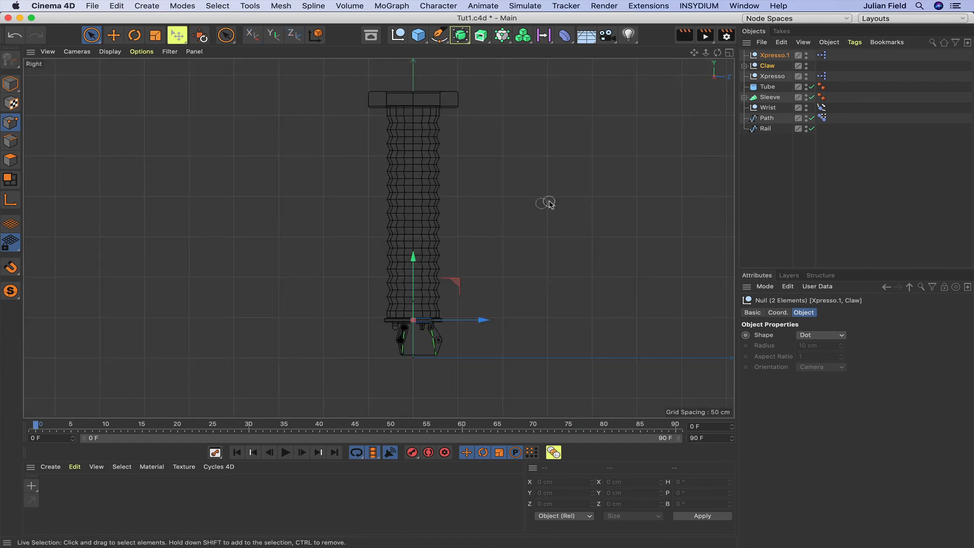
{"action": "left_click_drag", "start_coordinate": [694, 52], "coordinate": [696, 52]}
{"action": "right_click_drag", "start_coordinate": [695, 52], "coordinate": [696, 52]}
{"action": "left_click_drag", "start_coordinate": [695, 52], "coordinate": [695, 52]}
{"action": "right_click_drag", "start_coordinate": [694, 52], "coordinate": [696, 52]}
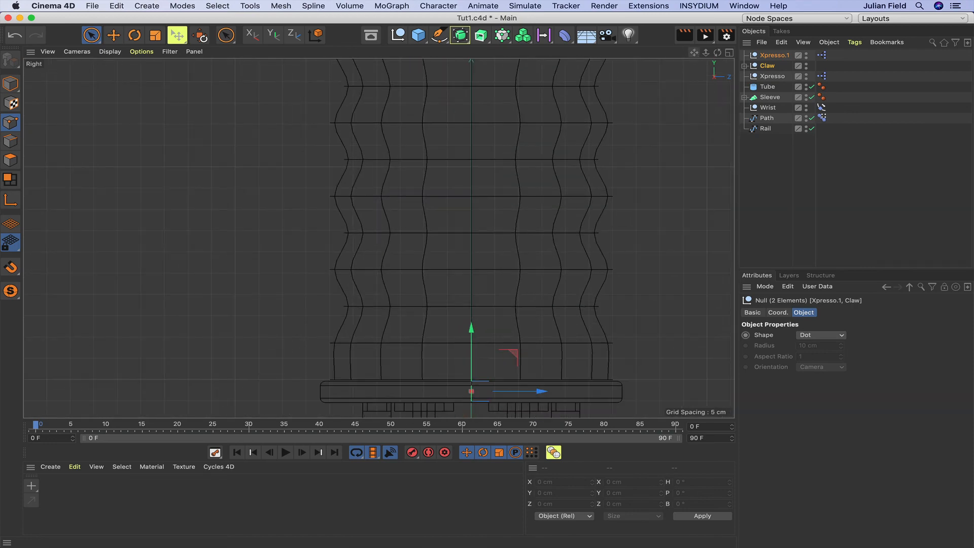
{"action": "left_click_drag", "start_coordinate": [694, 52], "coordinate": [695, 52]}
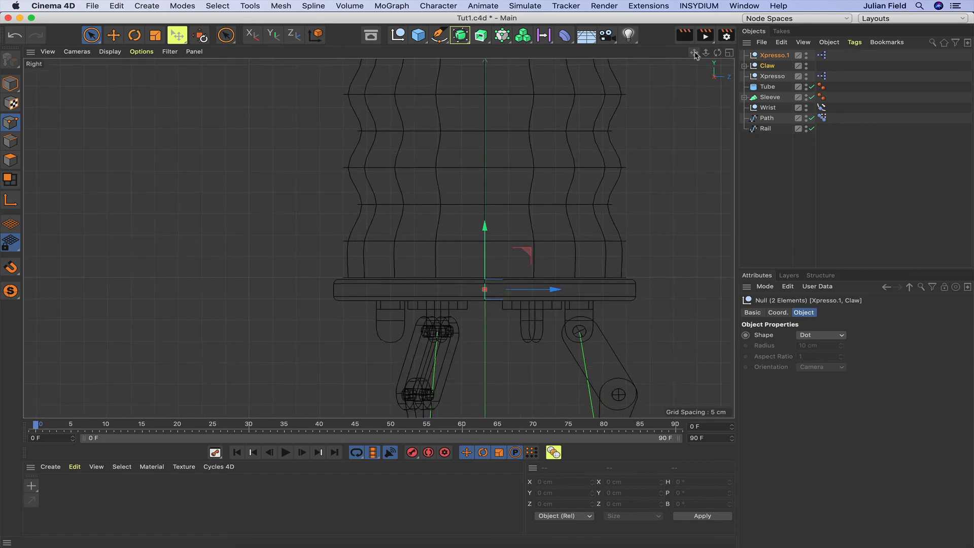
Nudge the claw rig up slightly against the sleeve's end and parent the Xpresso.1 and Claw nulls under the Wrist.
{"action": "left_click_drag", "start_coordinate": [485, 227], "coordinate": [483, 226]}
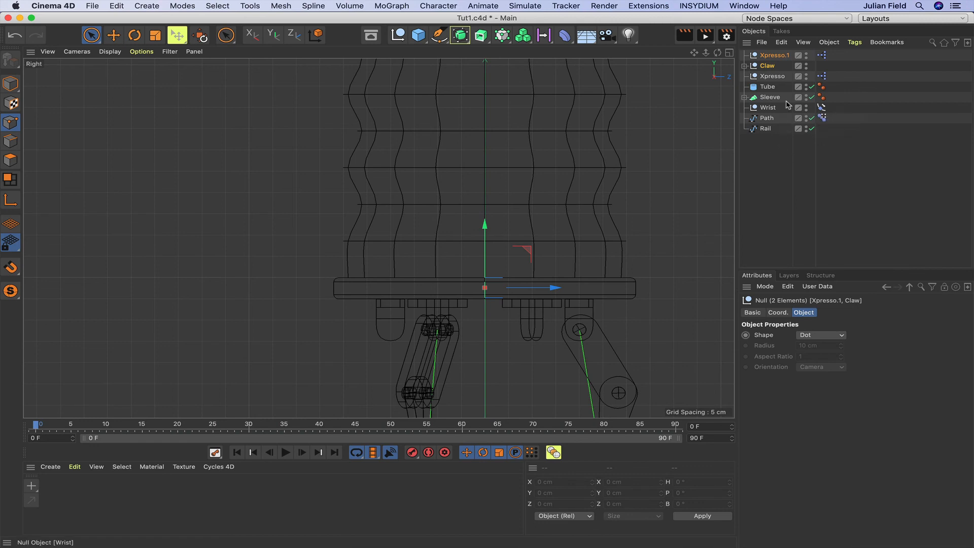
{"action": "key", "text": "F1"}
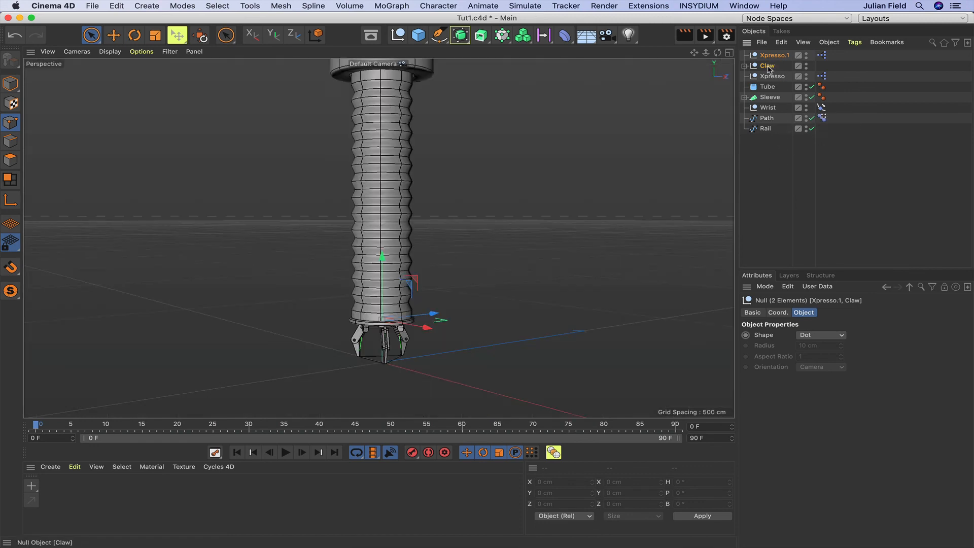
{"action": "left_click_drag", "start_coordinate": [769, 76], "coordinate": [769, 108]}
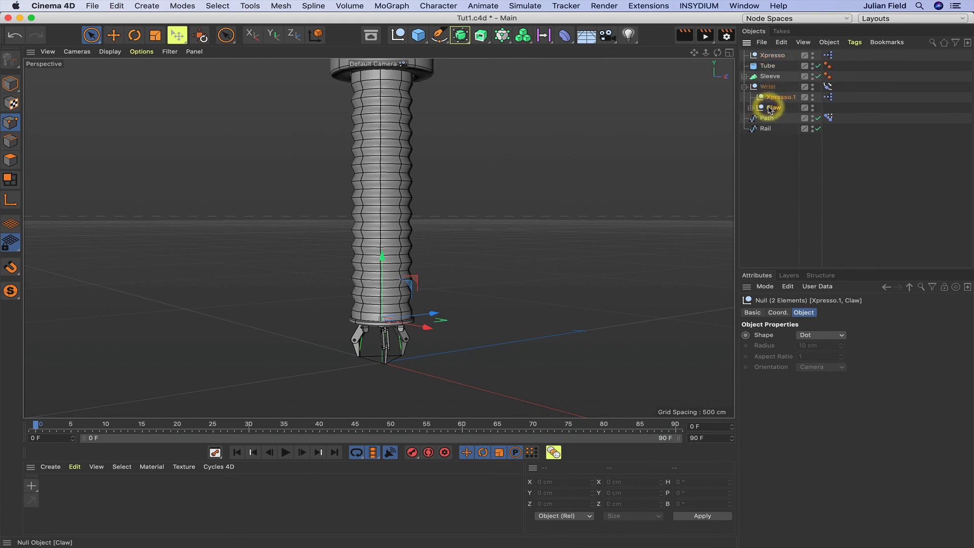
Retract the Wrist's Align to Spline Position to 38%, set the Path's Pose.0 morph to 100%, and extend the Wrist's Position to 76%.
{"action": "left_click", "coordinate": [828, 86]}
{"action": "left_click_drag", "start_coordinate": [963, 362], "coordinate": [891, 385]}
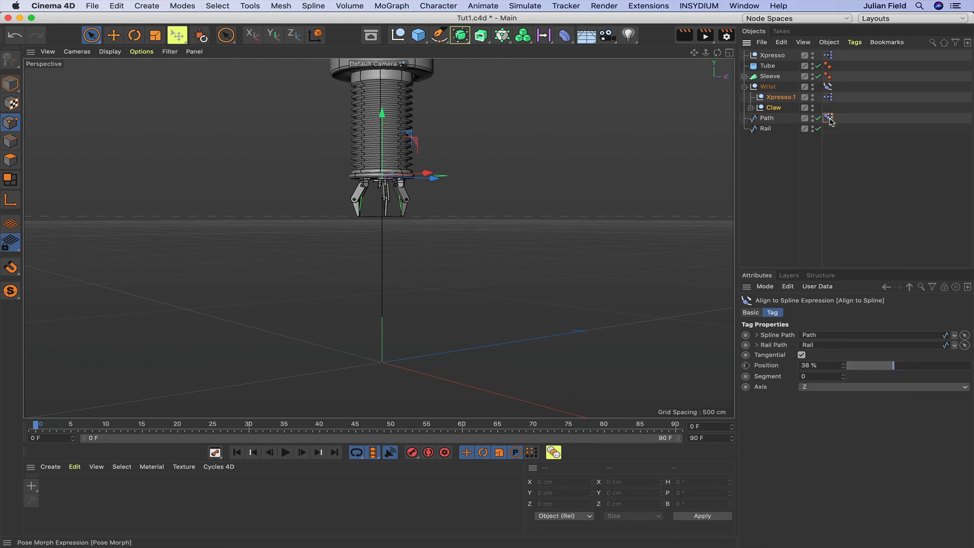
{"action": "left_click", "coordinate": [828, 118]}
{"action": "left_click_drag", "start_coordinate": [864, 376], "coordinate": [968, 344]}
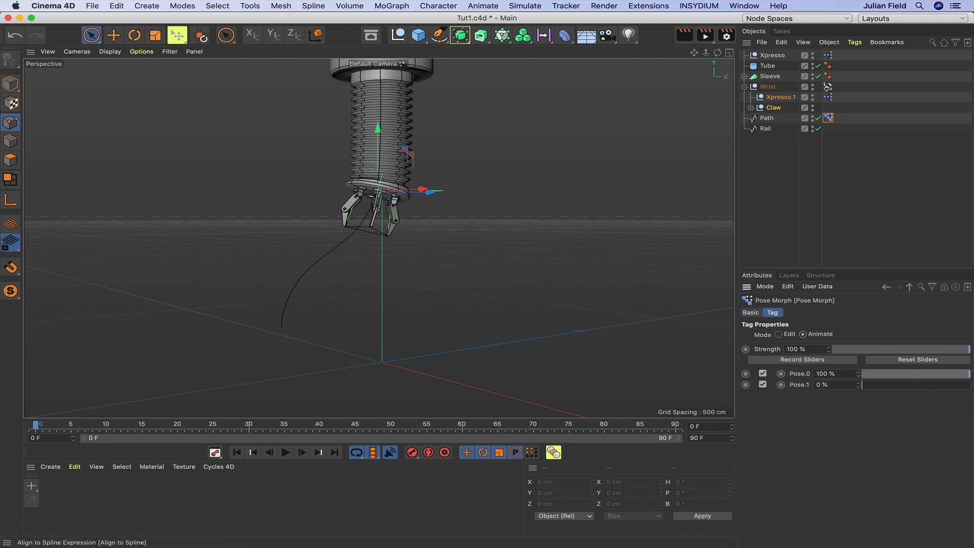
{"action": "left_click", "coordinate": [827, 86]}
{"action": "left_click_drag", "start_coordinate": [862, 366], "coordinate": [942, 358]}
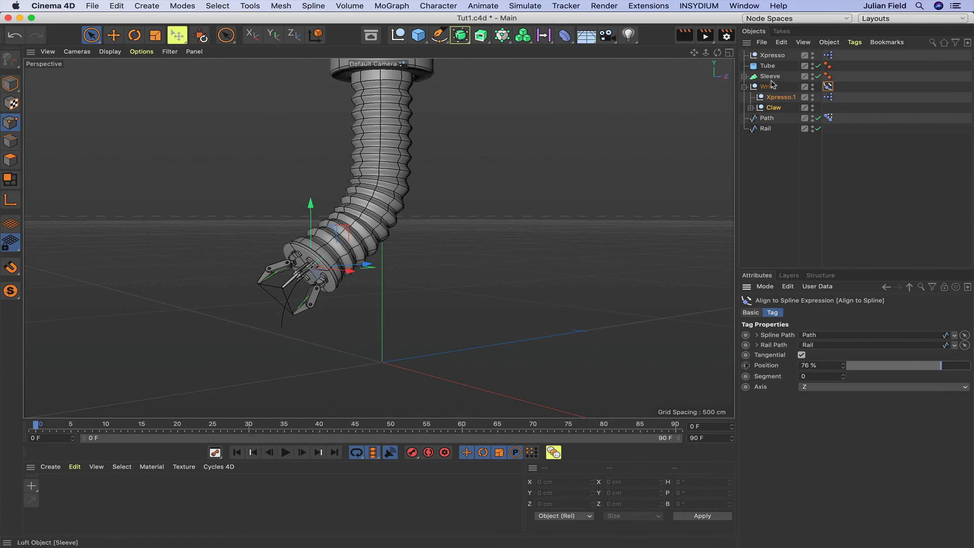
Adjust the Claw null's user data to a Lift of 7.3 and a Clench of 0.93.
{"action": "left_click", "coordinate": [775, 108]}
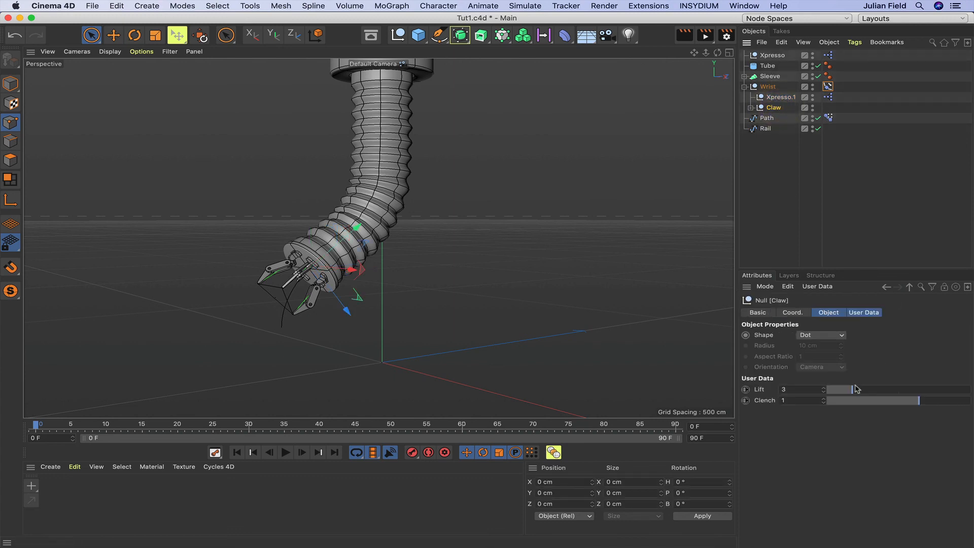
{"action": "left_click_drag", "start_coordinate": [860, 391], "coordinate": [888, 394]}
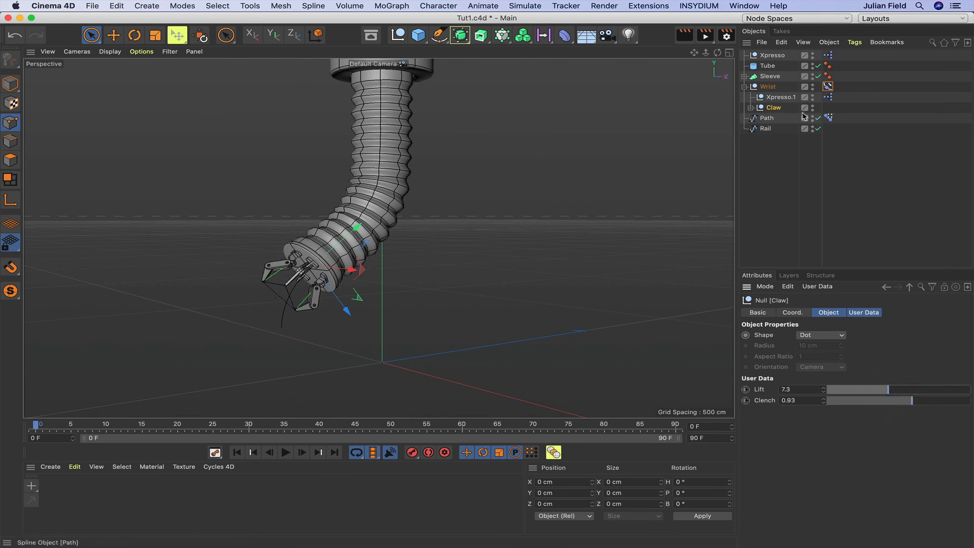